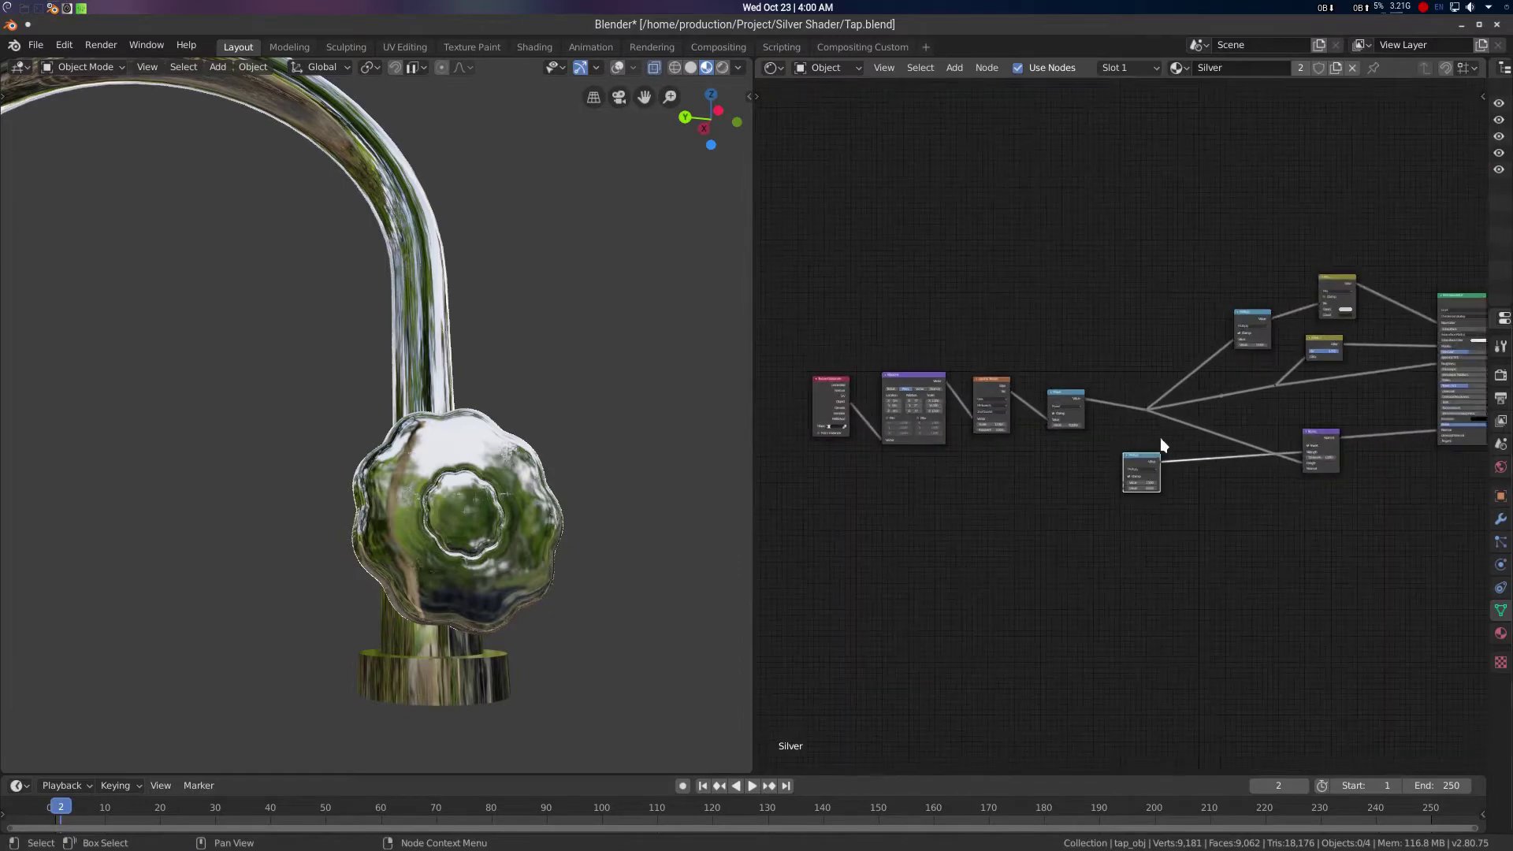
Set the Power node's exponent value to 4.700 in the Silver material
{"action": "middle_click_drag", "start_coordinate": [1019, 323], "coordinate": [1123, 309]}
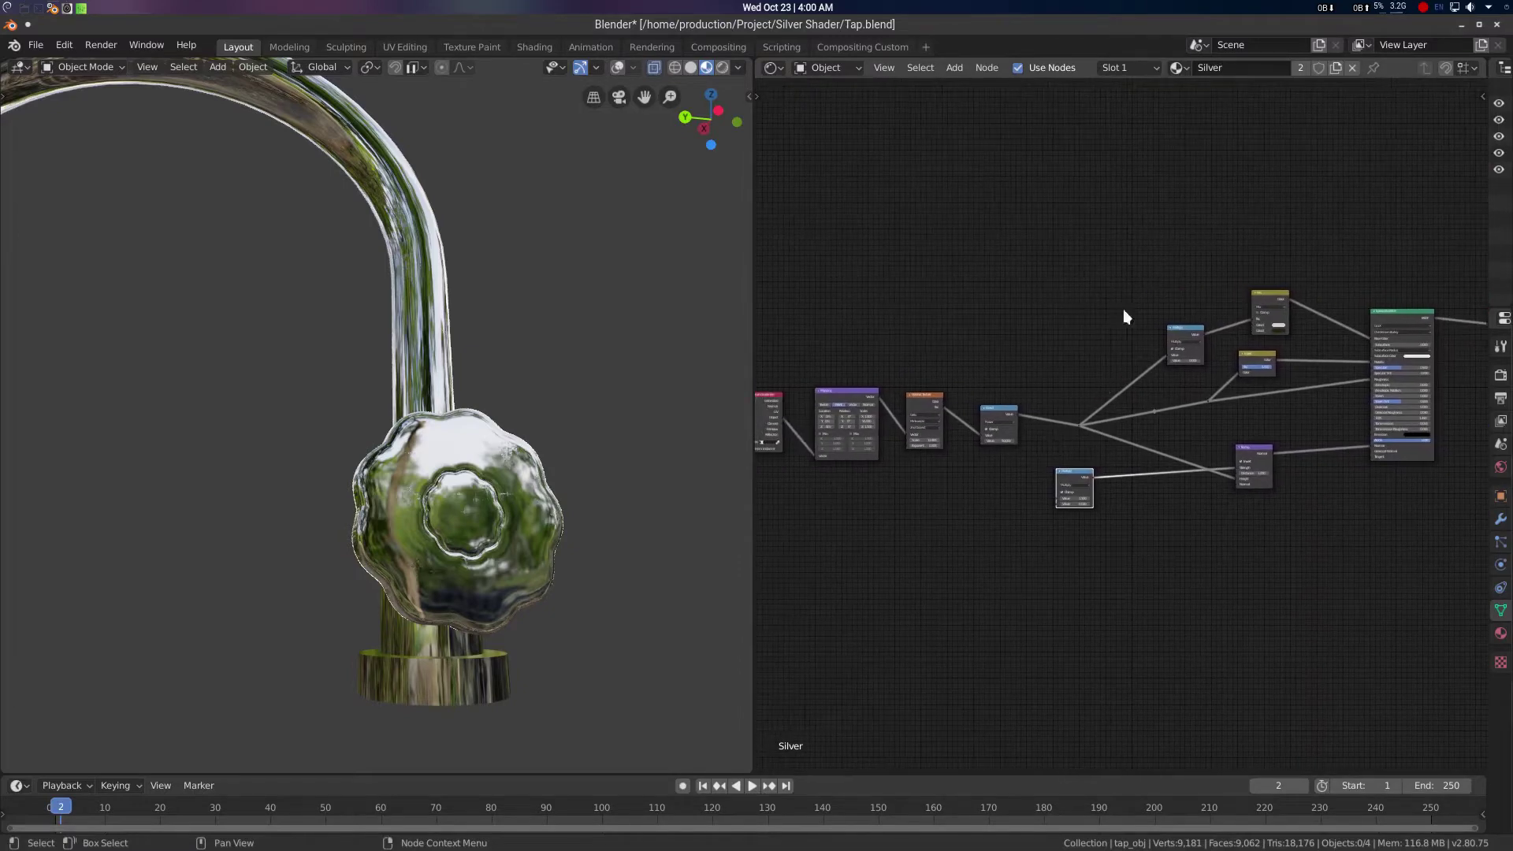
{"action": "scroll", "coordinate": [997, 468], "scroll_direction": "up", "scroll_amount": 6}
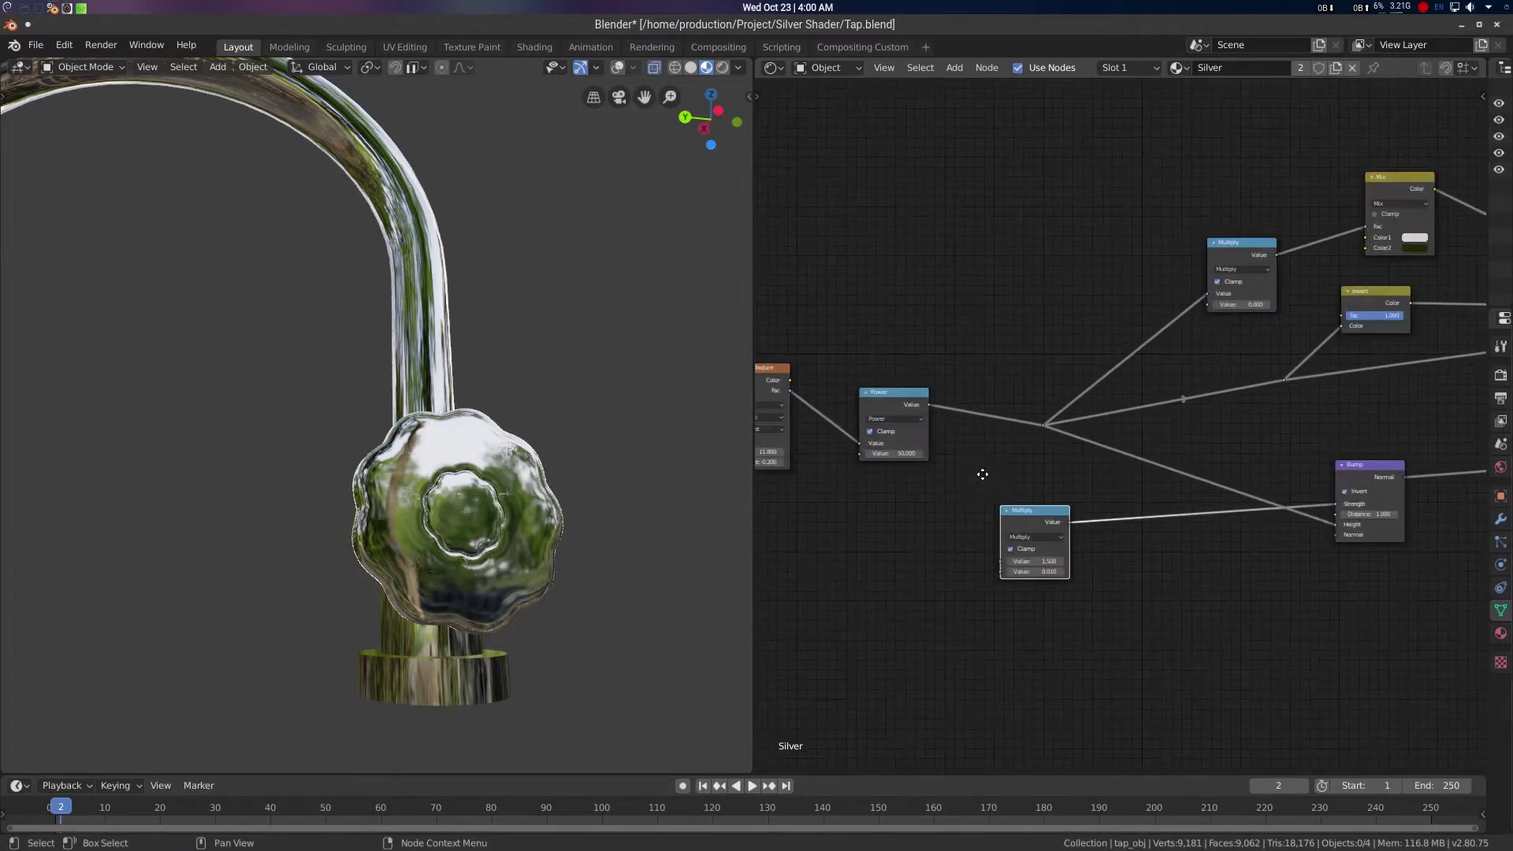
{"action": "scroll", "coordinate": [997, 482], "scroll_direction": "down", "scroll_amount": 5}
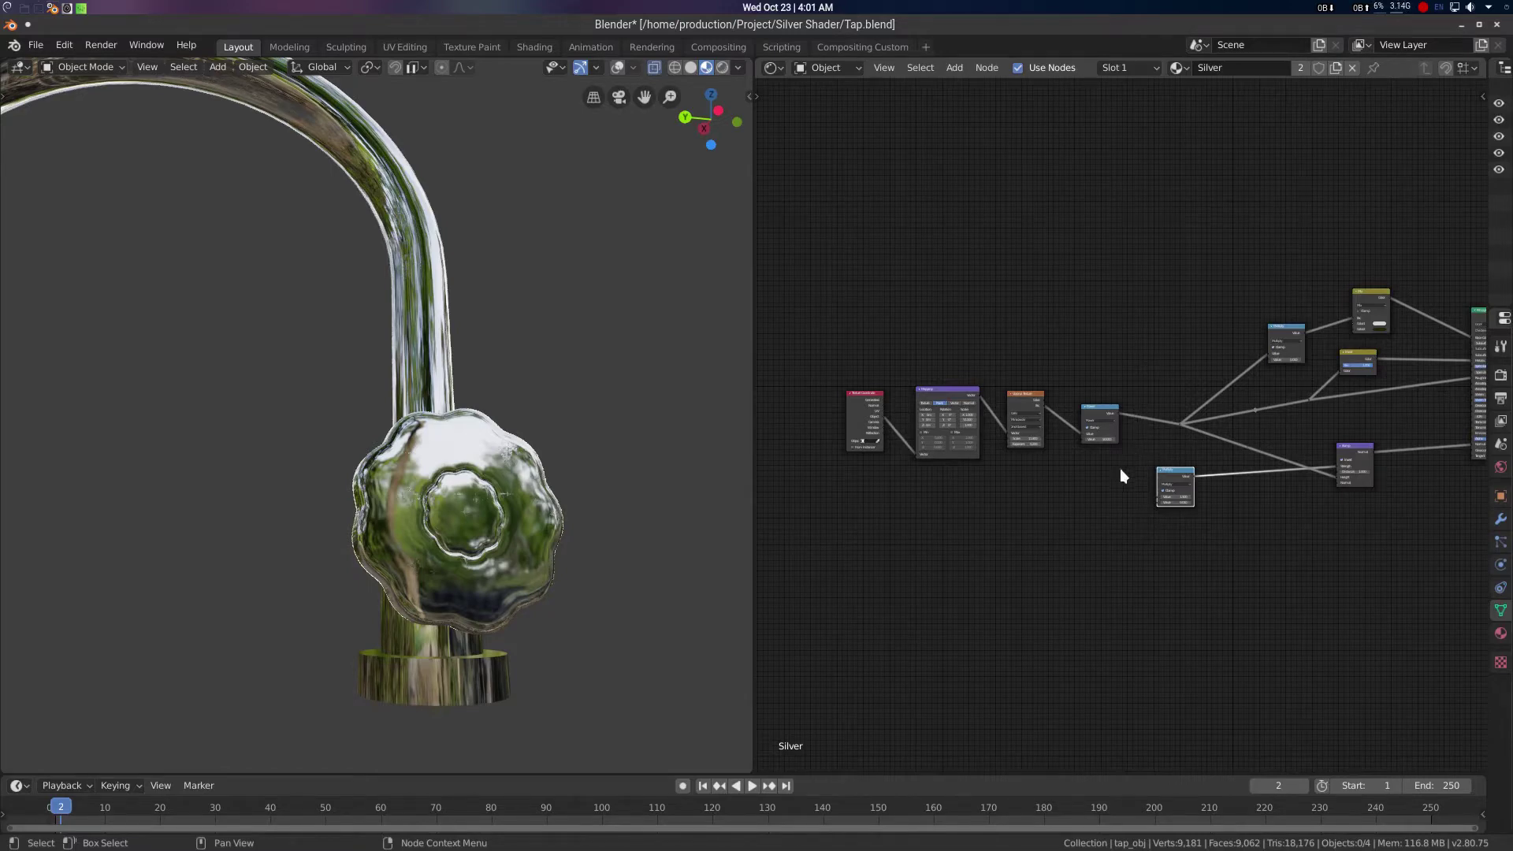
{"action": "scroll", "coordinate": [1119, 465], "scroll_direction": "up", "scroll_amount": 7}
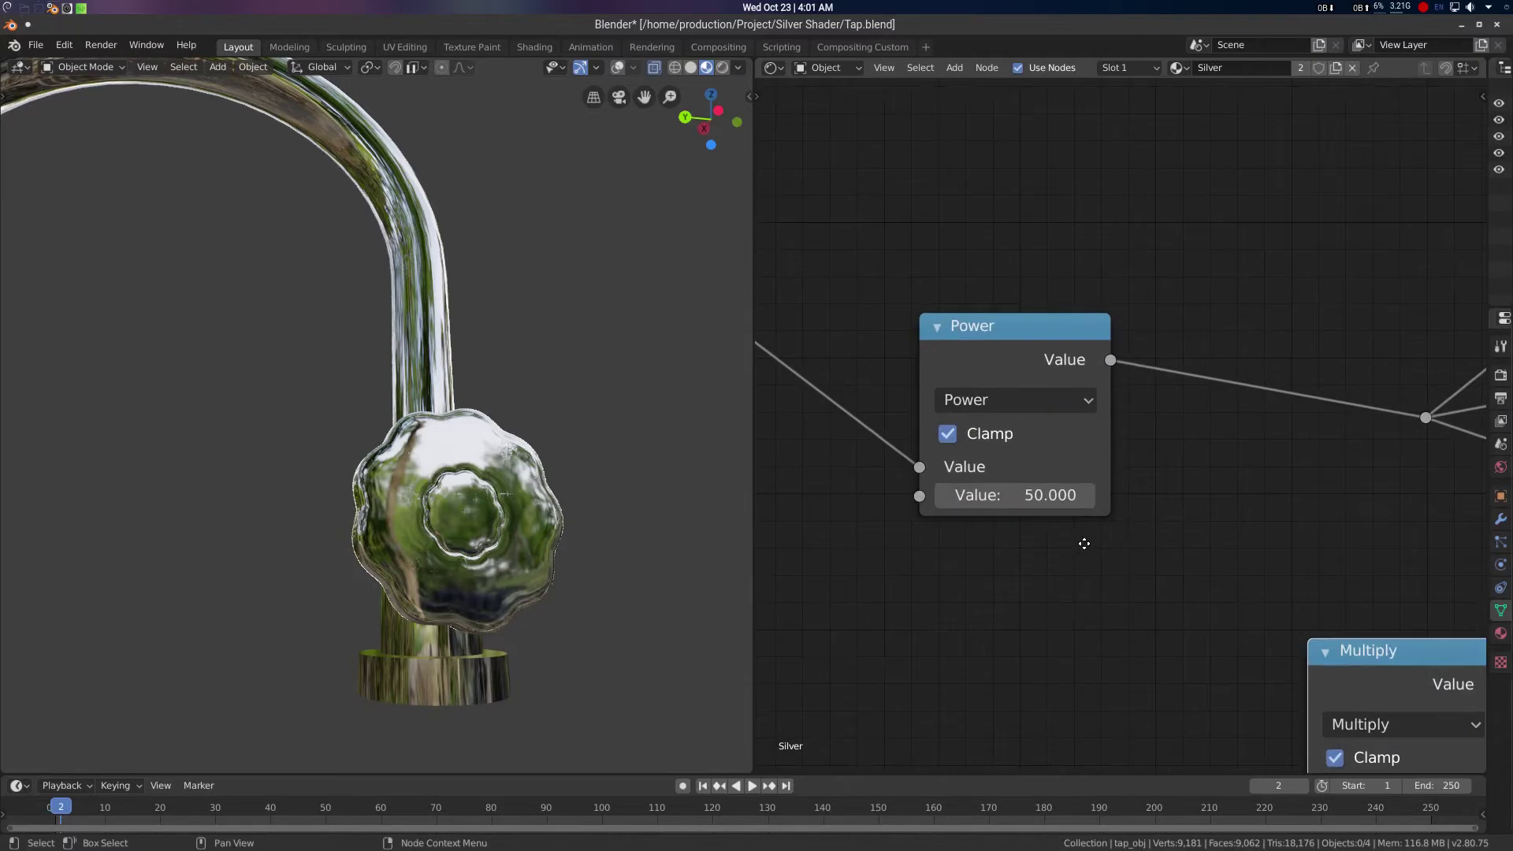
{"action": "middle_click_drag", "start_coordinate": [1085, 544], "coordinate": [1114, 526]}
{"action": "middle_click_drag", "start_coordinate": [528, 473], "coordinate": [626, 480]}
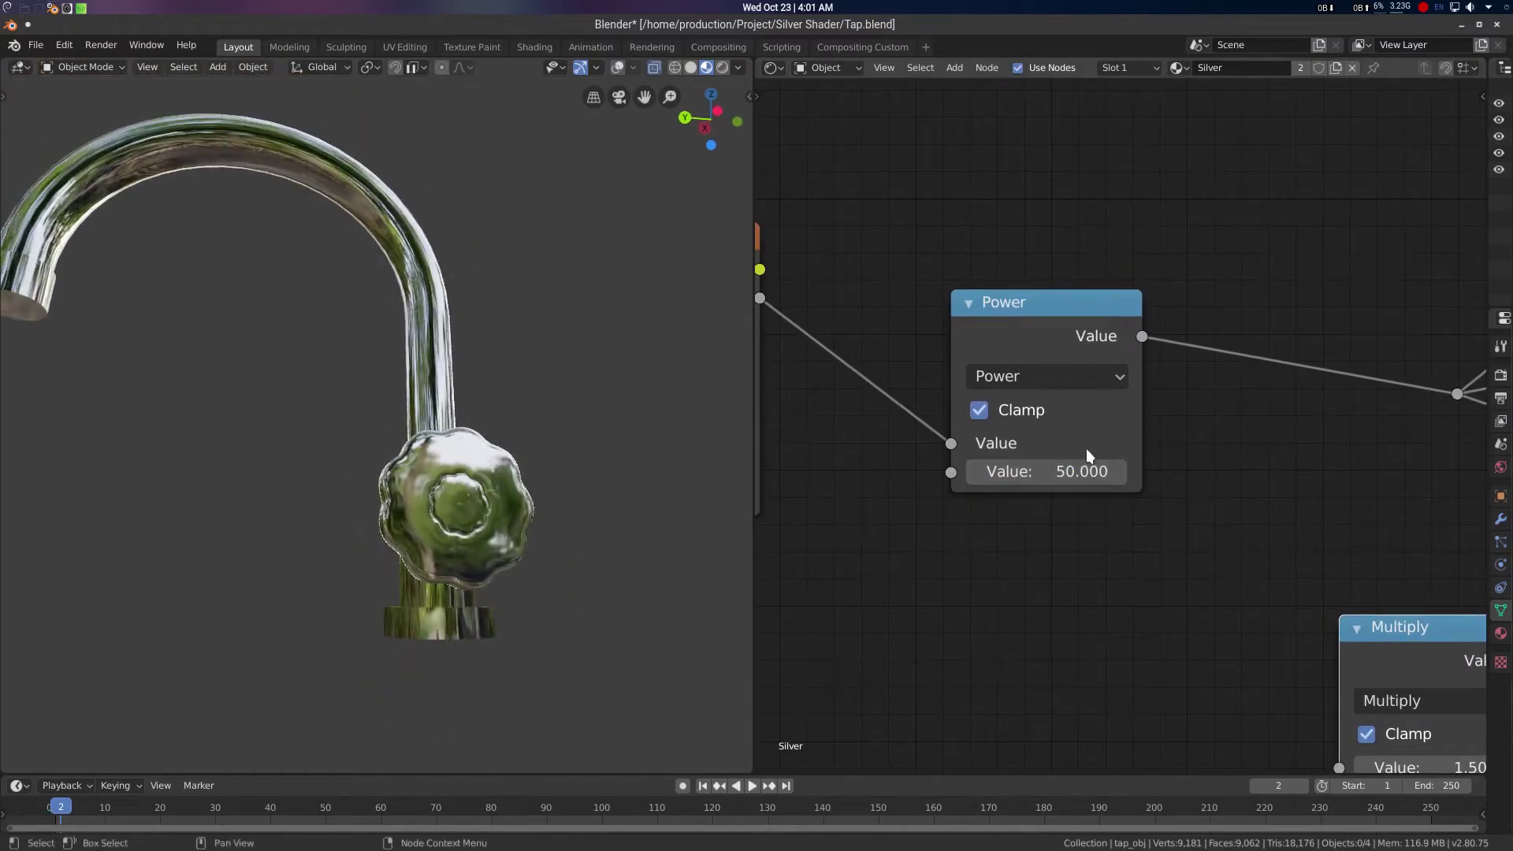
{"action": "left_click_drag", "start_coordinate": [1083, 471], "coordinate": [986, 471]}
{"action": "middle_click_drag", "start_coordinate": [607, 452], "coordinate": [622, 487]}
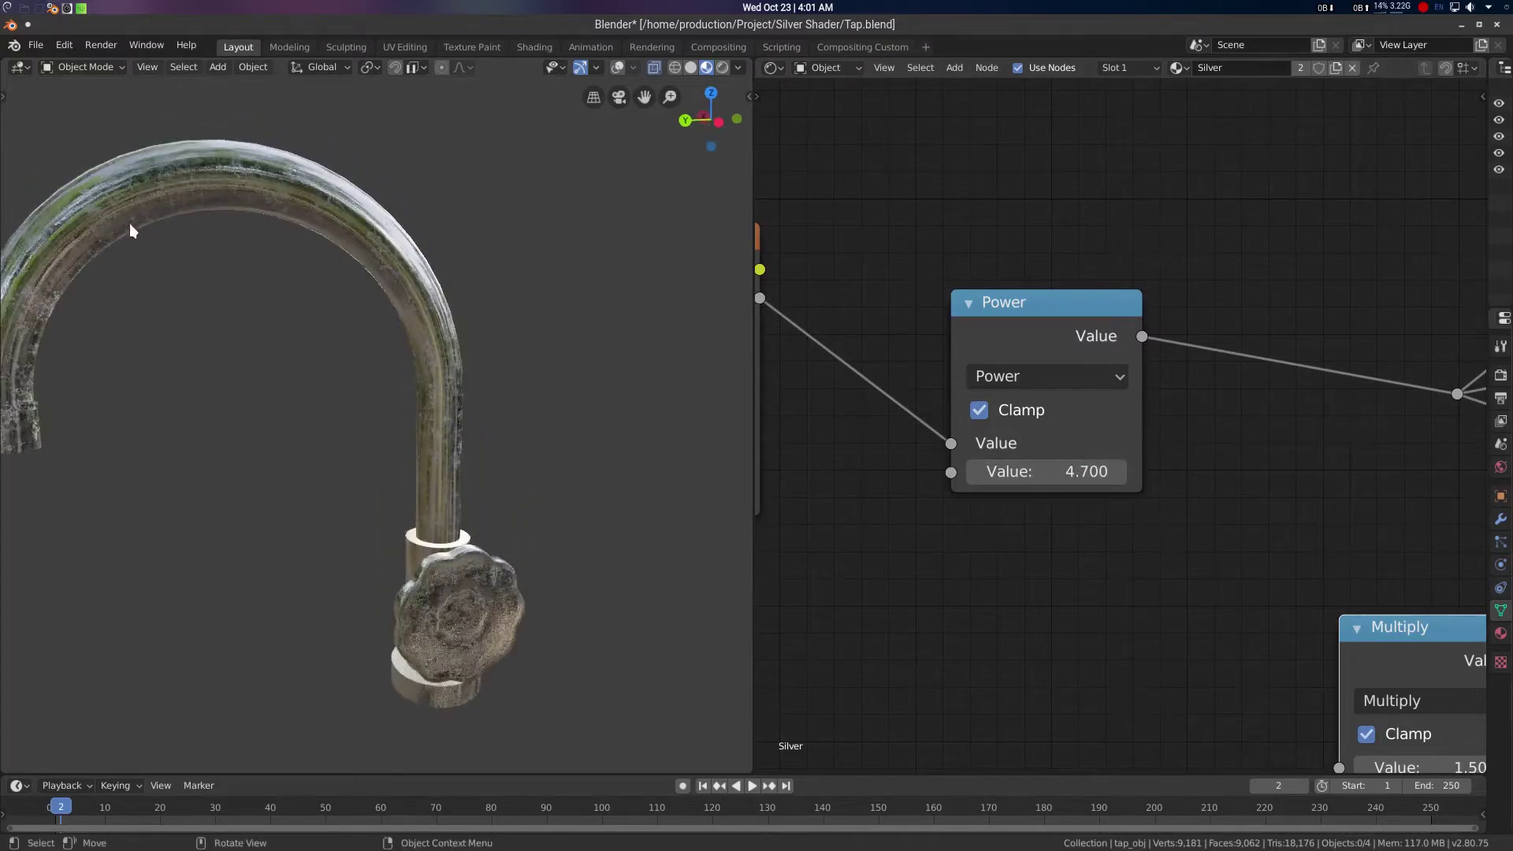
{"action": "middle_click_drag", "start_coordinate": [453, 542], "coordinate": [581, 517]}
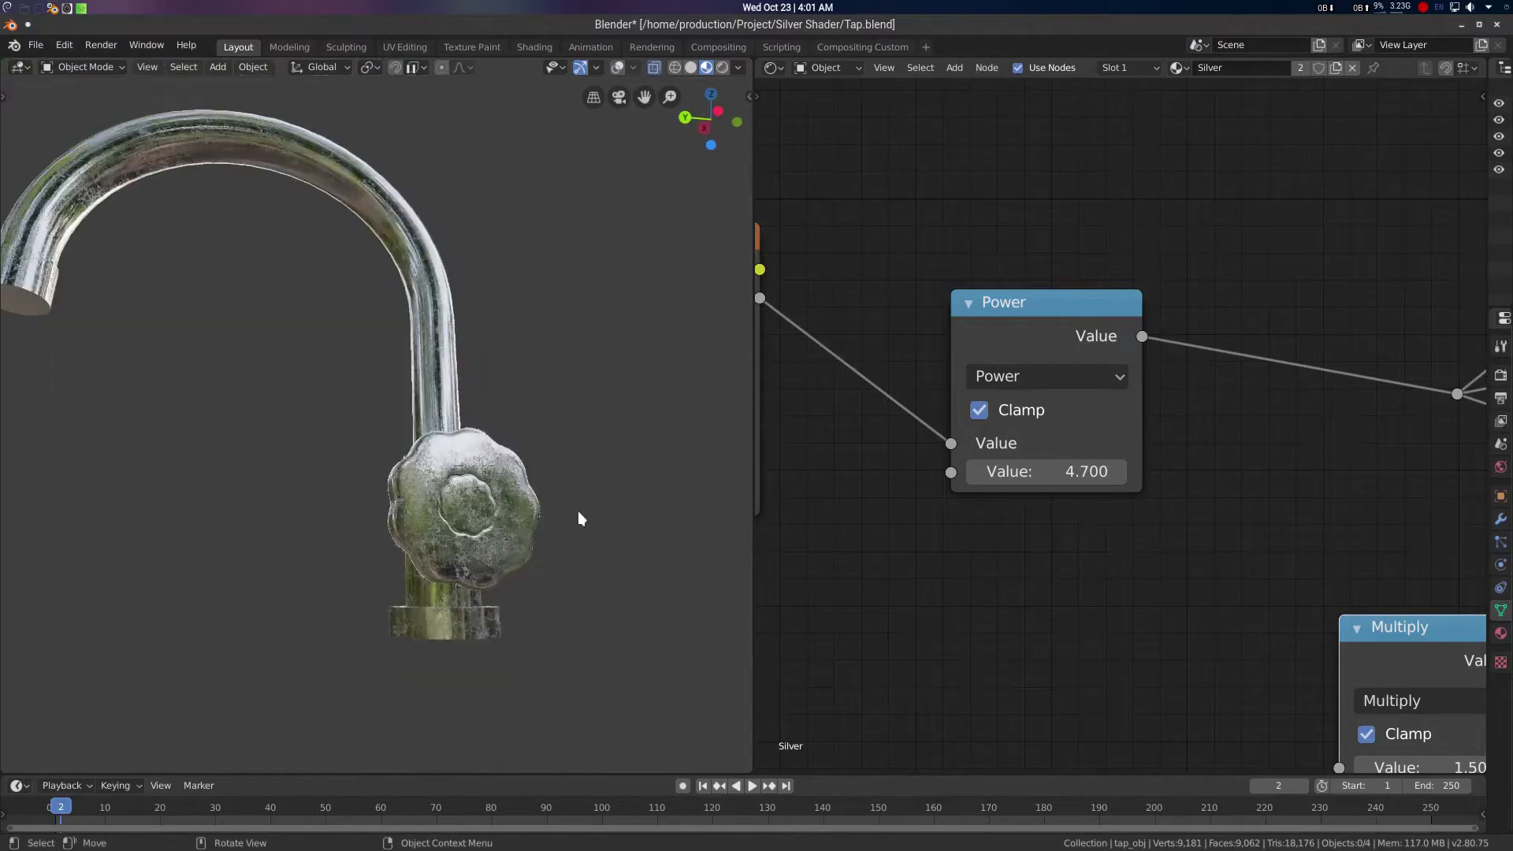
Set the value of the Multiply node feeding the Mix node's Fac to 23.300
{"action": "middle_click_drag", "start_coordinate": [1330, 228], "coordinate": [767, 357]}
{"action": "scroll", "coordinate": [1179, 264], "scroll_direction": "down", "scroll_amount": 2}
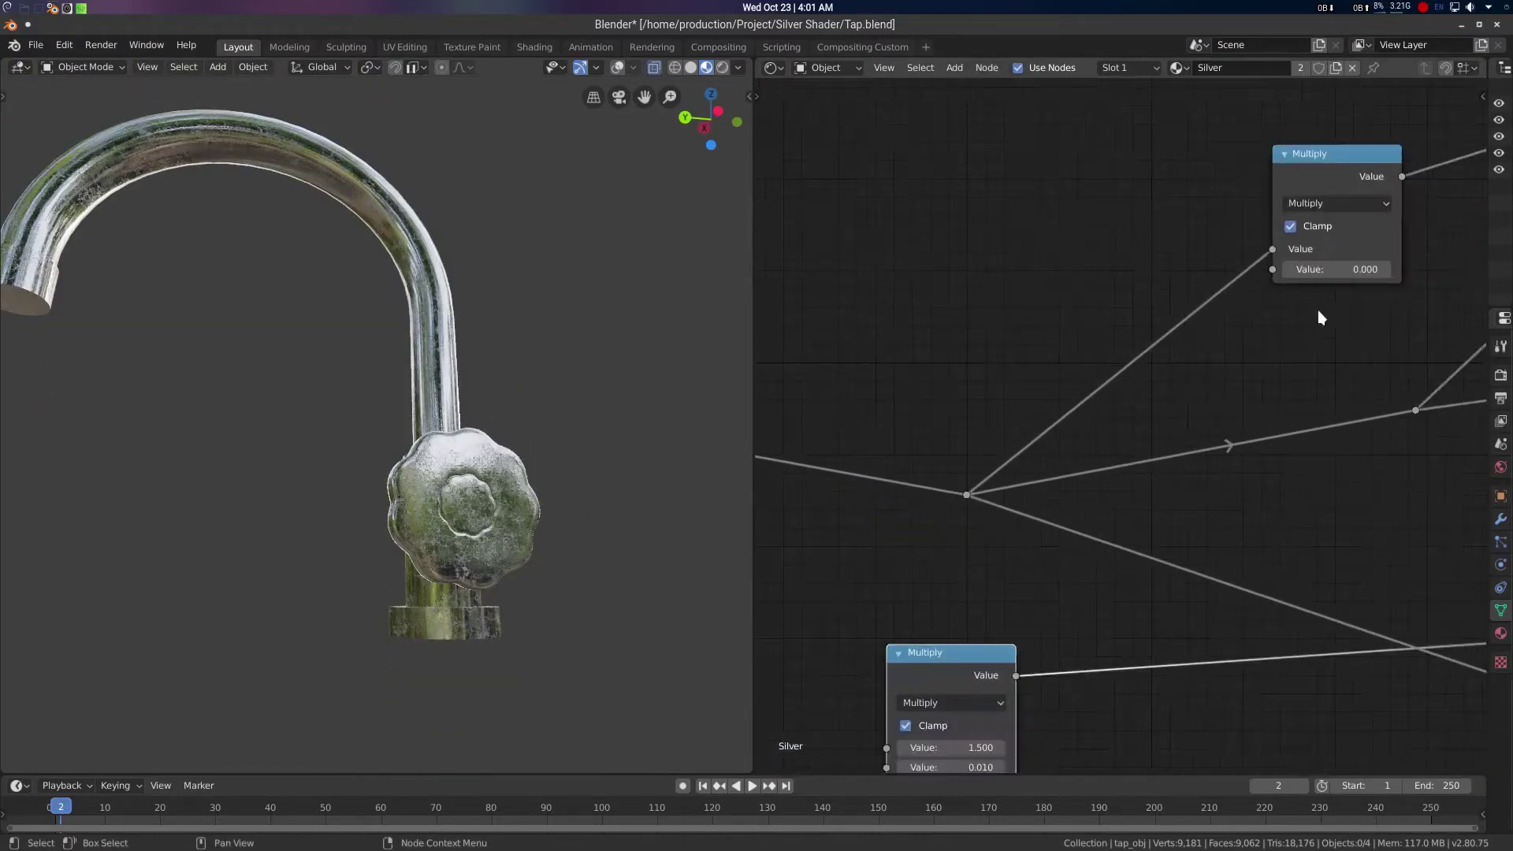
{"action": "middle_click_drag", "start_coordinate": [1317, 309], "coordinate": [1157, 362]}
{"action": "scroll", "coordinate": [1154, 354], "scroll_direction": "up", "scroll_amount": 1}
{"action": "left_click_drag", "start_coordinate": [1185, 286], "coordinate": [1258, 285]}
{"action": "mouse_move", "coordinate": [409, 330]}
{"action": "middle_mouse_down"}
{"action": "mouse_move", "coordinate": [437, 402]}
{"action": "mouse_move", "coordinate": [432, 324]}
{"action": "middle_mouse_up"}
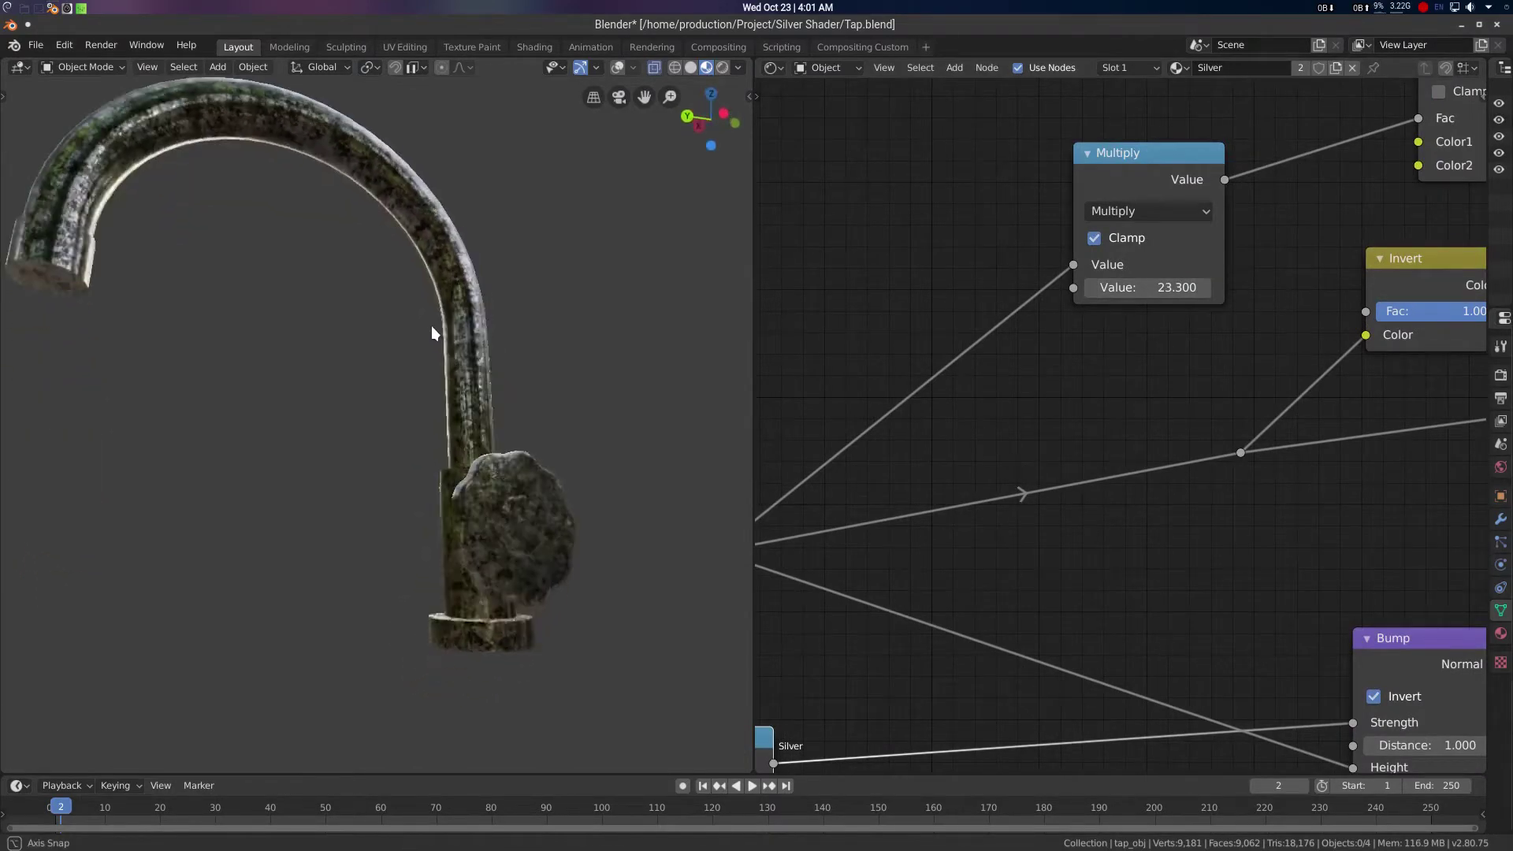
{"action": "scroll", "coordinate": [536, 429], "scroll_direction": "up", "scroll_amount": 4}
{"action": "scroll", "coordinate": [536, 429], "scroll_direction": "down", "scroll_amount": 6}
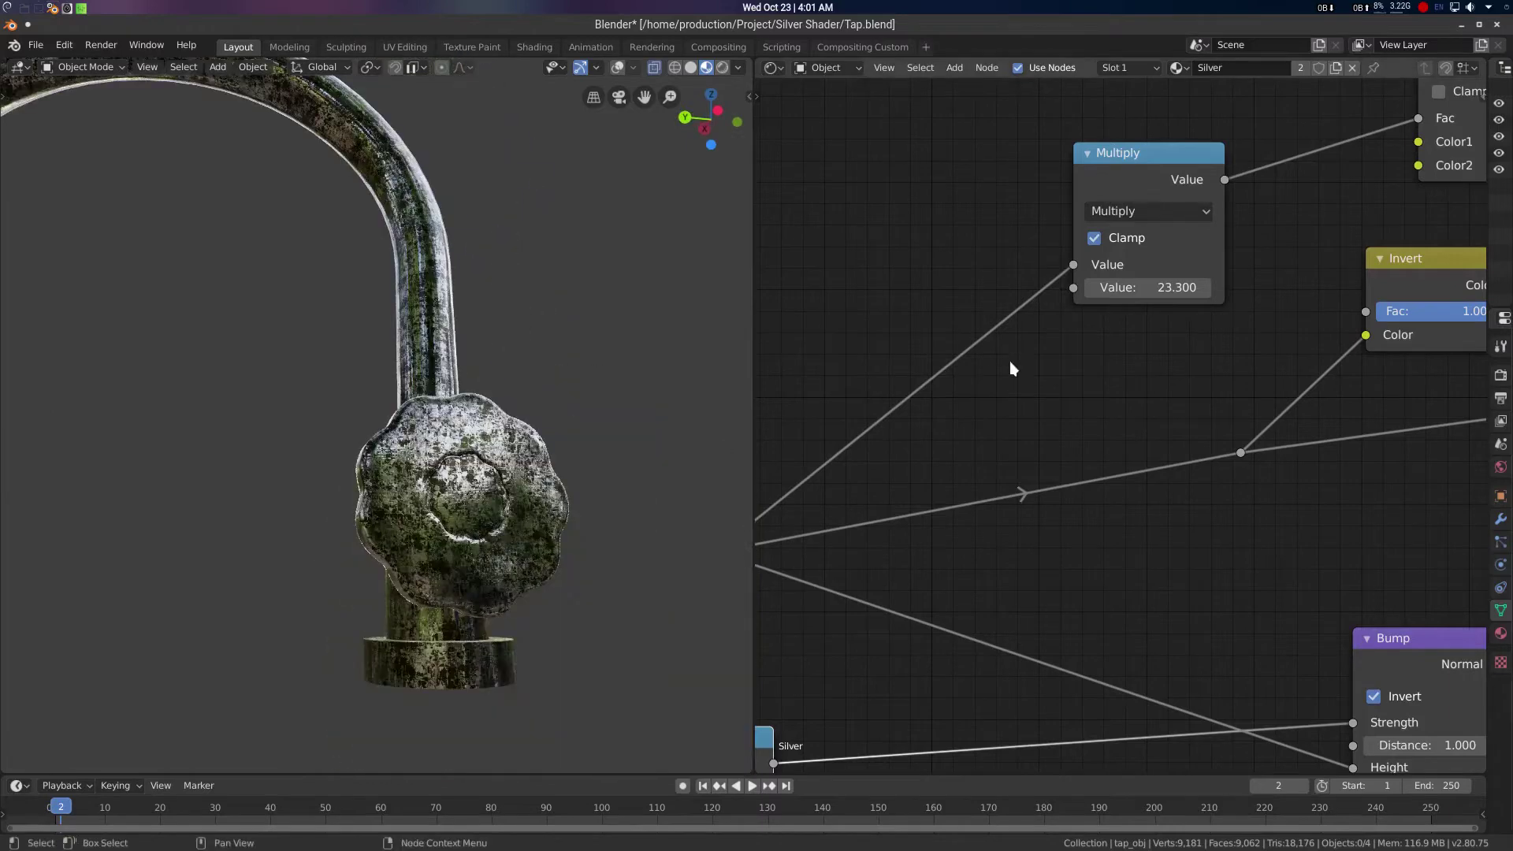
Undo the value changes on the Multiply and Power nodes
{"action": "middle_click_drag", "start_coordinate": [1088, 374], "coordinate": [1170, 375]}
{"action": "key", "text": "ctrl+z"}
{"action": "middle_click_drag", "start_coordinate": [957, 464], "coordinate": [1170, 371]}
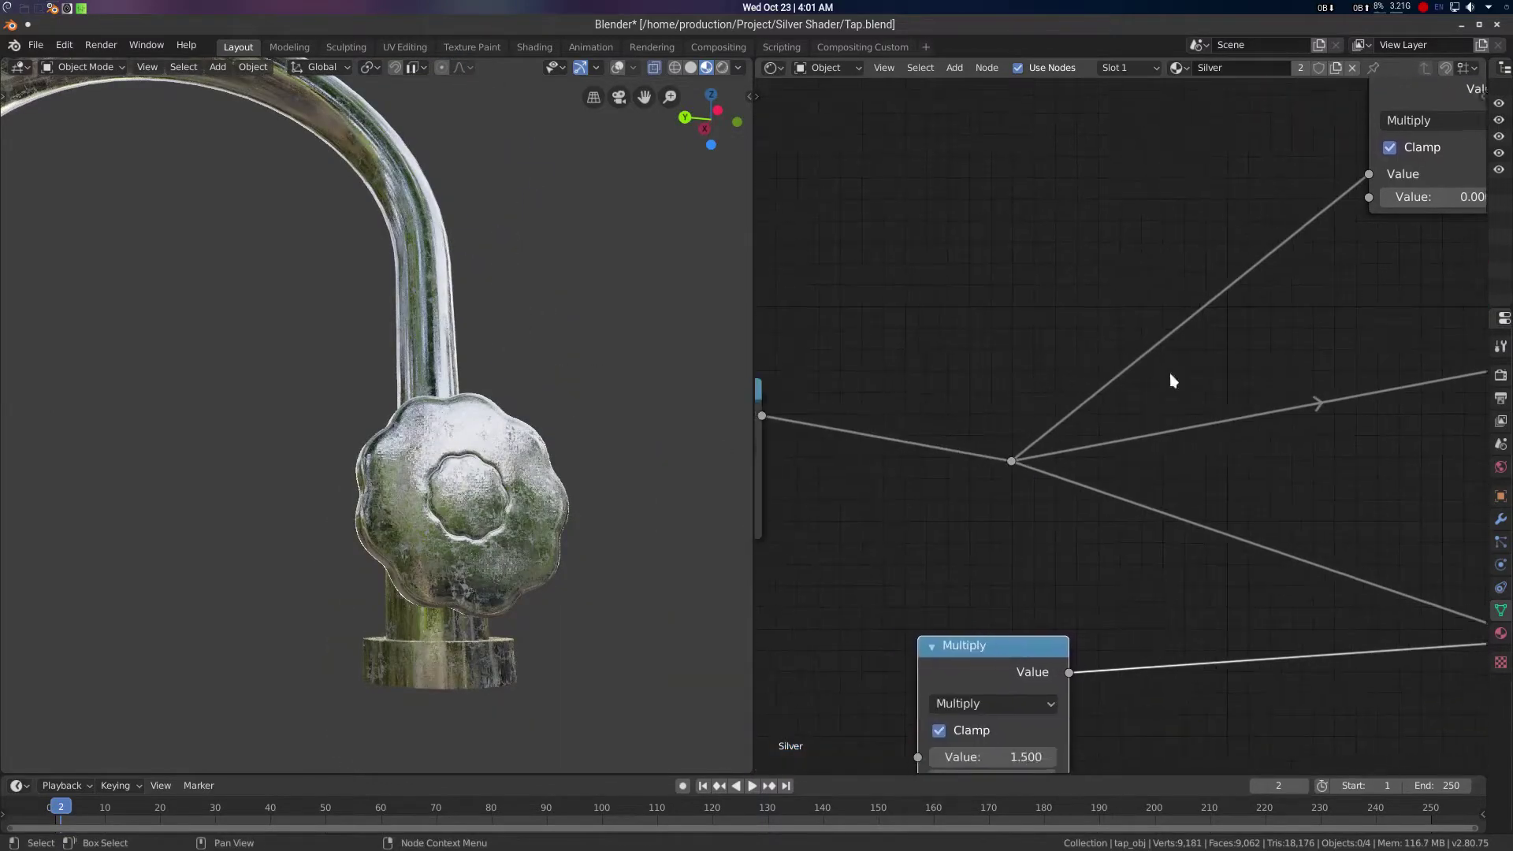
{"action": "middle_click_drag", "start_coordinate": [889, 425], "coordinate": [1181, 418]}
{"action": "key", "text": "ctrl+z"}
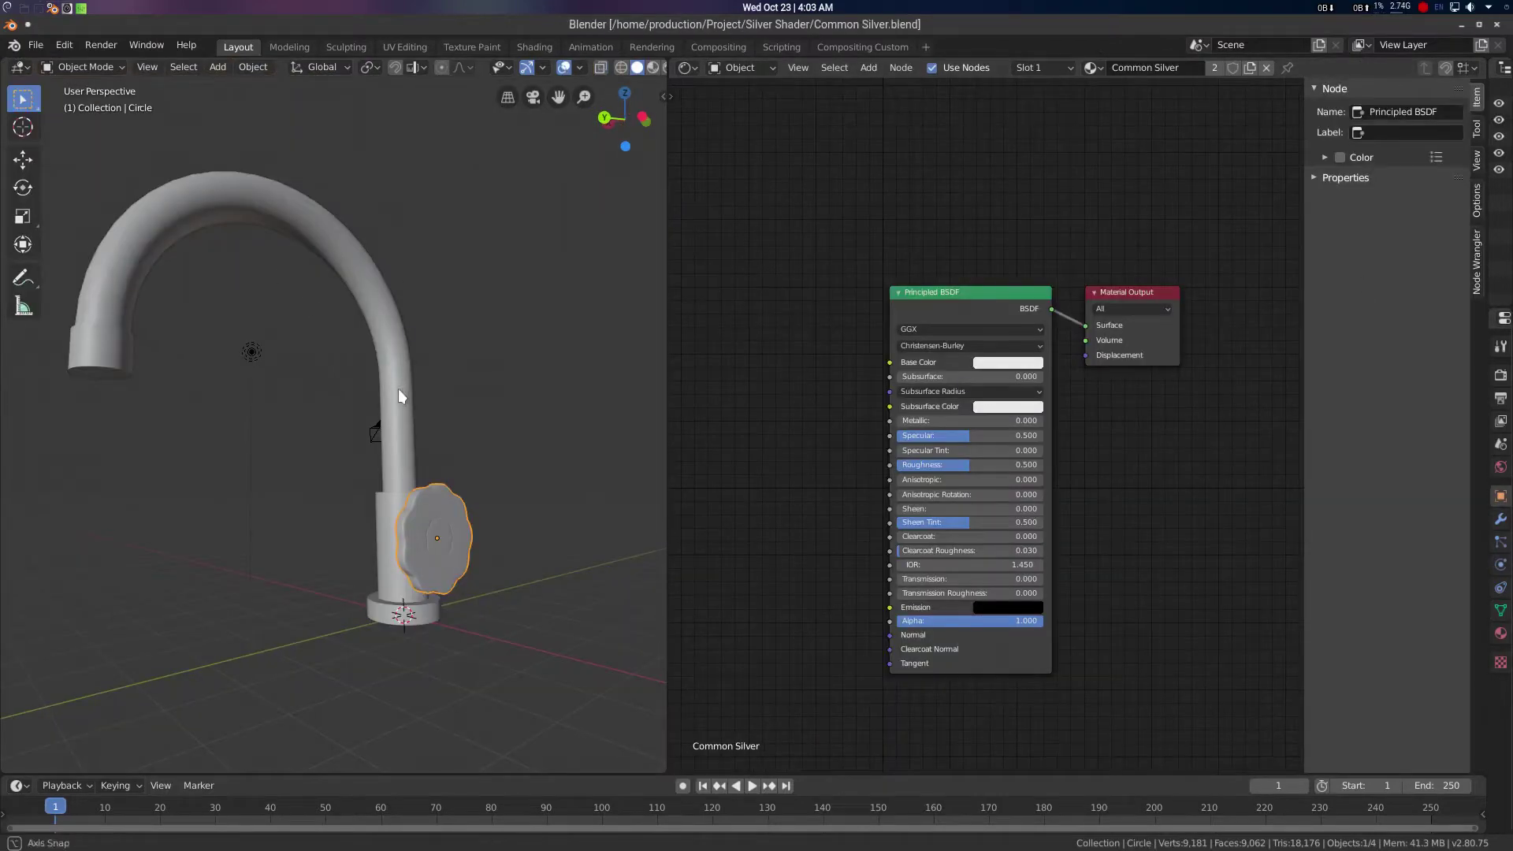
Hide the tool shelf and turn off the overlays in the 3D viewport
{"action": "key", "text": "t"}
{"action": "key", "text": "z"}
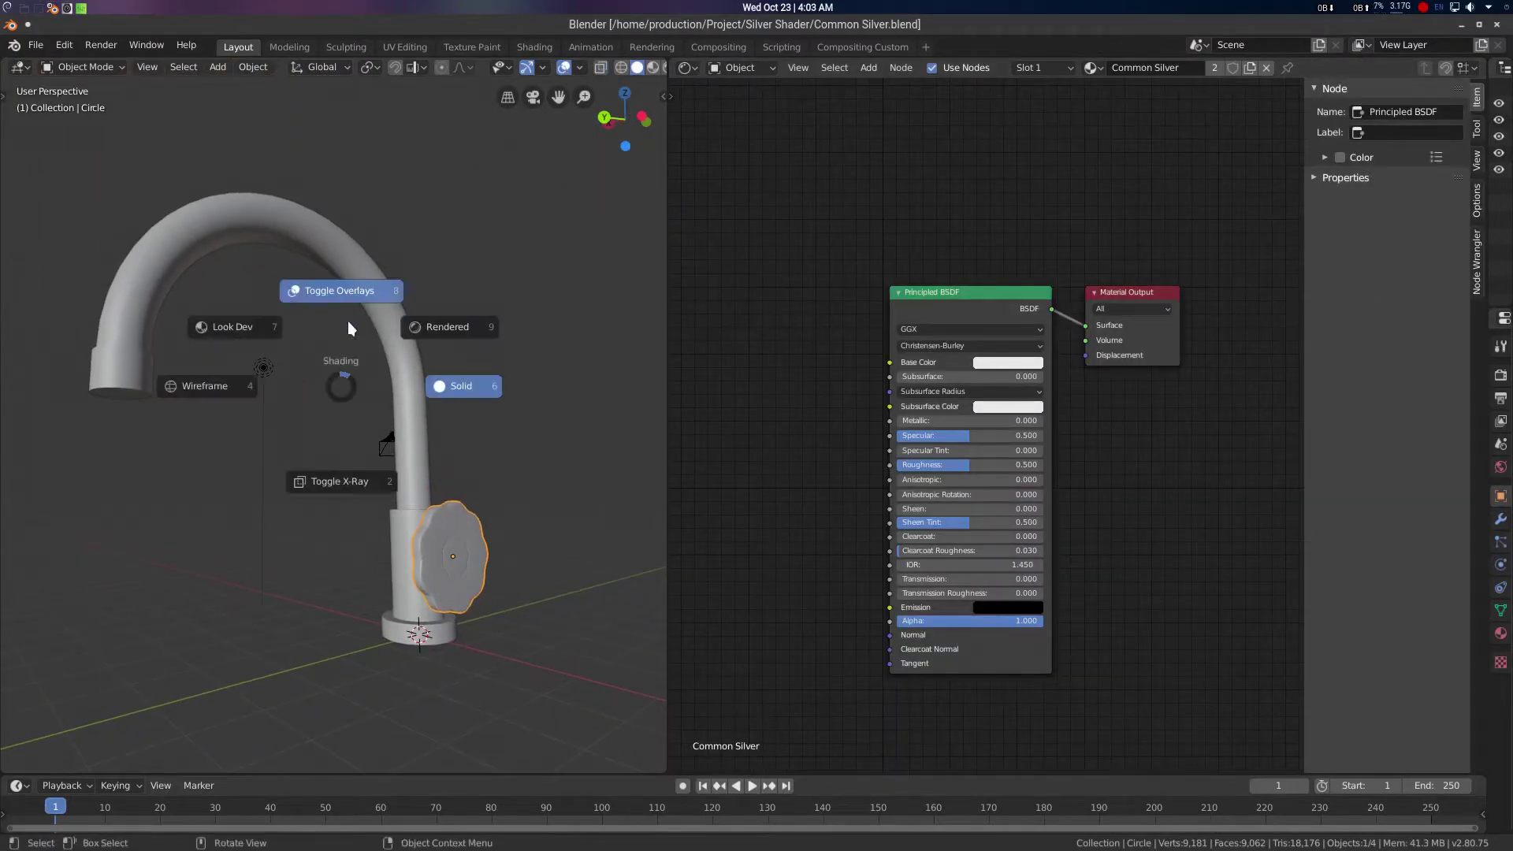
{"action": "left_click", "coordinate": [352, 288]}
{"action": "scroll", "coordinate": [405, 367], "scroll_direction": "up", "scroll_amount": 3}
{"action": "scroll", "coordinate": [433, 370], "scroll_direction": "down", "scroll_amount": 3}
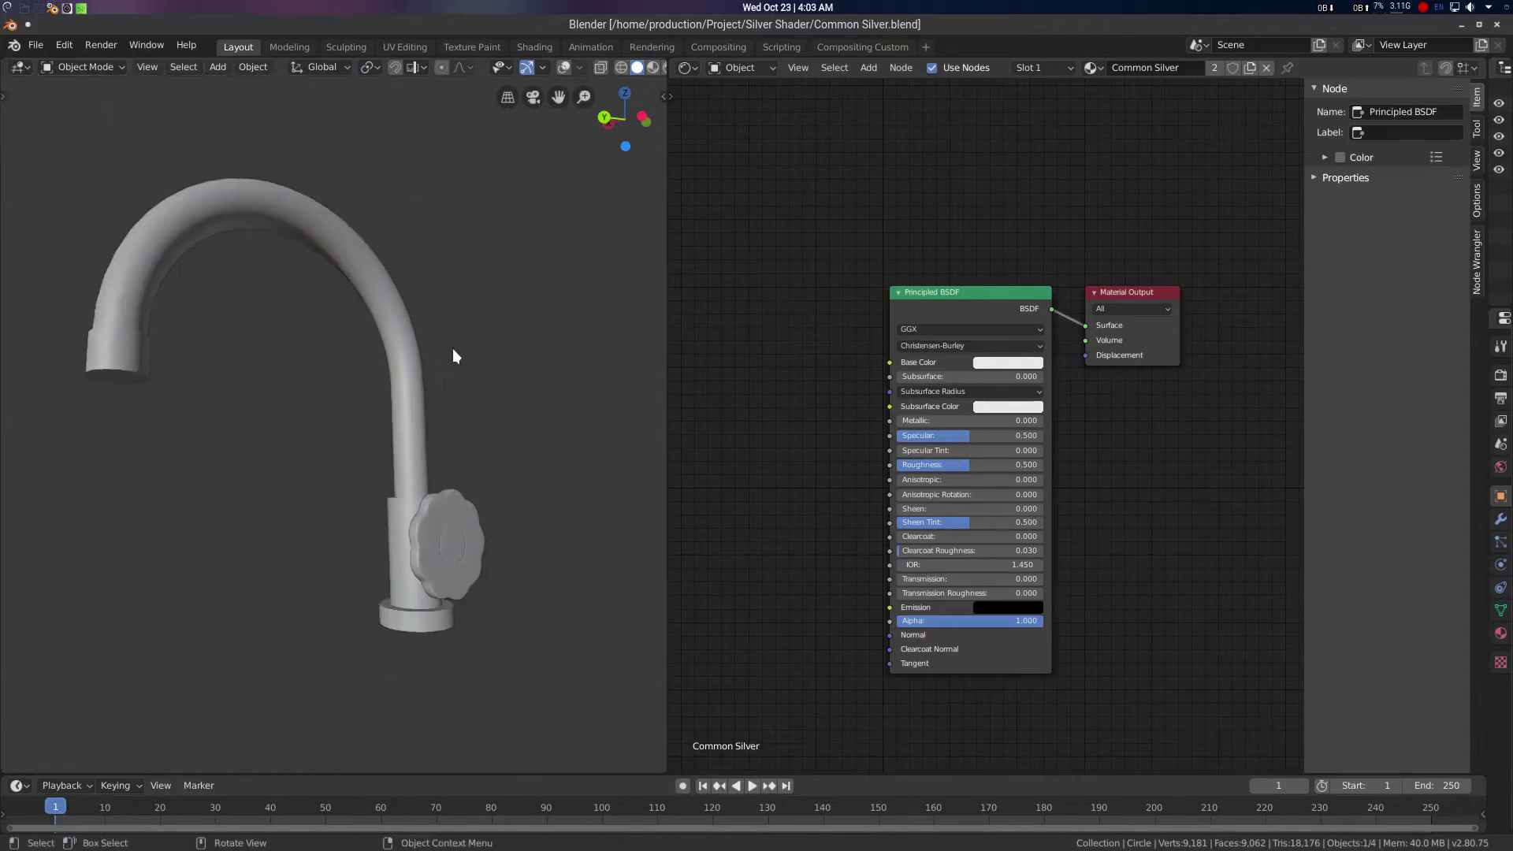
{"action": "scroll", "coordinate": [642, 68], "scroll_direction": "down", "scroll_amount": 2}
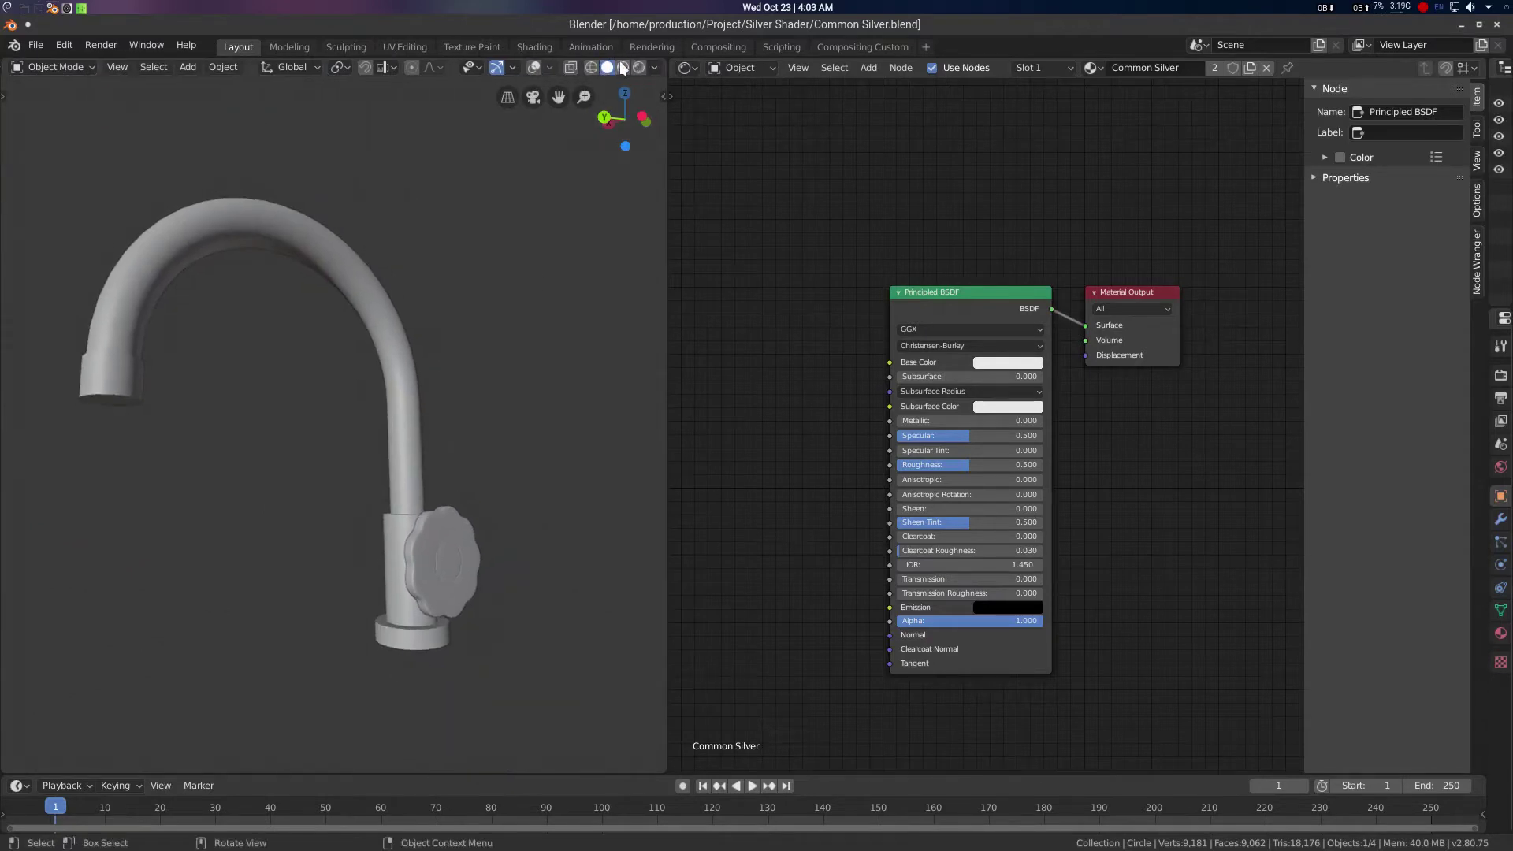
Switch the 3D viewport to Look Dev shading
{"action": "left_click", "coordinate": [624, 68]}
{"action": "key", "text": "z"}
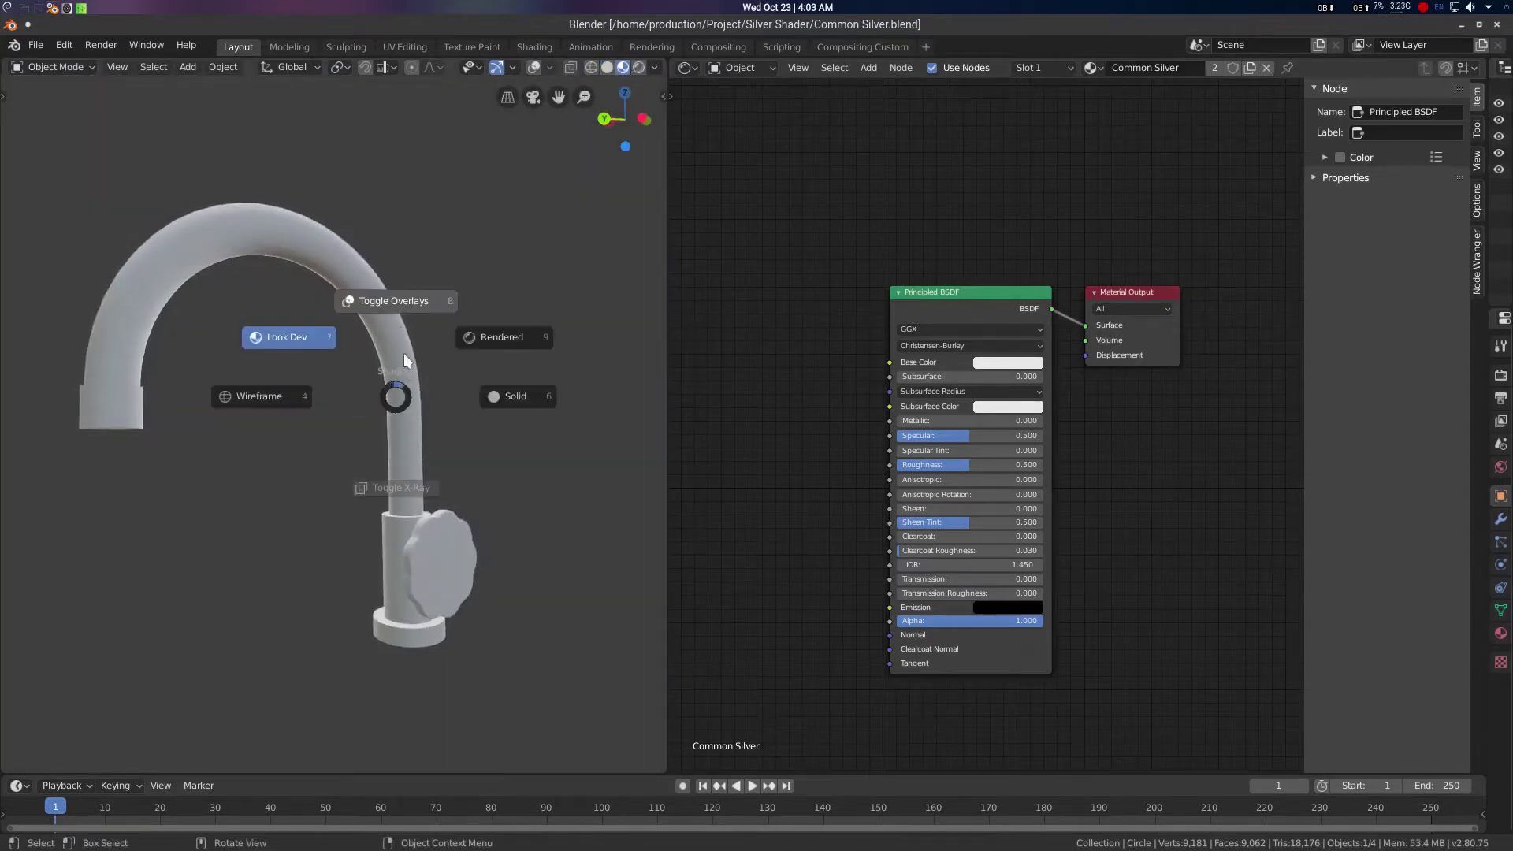
{"action": "left_click", "coordinate": [290, 342]}
{"action": "scroll", "coordinate": [374, 442], "scroll_direction": "up", "scroll_amount": 3}
Rearrange the Principled BSDF and Material Output nodes to free space before the shader for texture nodes
{"action": "left_click_drag", "start_coordinate": [938, 308], "coordinate": [872, 270]}
{"action": "left_click_drag", "start_coordinate": [1134, 290], "coordinate": [1191, 324]}
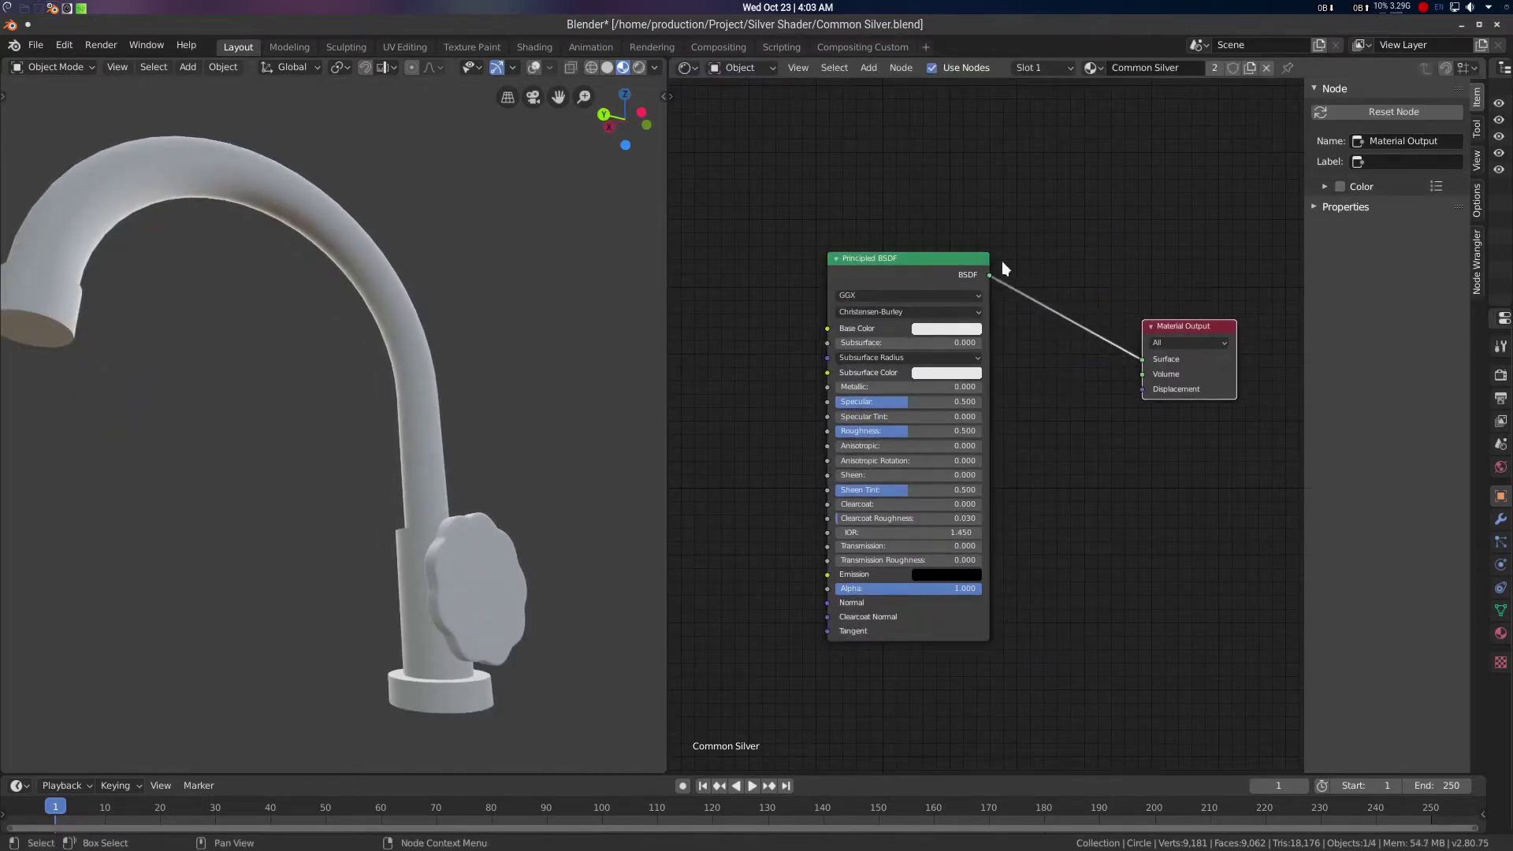
{"action": "left_click_drag", "start_coordinate": [859, 272], "coordinate": [995, 250]}
{"action": "middle_click_drag", "start_coordinate": [982, 307], "coordinate": [1073, 260]}
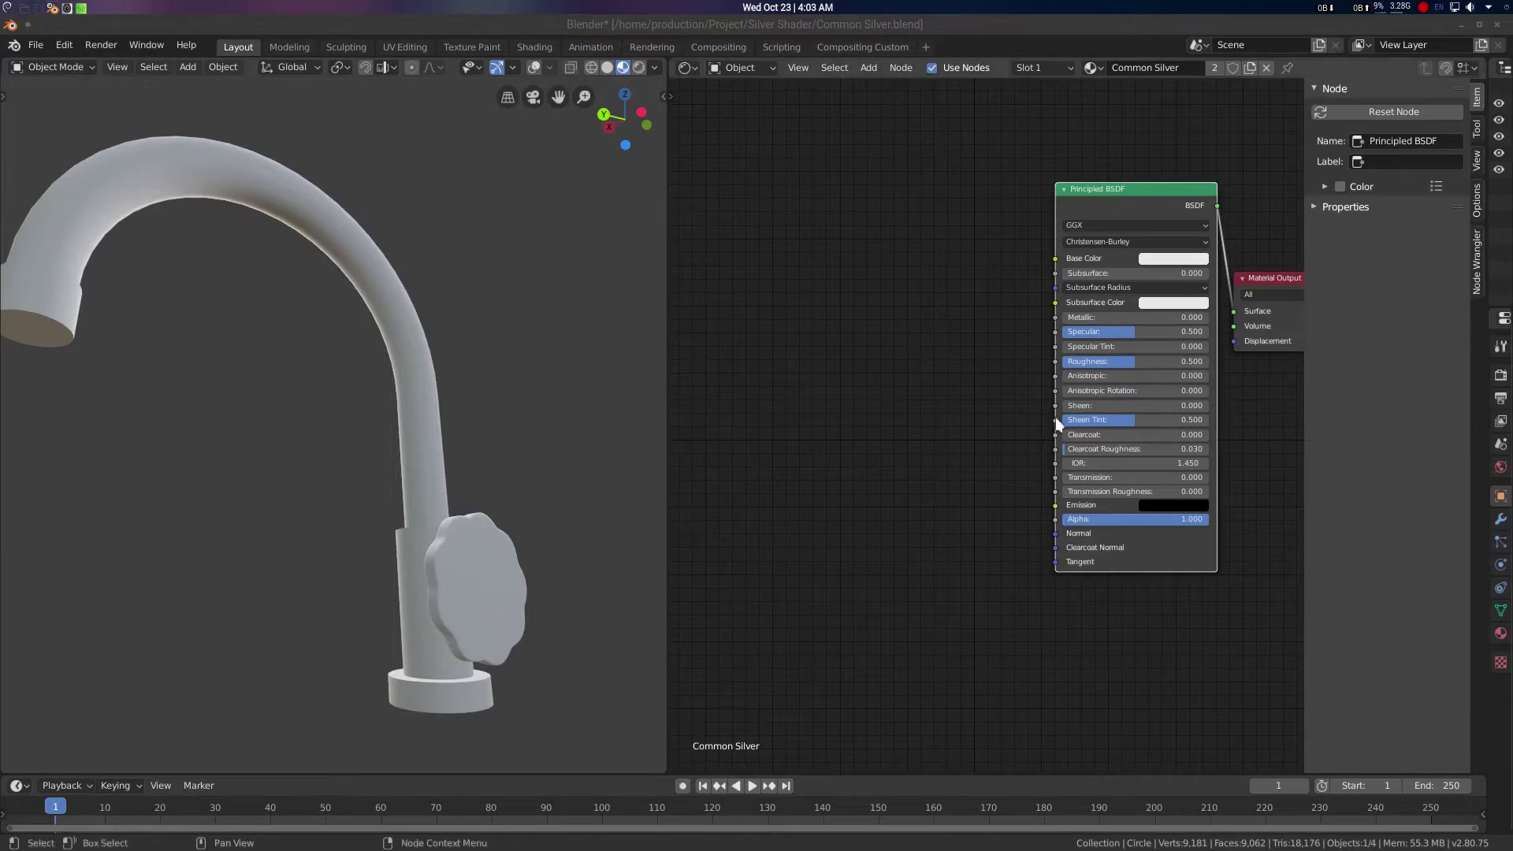
Add a Voronoi Texture node and place it ahead of the Principled BSDF
{"action": "key", "text": "shift+a"}
{"action": "left_click", "coordinate": [820, 332]}
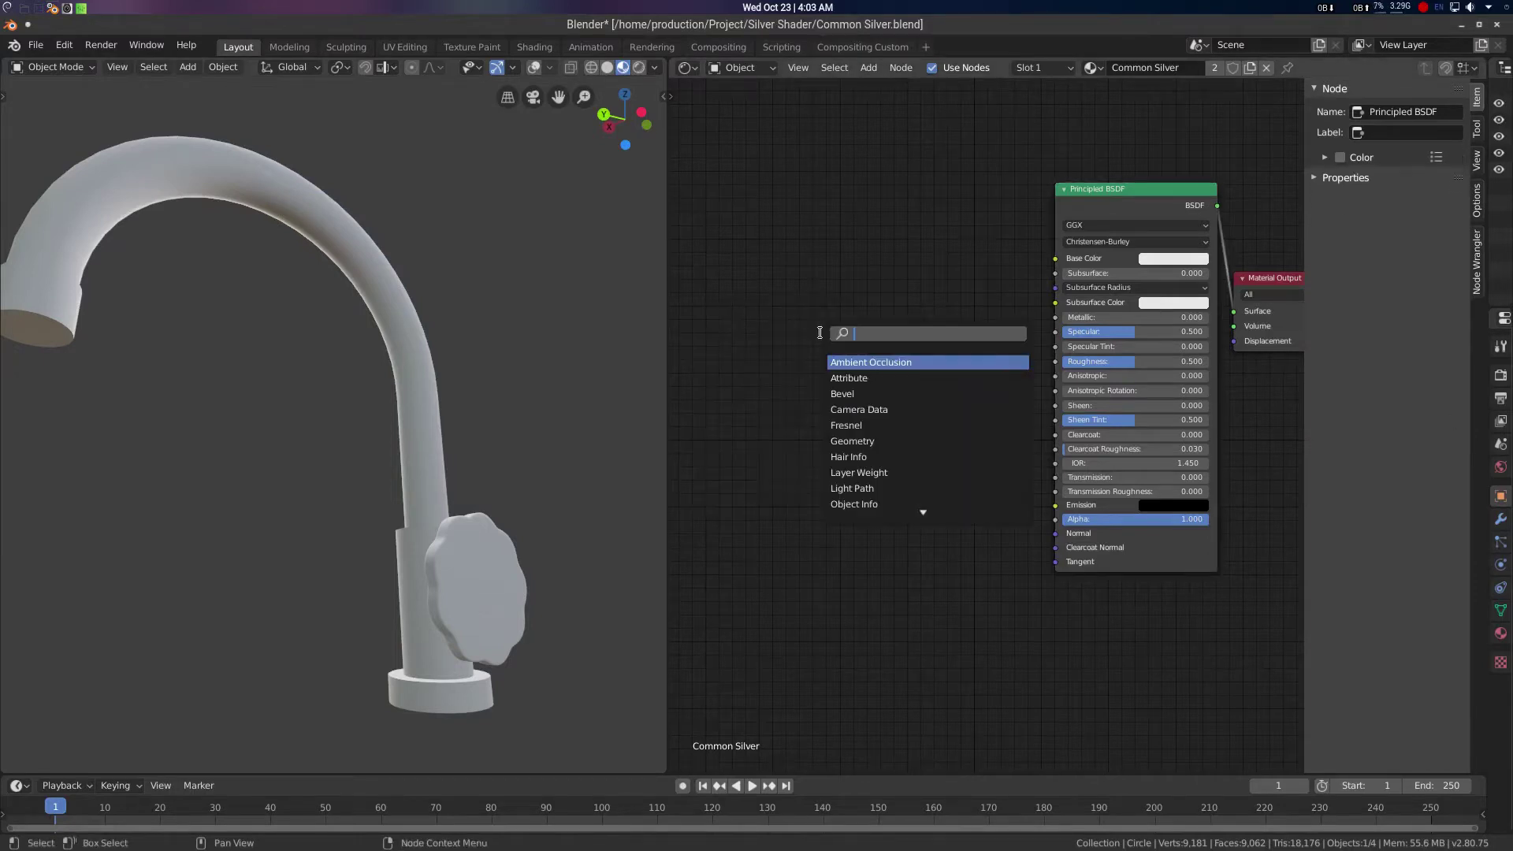
{"action": "type", "text": "voronoi"}
{"action": "key", "text": "Return"}
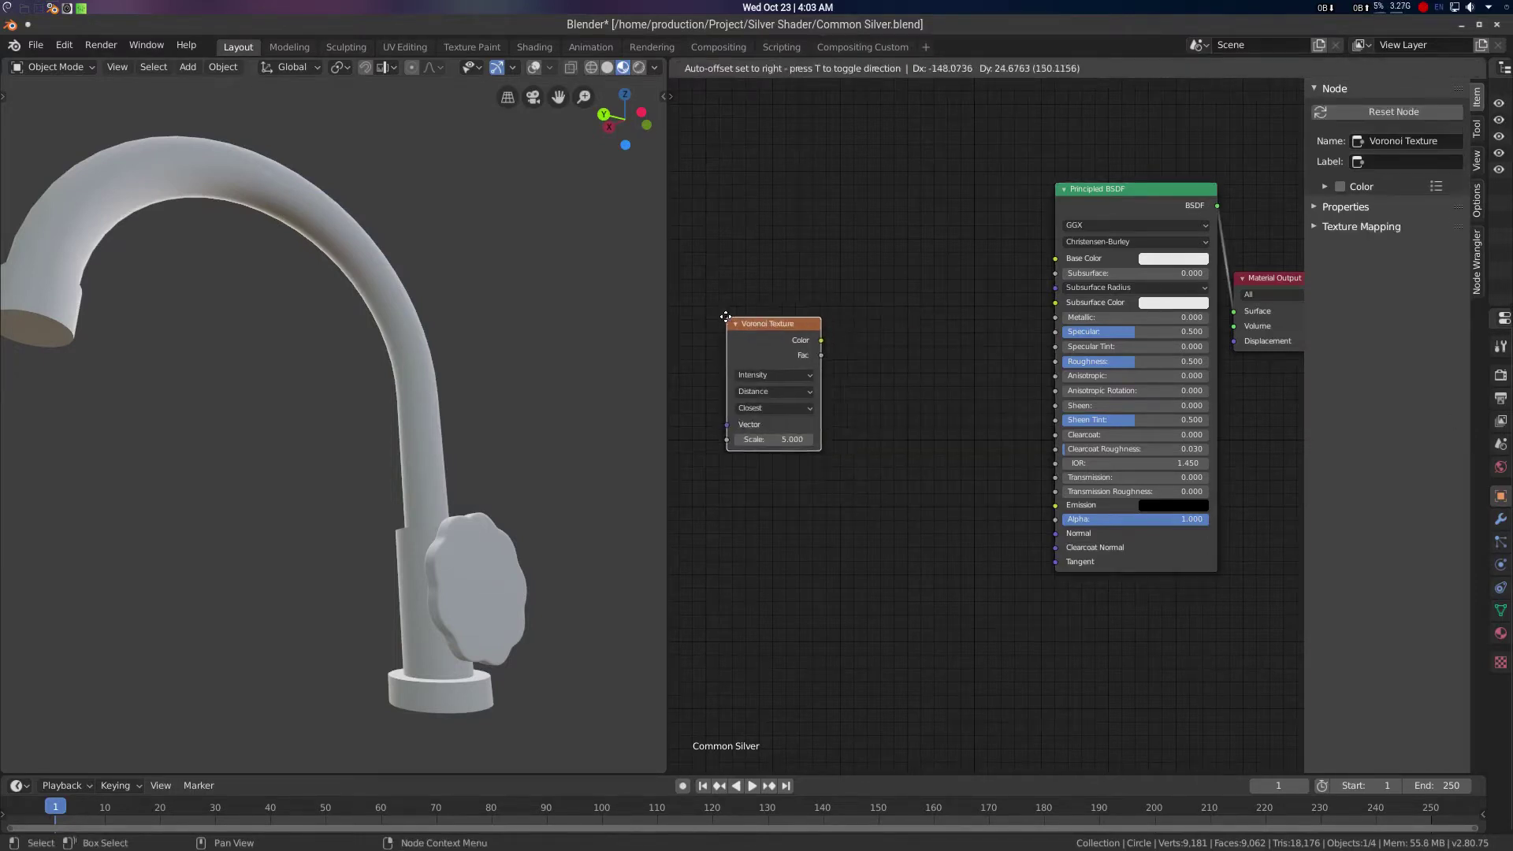
{"action": "left_click", "coordinate": [736, 315]}
{"action": "middle_click_drag", "start_coordinate": [769, 317], "coordinate": [947, 324]}
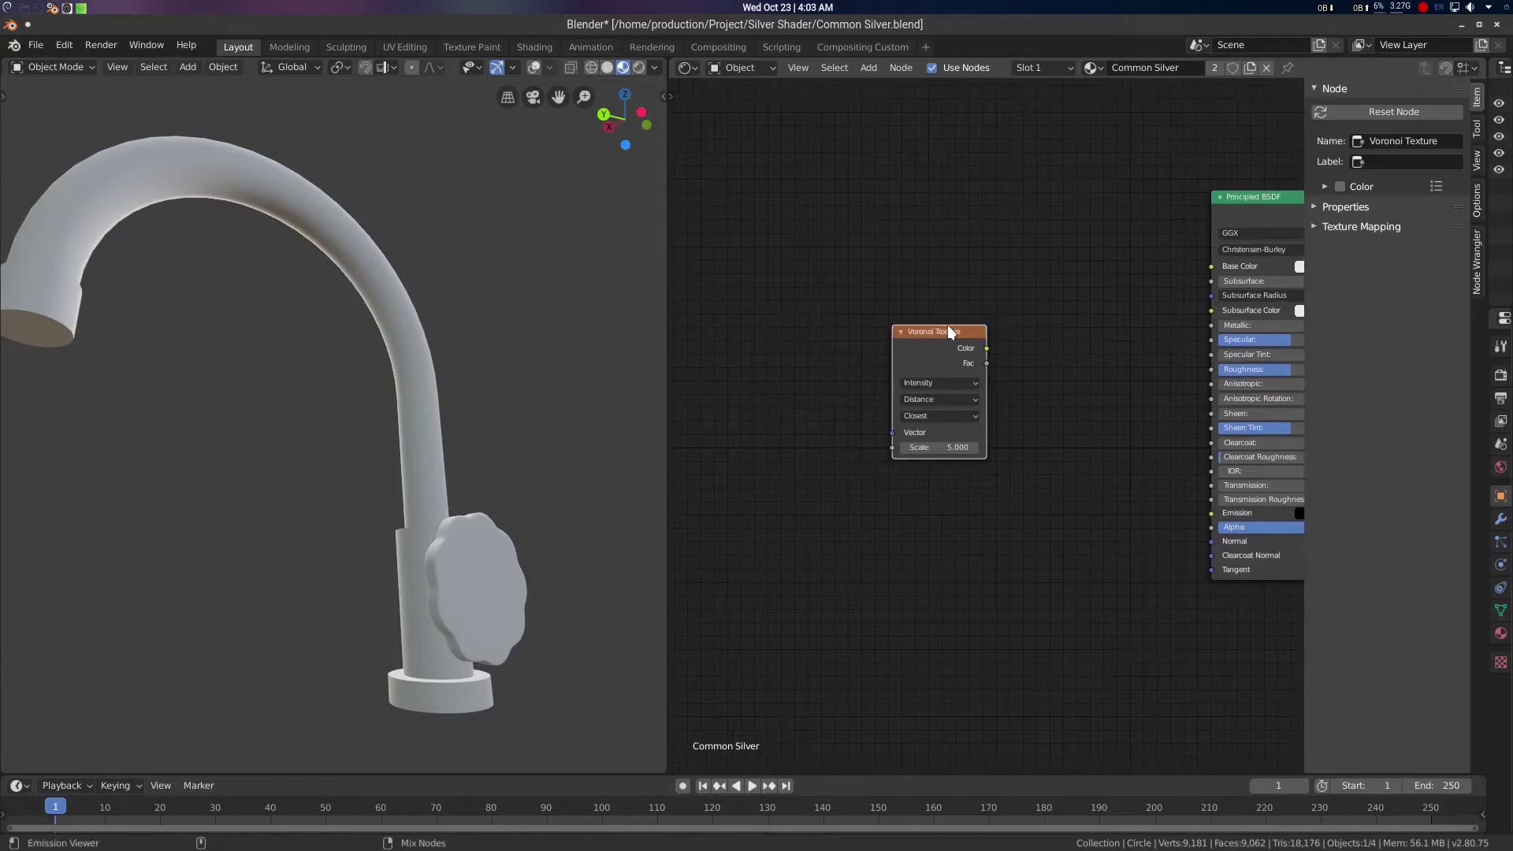
Preview the Voronoi Texture's Fac output on the tap model
{"action": "left_click", "coordinate": [949, 326], "text": "ctrl+shift"}
{"action": "left_click", "coordinate": [953, 327], "text": "ctrl+shift"}
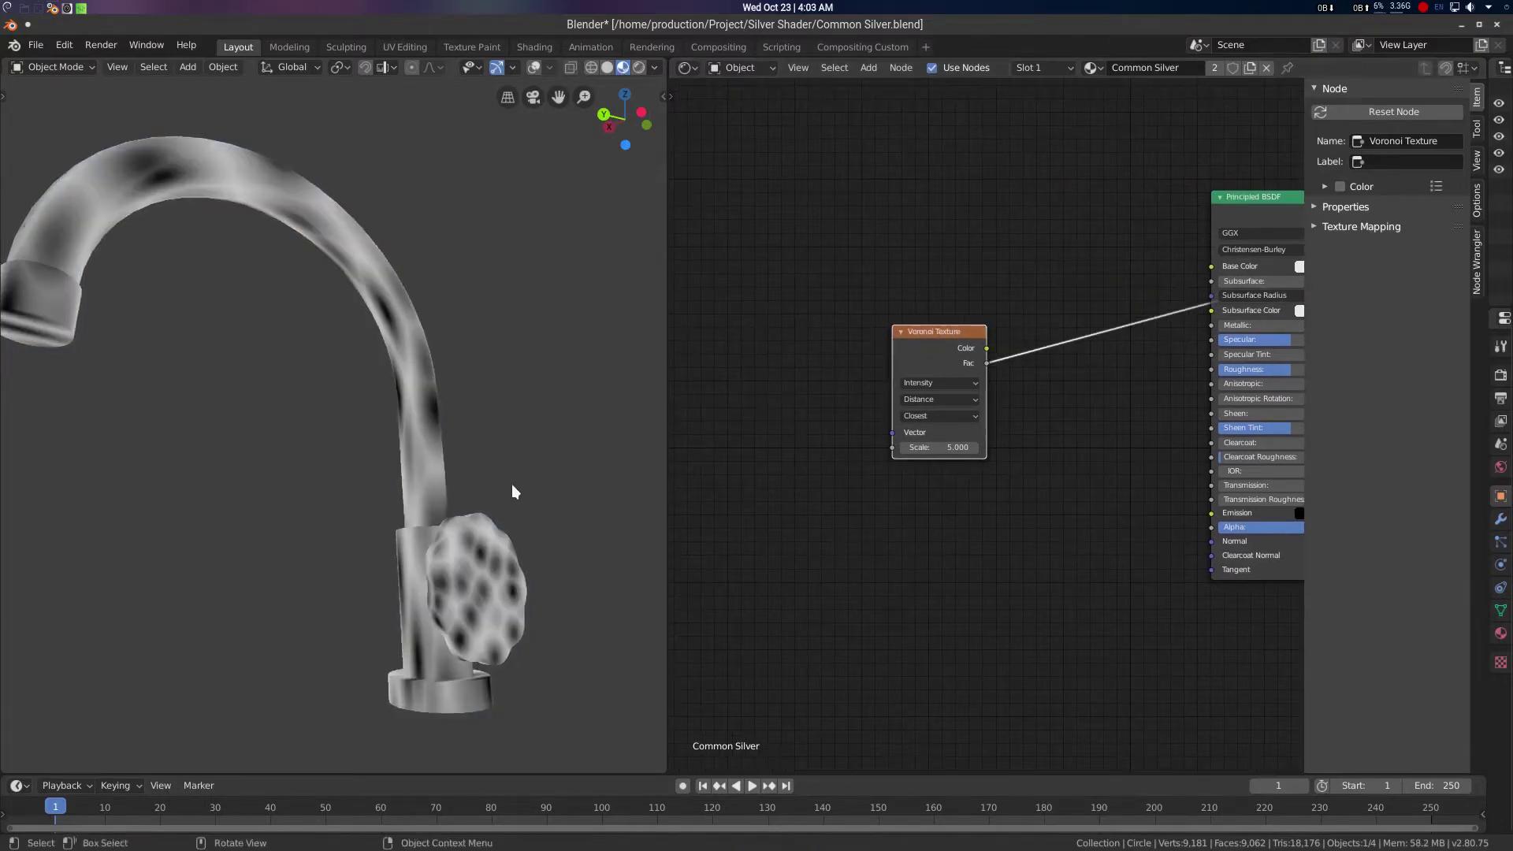
{"action": "middle_click_drag", "start_coordinate": [513, 485], "coordinate": [484, 481]}
{"action": "middle_click_drag", "start_coordinate": [531, 580], "coordinate": [485, 603]}
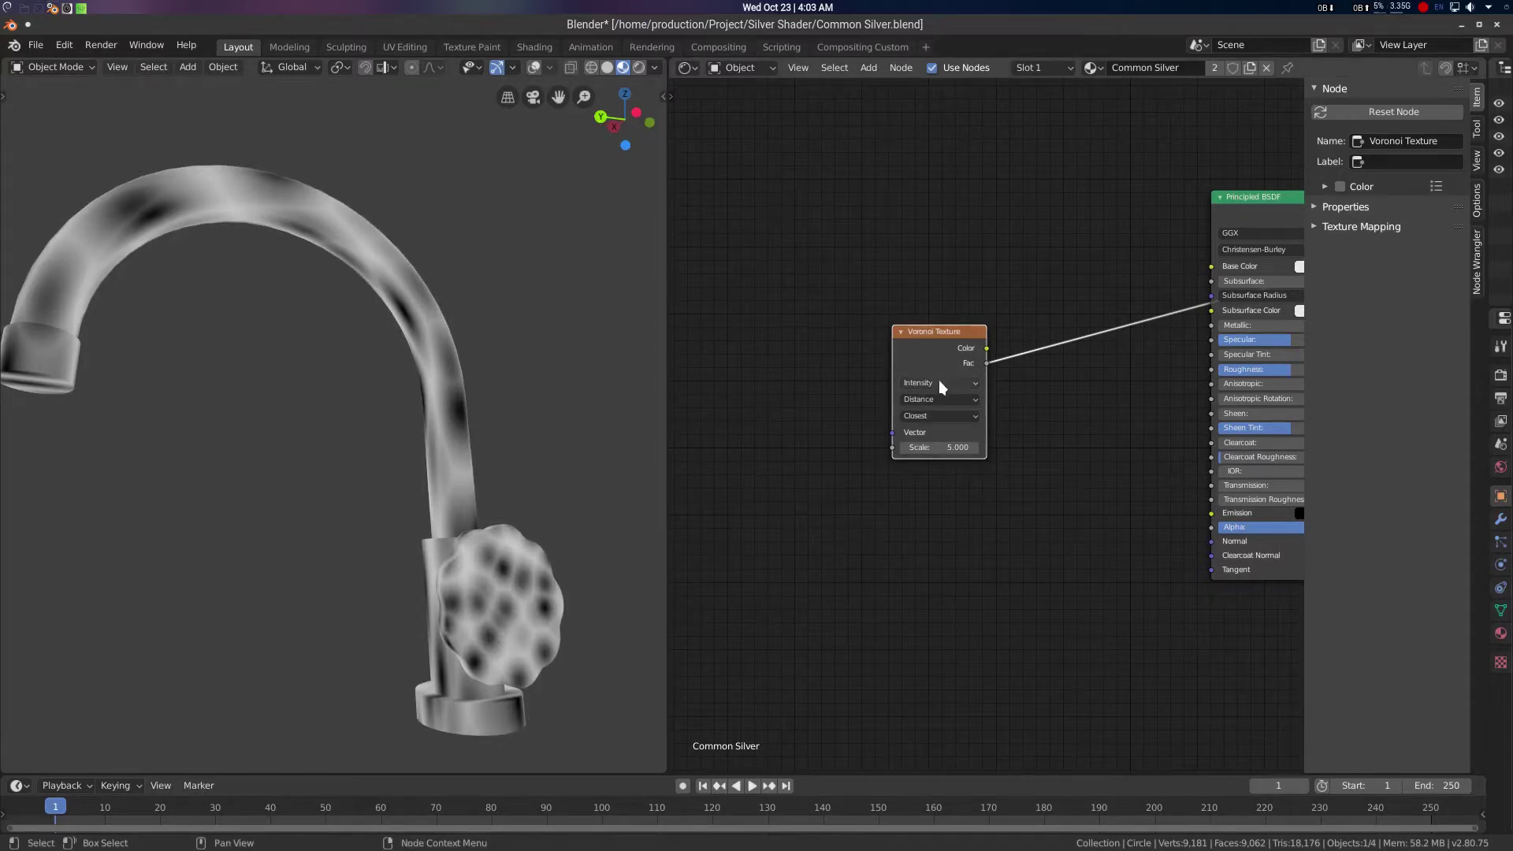
Set the Voronoi Texture to Cells coloring with the Minkowski distance metric and a scale of 28.100
{"action": "left_click", "coordinate": [930, 412]}
{"action": "scroll", "coordinate": [947, 588], "scroll_direction": "up", "scroll_amount": 2}
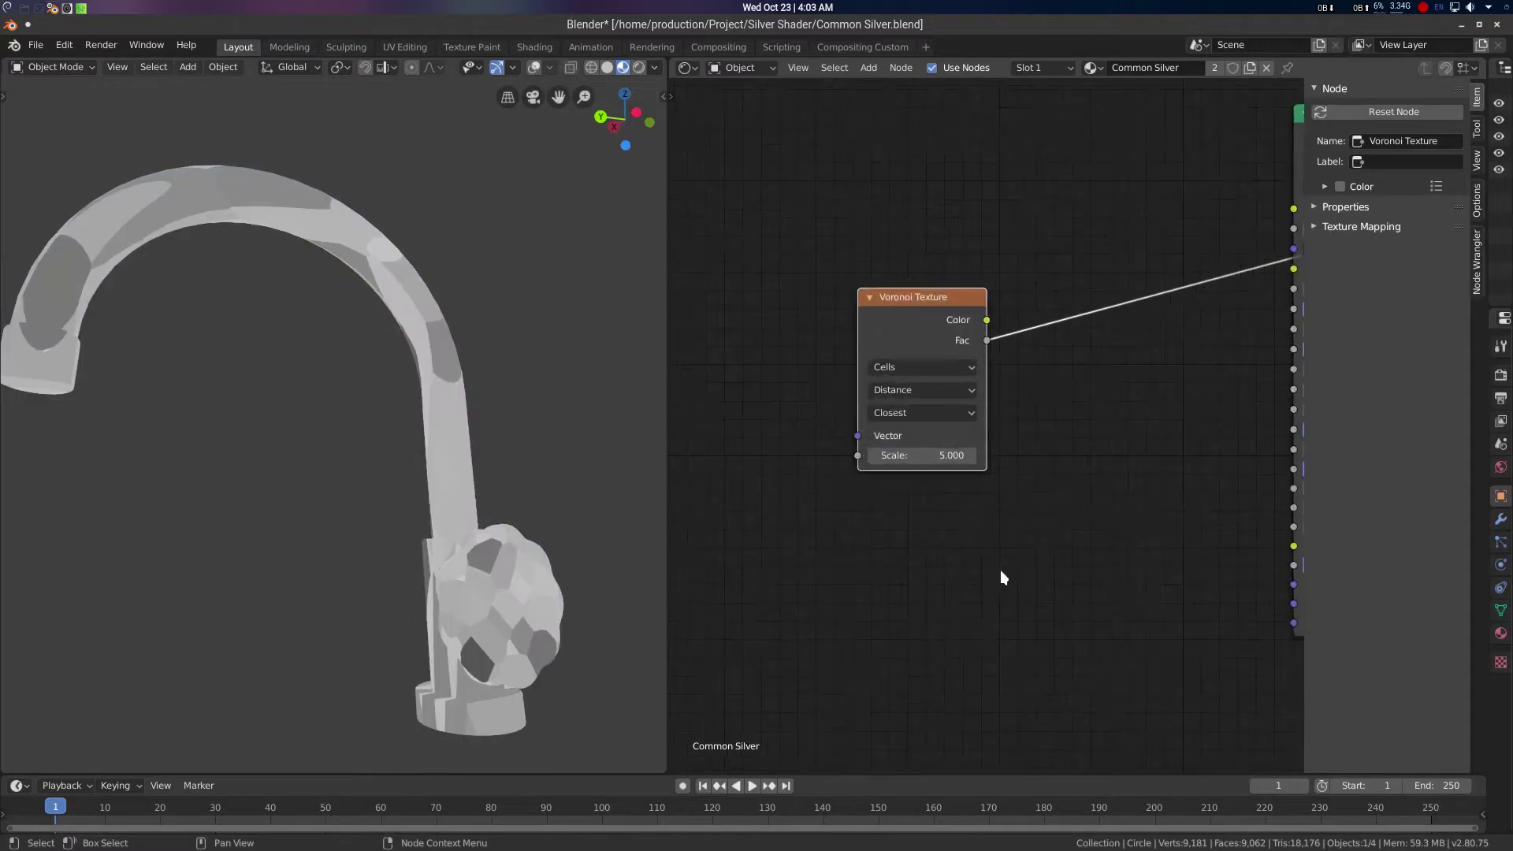
{"action": "middle_click_drag", "start_coordinate": [1000, 530], "coordinate": [999, 543]}
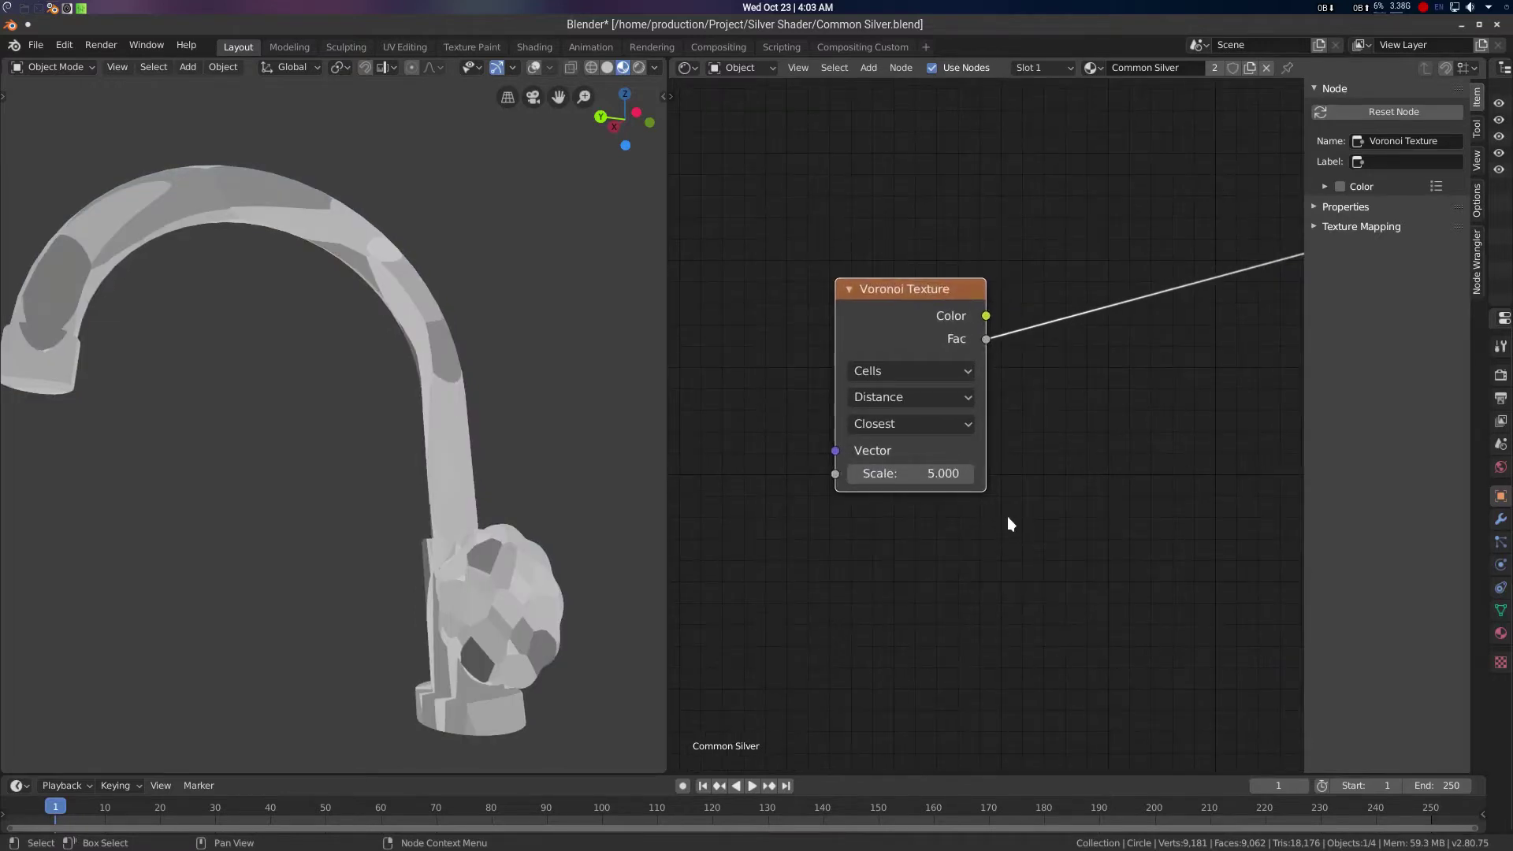
{"action": "left_click", "coordinate": [933, 396]}
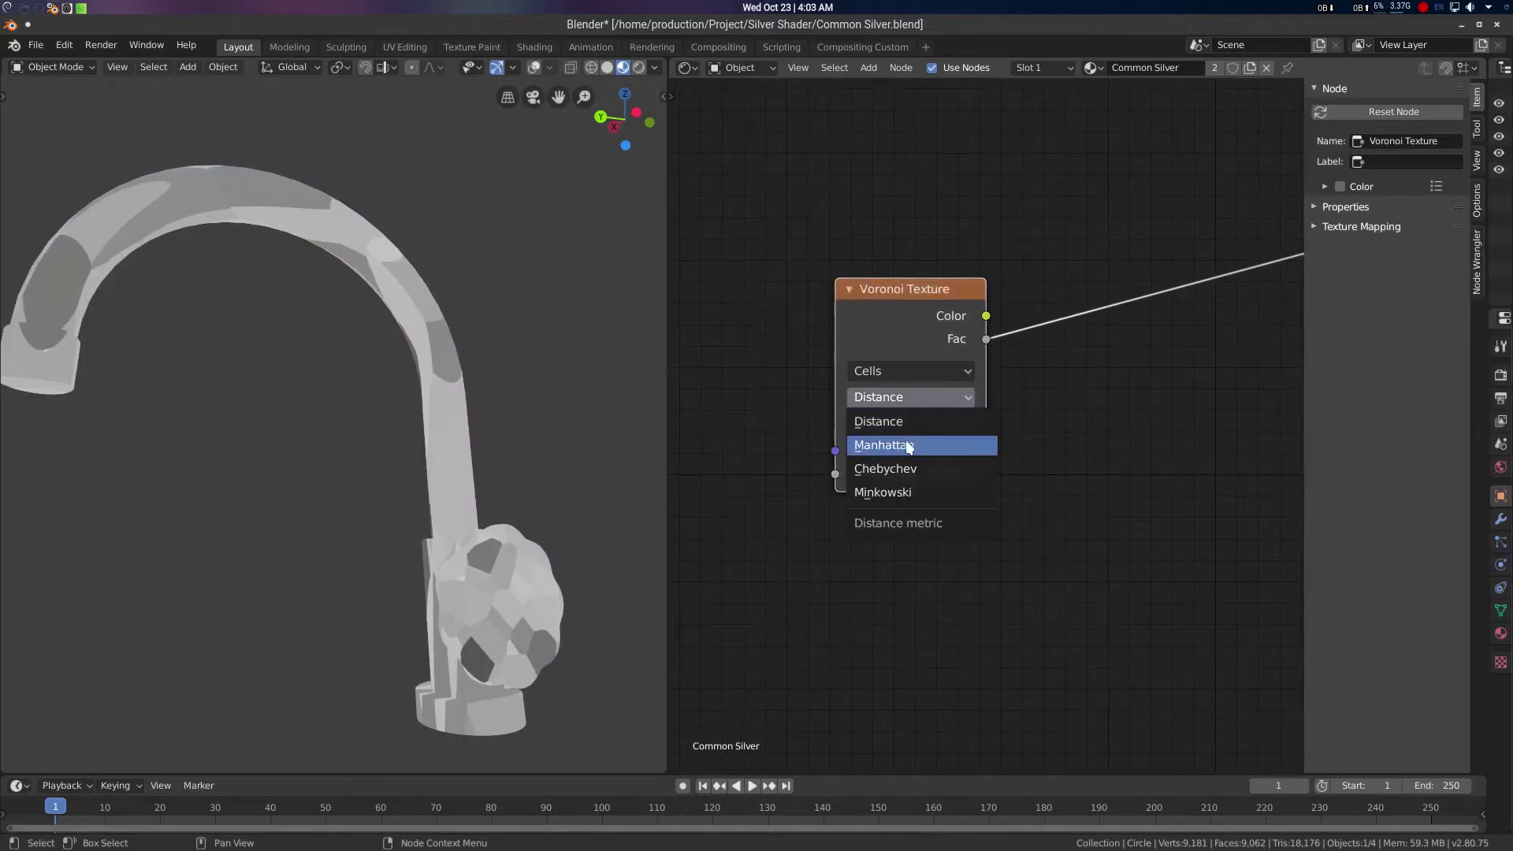
{"action": "left_click", "coordinate": [907, 496]}
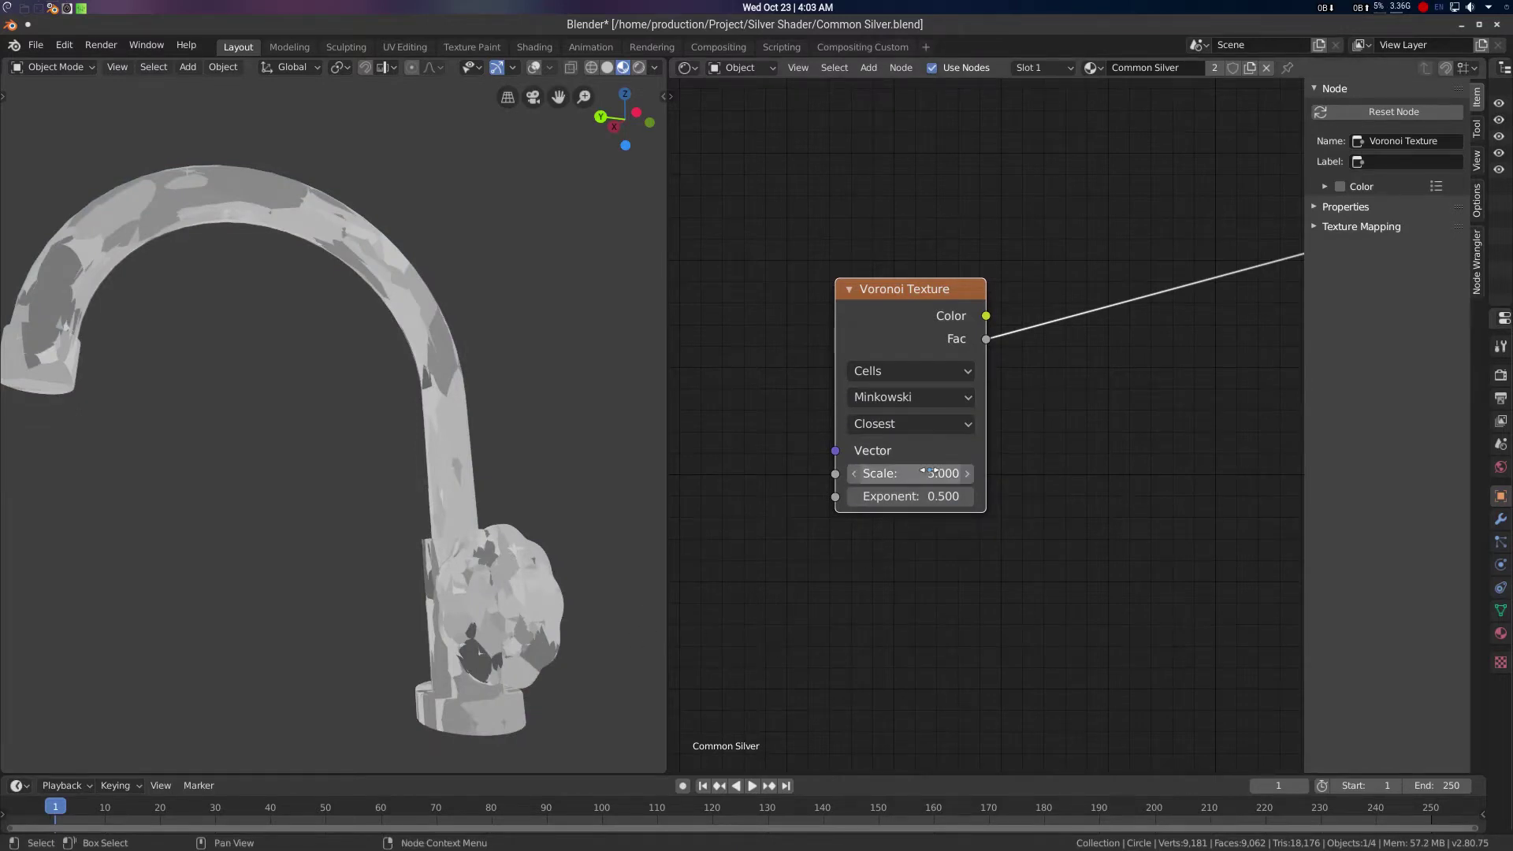
{"action": "left_click_drag", "start_coordinate": [914, 473], "coordinate": [1033, 473]}
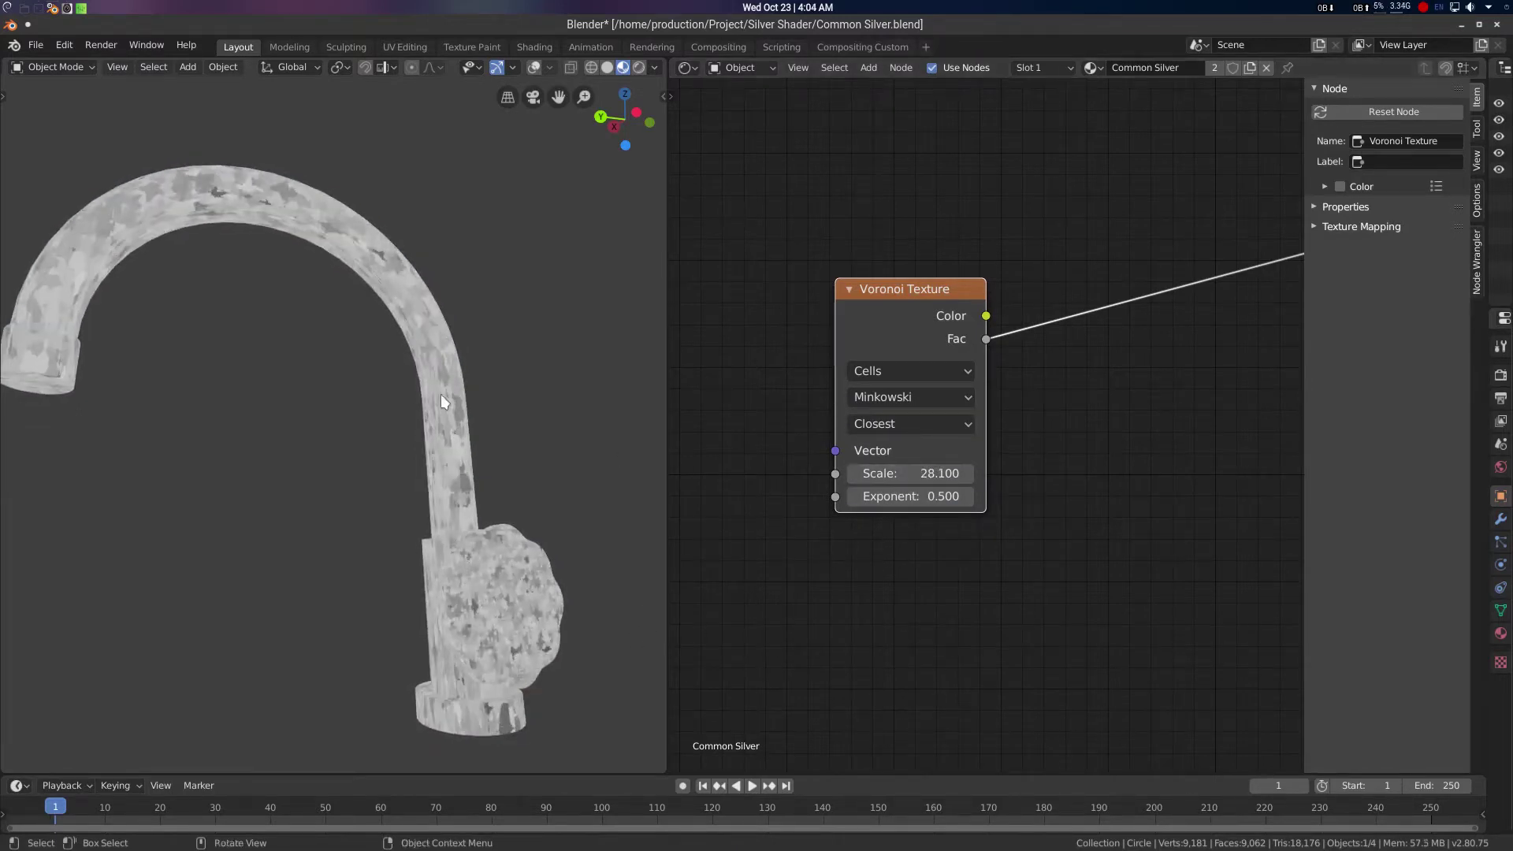
{"action": "middle_click_drag", "start_coordinate": [441, 394], "coordinate": [355, 235]}
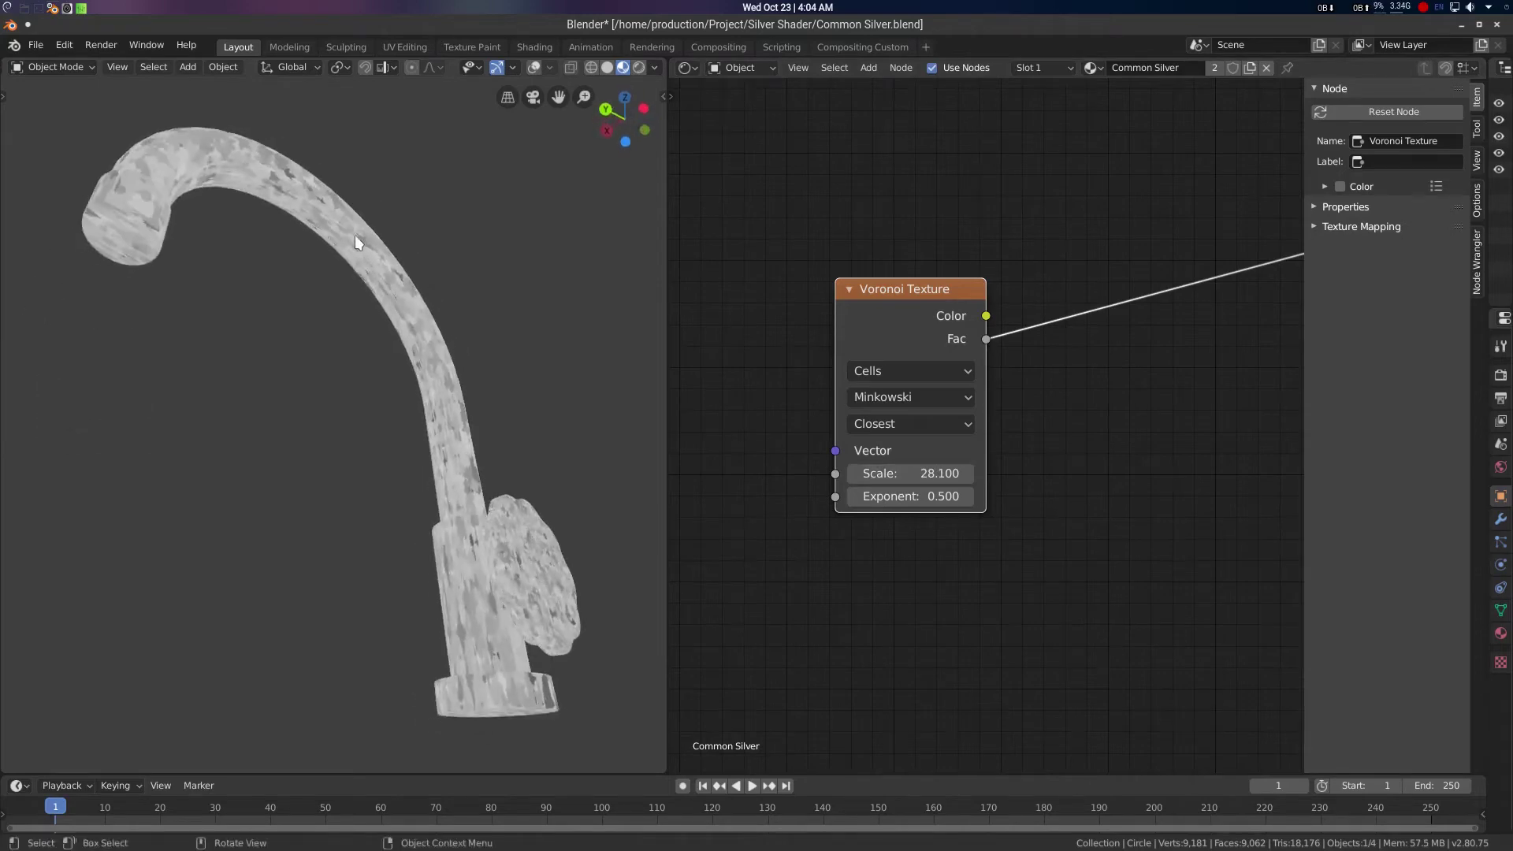
Add Mapping and Texture Coordinate nodes to the Voronoi Texture and space the Texture Coordinate node away from Mapping
{"action": "middle_click_drag", "start_coordinate": [914, 295], "coordinate": [1122, 306]}
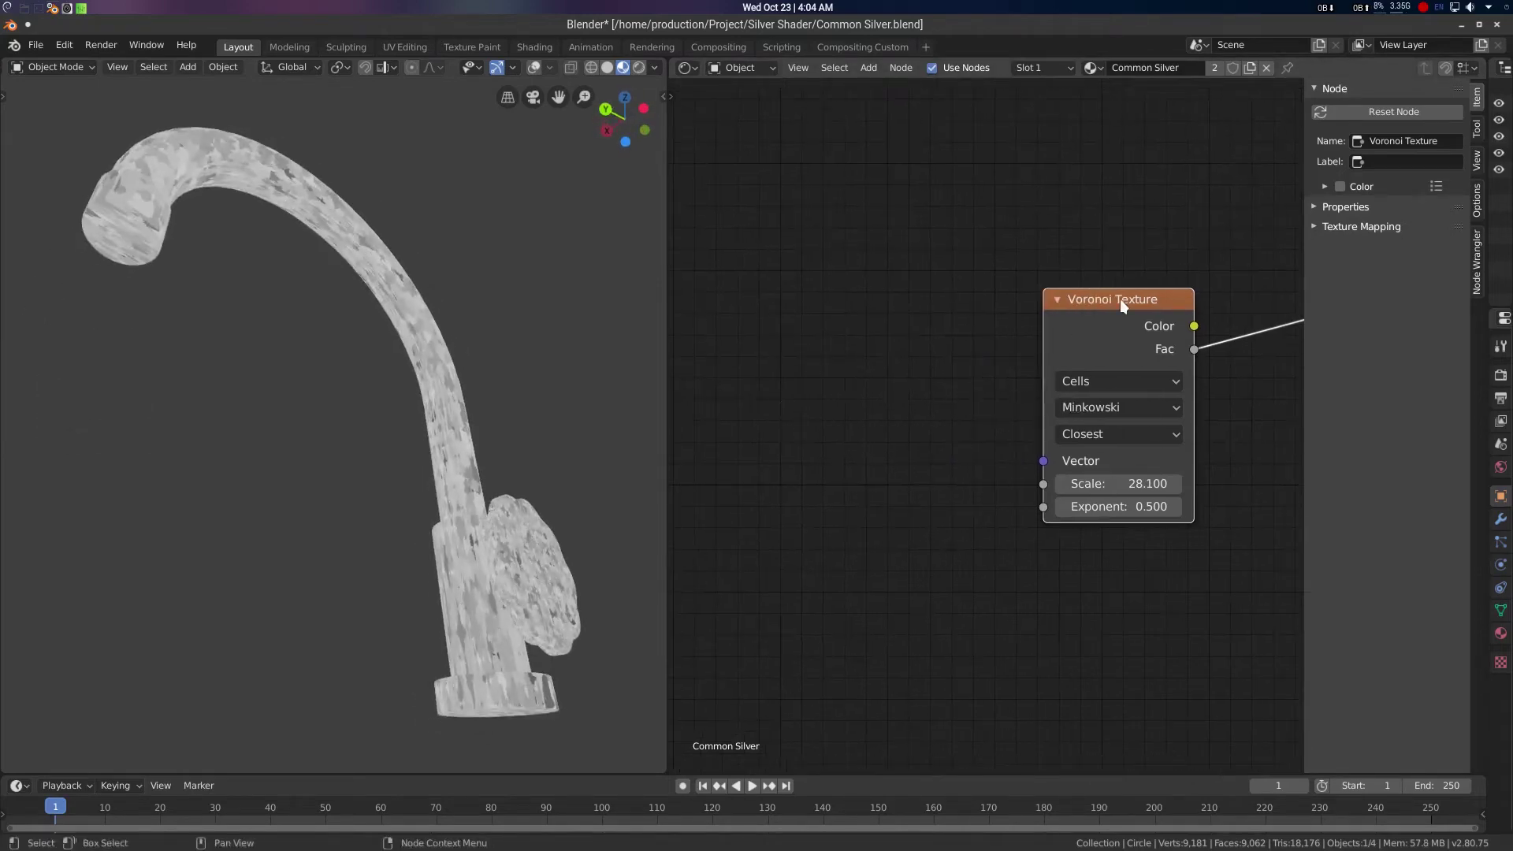
{"action": "key", "text": "ctrl+t"}
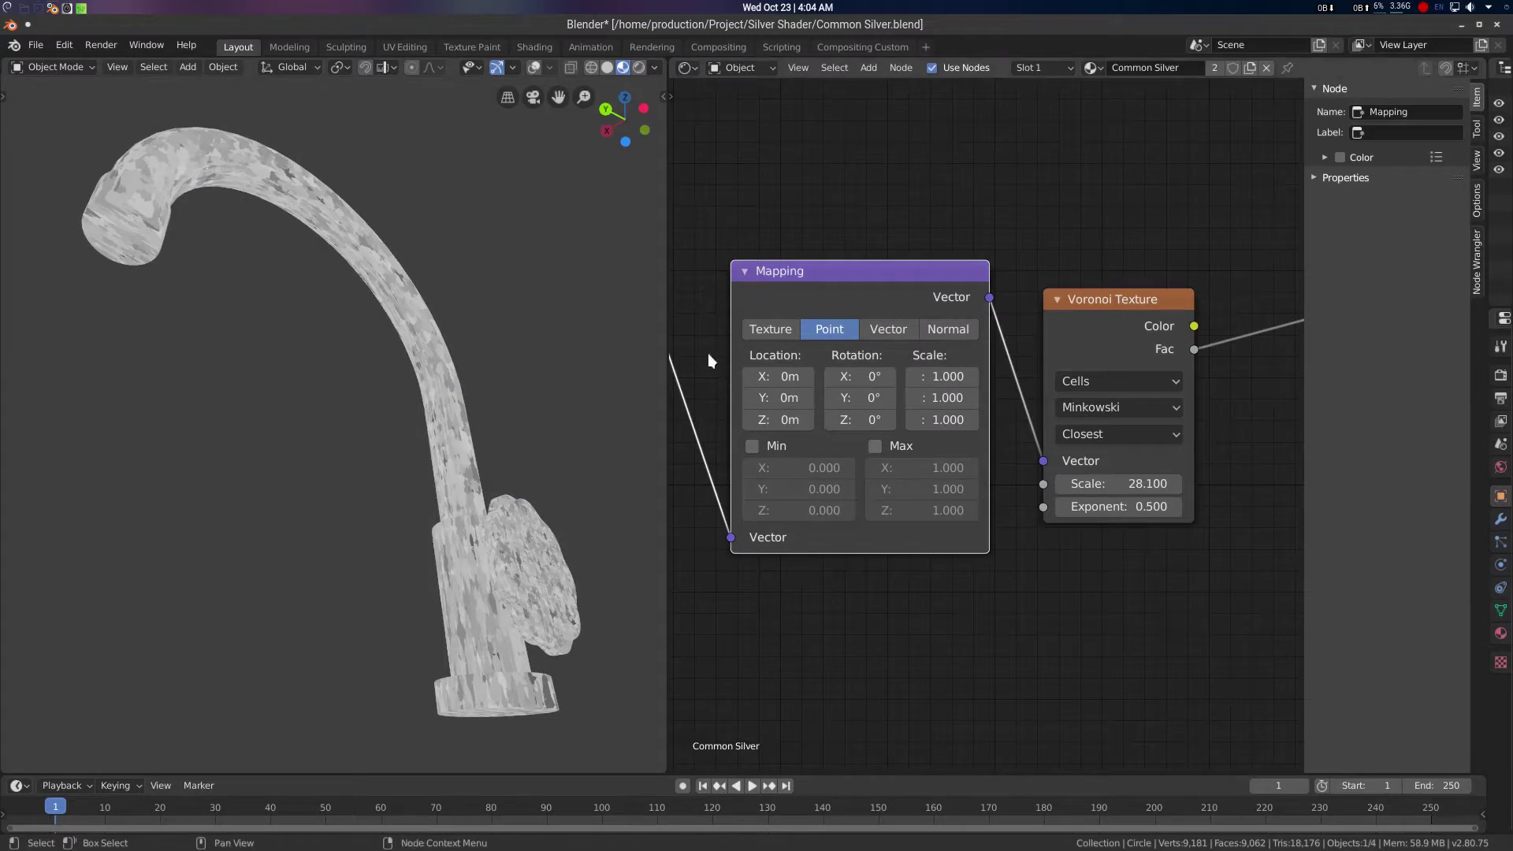
{"action": "middle_click_drag", "start_coordinate": [709, 357], "coordinate": [824, 298]}
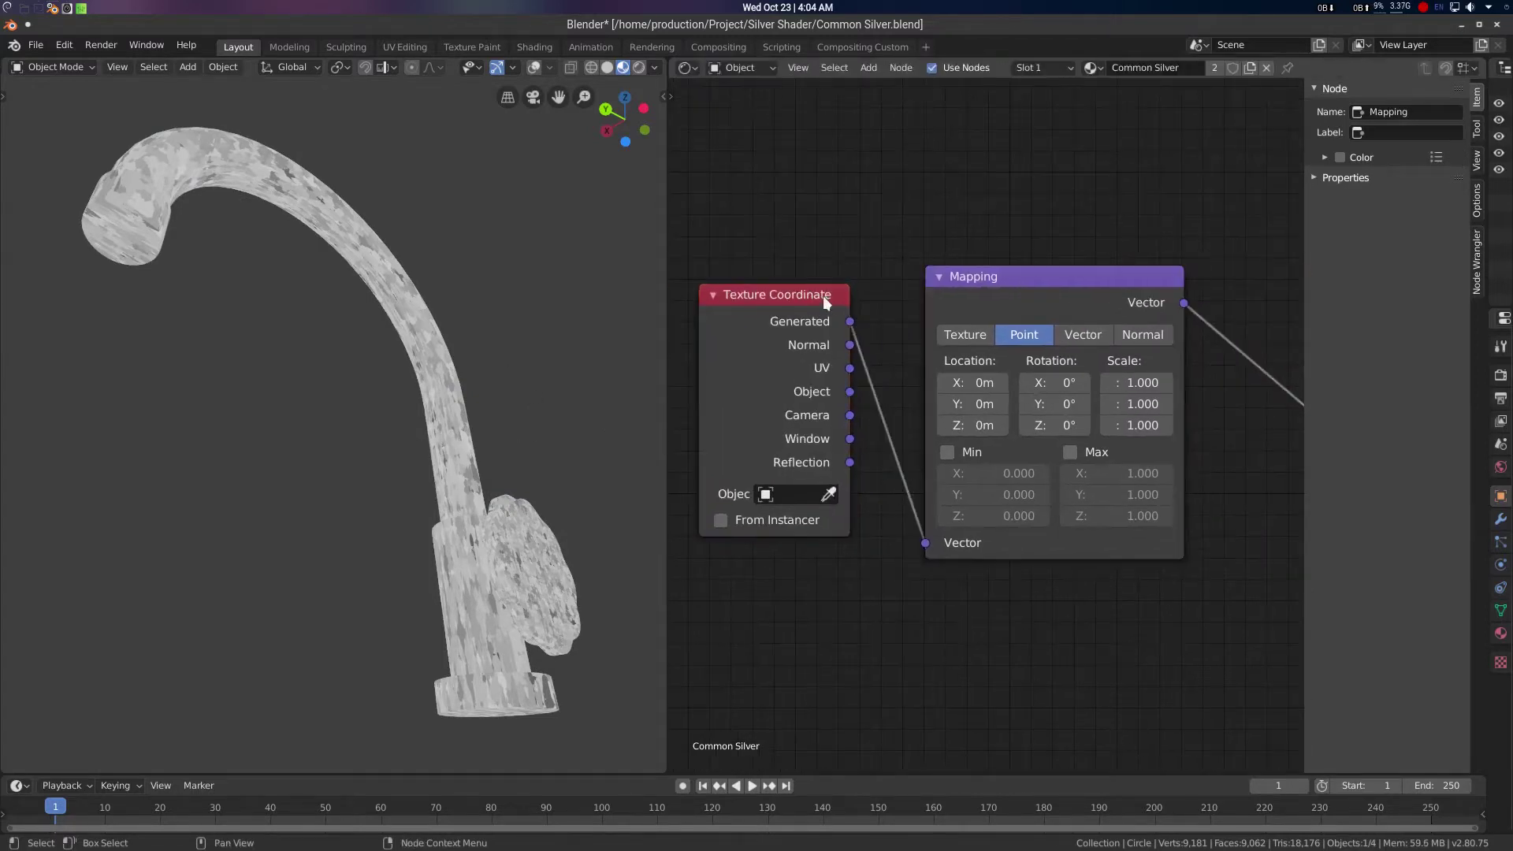
{"action": "left_click_drag", "start_coordinate": [825, 299], "coordinate": [684, 293]}
{"action": "middle_click_drag", "start_coordinate": [854, 310], "coordinate": [879, 296]}
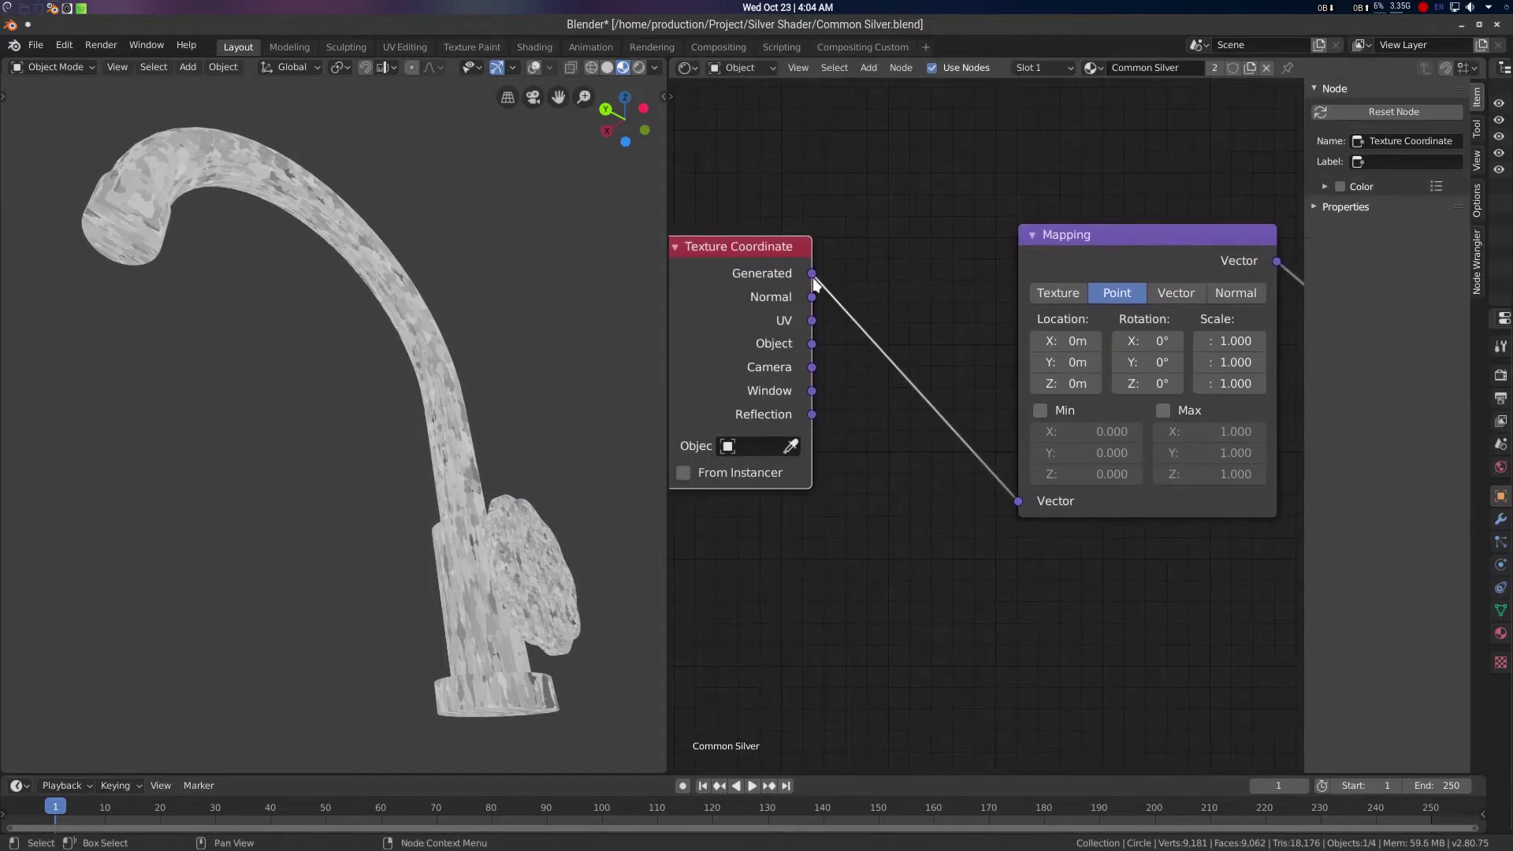
Connect the Texture Coordinate node's Object output to the Mapping node's Vector input
{"action": "left_click_drag", "start_coordinate": [816, 349], "coordinate": [818, 268]}
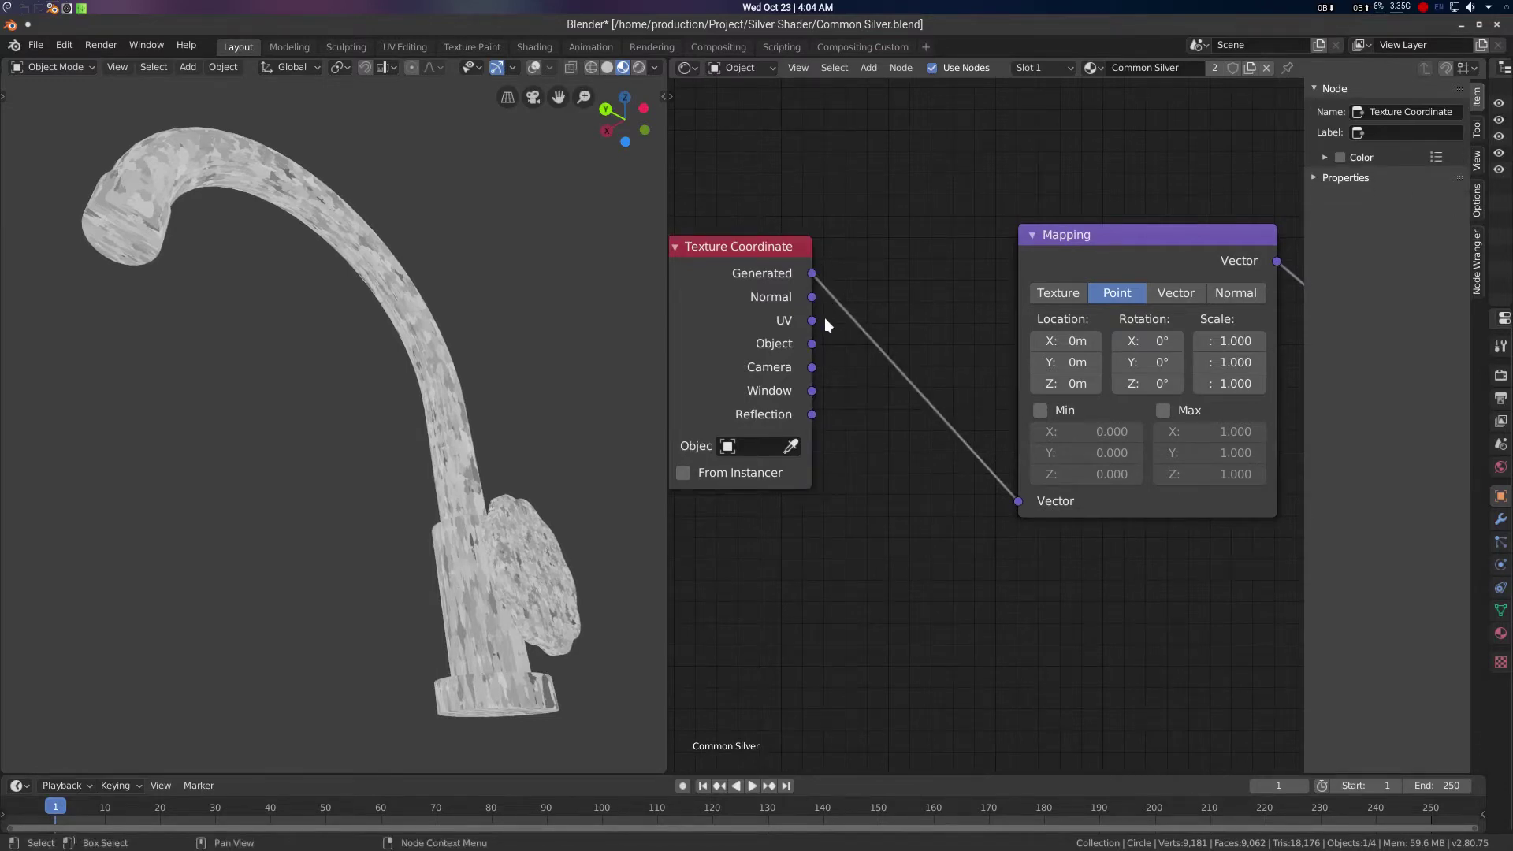
{"action": "left_click_drag", "start_coordinate": [813, 342], "coordinate": [972, 440]}
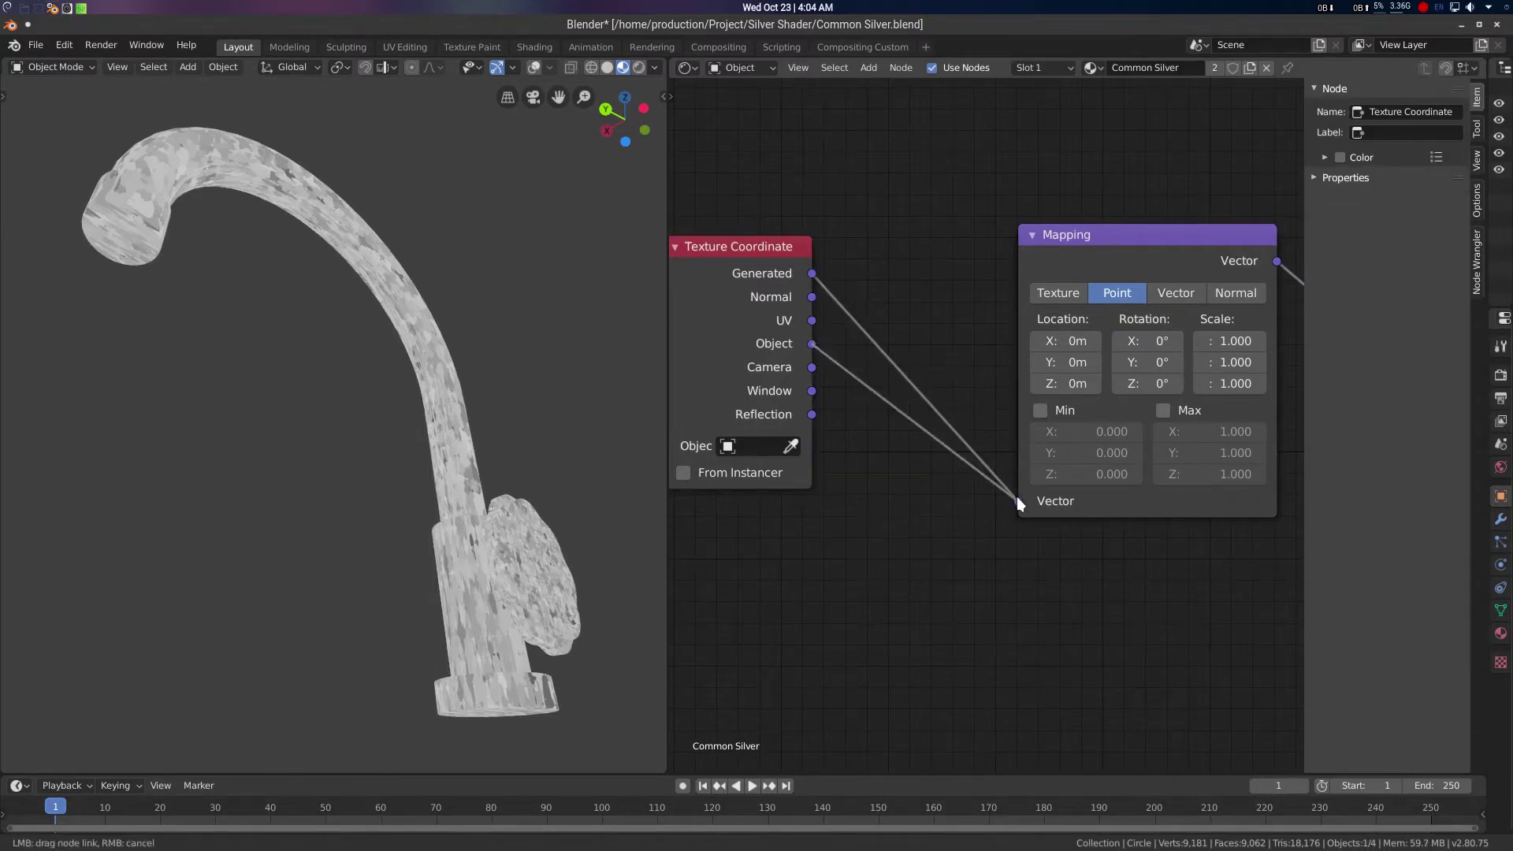
Complete the Object coordinate link into Mapping and set the Voronoi Texture's scale to 14.900
{"action": "left_click_drag", "start_coordinate": [1017, 496], "coordinate": [1019, 500]}
{"action": "middle_click_drag", "start_coordinate": [503, 497], "coordinate": [476, 512]}
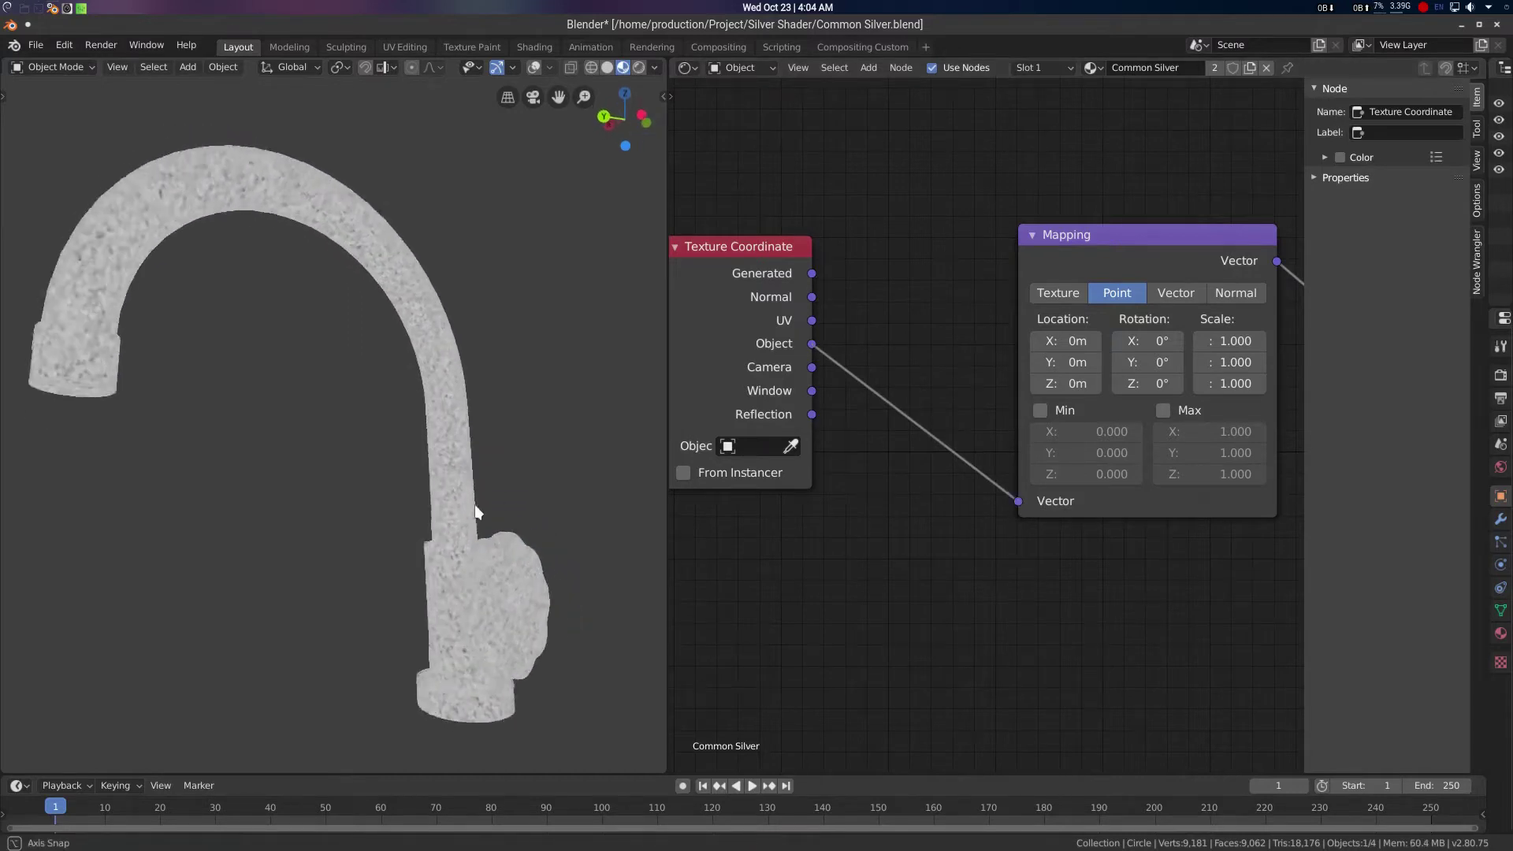
{"action": "scroll", "coordinate": [473, 446], "scroll_direction": "up", "scroll_amount": 10}
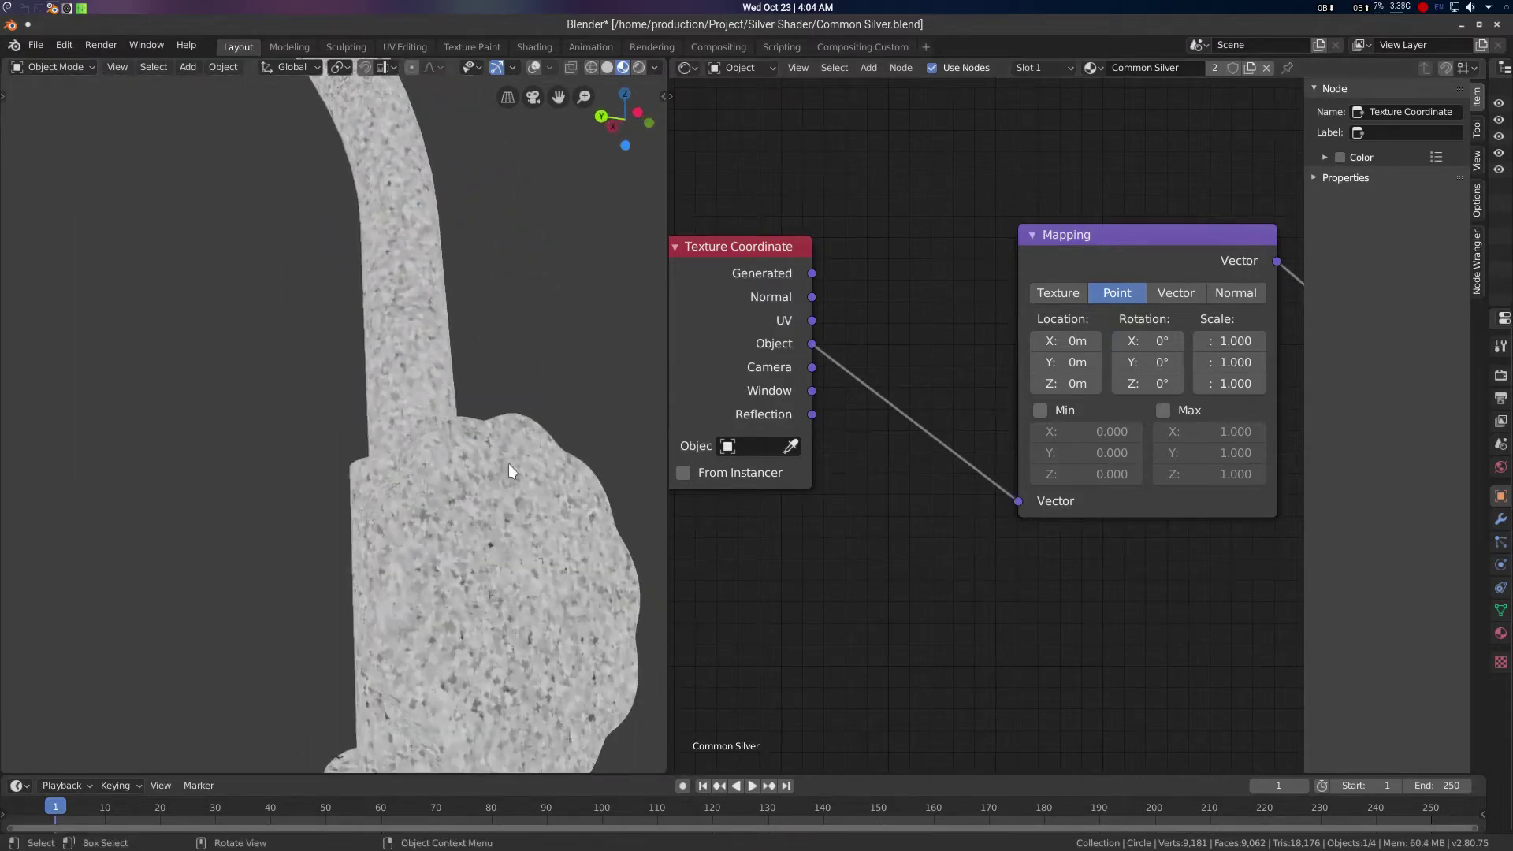
{"action": "middle_click_drag", "start_coordinate": [1149, 575], "coordinate": [663, 592]}
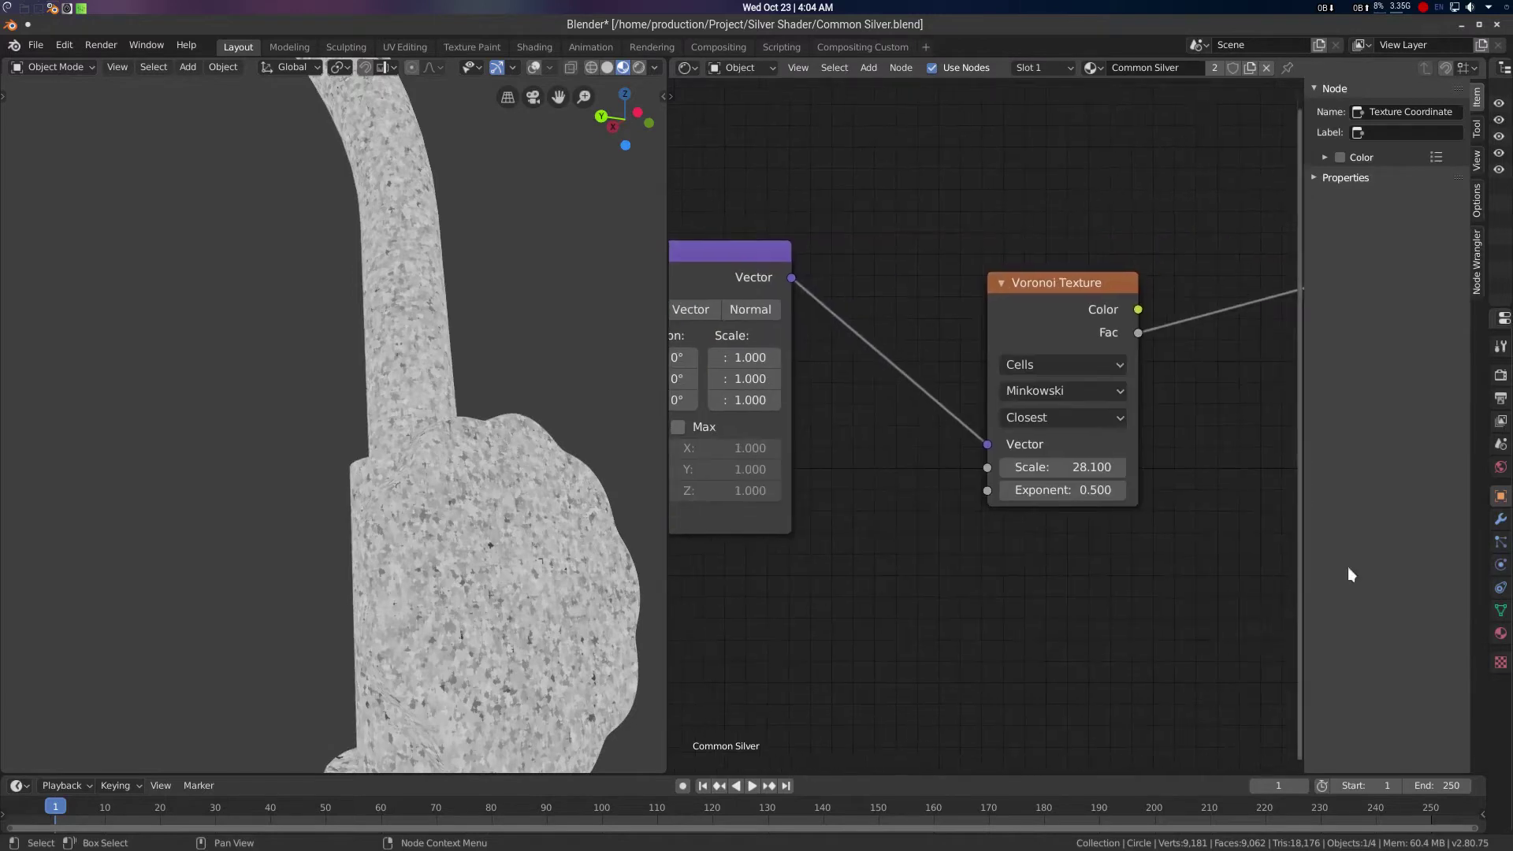
{"action": "scroll", "coordinate": [494, 509], "scroll_direction": "down", "scroll_amount": 3}
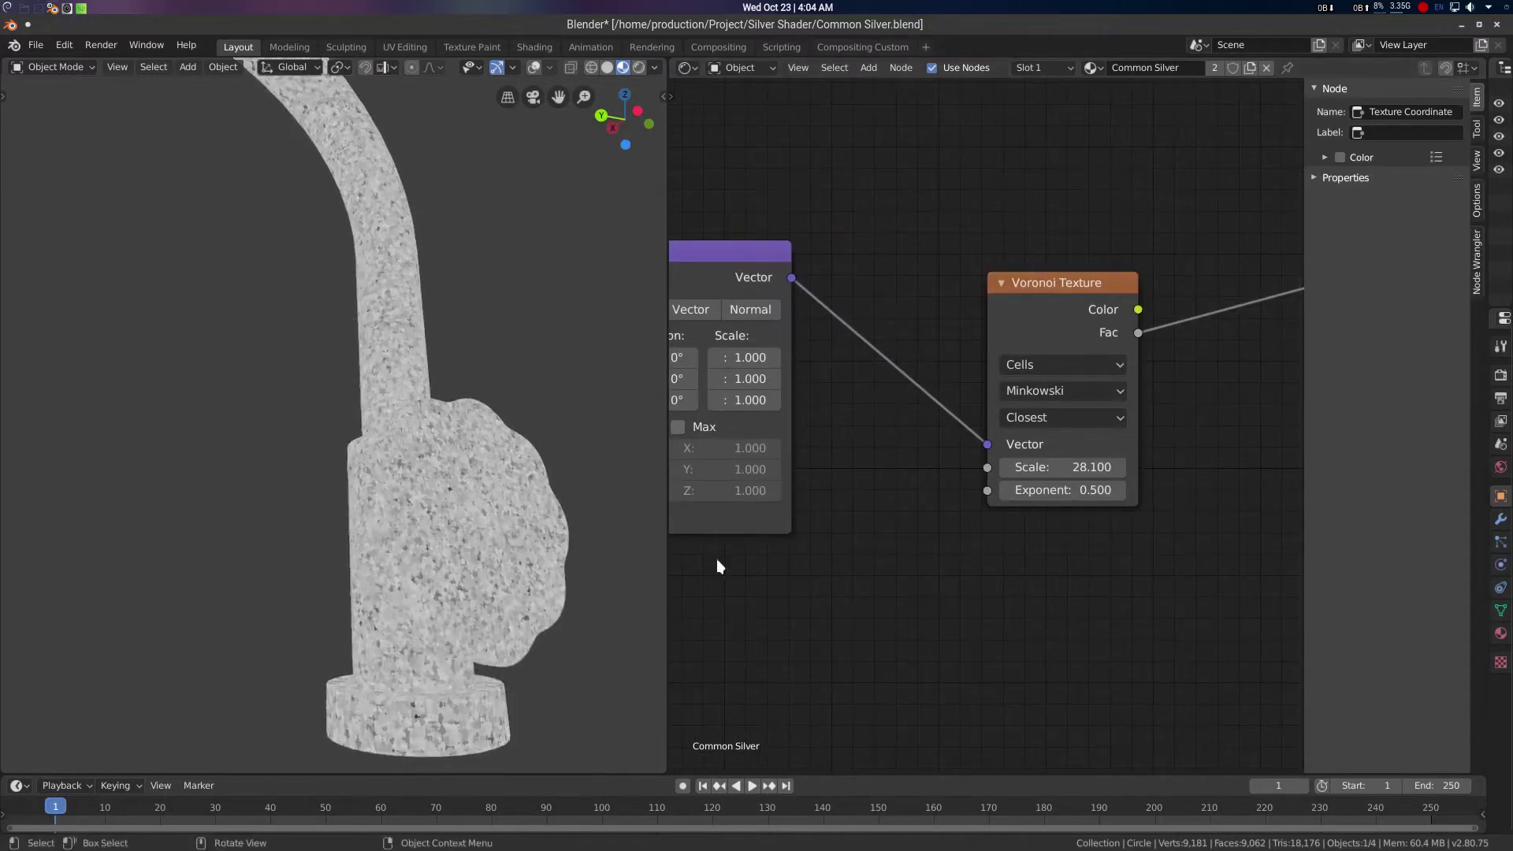
{"action": "middle_click_drag", "start_coordinate": [1047, 575], "coordinate": [989, 562]}
{"action": "left_click_drag", "start_coordinate": [1040, 276], "coordinate": [975, 274]}
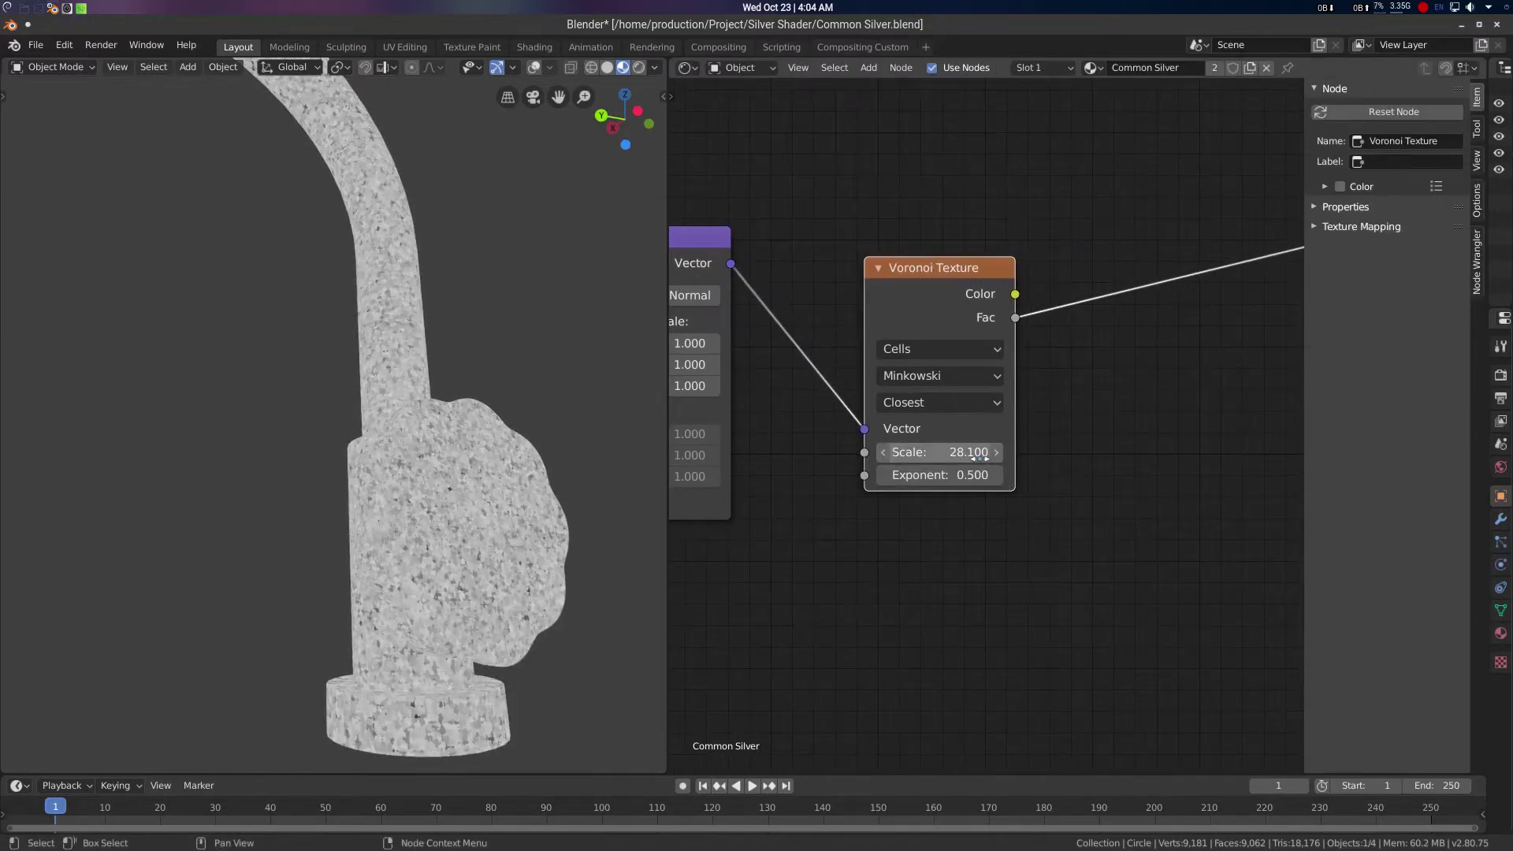
{"action": "left_click_drag", "start_coordinate": [977, 456], "coordinate": [864, 455]}
{"action": "left_click", "coordinate": [1094, 532]}
Space the Viewer and Material Output nodes away from the Principled BSDF, and undo the shader's accidental insertion into the preview link
{"action": "scroll", "coordinate": [1048, 512], "scroll_direction": "down", "scroll_amount": 1}
{"action": "middle_click_drag", "start_coordinate": [1021, 498], "coordinate": [849, 489]}
{"action": "scroll", "coordinate": [961, 484], "scroll_direction": "down", "scroll_amount": 1}
{"action": "middle_click_drag", "start_coordinate": [1170, 204], "coordinate": [906, 238]}
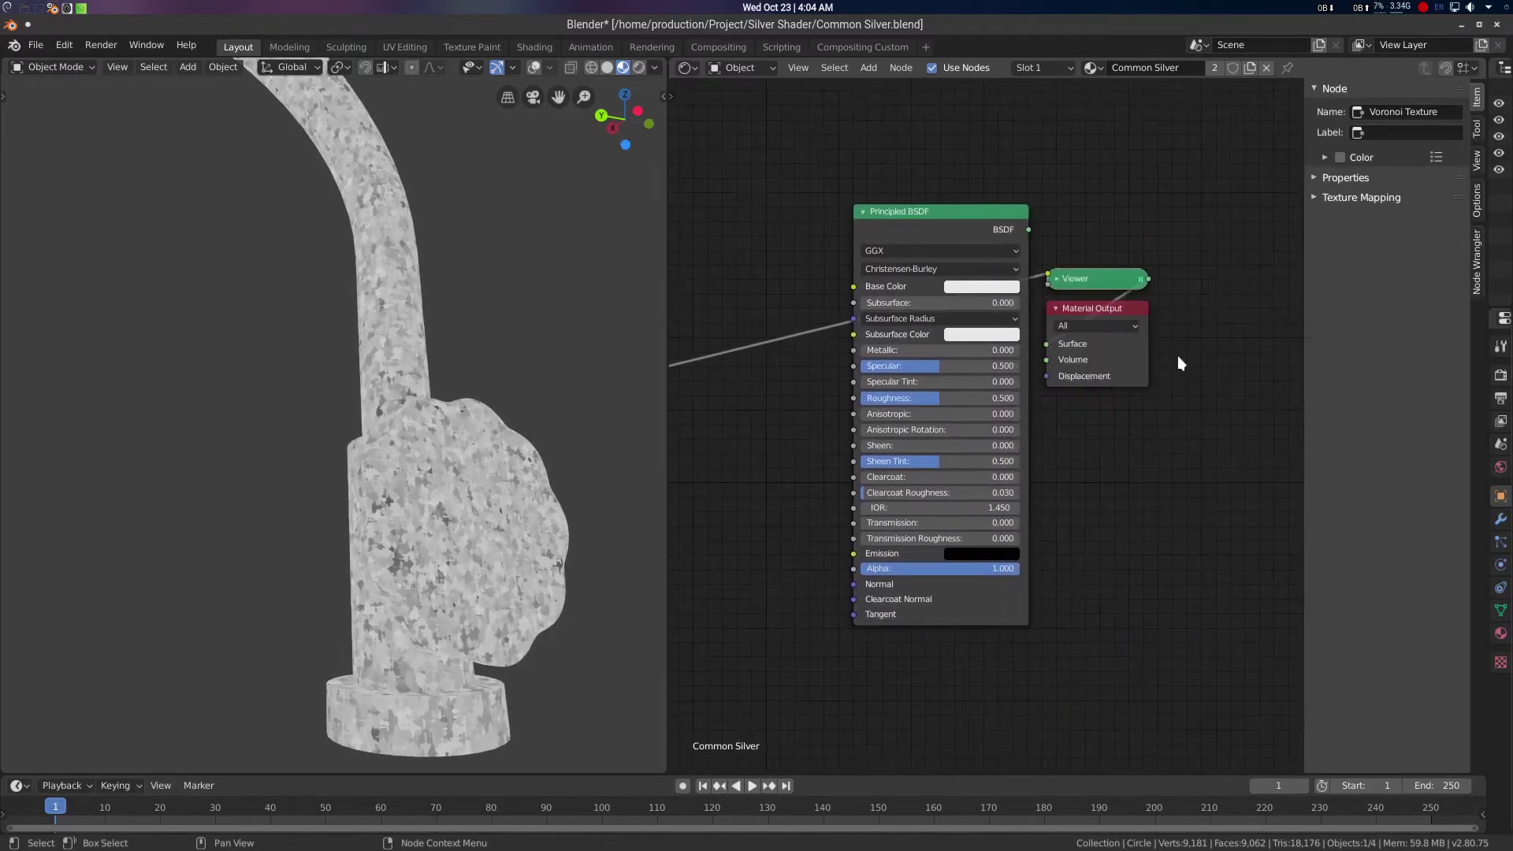
{"action": "left_click_drag", "start_coordinate": [1122, 315], "coordinate": [1338, 282]}
{"action": "left_click_drag", "start_coordinate": [922, 212], "coordinate": [1028, 217]}
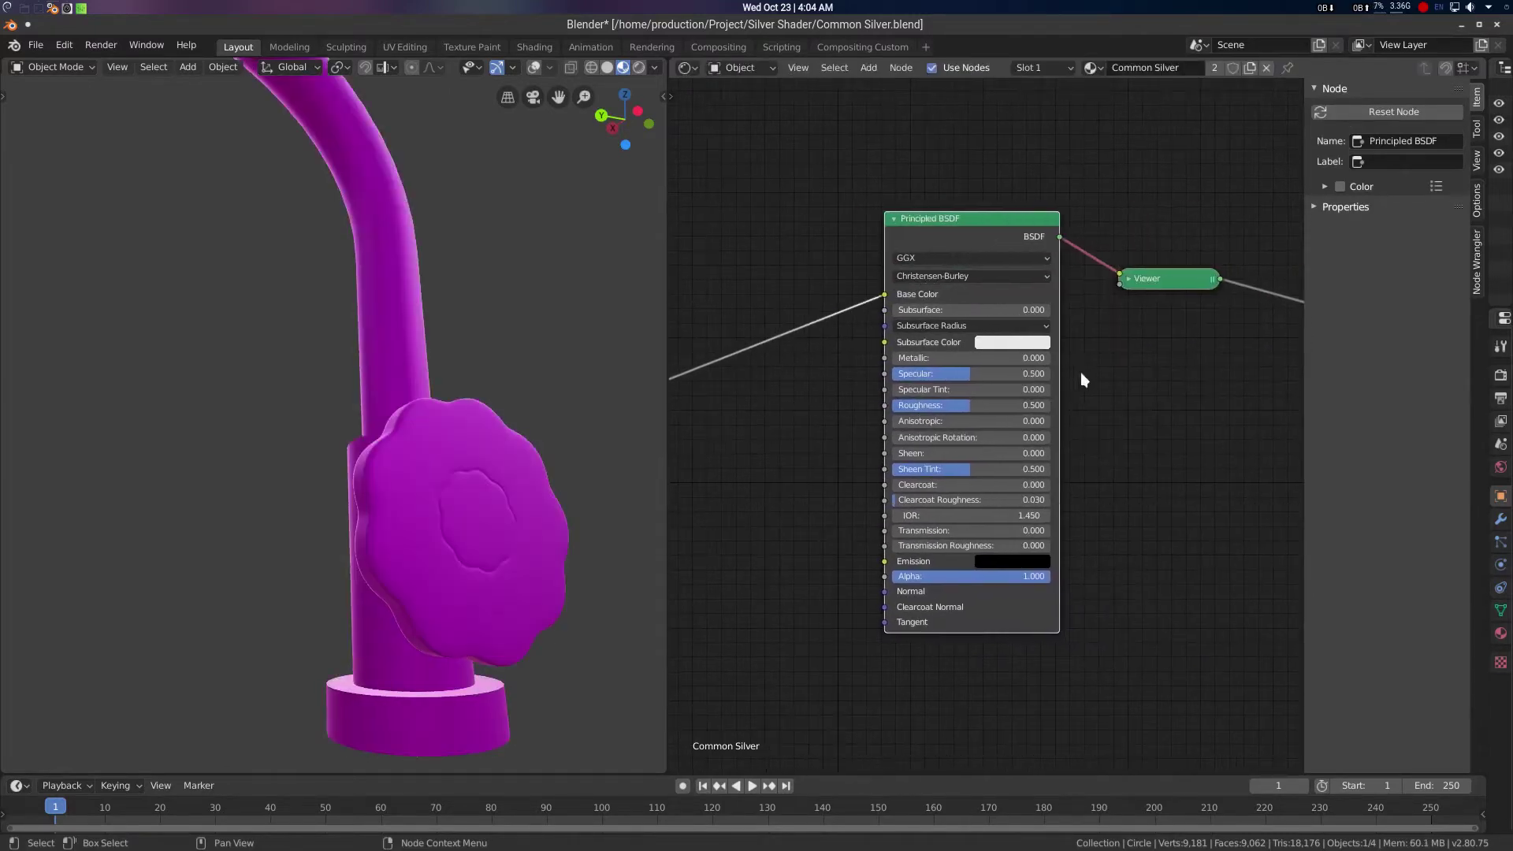
{"action": "key", "text": "ctrl+z"}
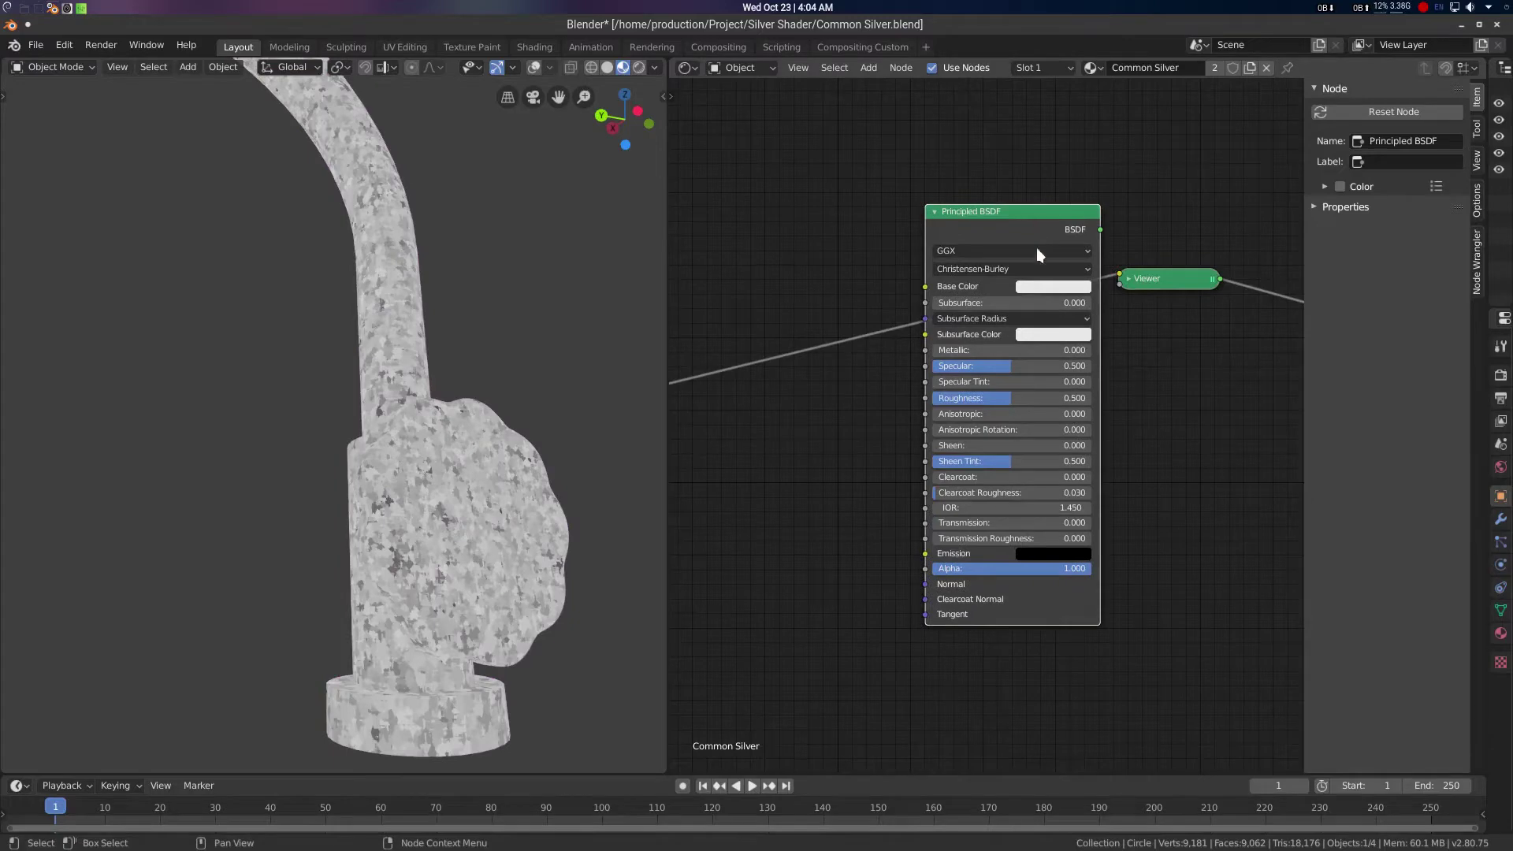
Move the Voronoi Texture node farther from the Principled BSDF and preview the Principled BSDF on the tap model
{"action": "middle_click_drag", "start_coordinate": [834, 523], "coordinate": [1046, 498]}
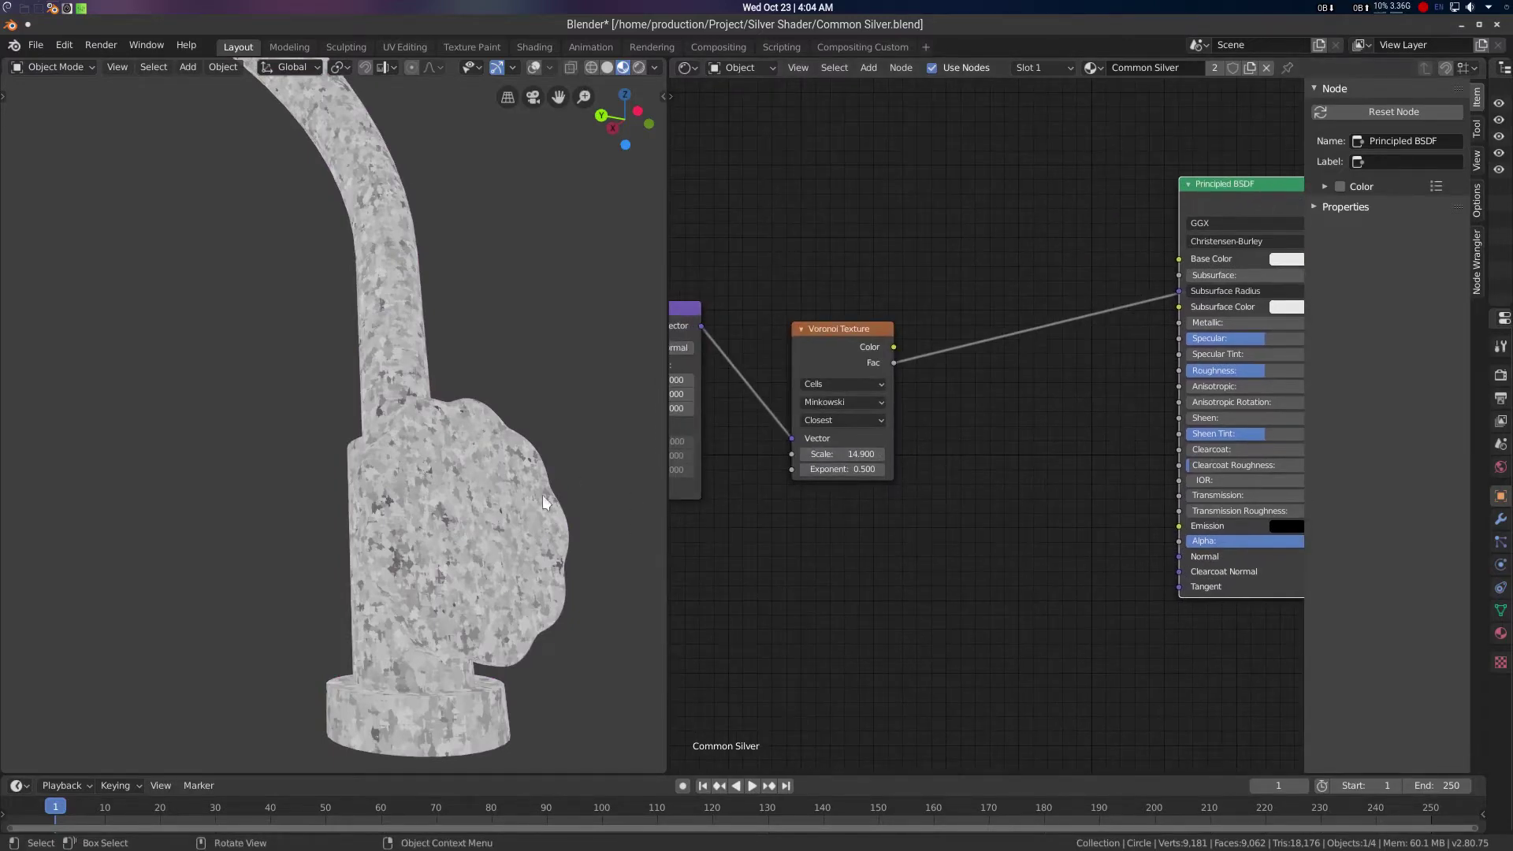
{"action": "middle_click_drag", "start_coordinate": [1126, 546], "coordinate": [1037, 527]}
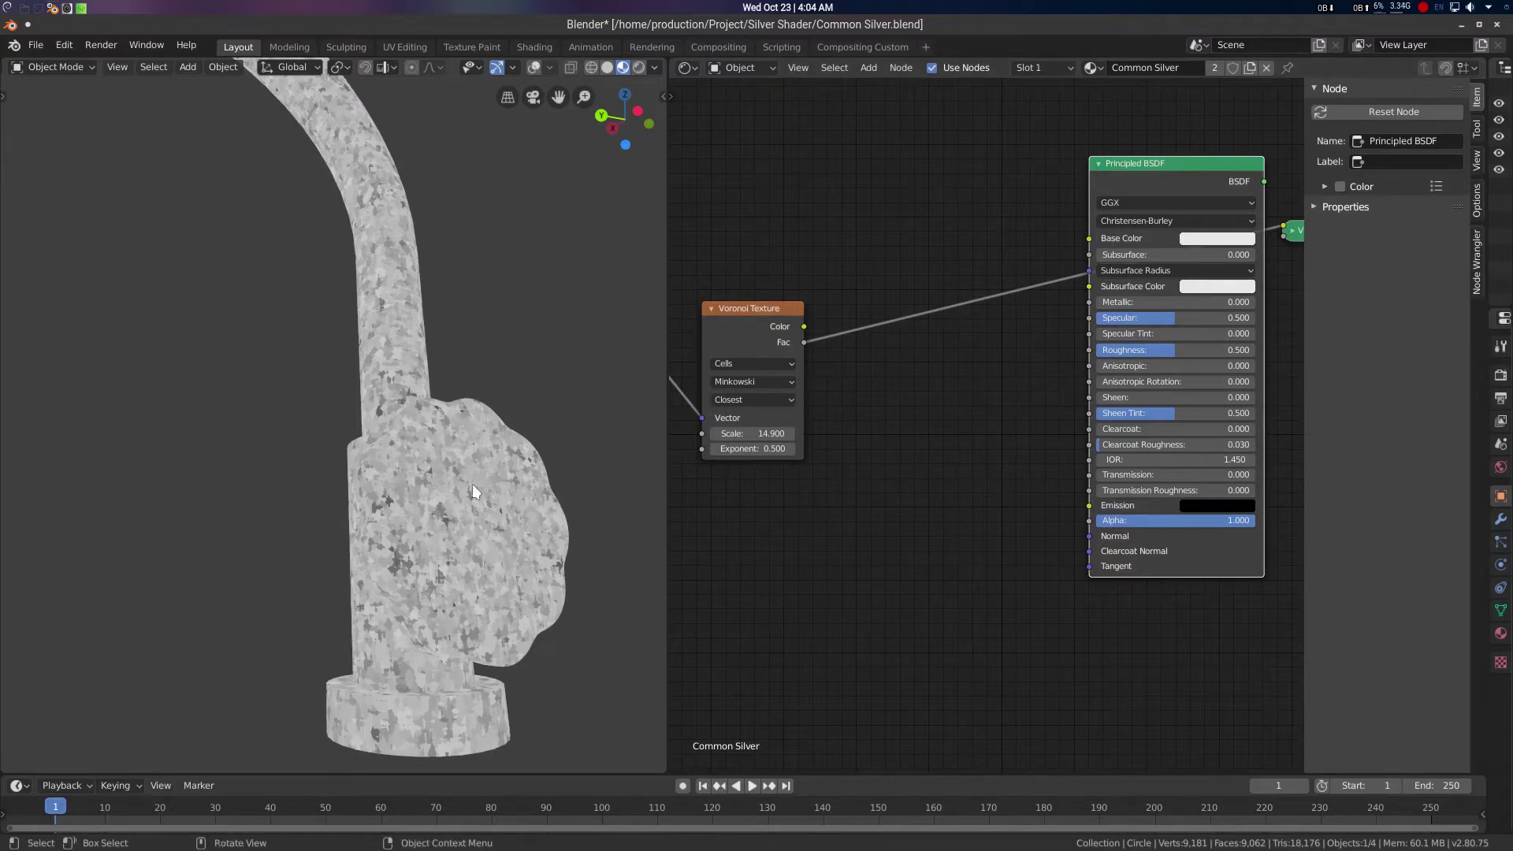
{"action": "middle_click_drag", "start_coordinate": [479, 481], "coordinate": [394, 487]}
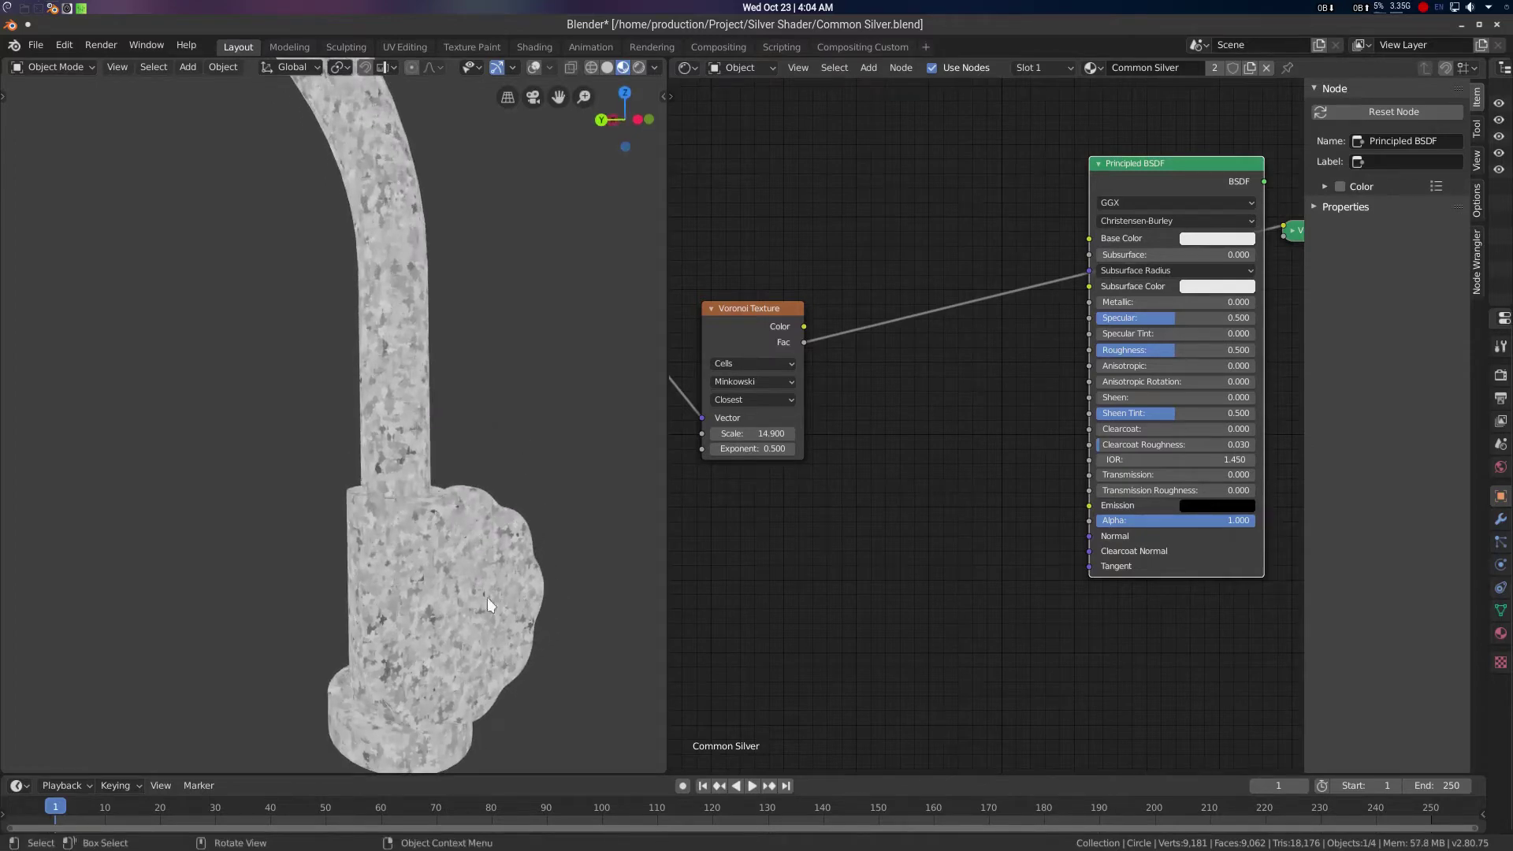
{"action": "middle_click_drag", "start_coordinate": [487, 605], "coordinate": [471, 544]}
{"action": "middle_click_drag", "start_coordinate": [990, 512], "coordinate": [1030, 386]}
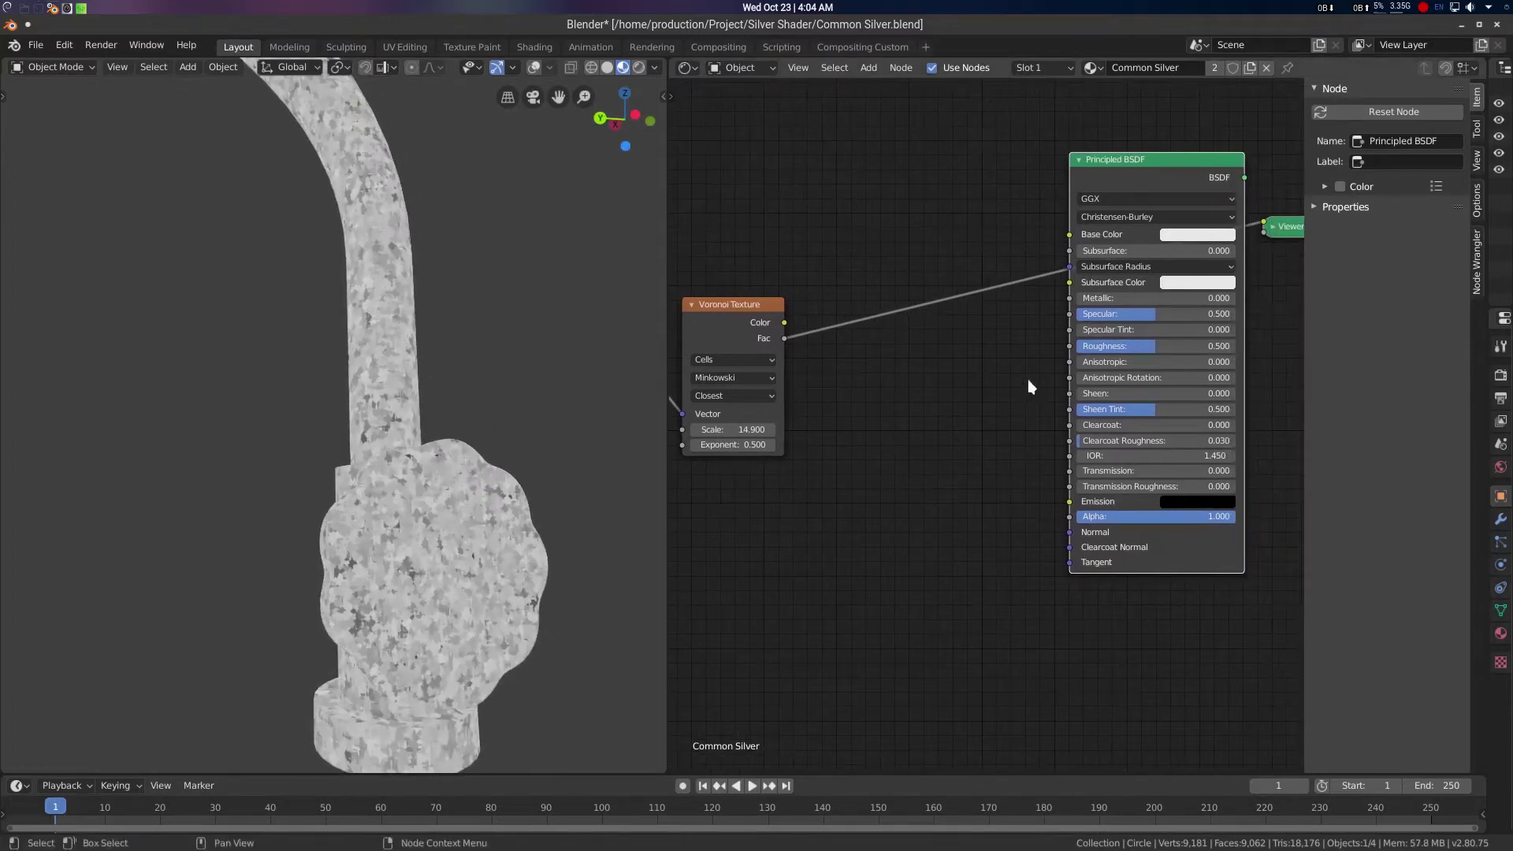
{"action": "left_click_drag", "start_coordinate": [763, 317], "coordinate": [758, 487]}
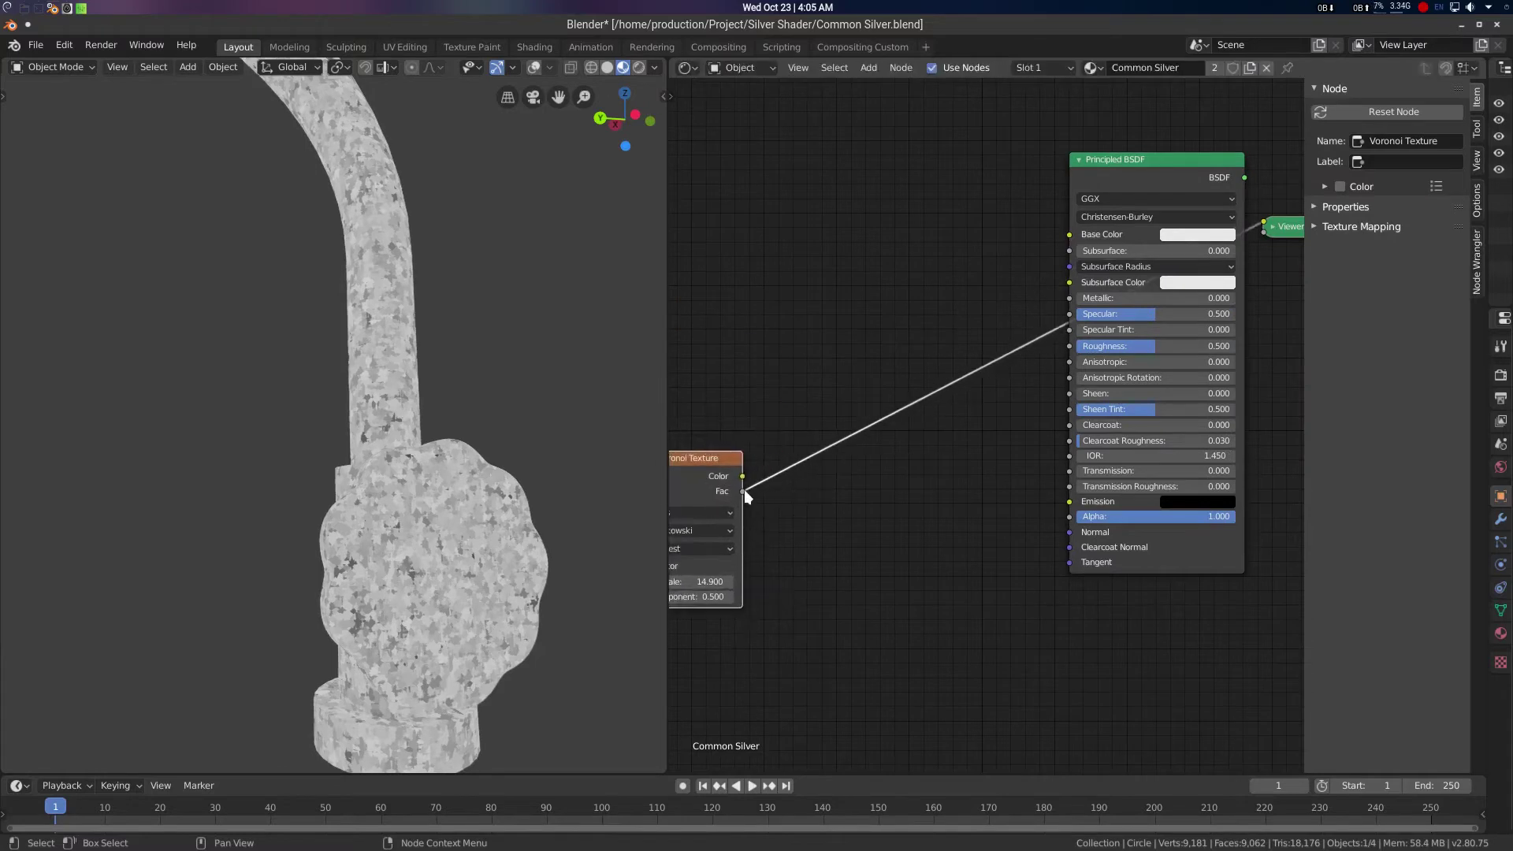
{"action": "left_click", "coordinate": [1168, 180], "text": "ctrl+shift"}
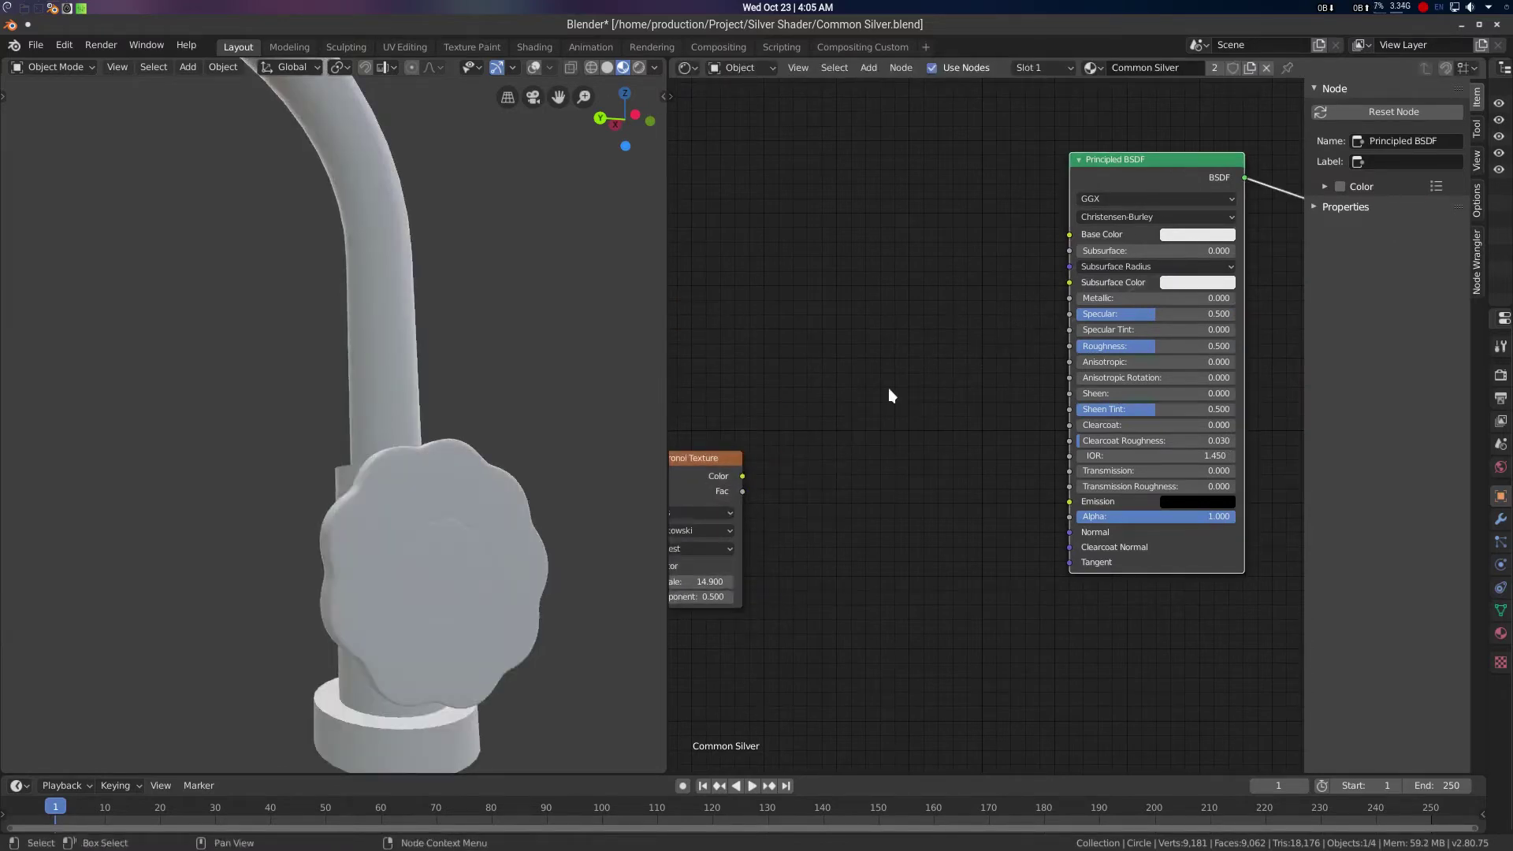
Set the Principled BSDF's Roughness to 0.000 and Metallic to 1.000
{"action": "left_click_drag", "start_coordinate": [1155, 346], "coordinate": [1076, 346]}
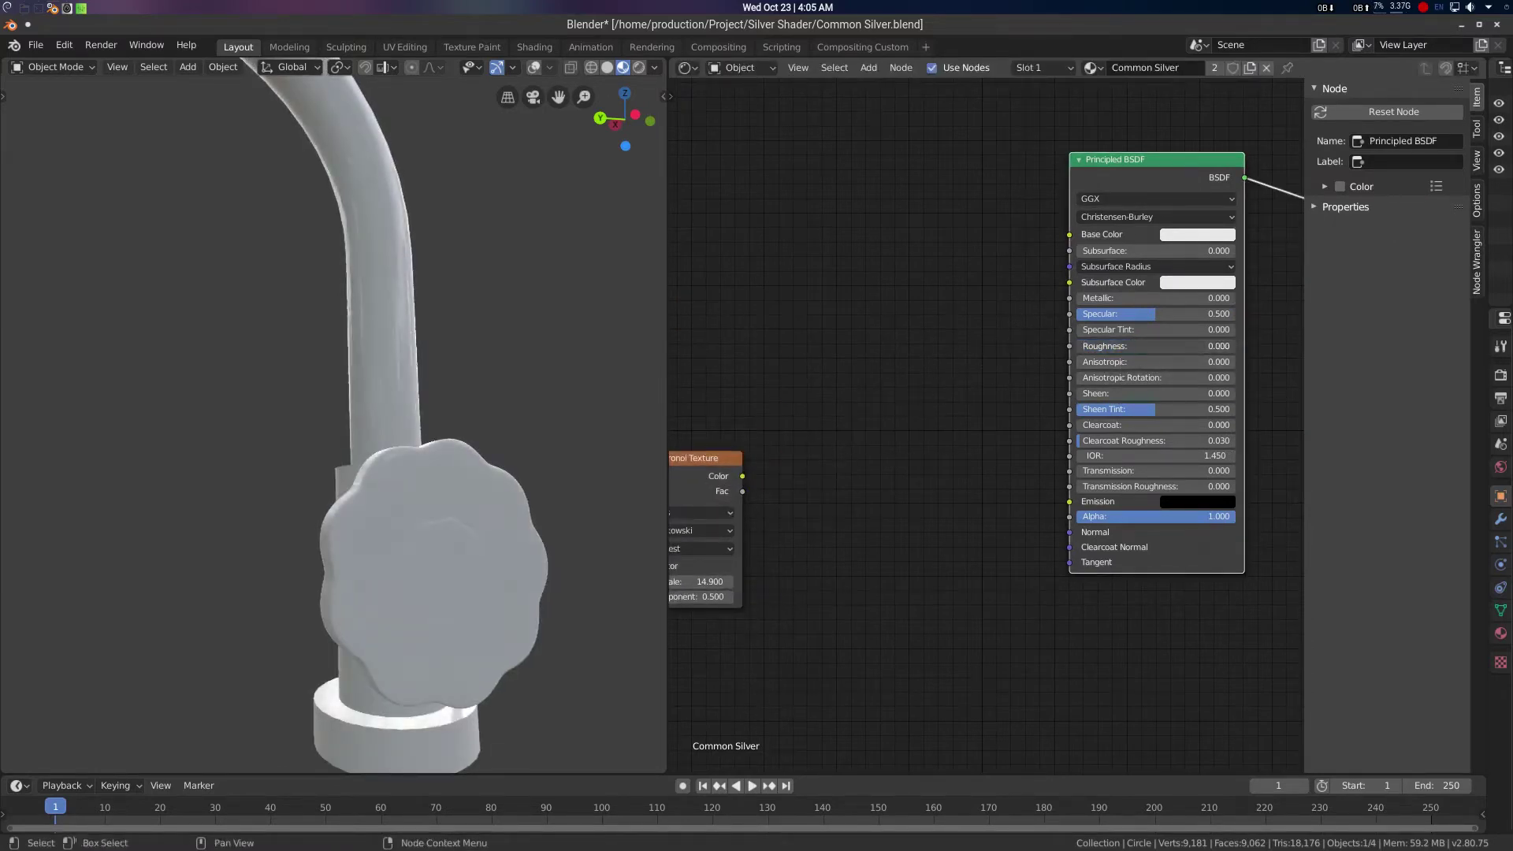
{"action": "left_click_drag", "start_coordinate": [1155, 298], "coordinate": [1234, 298]}
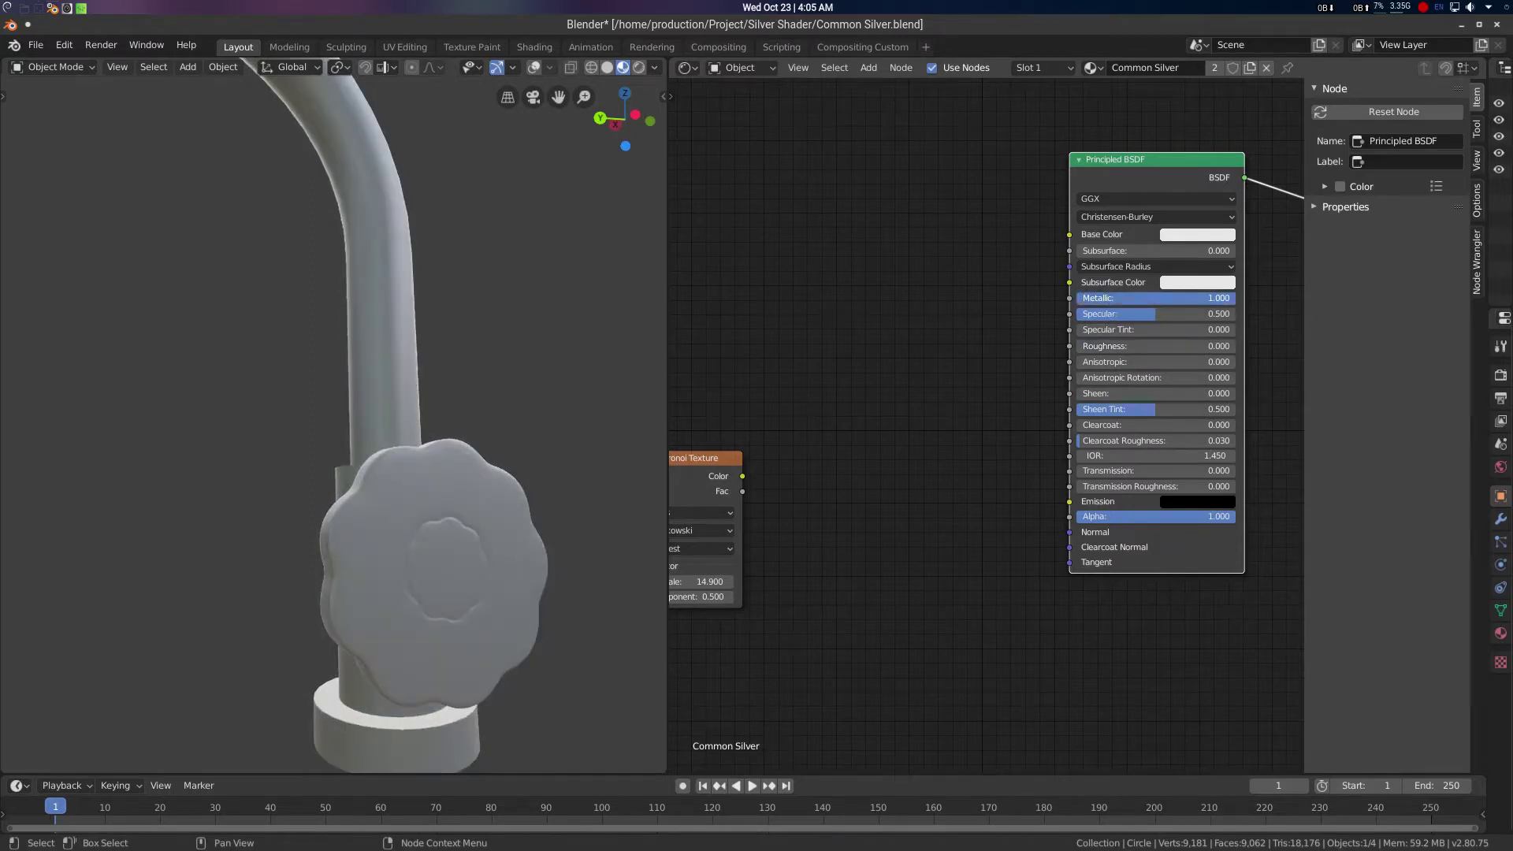
{"action": "middle_click_drag", "start_coordinate": [441, 467], "coordinate": [330, 504]}
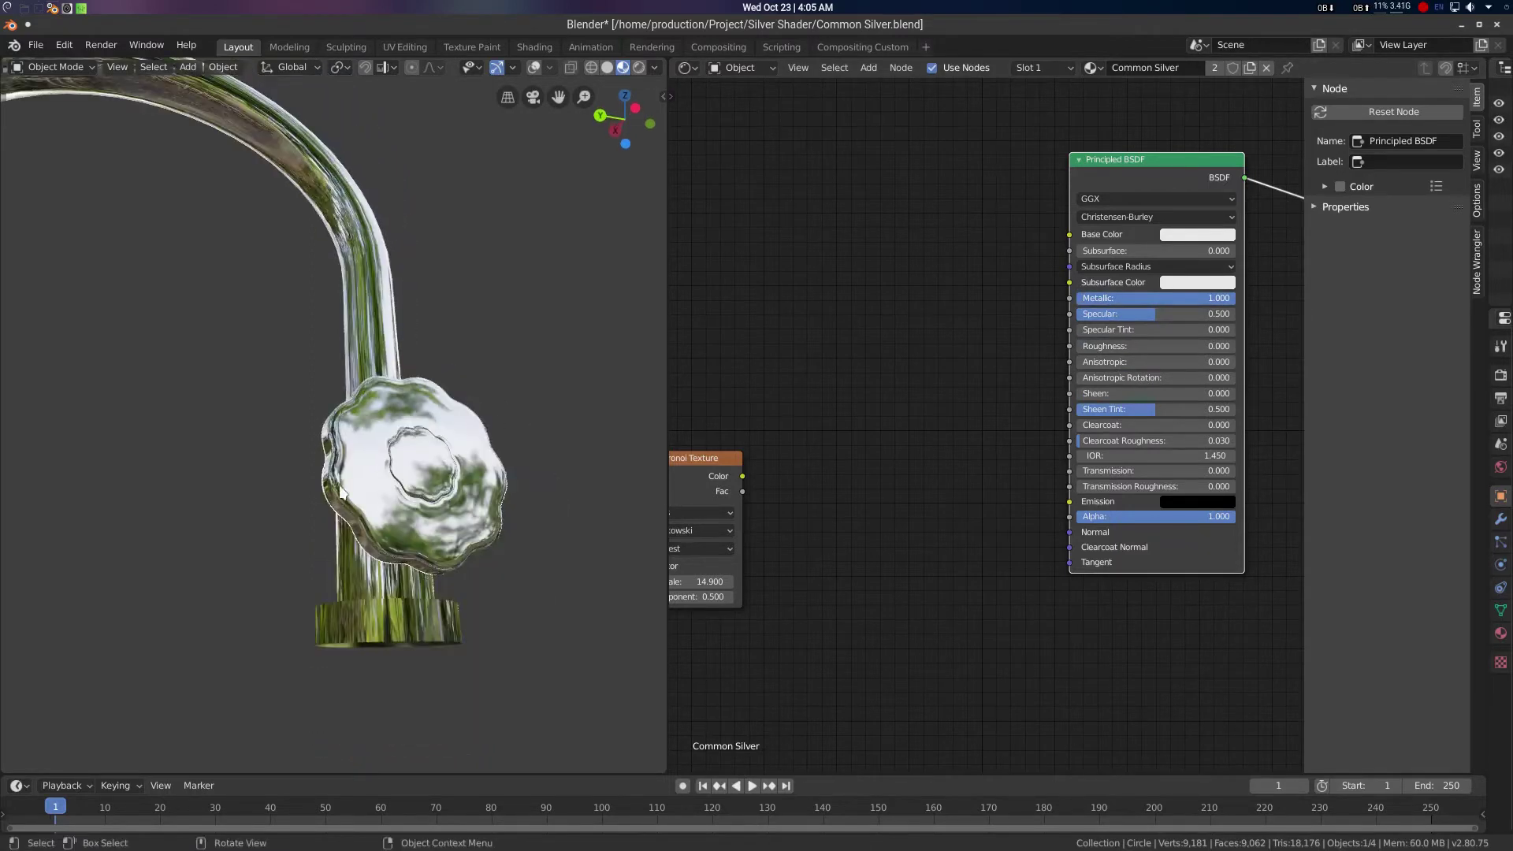
Reposition the Voronoi Texture node and connect its Fac output to the Principled BSDF's Roughness input
{"action": "middle_click_drag", "start_coordinate": [791, 502], "coordinate": [895, 470]}
{"action": "left_click", "coordinate": [803, 426]}
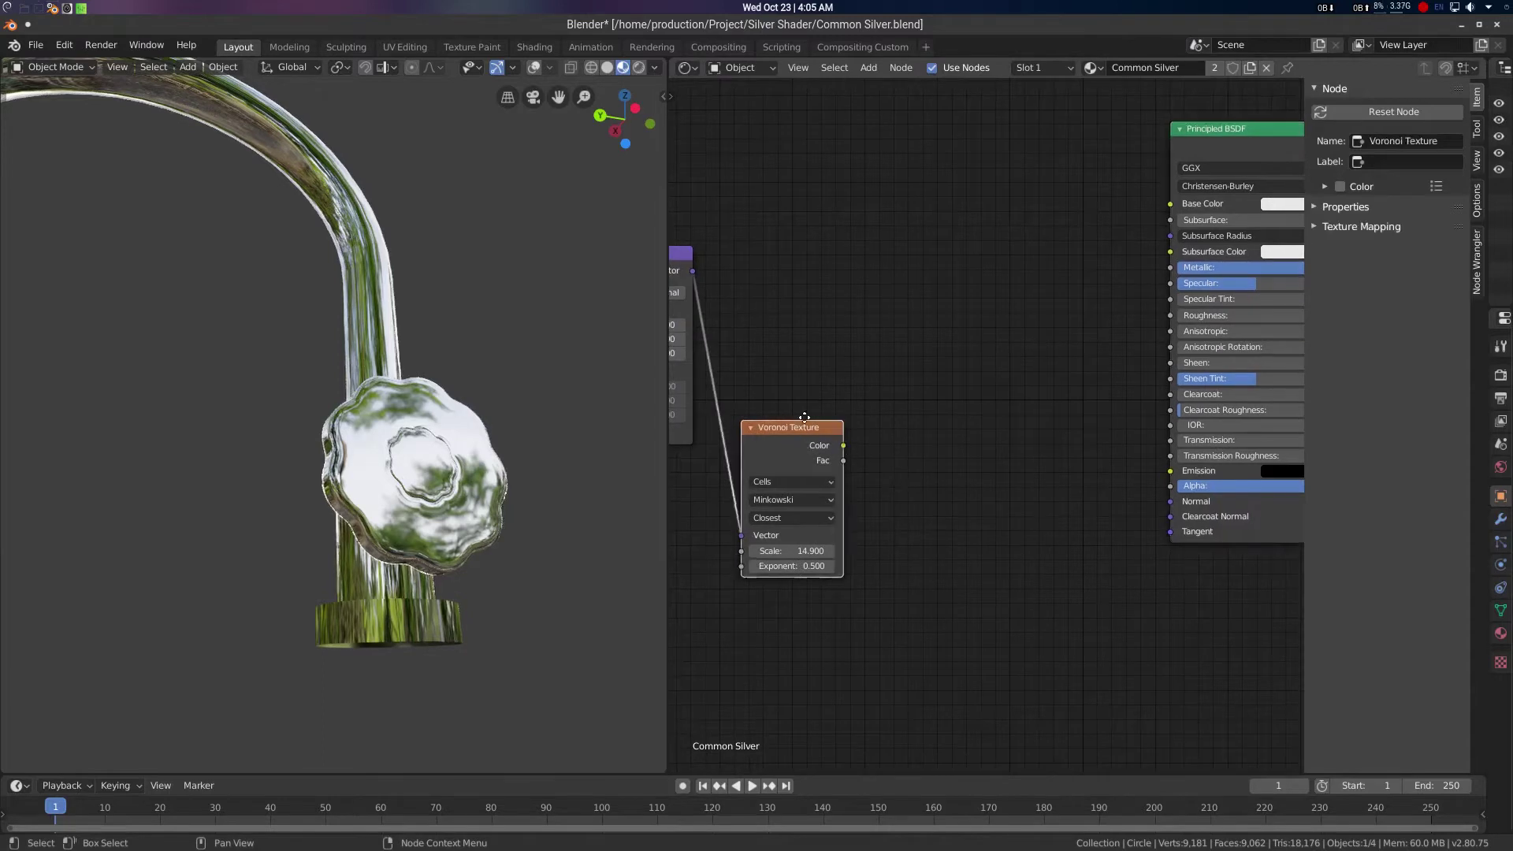
{"action": "left_click_drag", "start_coordinate": [804, 418], "coordinate": [805, 361]}
{"action": "middle_click_drag", "start_coordinate": [881, 396], "coordinate": [848, 421]}
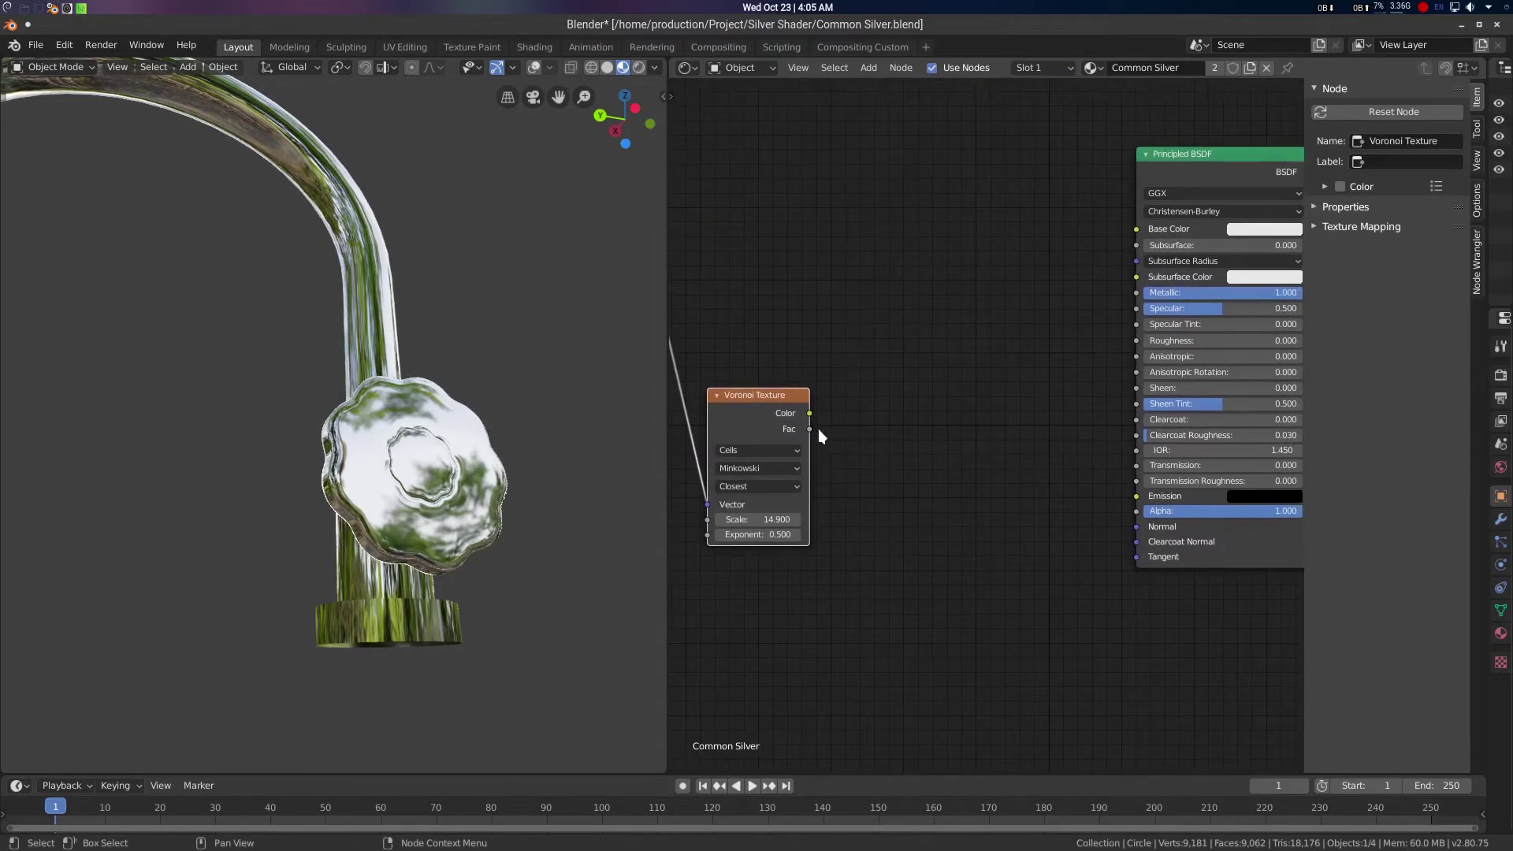
{"action": "left_click_drag", "start_coordinate": [816, 429], "coordinate": [1140, 343]}
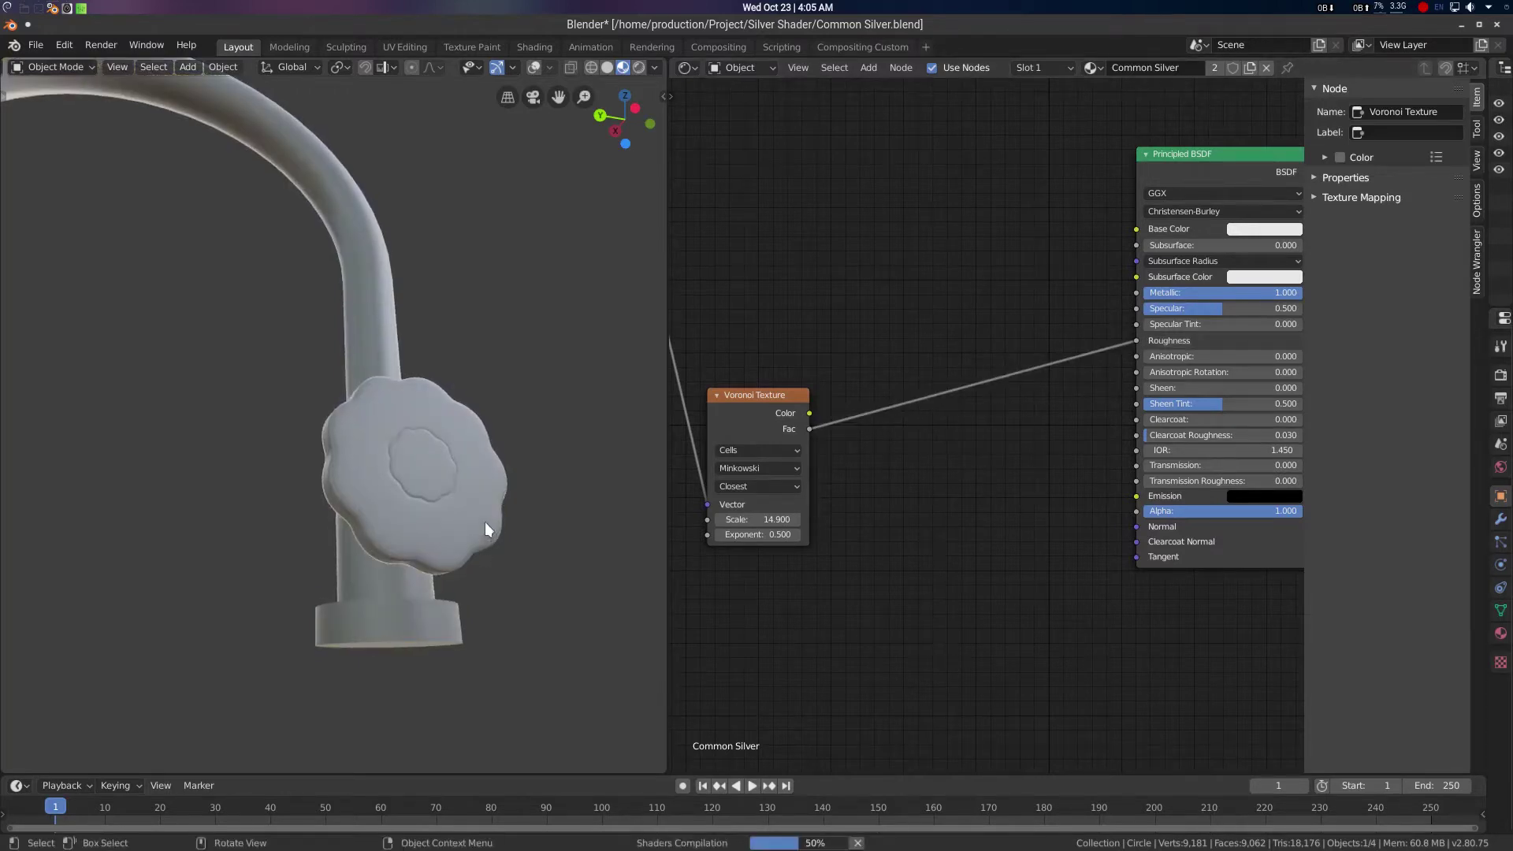
{"action": "mouse_move", "coordinate": [481, 515]}
{"action": "middle_mouse_down"}
{"action": "mouse_move", "coordinate": [454, 509]}
{"action": "mouse_move", "coordinate": [455, 536]}
{"action": "mouse_move", "coordinate": [456, 510]}
{"action": "middle_mouse_up"}
{"action": "scroll", "coordinate": [455, 535], "scroll_direction": "up", "scroll_amount": 1}
{"action": "scroll", "coordinate": [456, 535], "scroll_direction": "up", "scroll_amount": 1}
Insert a Math node set to Power between the Voronoi Texture's Fac output and the Principled BSDF's Roughness input
{"action": "middle_click_drag", "start_coordinate": [798, 422], "coordinate": [890, 405]}
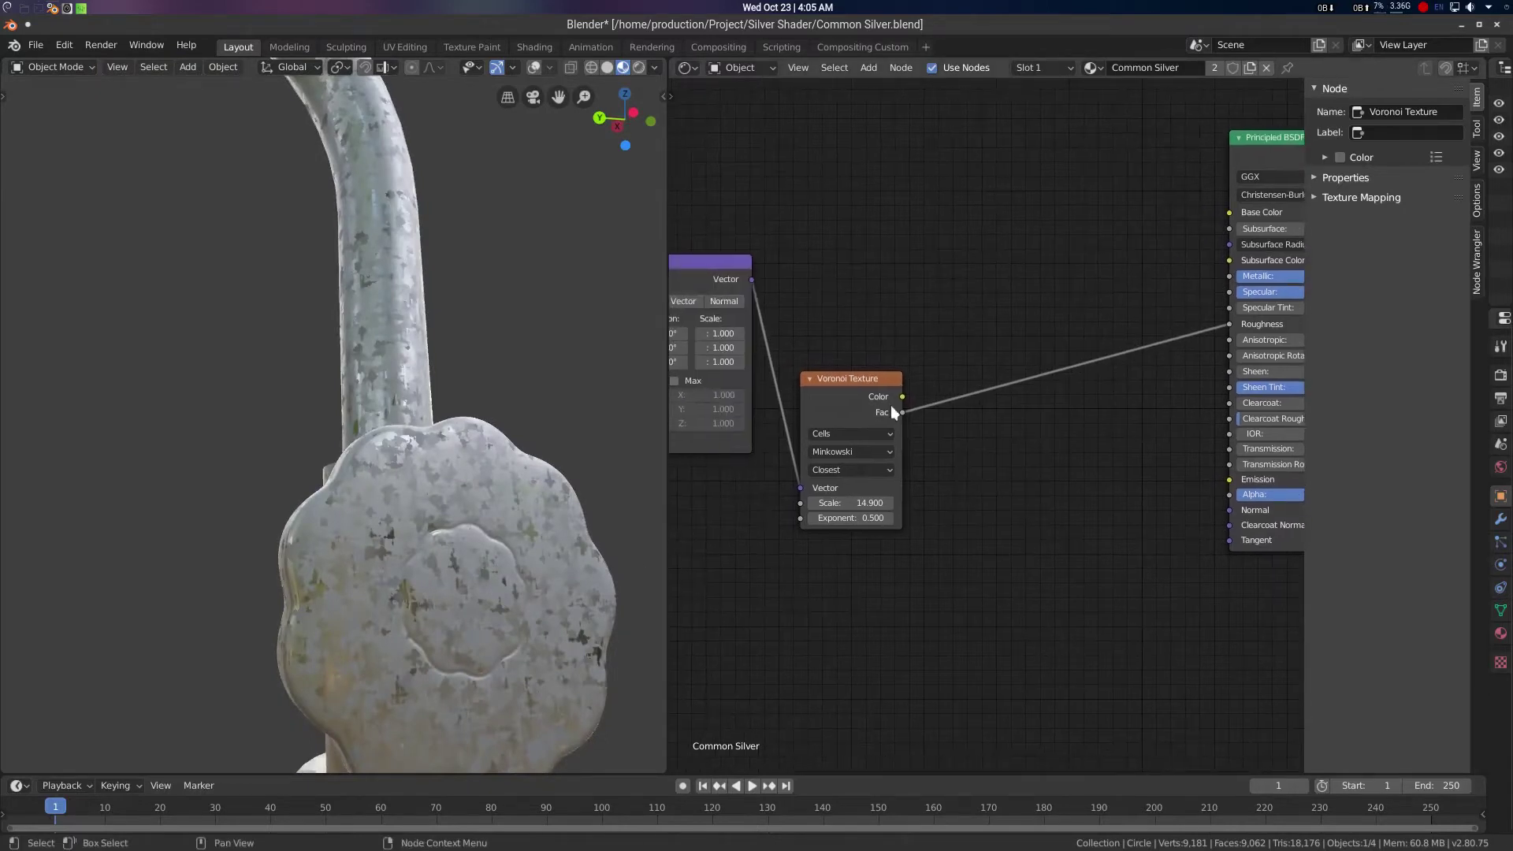
{"action": "left_click_drag", "start_coordinate": [890, 379], "coordinate": [862, 376]}
{"action": "key", "text": "shift+a"}
{"action": "left_click", "coordinate": [957, 446]}
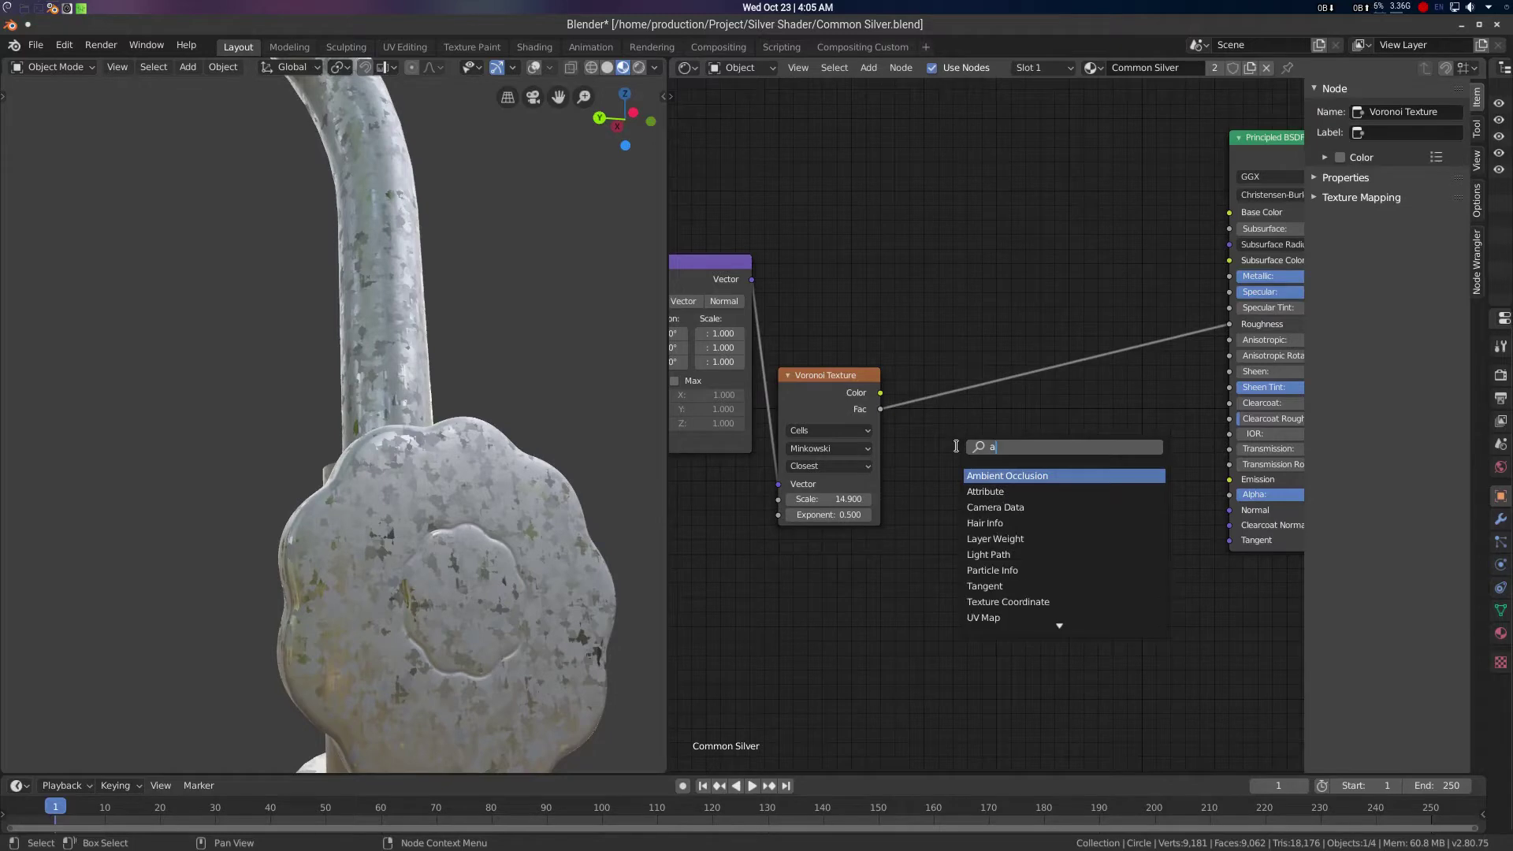
{"action": "type", "text": "mat"}
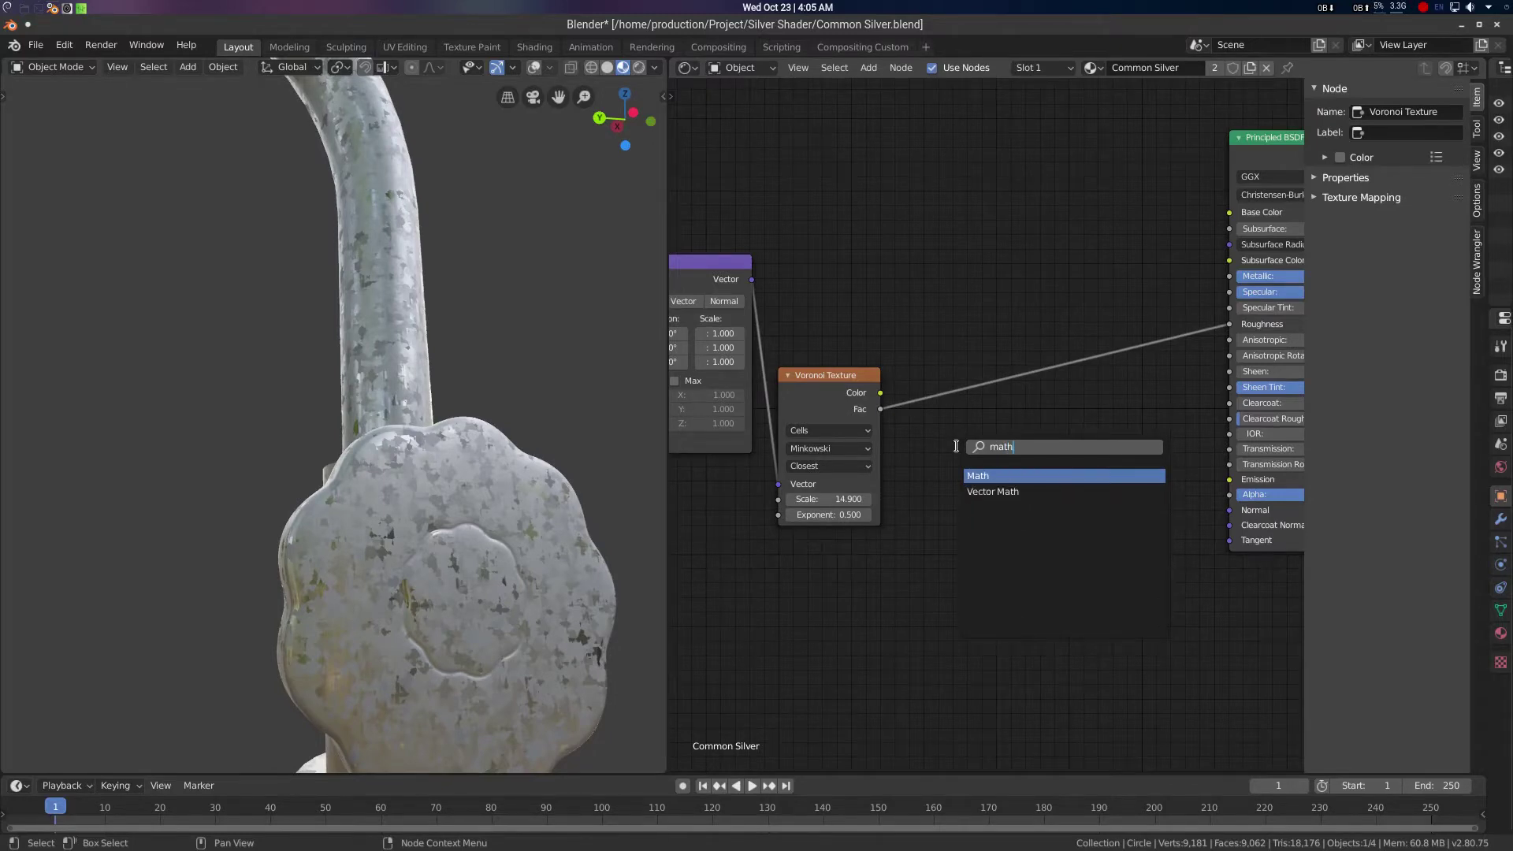
{"action": "type", "text": "h"}
{"action": "key", "text": "Return"}
{"action": "left_click", "coordinate": [999, 446]}
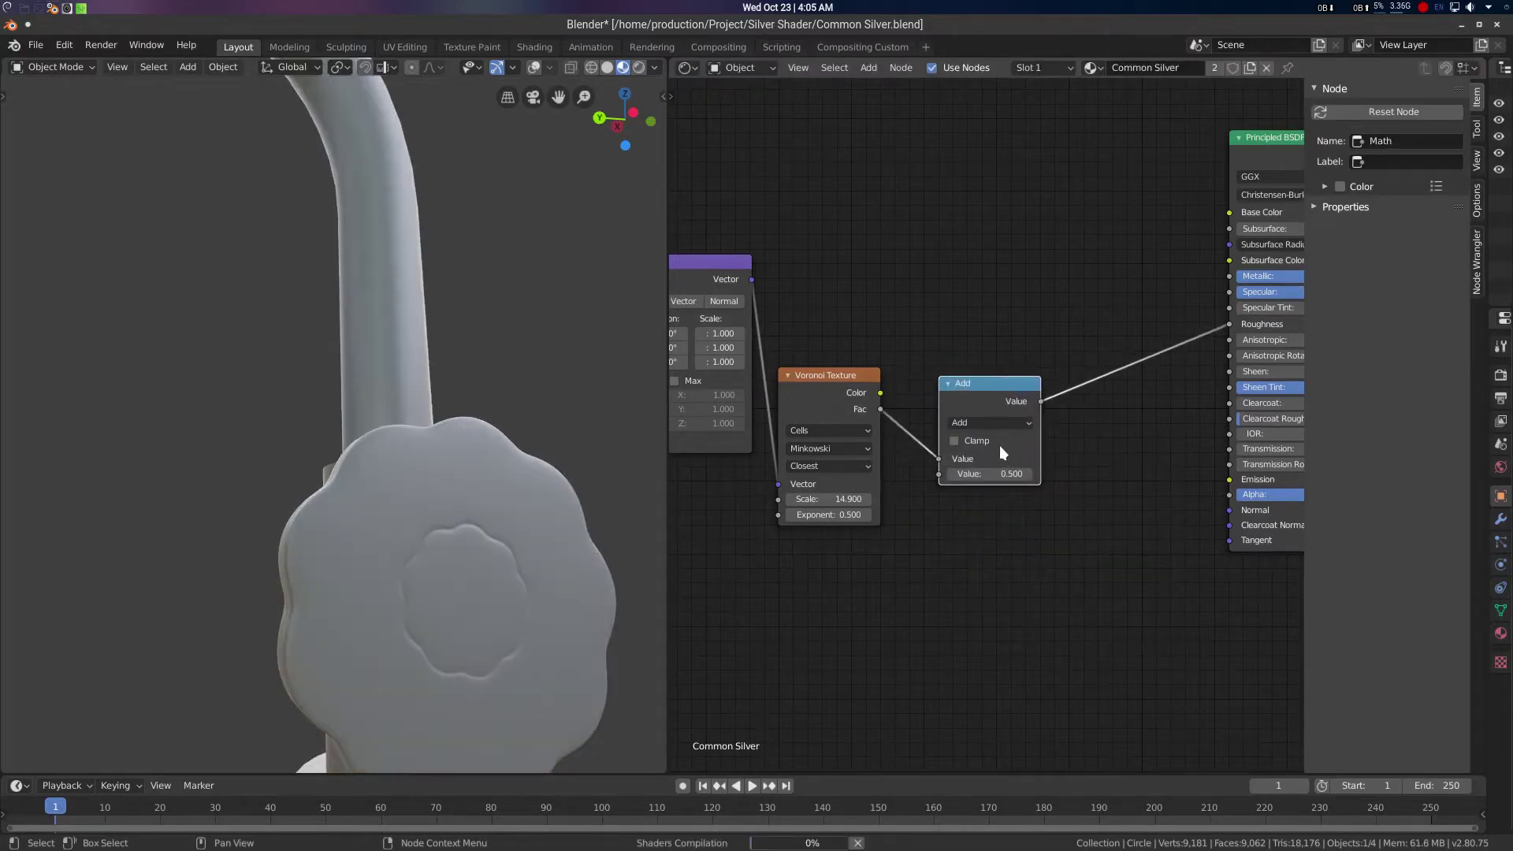
{"action": "left_click", "coordinate": [990, 424]}
{"action": "left_click", "coordinate": [980, 510]}
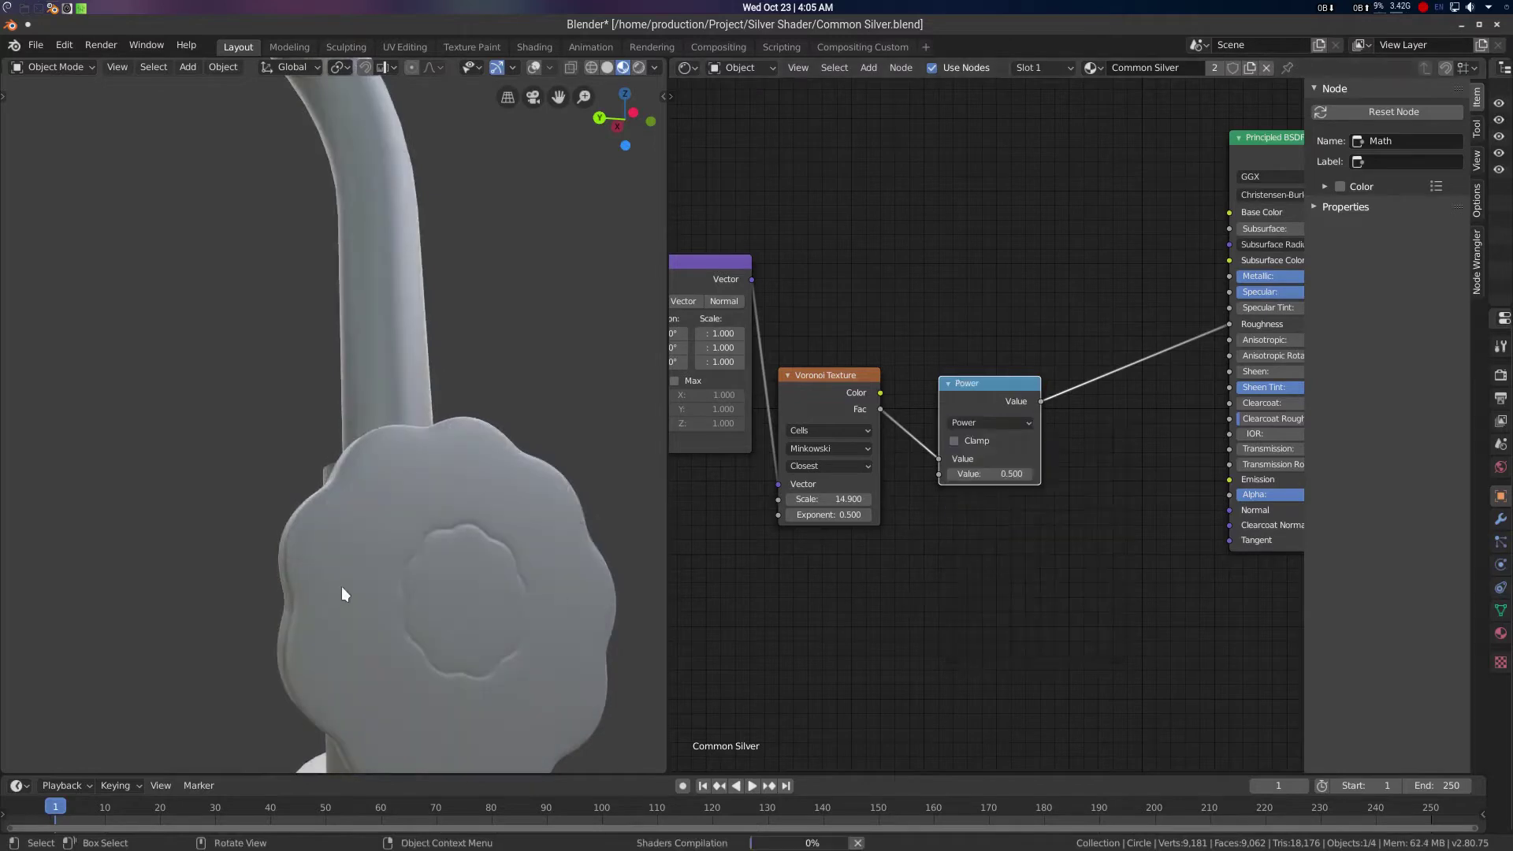
Enable Clamp on the Power node and set its exponent value to 2.600
{"action": "scroll", "coordinate": [530, 568], "scroll_direction": "down", "scroll_amount": 3}
{"action": "middle_click_drag", "start_coordinate": [526, 566], "coordinate": [450, 534]}
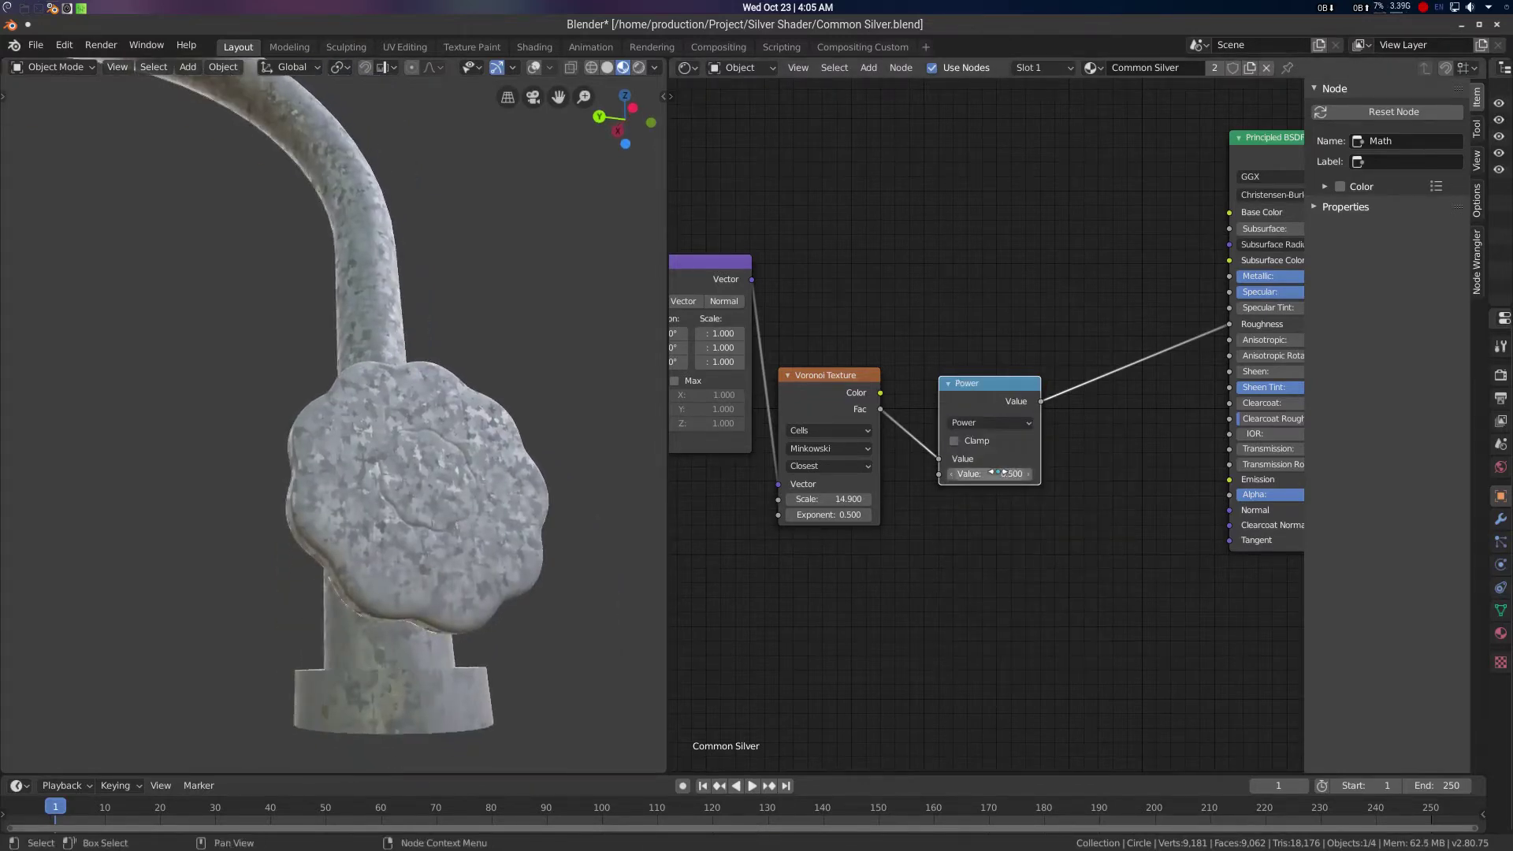
{"action": "left_click_drag", "start_coordinate": [989, 474], "coordinate": [1163, 473]}
{"action": "left_click_drag", "start_coordinate": [1044, 474], "coordinate": [997, 473]}
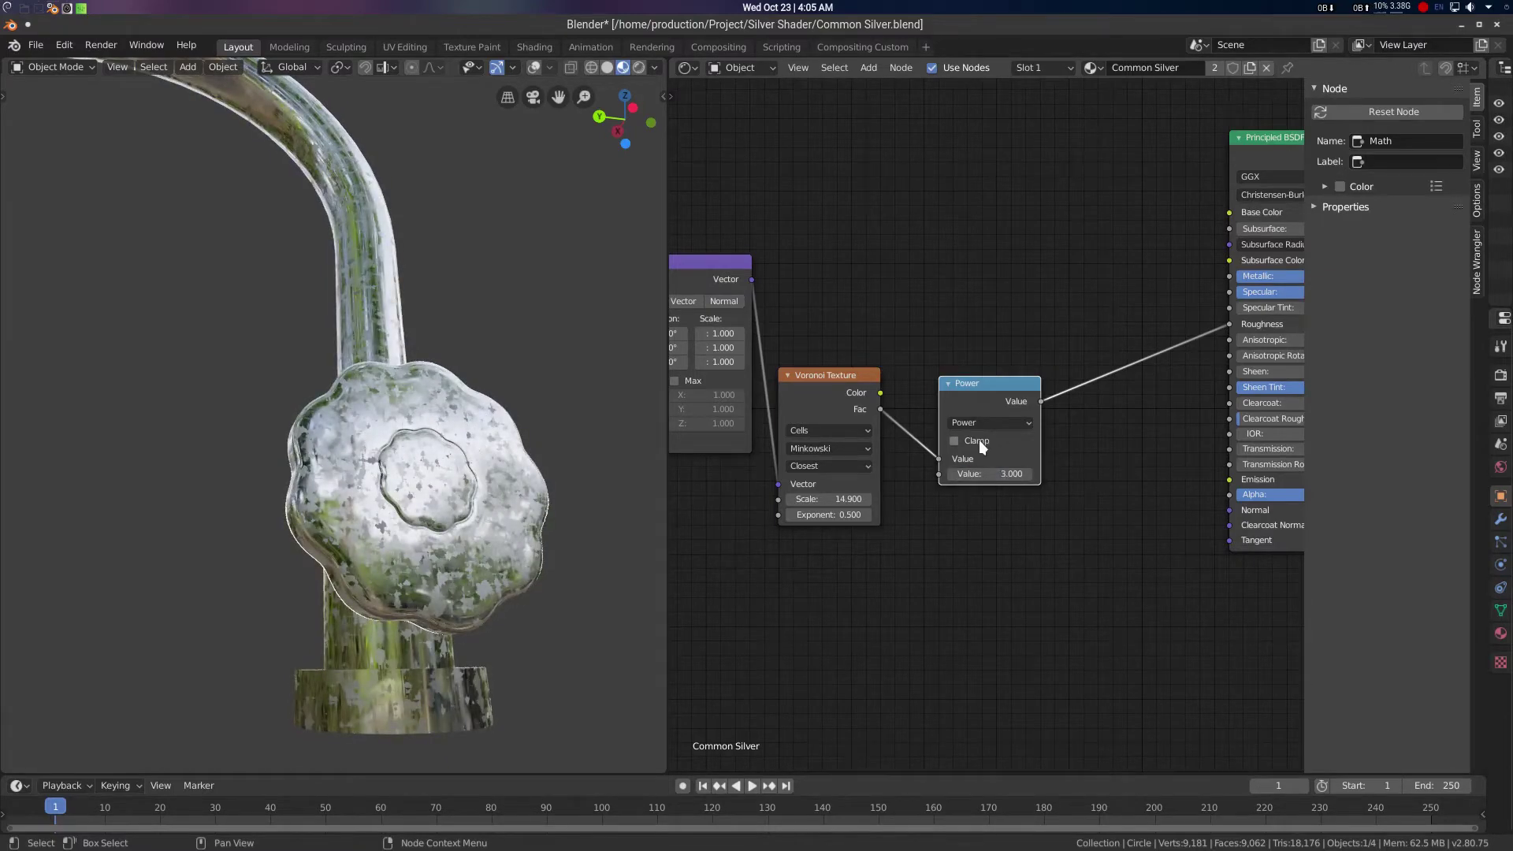
{"action": "left_click", "coordinate": [979, 439]}
{"action": "left_click_drag", "start_coordinate": [990, 474], "coordinate": [1060, 473]}
{"action": "left_click_drag", "start_coordinate": [990, 473], "coordinate": [946, 474]}
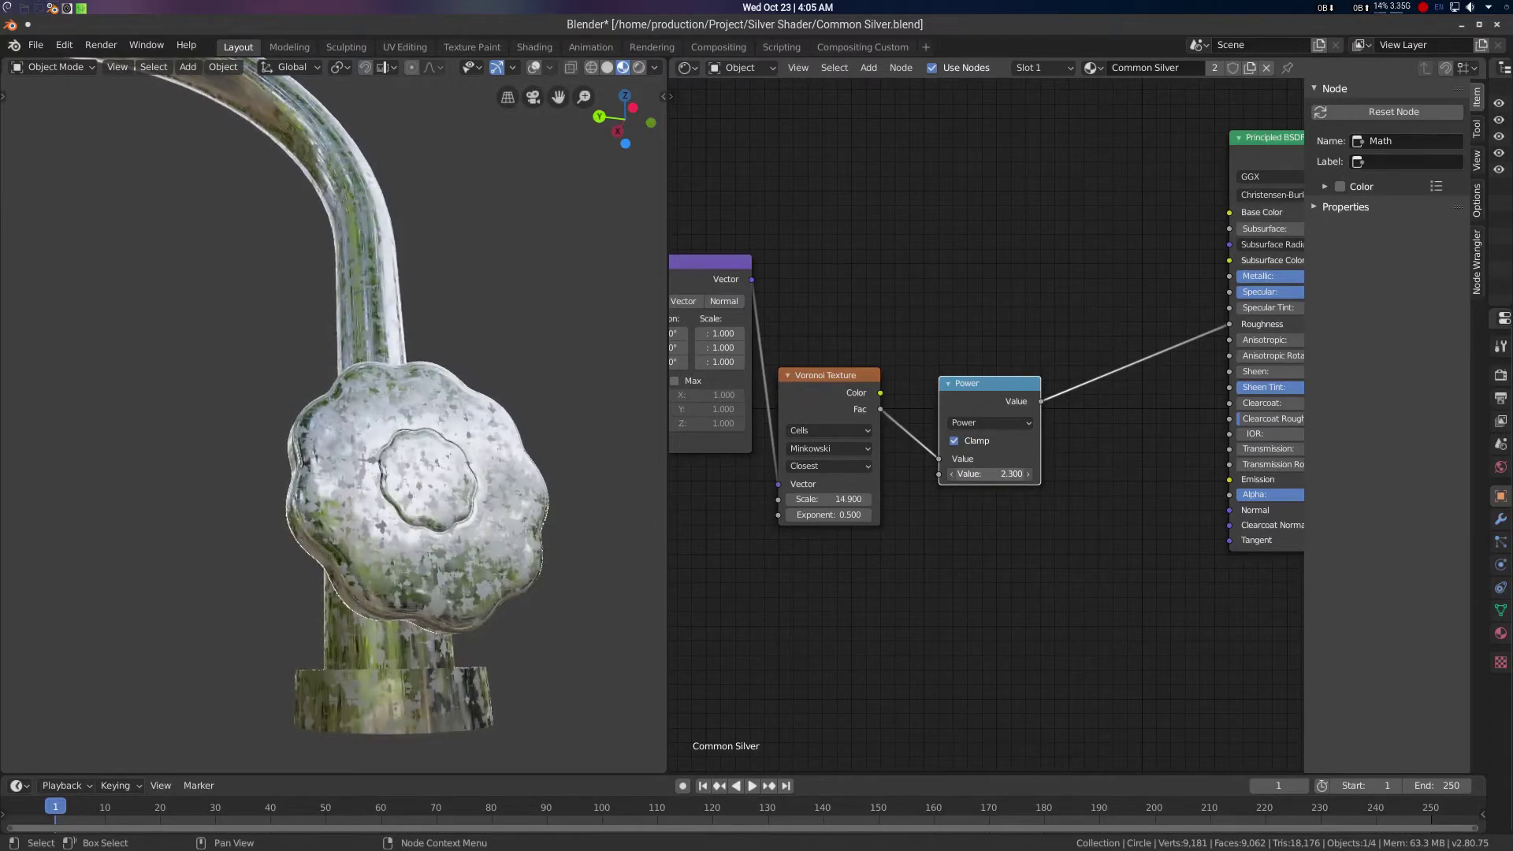
{"action": "left_click", "coordinate": [983, 470]}
{"action": "type", "text": "2.6"}
{"action": "key", "text": "Return"}
Try the 2nd Closest feature output on the Voronoi Texture and examine the wear pattern on the tap handle
{"action": "left_click", "coordinate": [838, 466]}
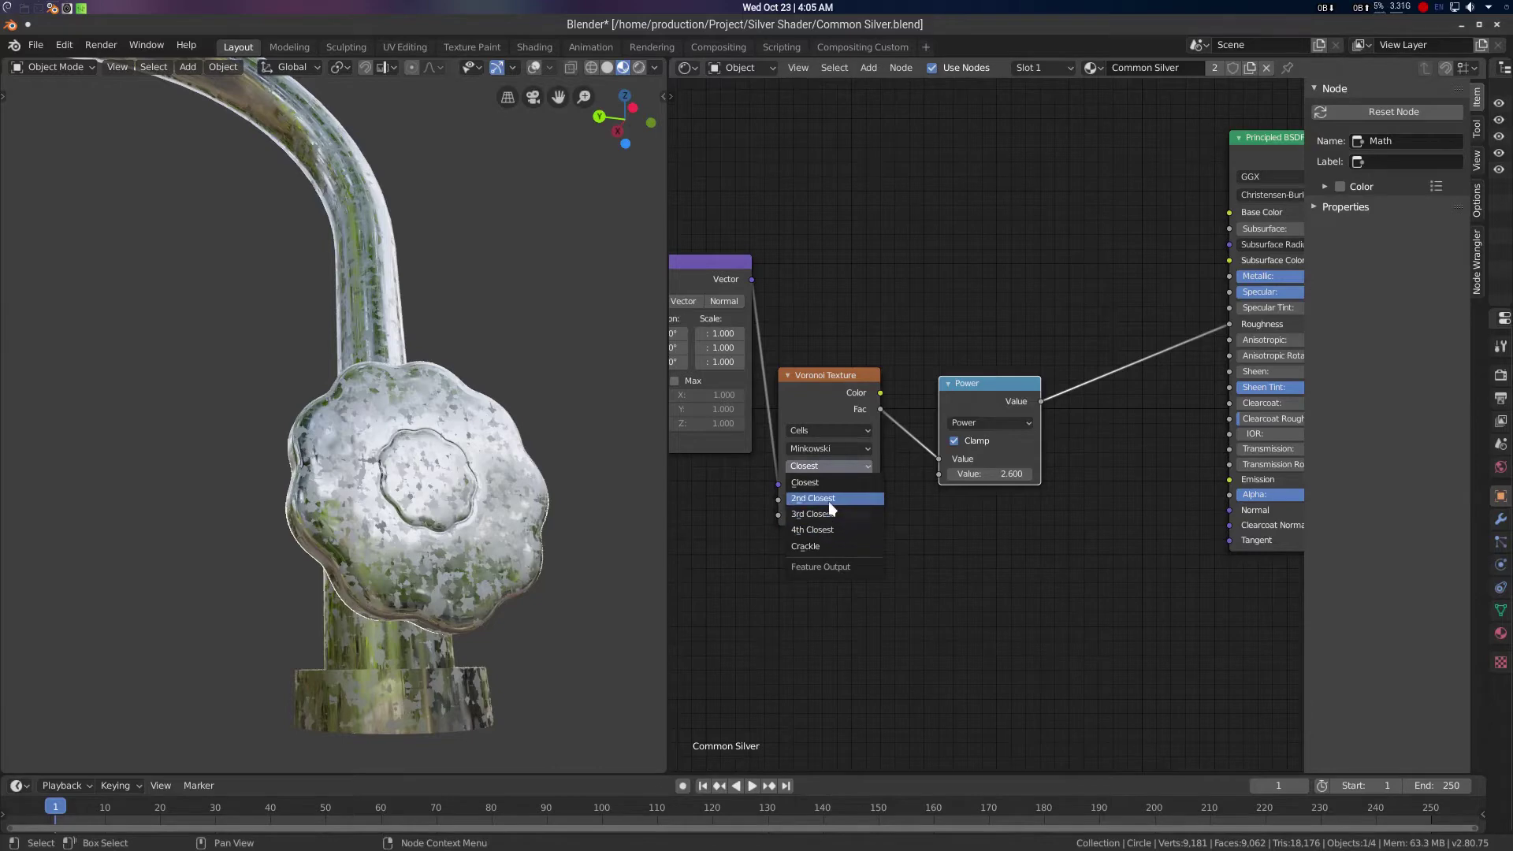
{"action": "left_click", "coordinate": [832, 508]}
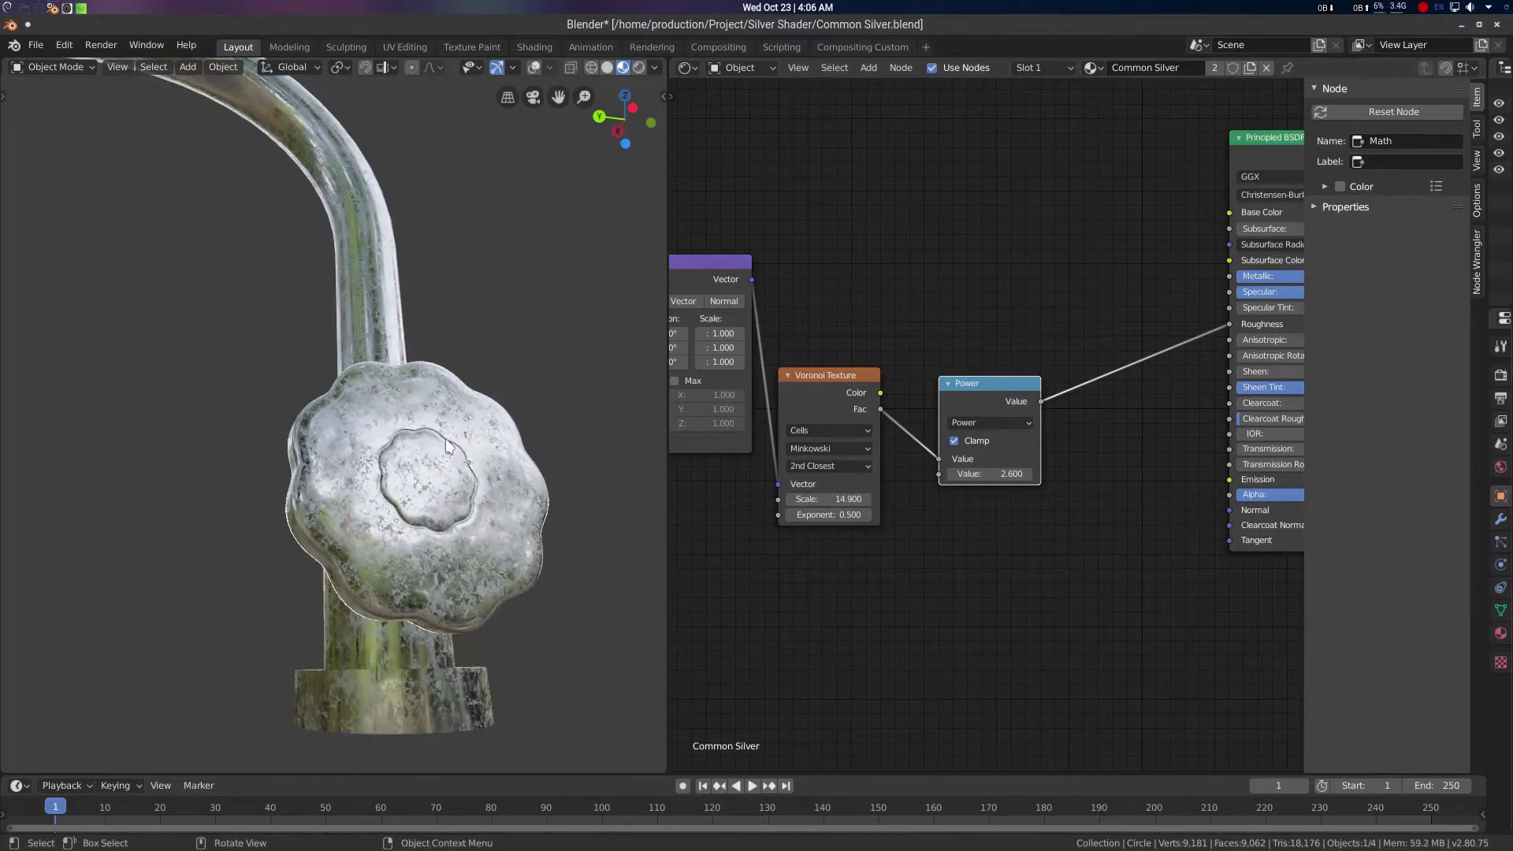
{"action": "scroll", "coordinate": [390, 561], "scroll_direction": "up", "scroll_amount": 5}
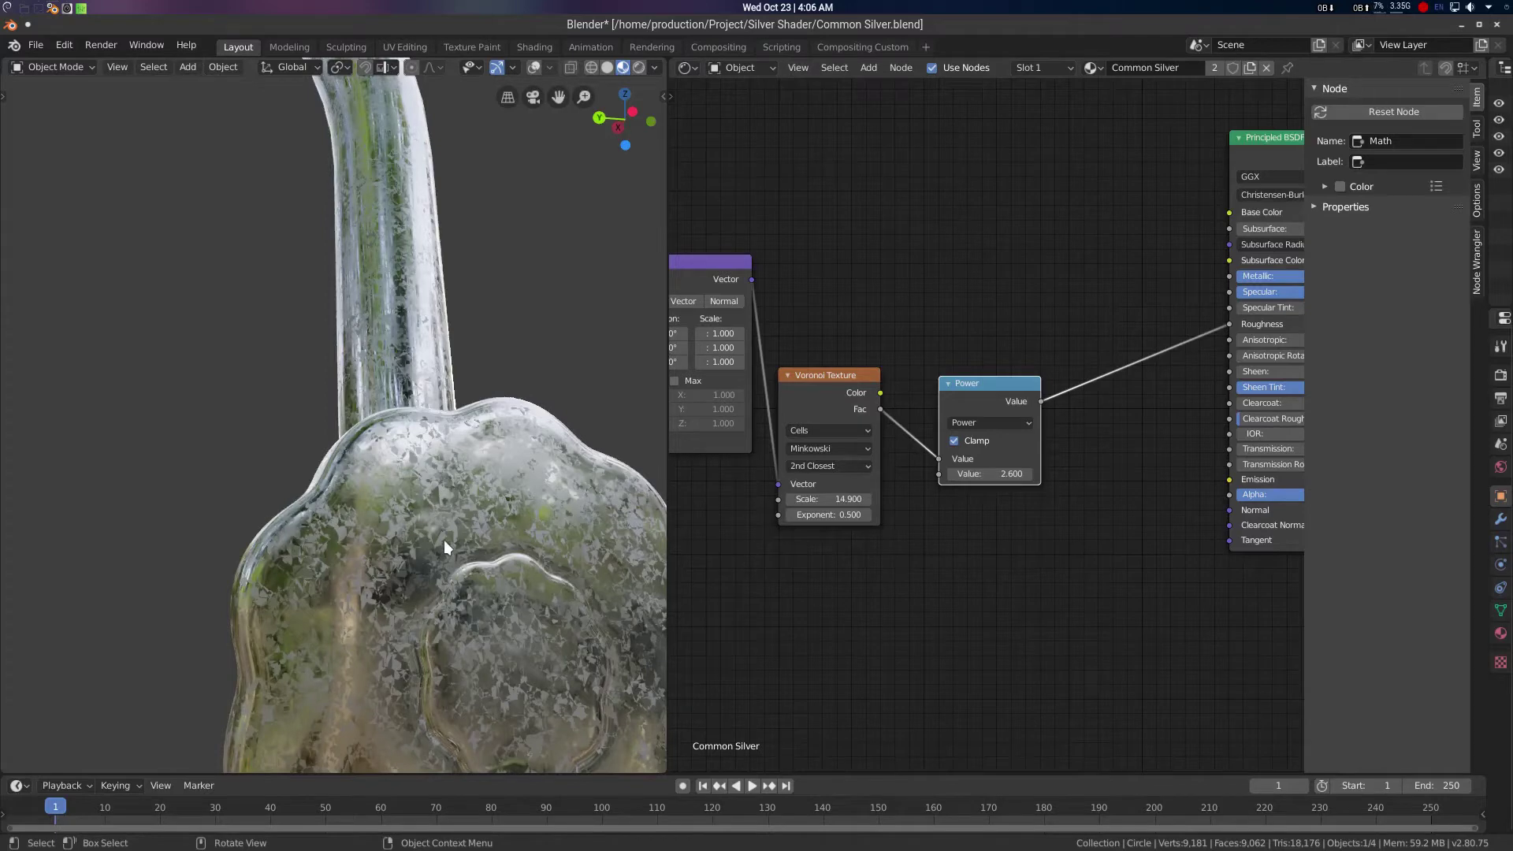
{"action": "middle_click_drag", "start_coordinate": [445, 541], "coordinate": [518, 495]}
{"action": "scroll", "coordinate": [461, 542], "scroll_direction": "down", "scroll_amount": 4}
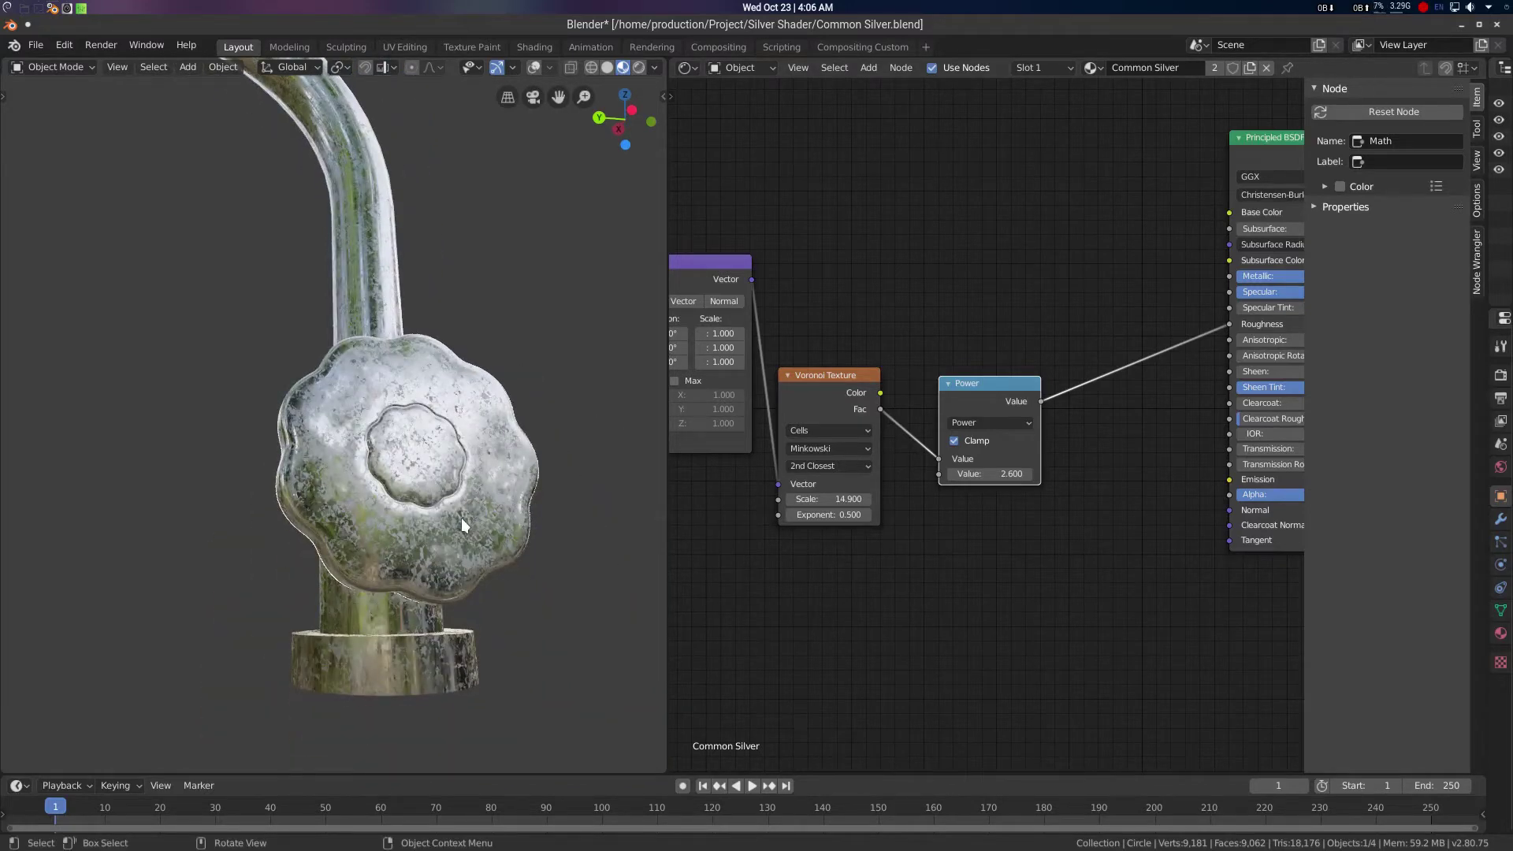
Set the Voronoi Texture's feature output to 4th Closest and examine the handle surface up close
{"action": "left_click", "coordinate": [851, 467]}
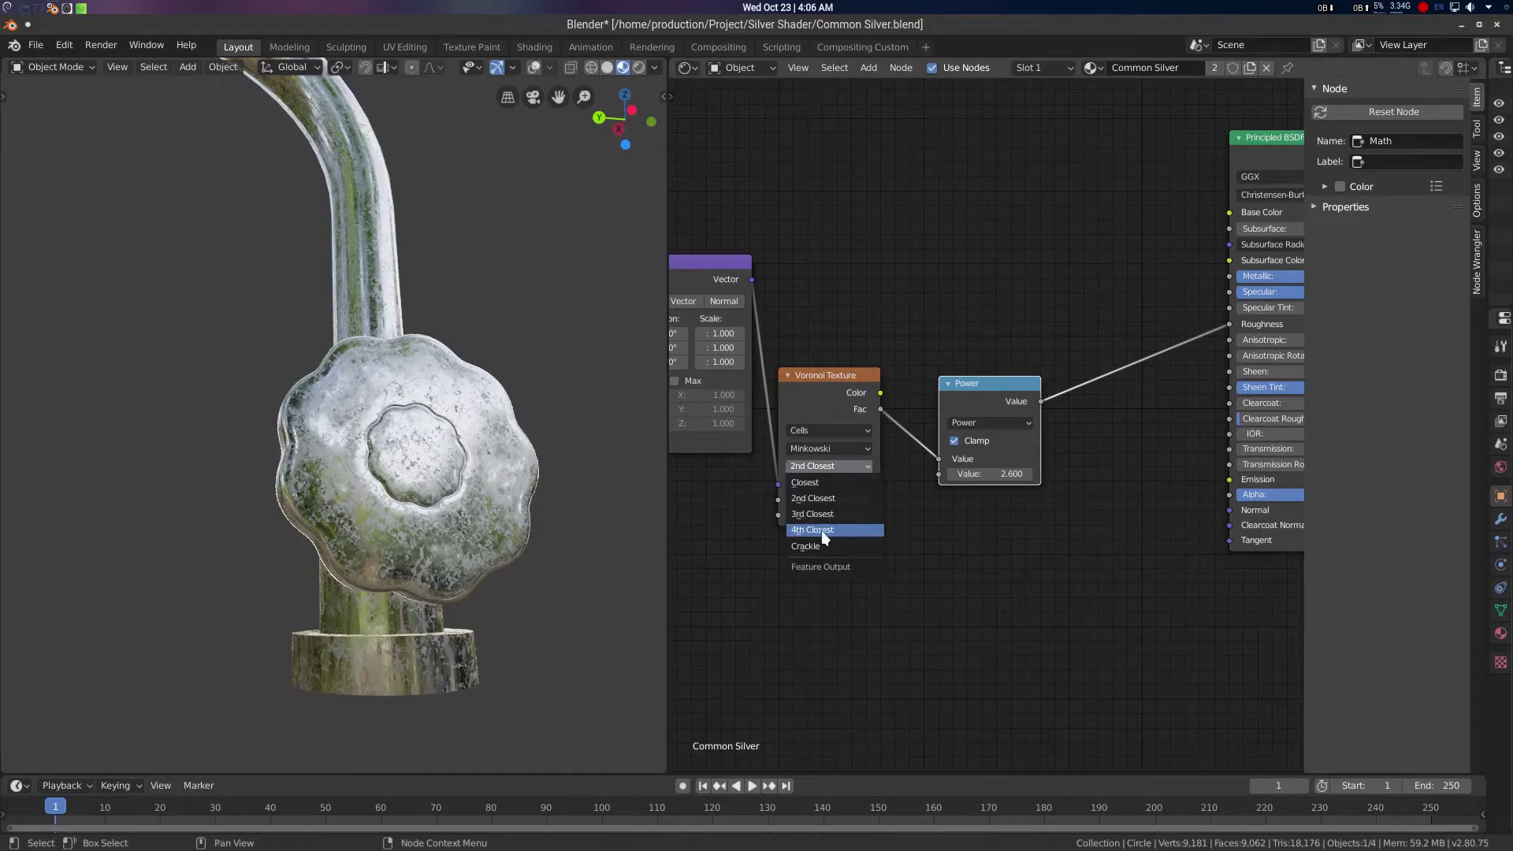
{"action": "left_click", "coordinate": [837, 530]}
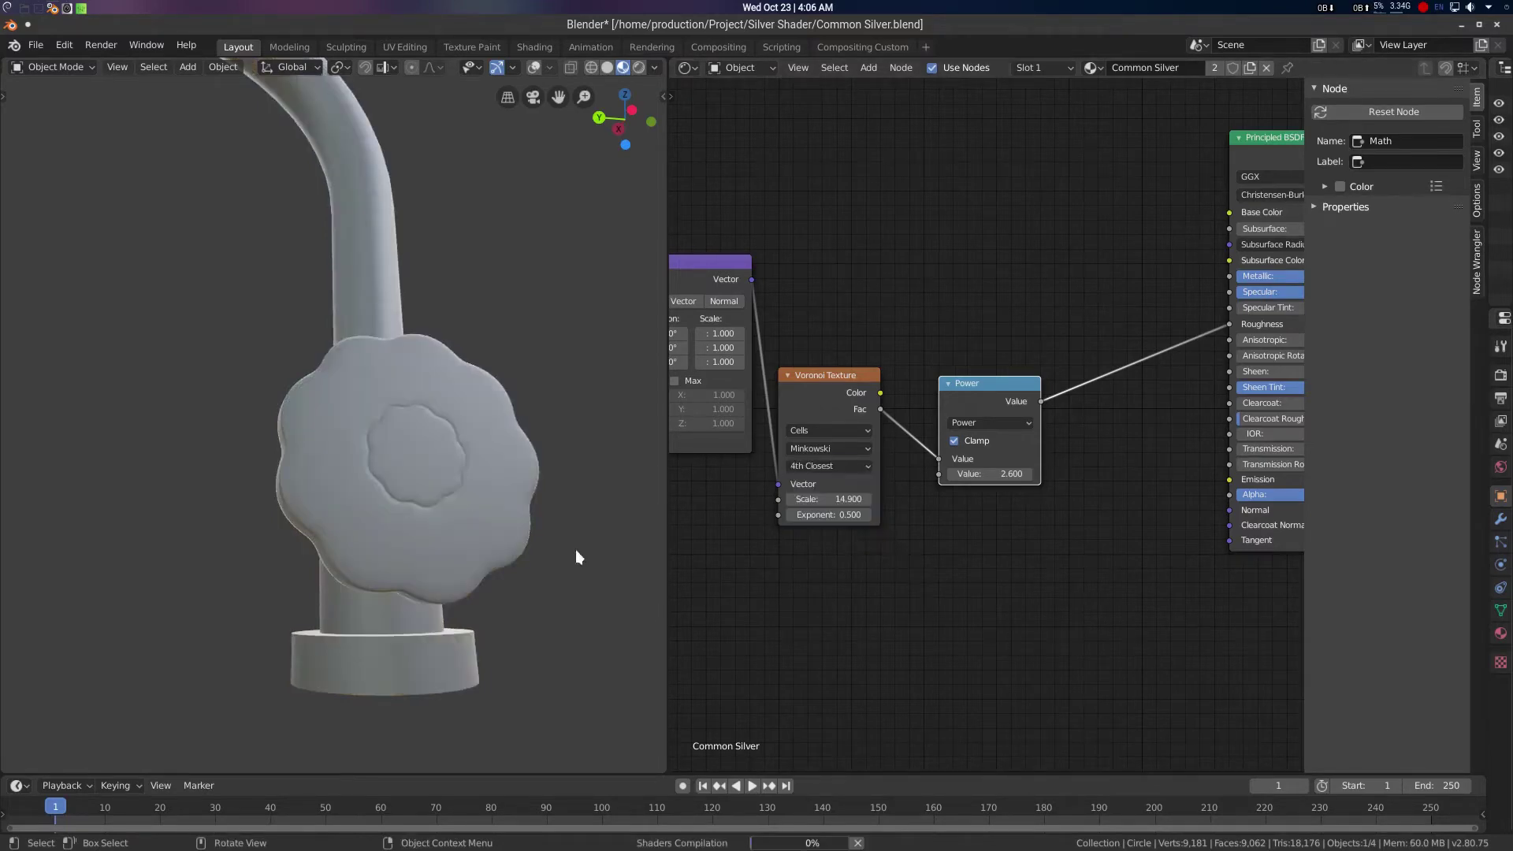
{"action": "scroll", "coordinate": [477, 469], "scroll_direction": "up", "scroll_amount": 4}
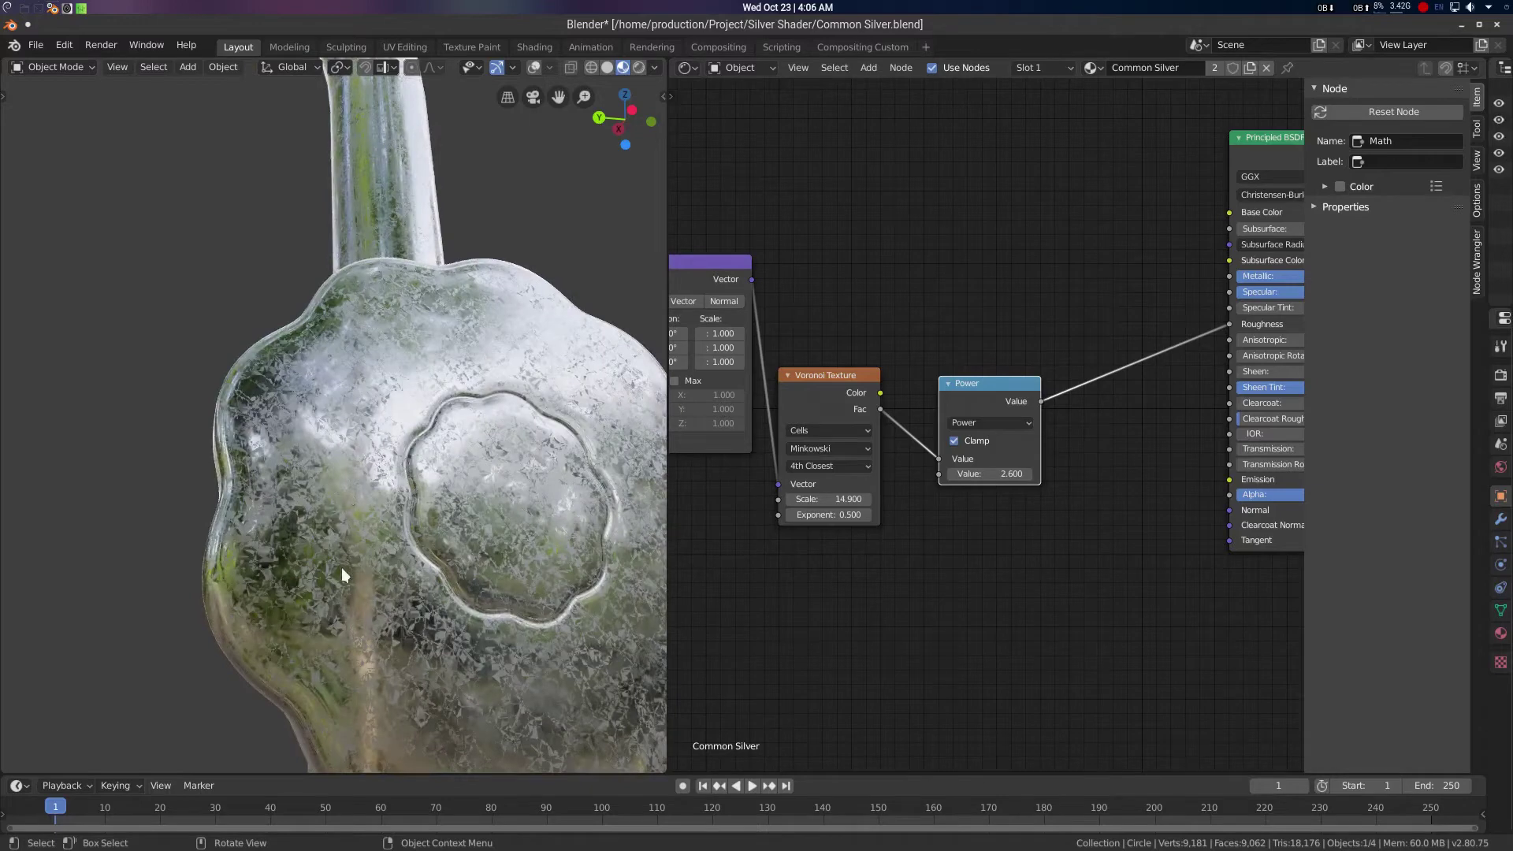
Set the Voronoi Texture's feature output to 3rd Closest and examine the wear on the tap handle
{"action": "scroll", "coordinate": [417, 559], "scroll_direction": "down", "scroll_amount": 4}
{"action": "middle_click_drag", "start_coordinate": [416, 560], "coordinate": [432, 545]}
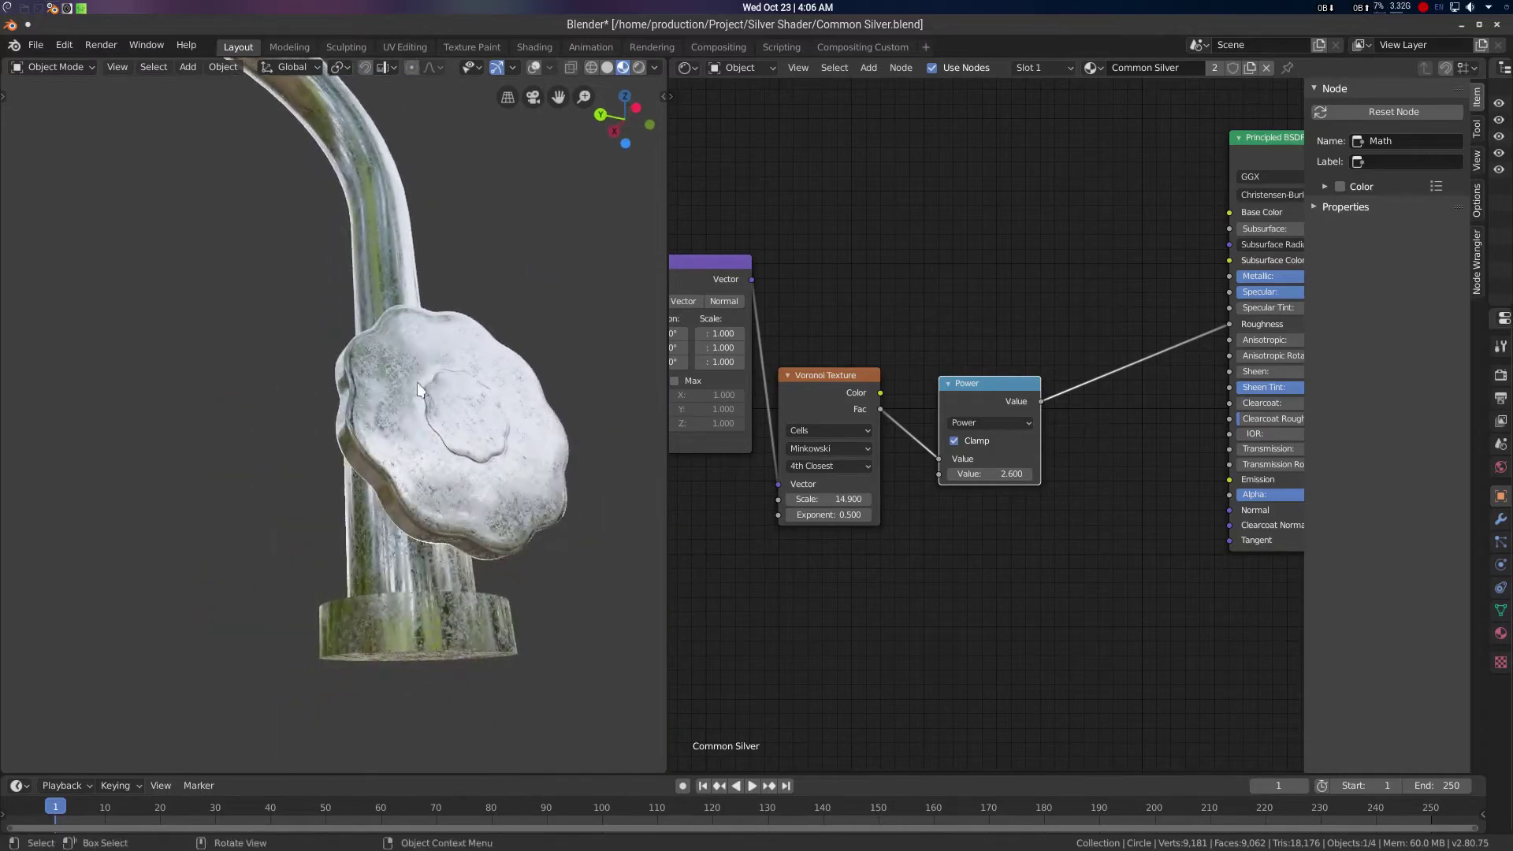
{"action": "left_click", "coordinate": [842, 467]}
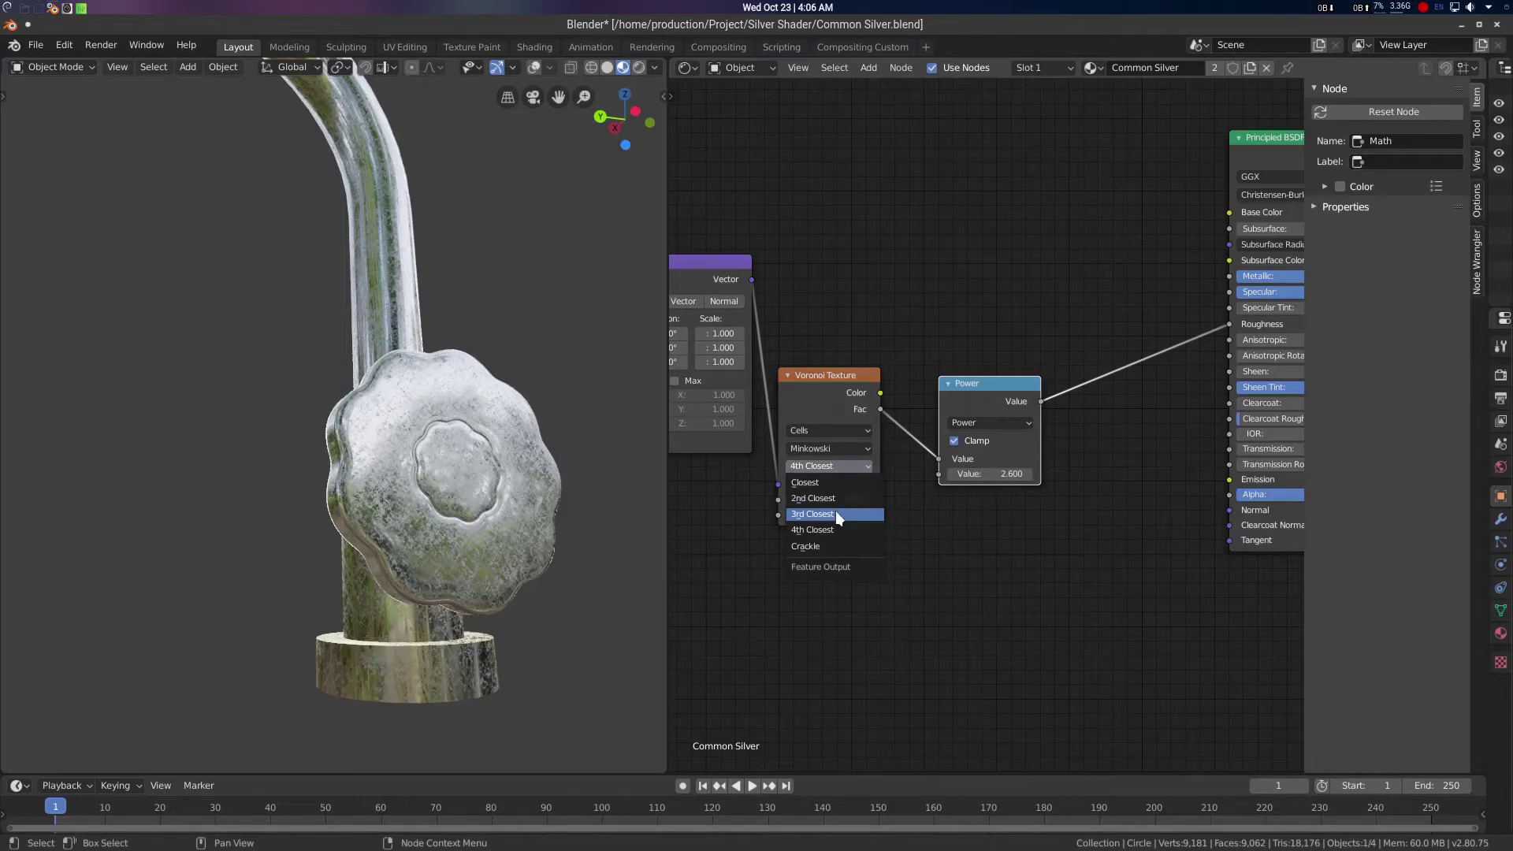
{"action": "left_click", "coordinate": [835, 512]}
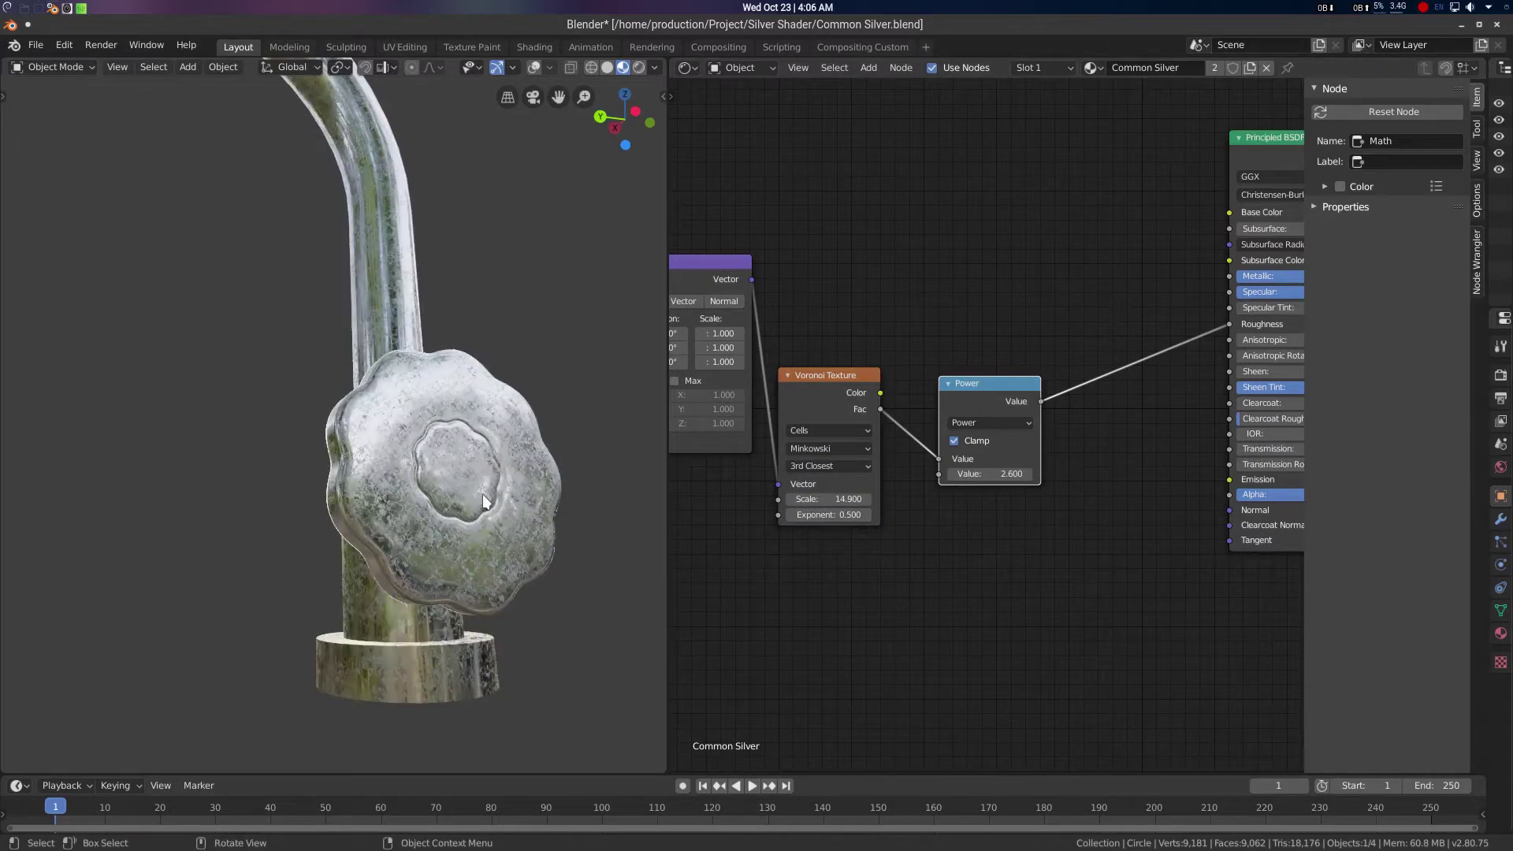
{"action": "middle_click_drag", "start_coordinate": [482, 494], "coordinate": [479, 461]}
{"action": "scroll", "coordinate": [480, 461], "scroll_direction": "up", "scroll_amount": 1}
{"action": "scroll", "coordinate": [485, 519], "scroll_direction": "up", "scroll_amount": 2}
{"action": "middle_click_drag", "start_coordinate": [486, 519], "coordinate": [489, 564]}
{"action": "scroll", "coordinate": [482, 535], "scroll_direction": "down", "scroll_amount": 7}
{"action": "scroll", "coordinate": [497, 561], "scroll_direction": "up", "scroll_amount": 5}
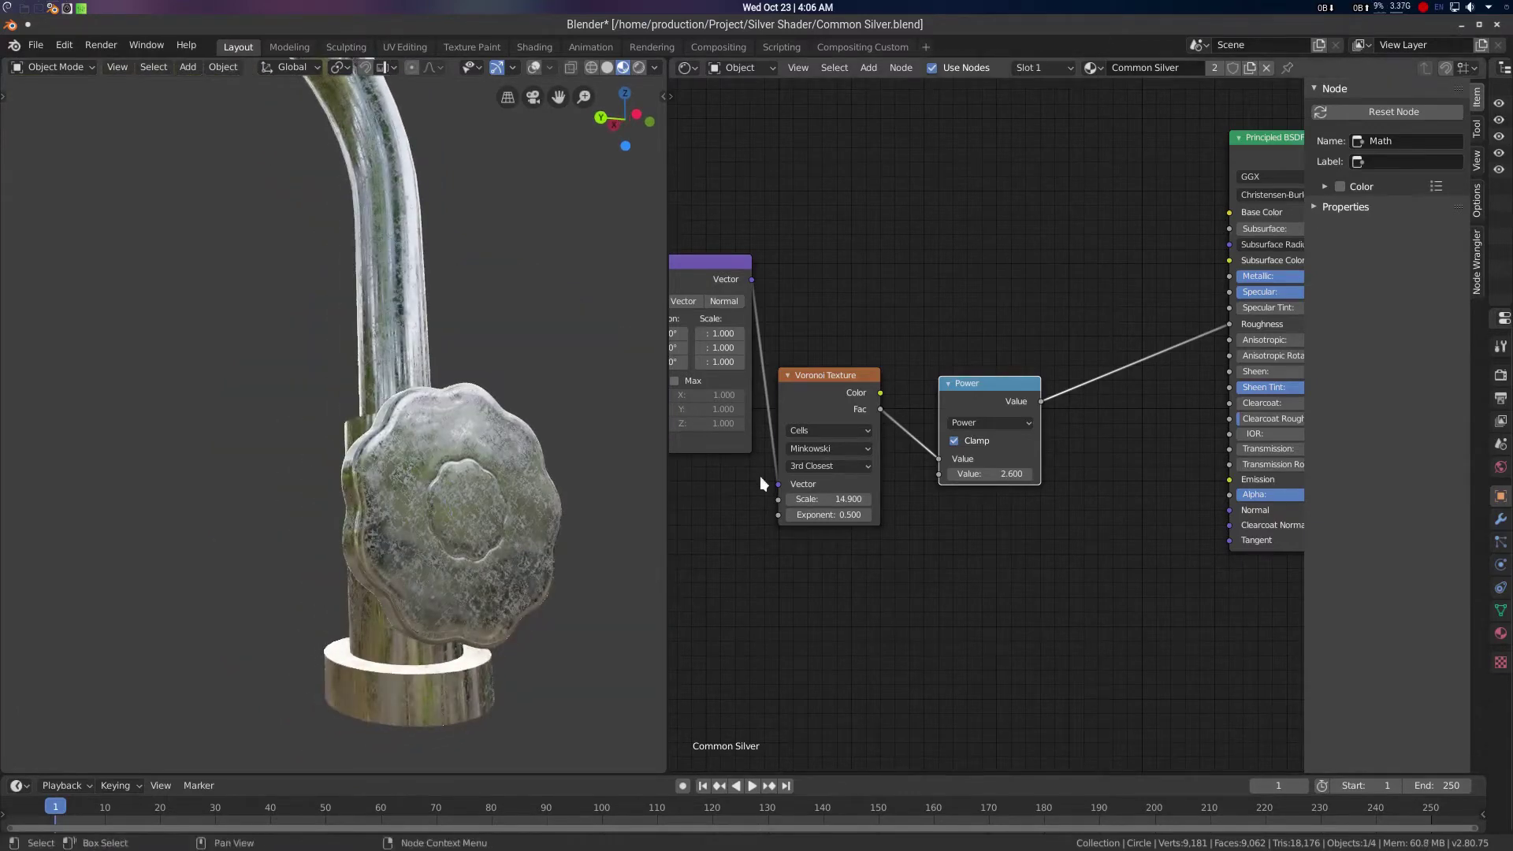
Try the 2nd Closest feature output on the Voronoi Texture for comparison, and switch back to 3rd Closest
{"action": "left_click", "coordinate": [838, 468]}
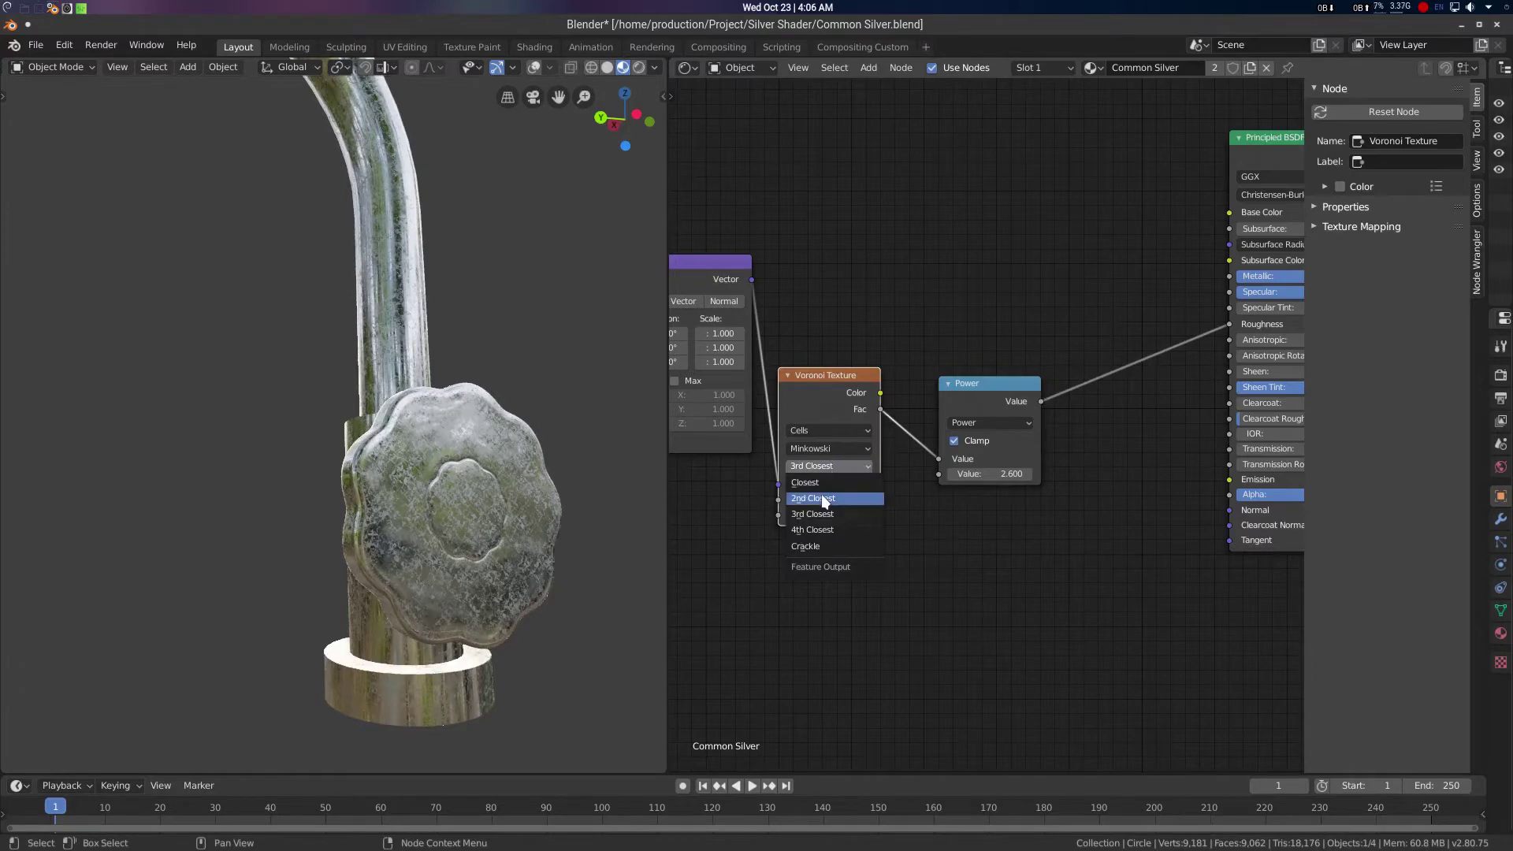
{"action": "left_click", "coordinate": [827, 499]}
{"action": "middle_click_drag", "start_coordinate": [494, 536], "coordinate": [596, 524]}
{"action": "left_click", "coordinate": [845, 466]}
{"action": "left_click", "coordinate": [826, 513]}
{"action": "middle_click_drag", "start_coordinate": [535, 476], "coordinate": [538, 513]}
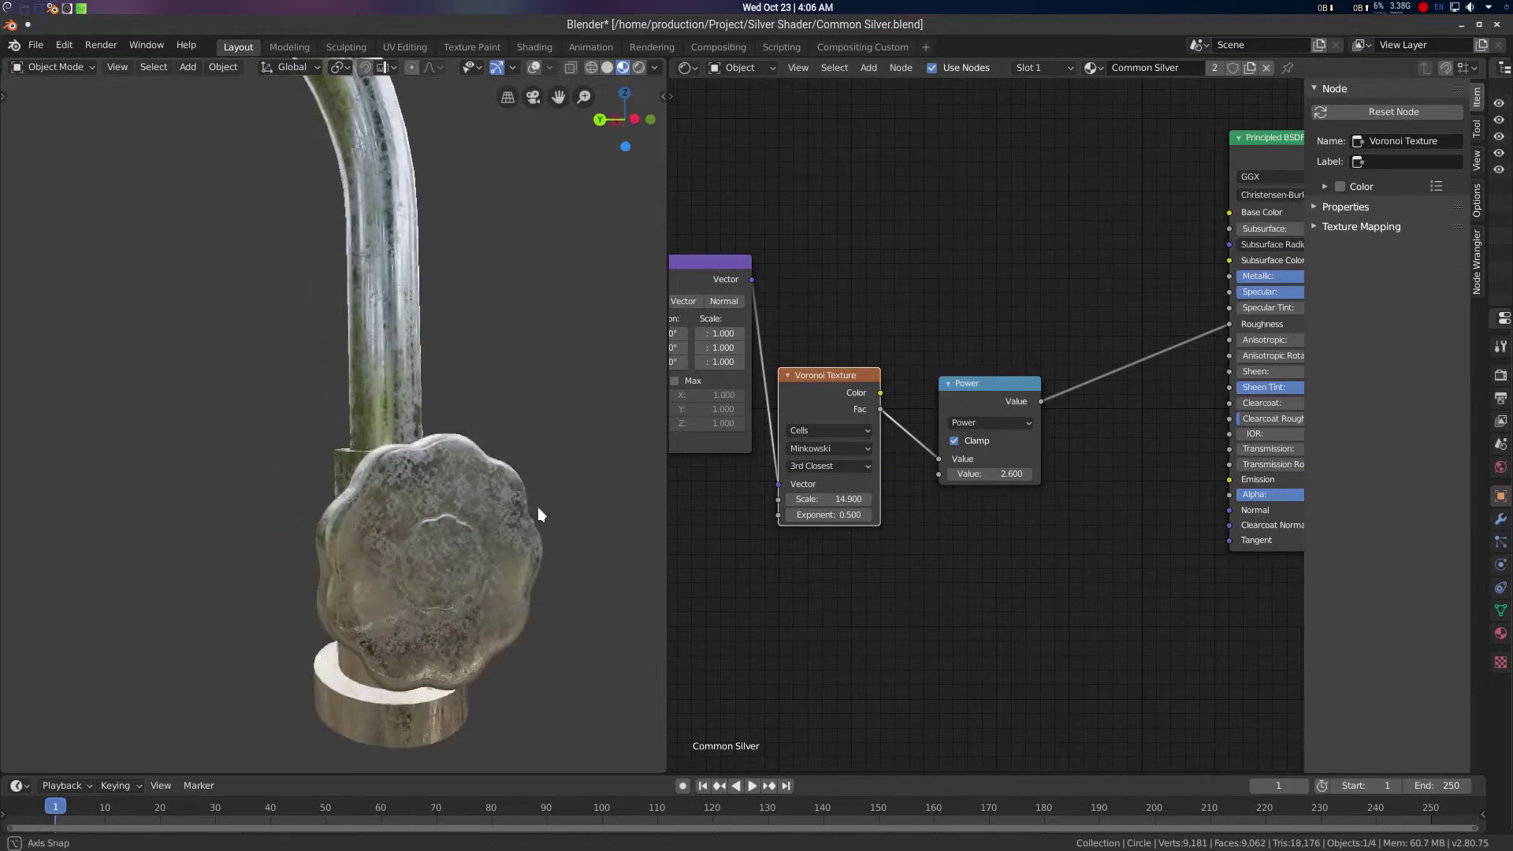
{"action": "scroll", "coordinate": [473, 415], "scroll_direction": "down", "scroll_amount": 3}
Add a Bump node below the Power node
{"action": "middle_click_drag", "start_coordinate": [957, 494], "coordinate": [806, 492]}
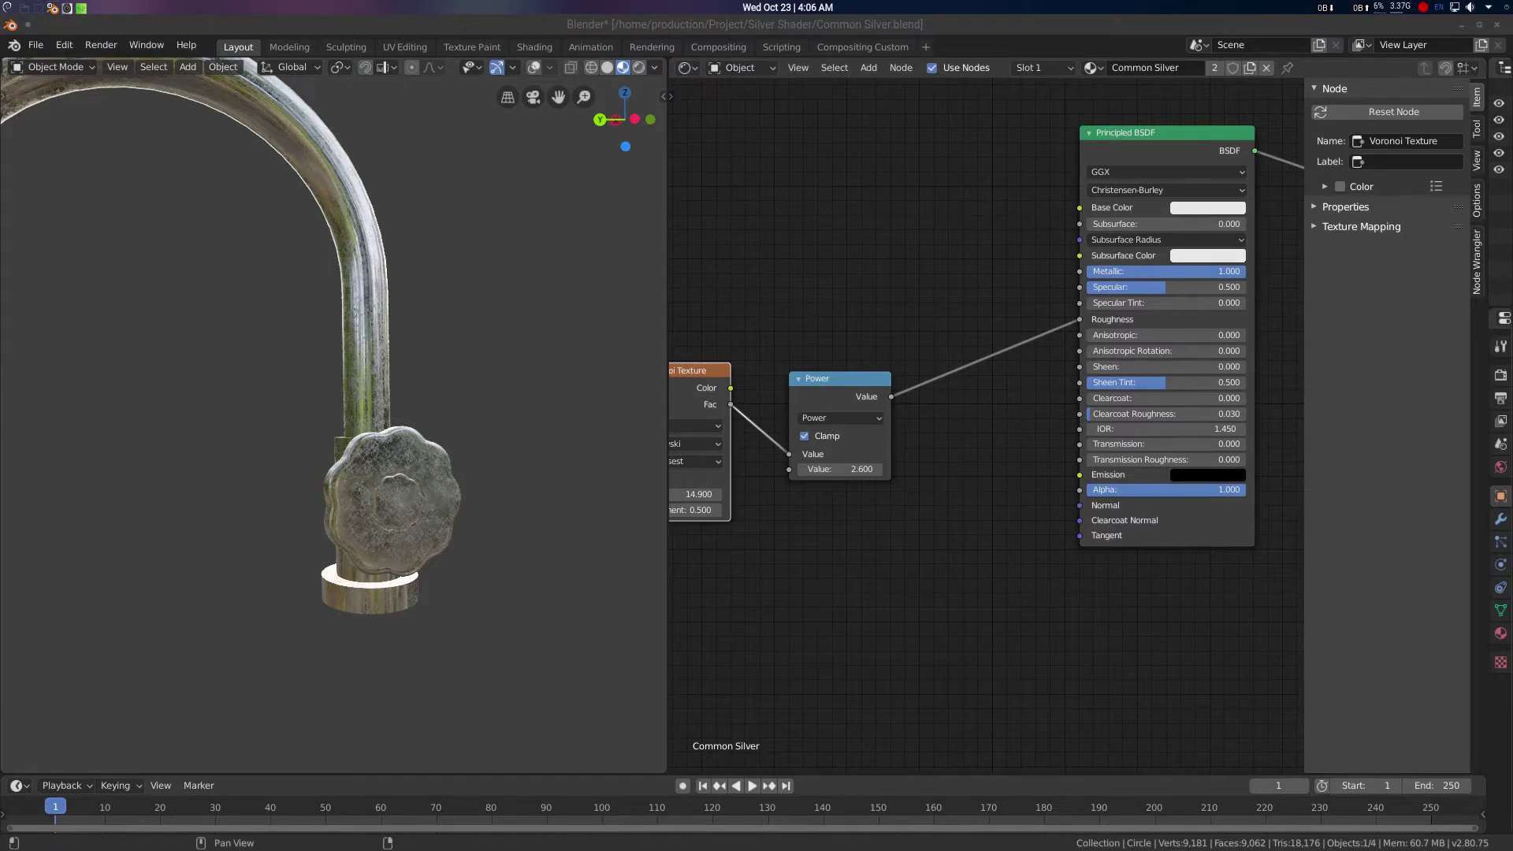
{"action": "middle_click_drag", "start_coordinate": [860, 516], "coordinate": [898, 462]}
{"action": "left_click", "coordinate": [787, 541]}
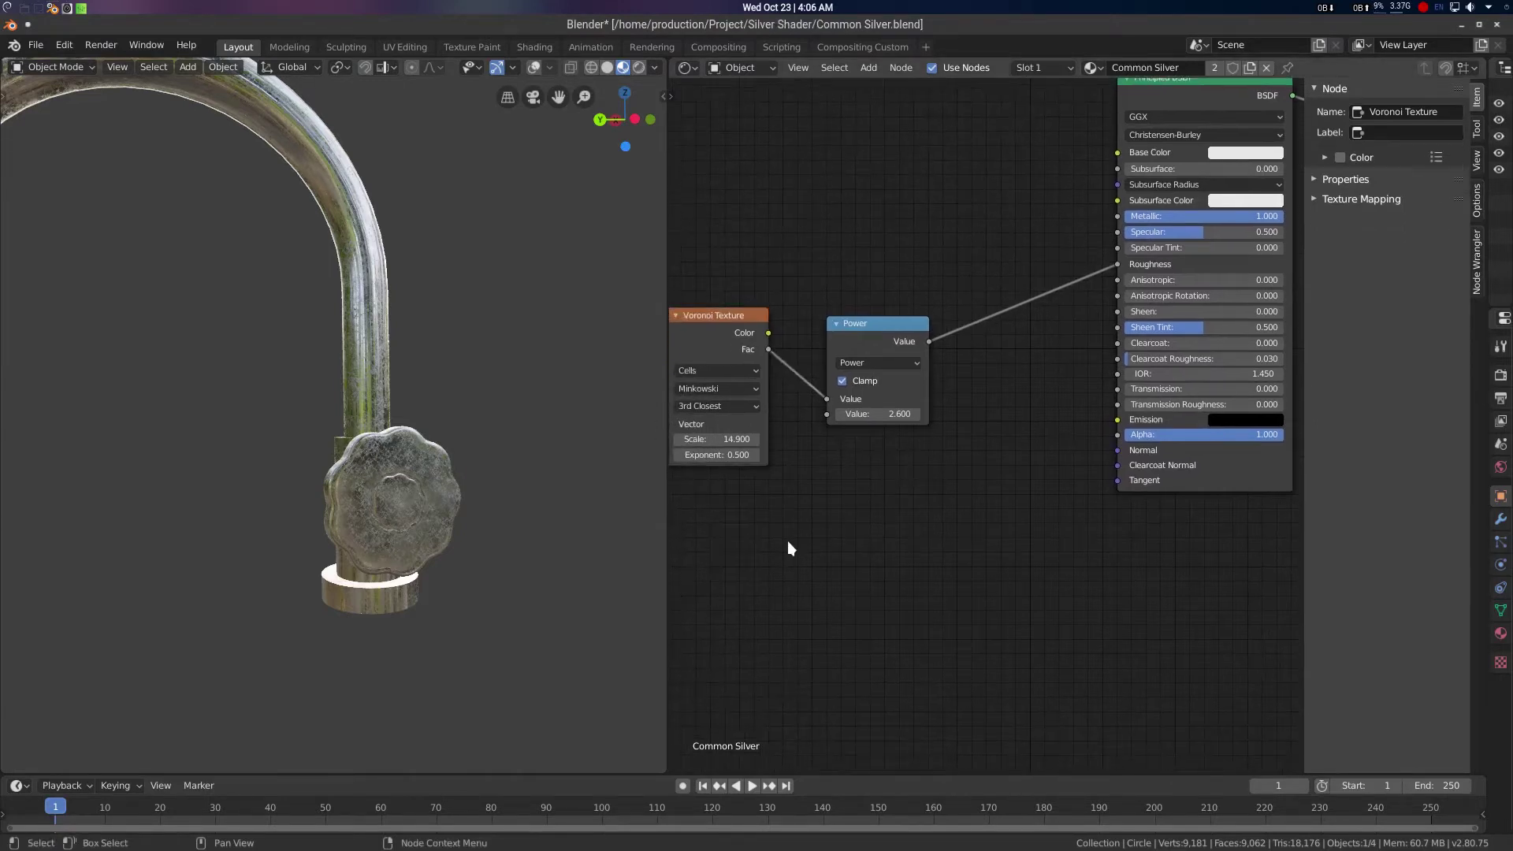
{"action": "key", "text": "shift+a"}
{"action": "left_click", "coordinate": [786, 541]}
{"action": "type", "text": "bum"}
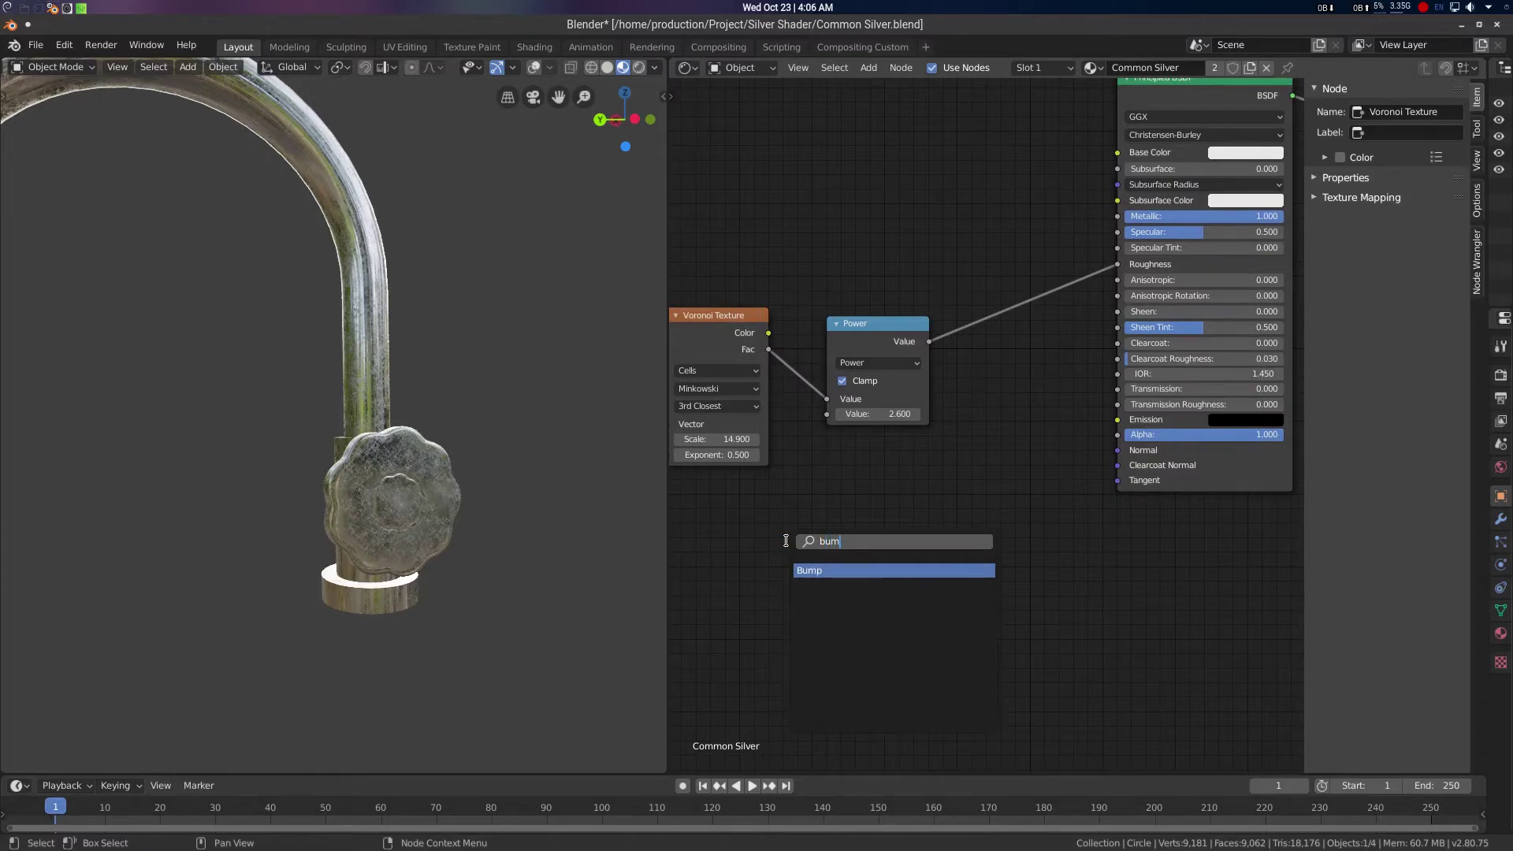
{"action": "key", "text": "Return"}
{"action": "left_click", "coordinate": [890, 531]}
Connect the Bump node's Normal output to the Principled BSDF's Normal input and check the tap handle
{"action": "middle_click_drag", "start_coordinate": [529, 533], "coordinate": [443, 490]}
{"action": "scroll", "coordinate": [446, 493], "scroll_direction": "up", "scroll_amount": 10}
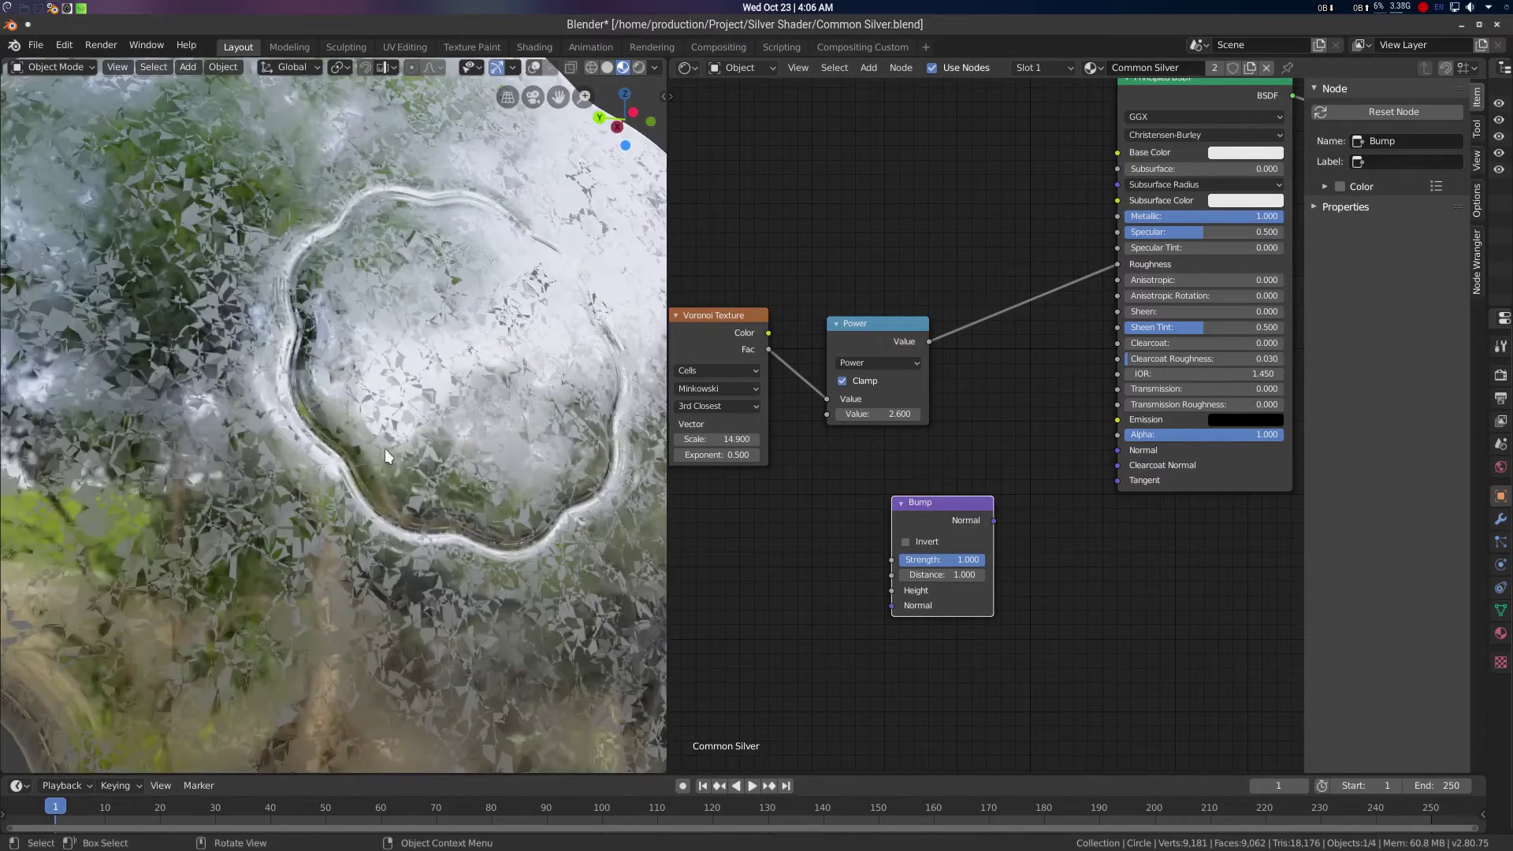
{"action": "scroll", "coordinate": [1048, 521], "scroll_direction": "down", "scroll_amount": 2}
{"action": "middle_click_drag", "start_coordinate": [1048, 522], "coordinate": [1002, 495]}
{"action": "scroll", "coordinate": [1025, 491], "scroll_direction": "up", "scroll_amount": 1}
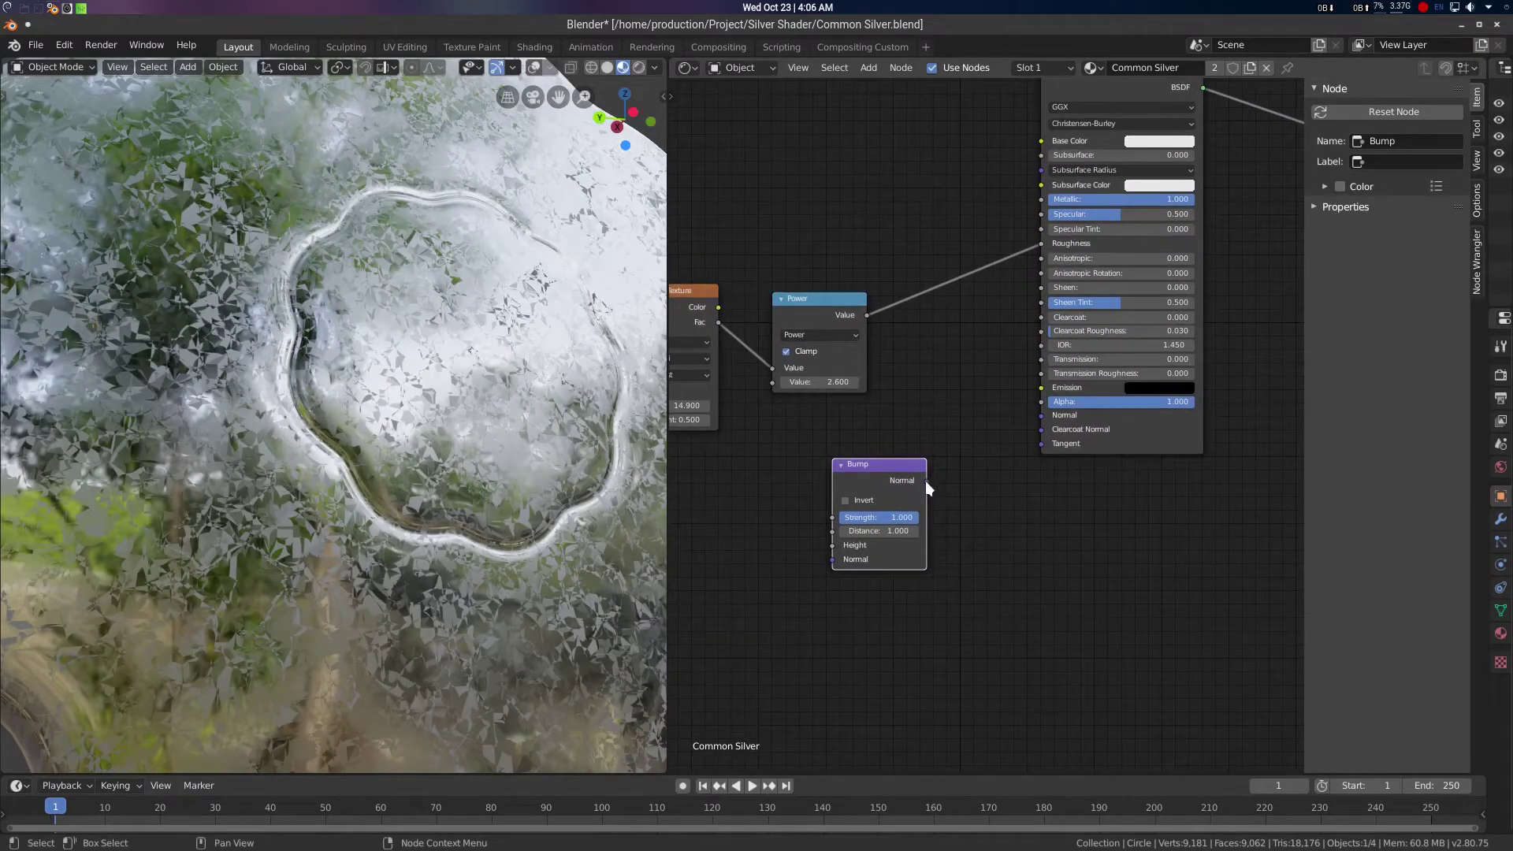
{"action": "left_click_drag", "start_coordinate": [927, 481], "coordinate": [1040, 415]}
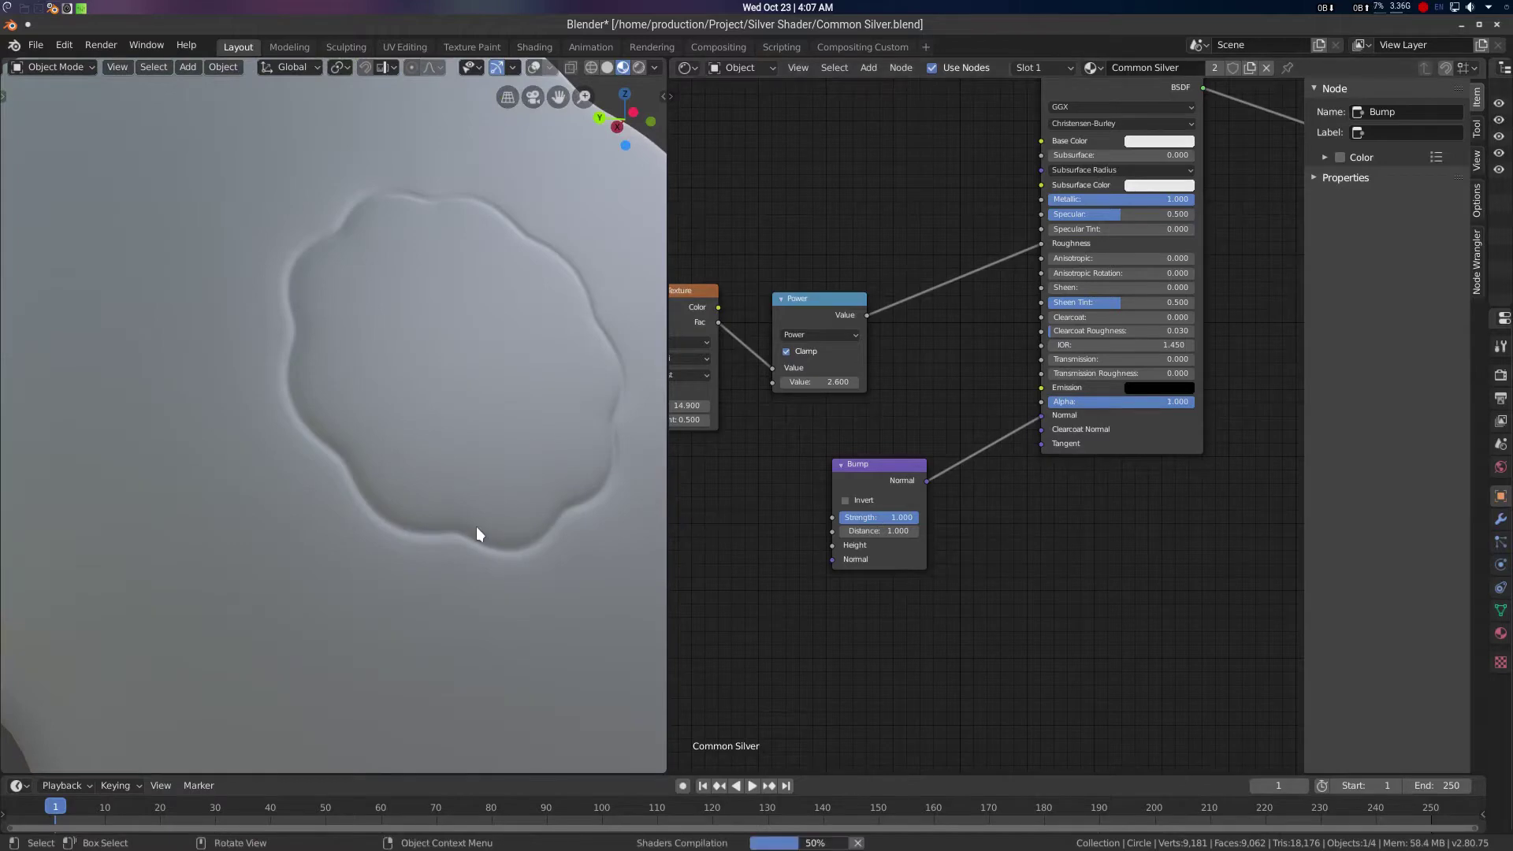
{"action": "scroll", "coordinate": [474, 493], "scroll_direction": "down", "scroll_amount": 5}
{"action": "middle_click_drag", "start_coordinate": [471, 498], "coordinate": [505, 521]}
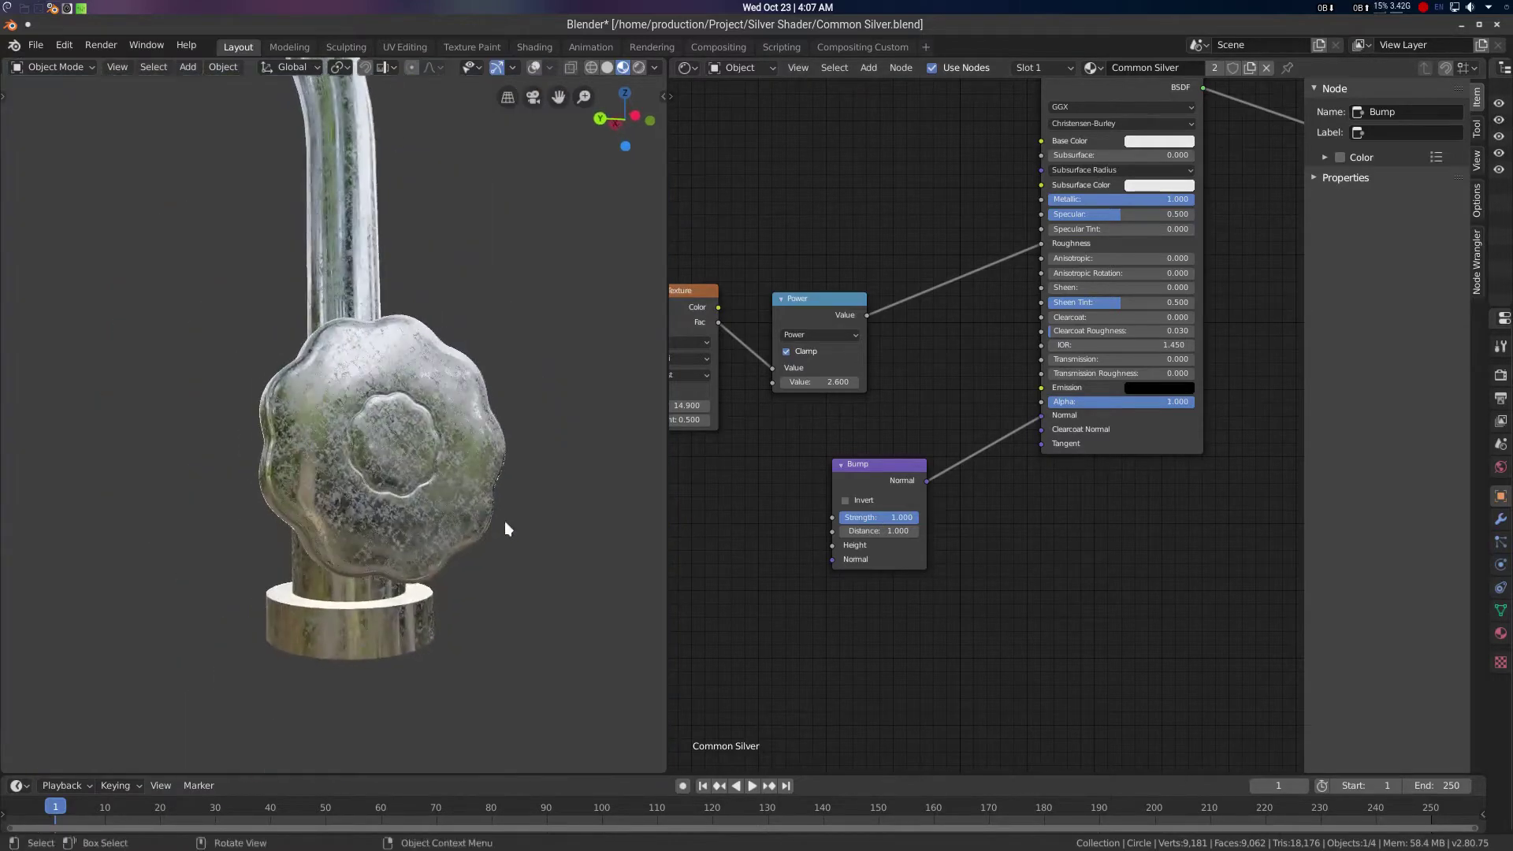
Connect the Power node's Value output to the Bump node's Height input and move the Bump node closer to the Principled BSDF
{"action": "middle_click_drag", "start_coordinate": [819, 578], "coordinate": [977, 543]}
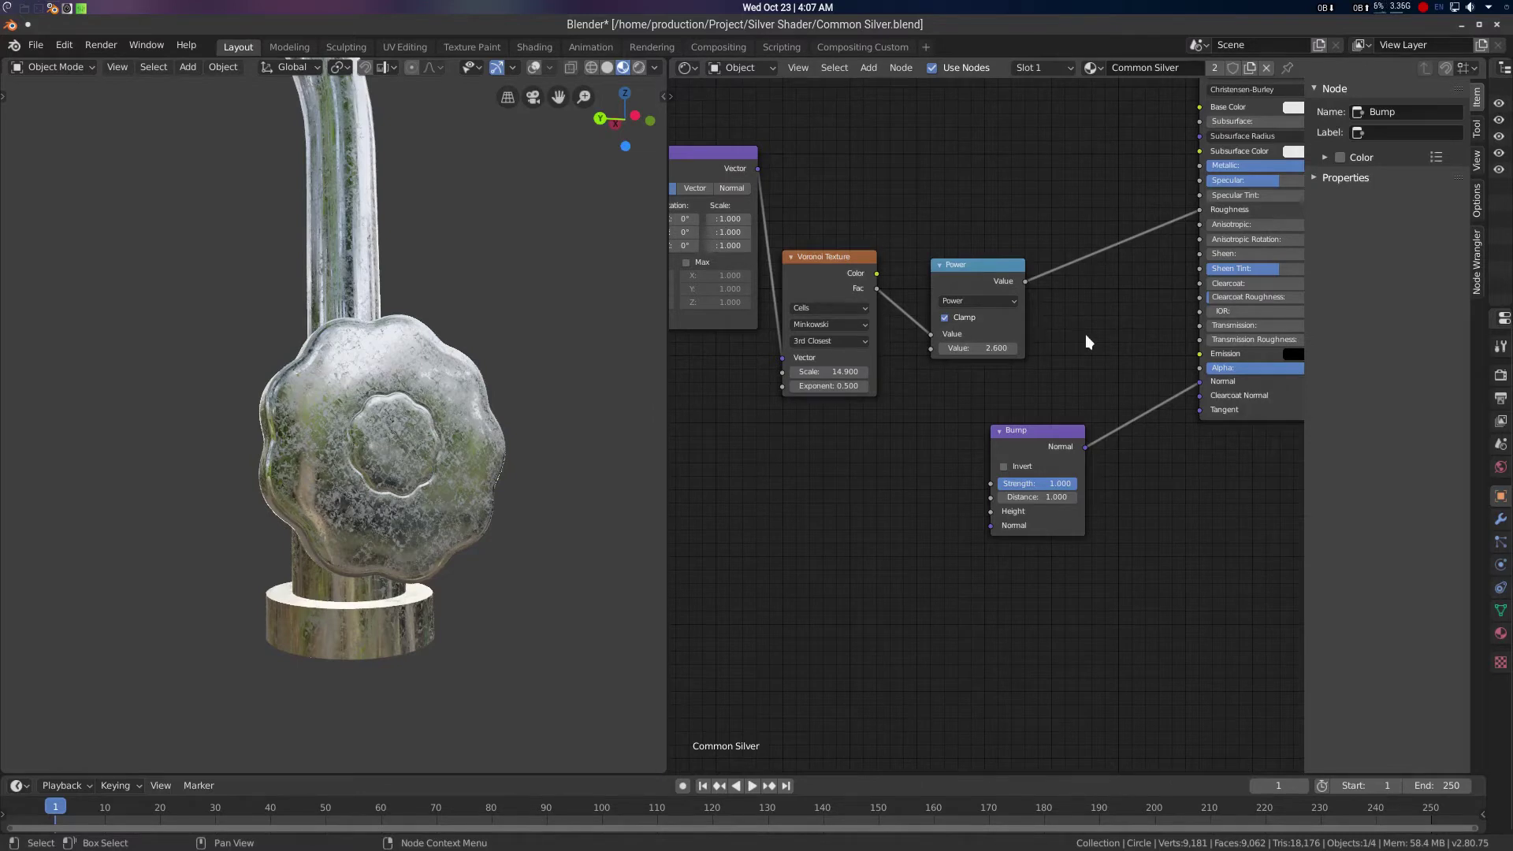
{"action": "mouse_move", "coordinate": [1026, 282]}
{"action": "left_mouse_down"}
{"action": "mouse_move", "coordinate": [982, 468]}
{"action": "mouse_move", "coordinate": [990, 510]}
{"action": "left_mouse_up"}
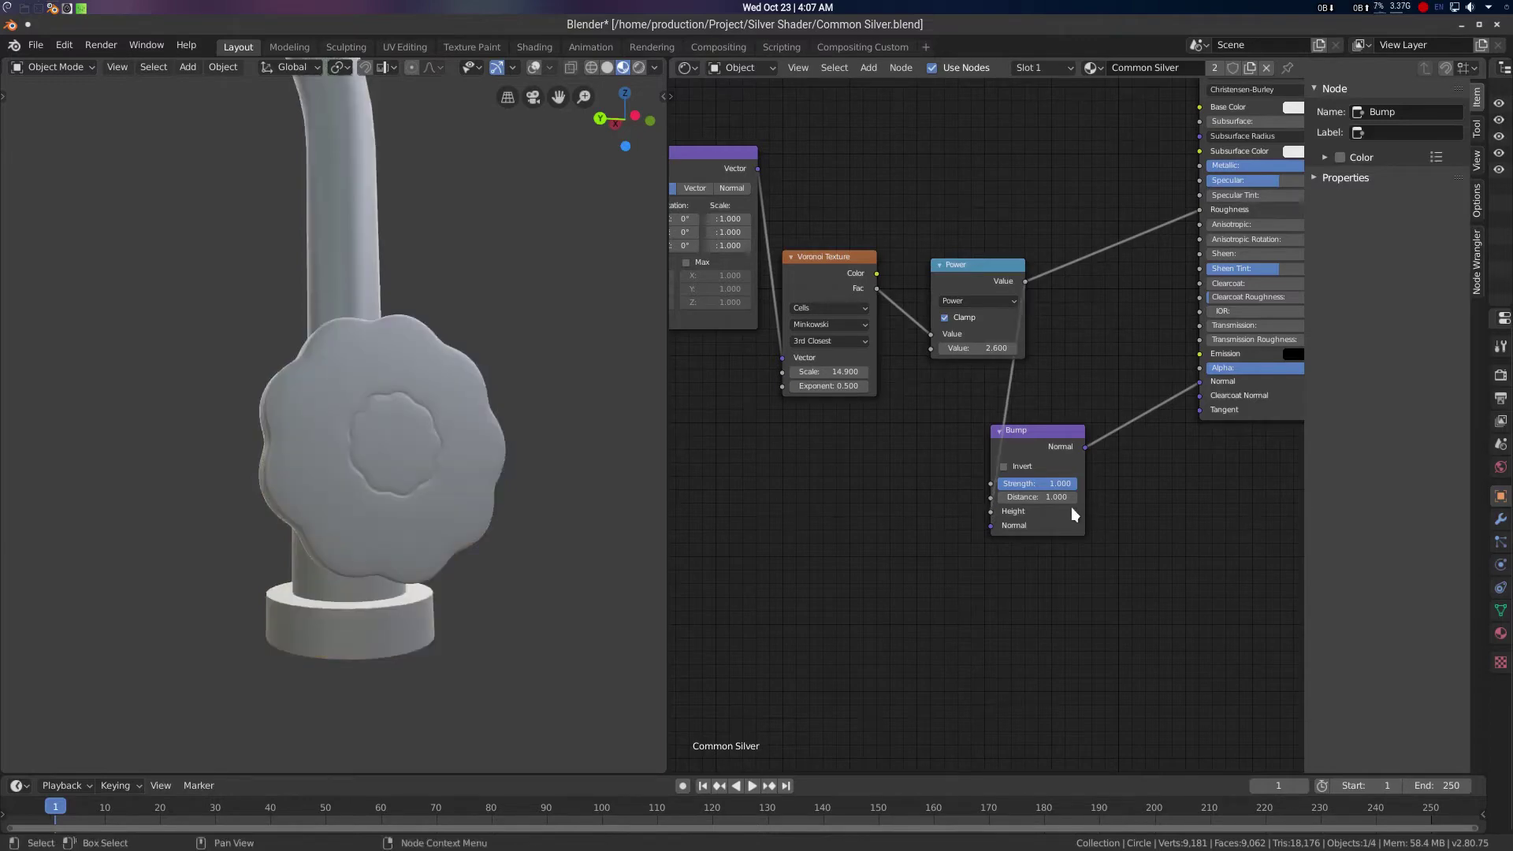
{"action": "scroll", "coordinate": [470, 484], "scroll_direction": "up", "scroll_amount": 3}
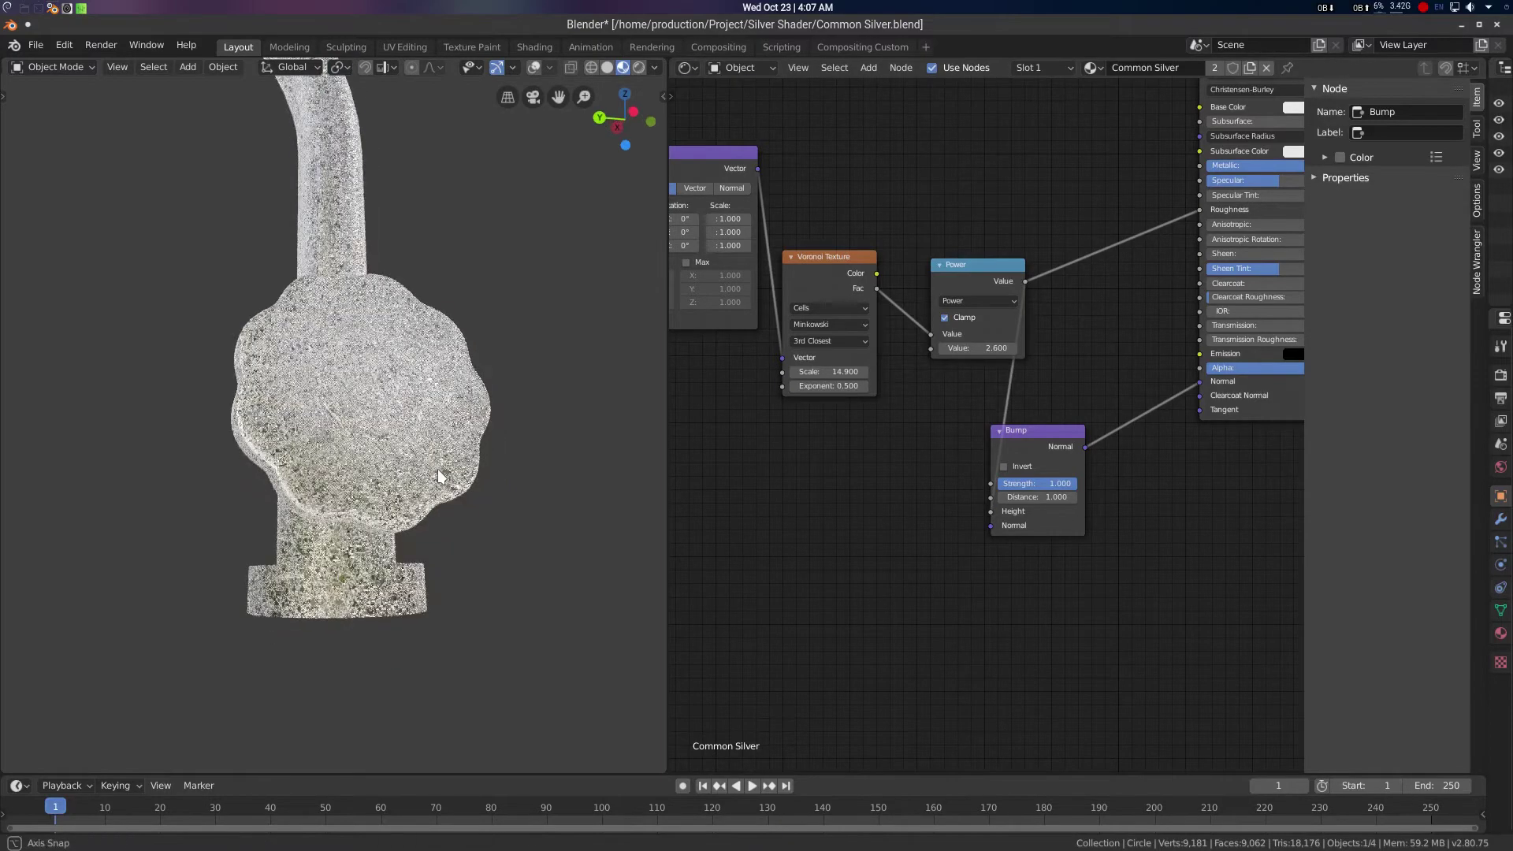
{"action": "left_click_drag", "start_coordinate": [1030, 432], "coordinate": [1088, 387]}
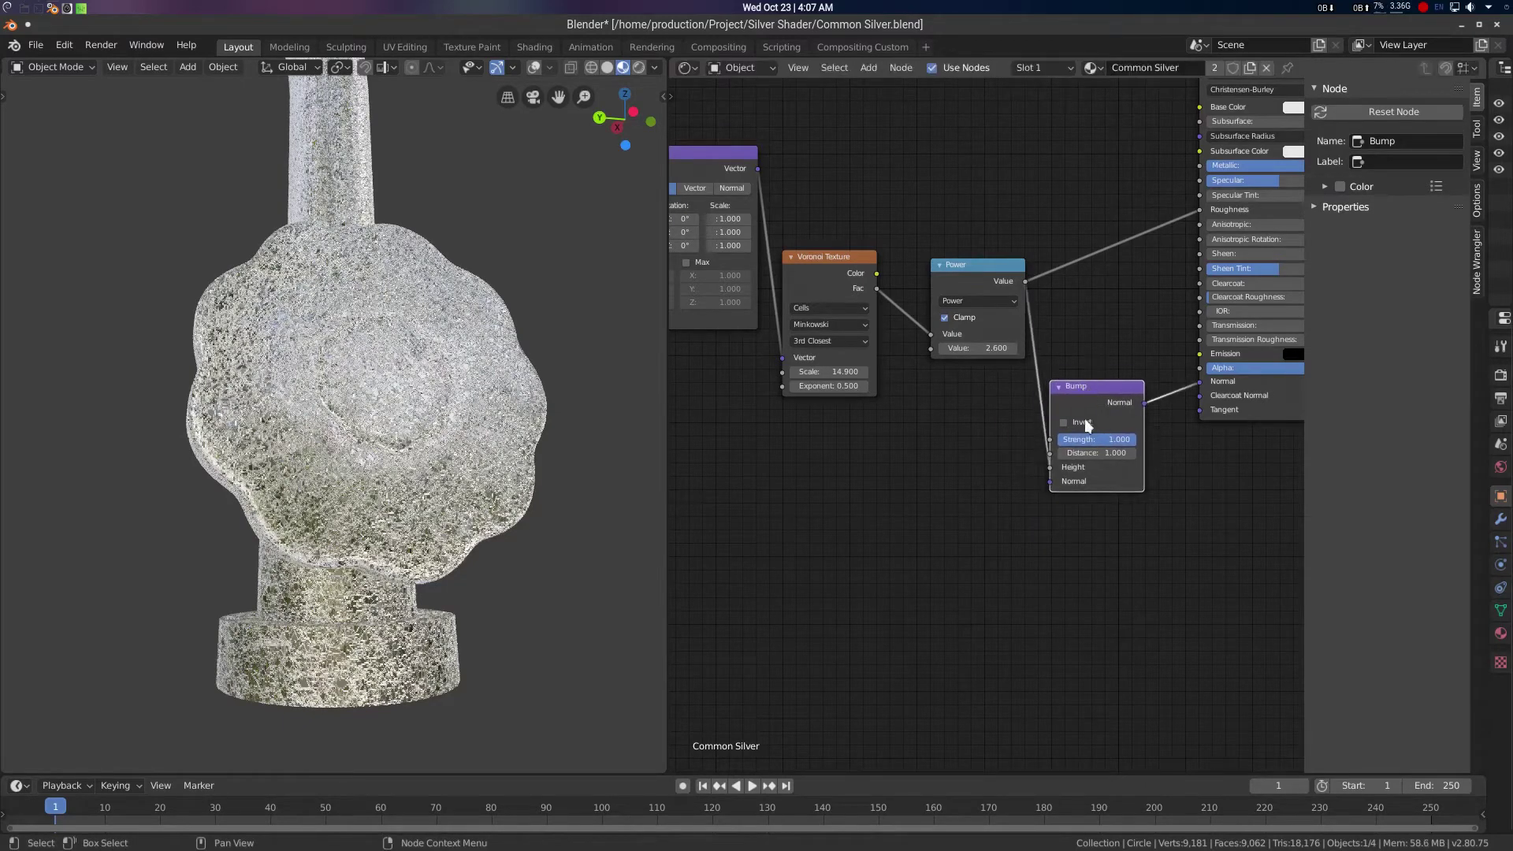
Add a Math node below the Voronoi Texture and set its operation to Multiply
{"action": "key", "text": "shift+a"}
{"action": "left_click", "coordinate": [790, 487]}
{"action": "type", "text": "math"}
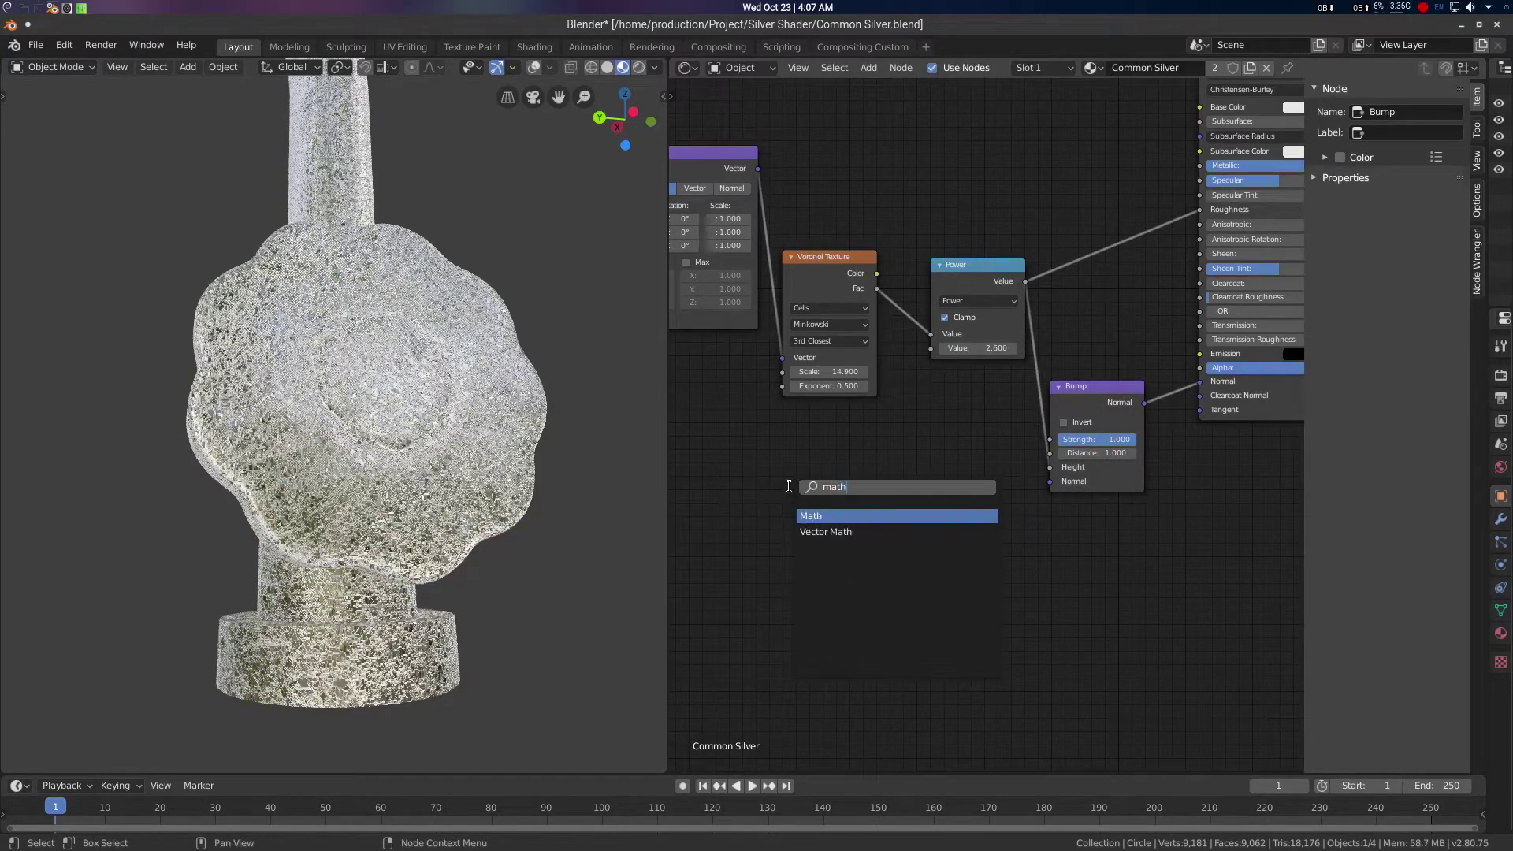
{"action": "key", "text": "Return"}
{"action": "left_click", "coordinate": [825, 514]}
{"action": "left_click", "coordinate": [842, 527]}
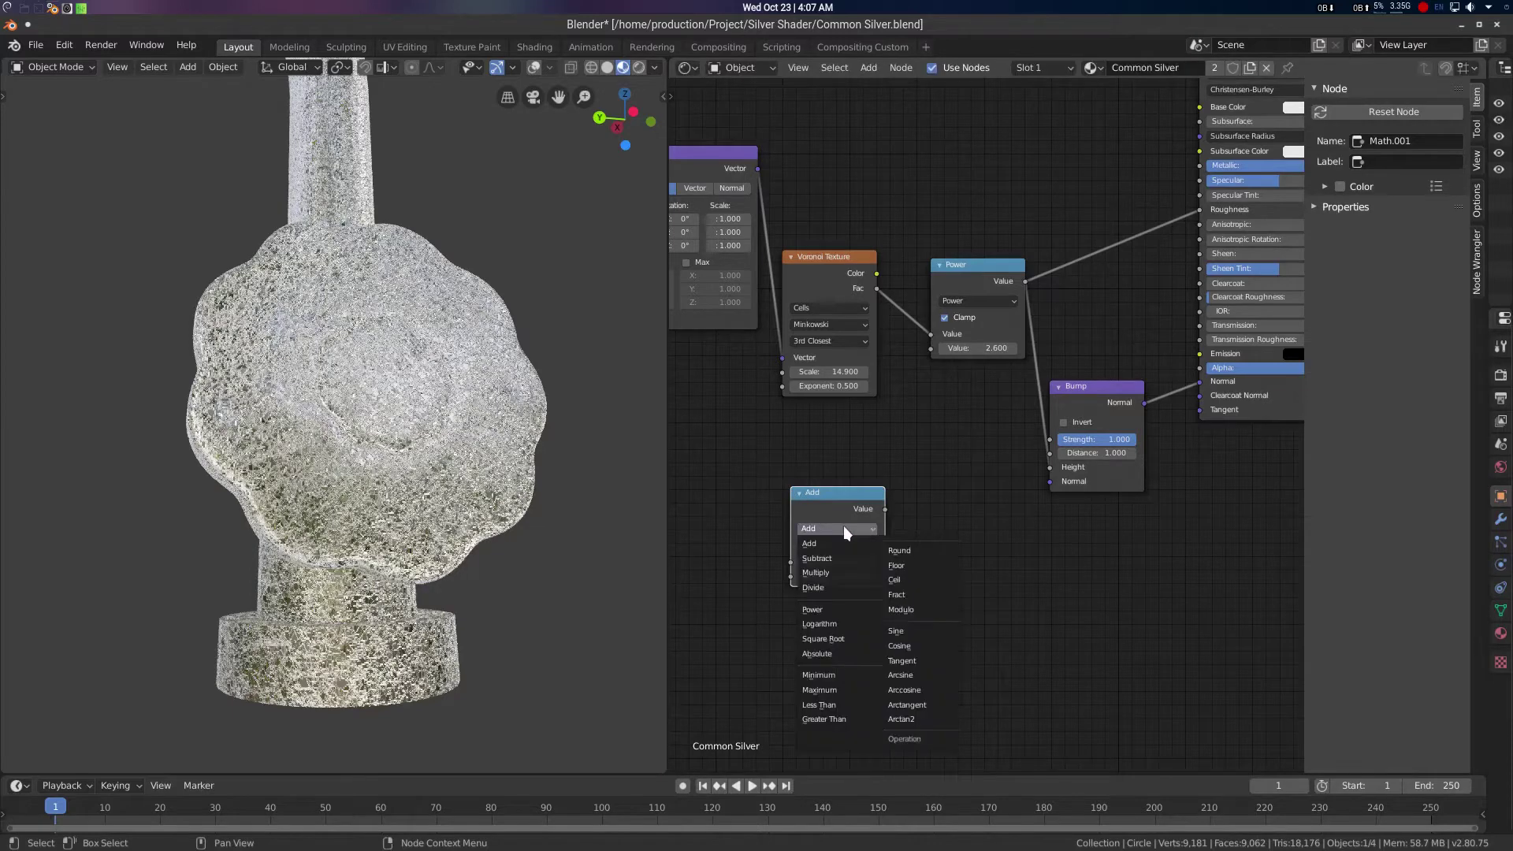
{"action": "left_click", "coordinate": [824, 572]}
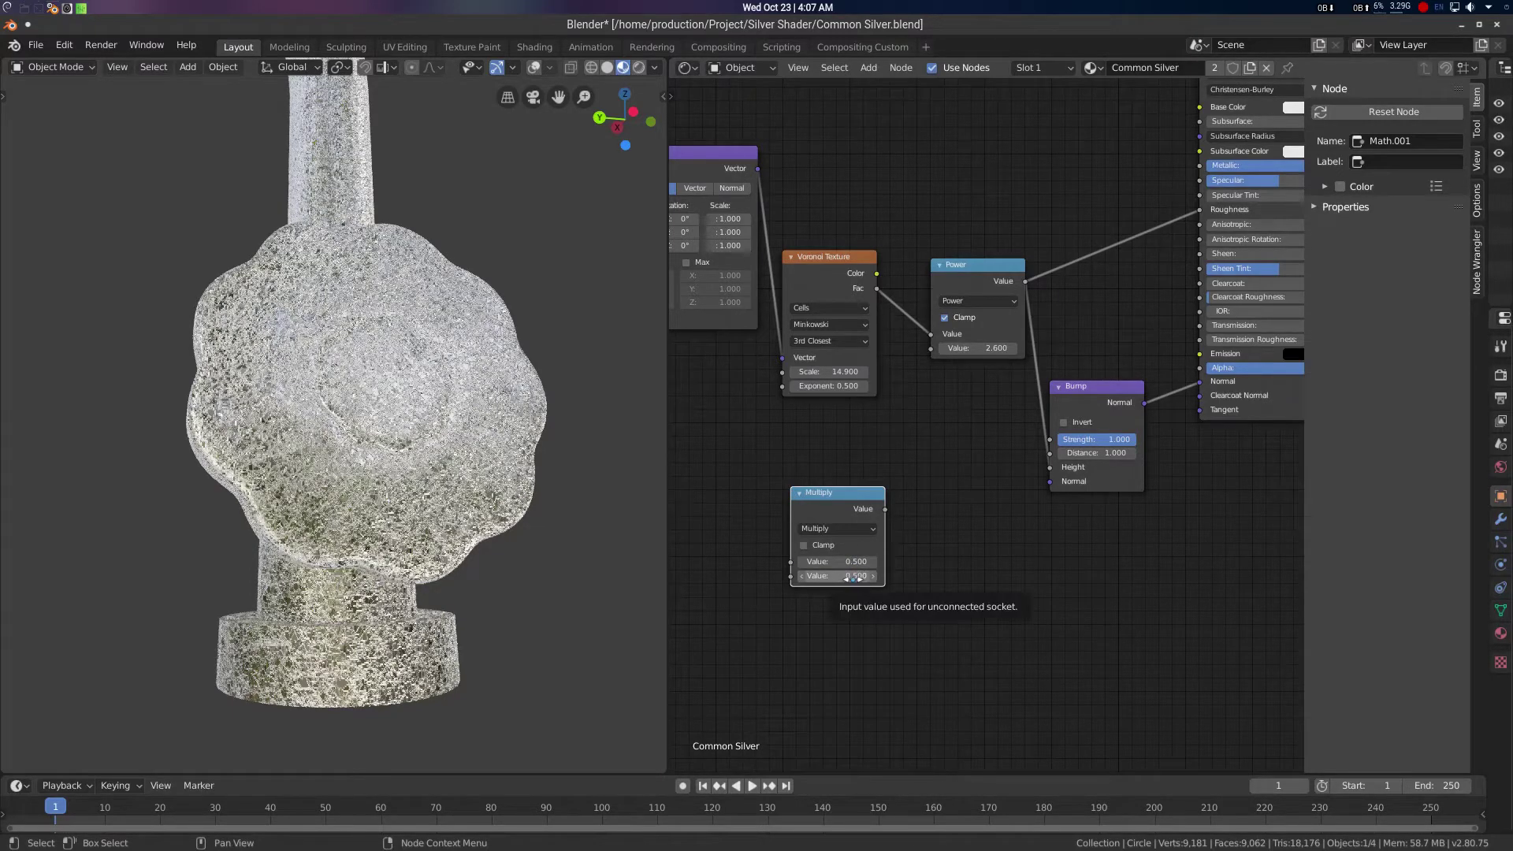
Set the Multiply node's second value to 0.010 and connect its output to the Bump node's Strength input
{"action": "left_click", "coordinate": [848, 576]}
{"action": "type", "text": ".0"}
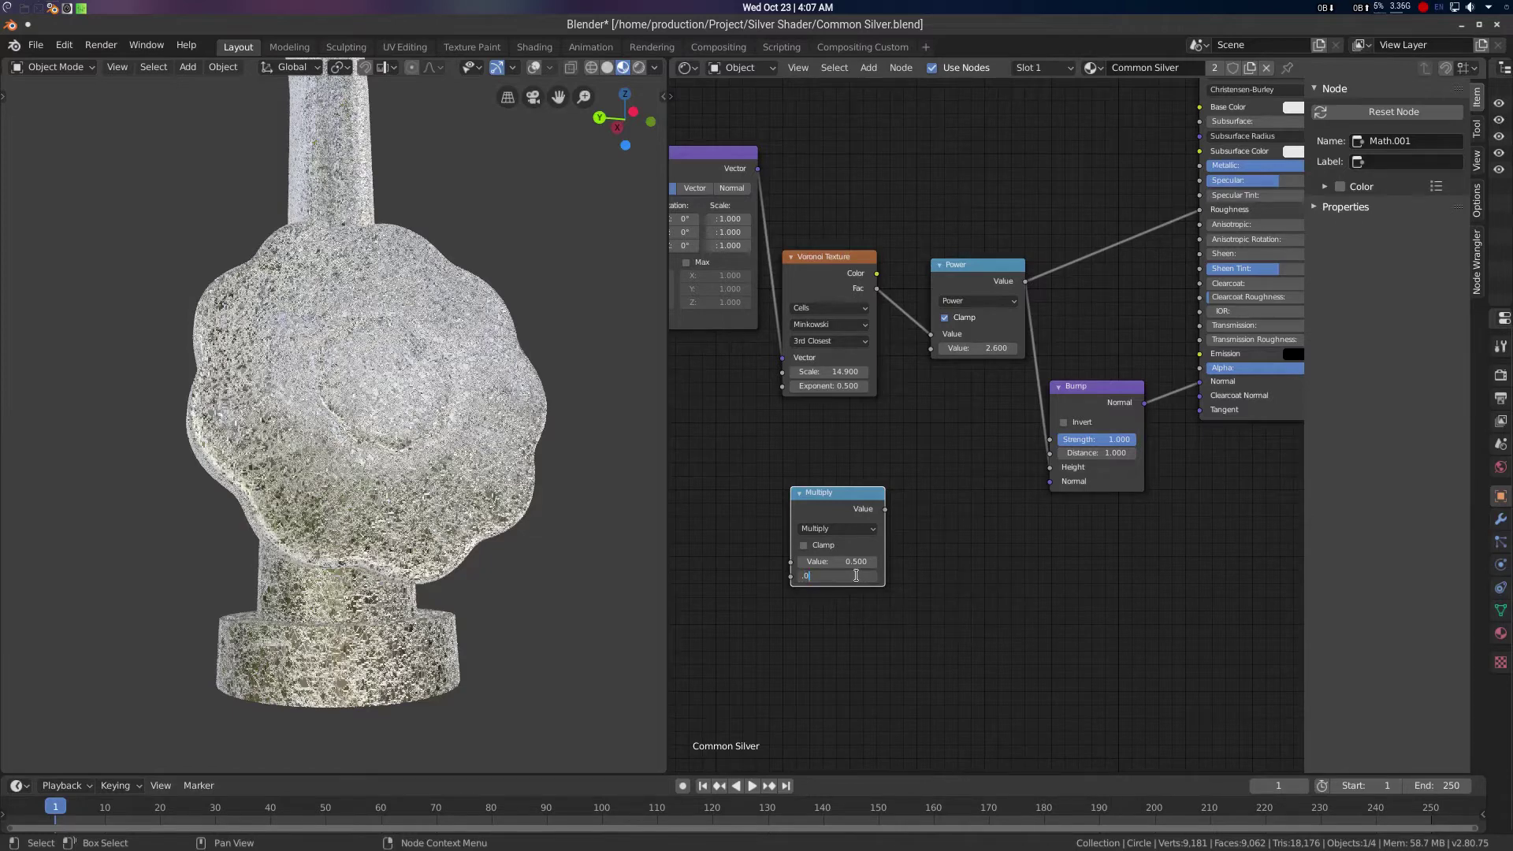
{"action": "type", "text": "1"}
{"action": "key", "text": "Return"}
{"action": "left_click_drag", "start_coordinate": [885, 509], "coordinate": [1054, 435]}
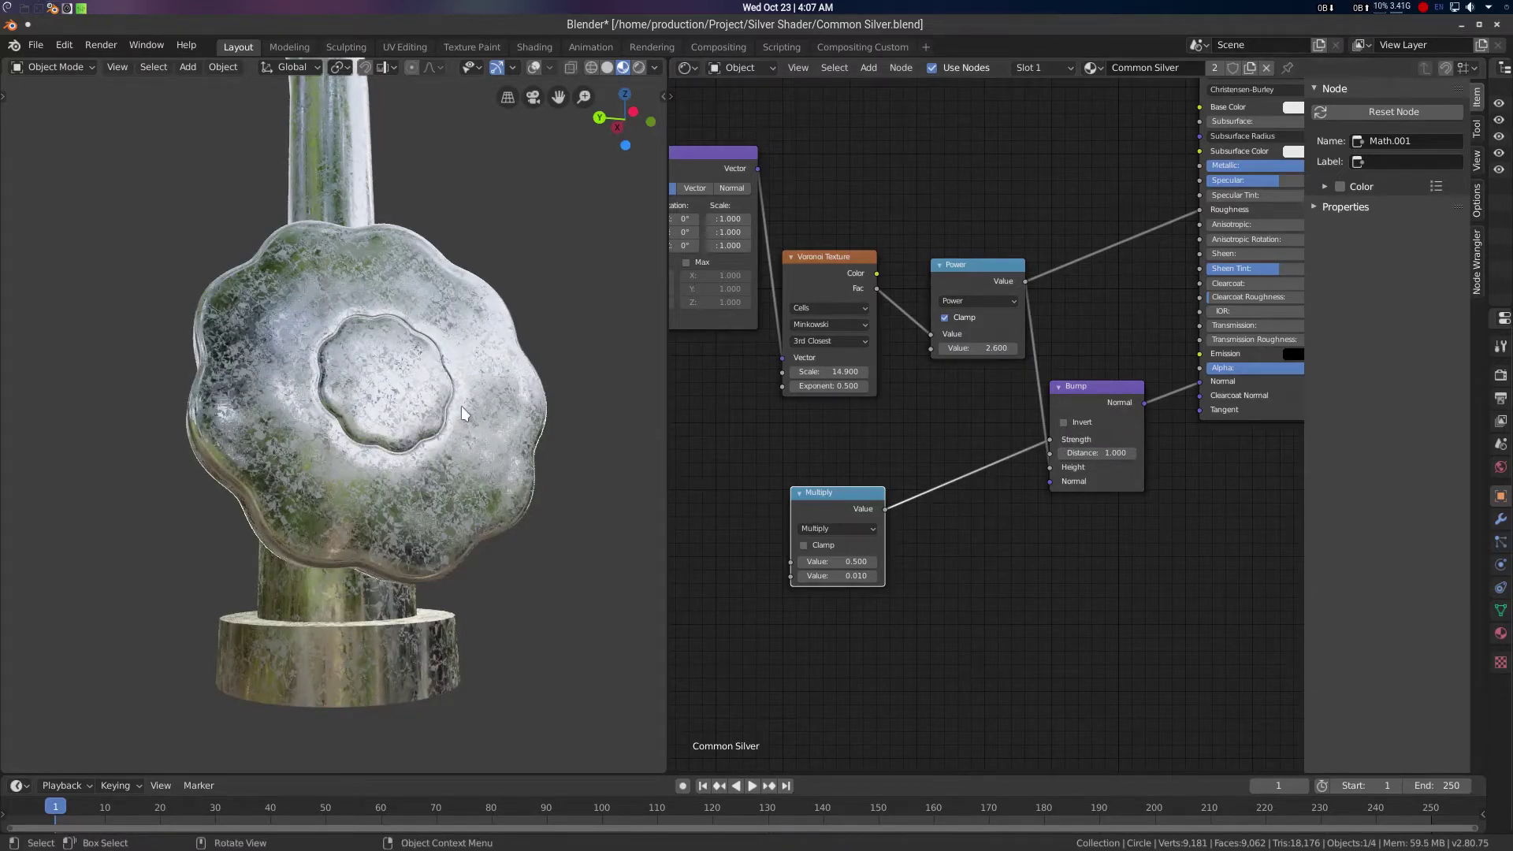
Set the Multiply node's first value to 1.500 and inspect the bump on the handle up close
{"action": "left_click", "coordinate": [836, 561]}
{"action": "type", "text": ".9"}
{"action": "key", "text": "Return"}
{"action": "left_click_drag", "start_coordinate": [837, 561], "coordinate": [850, 561]}
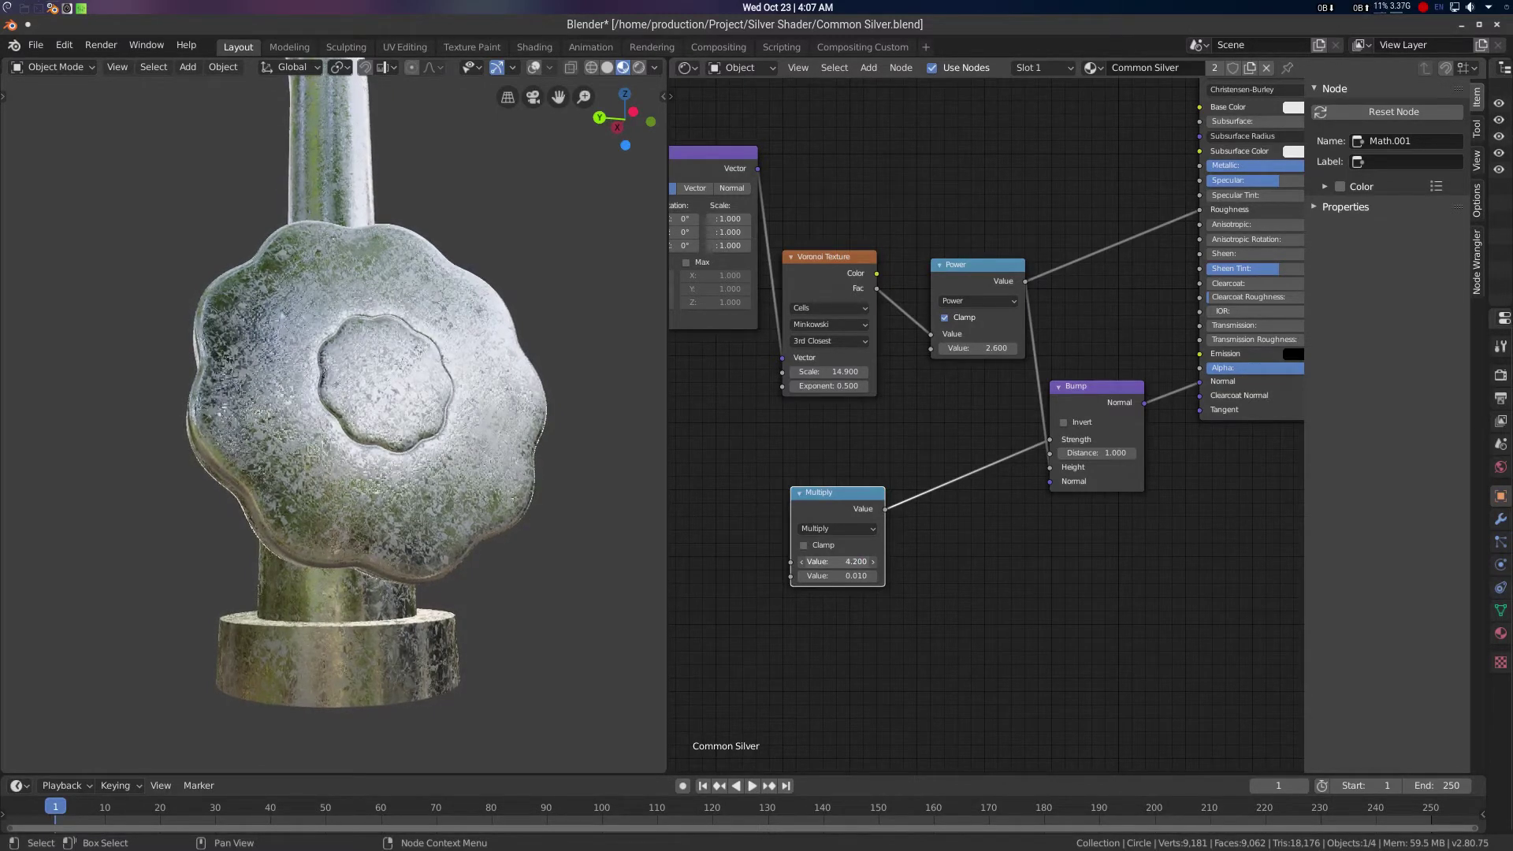
{"action": "left_click", "coordinate": [857, 561]}
{"action": "type", "text": "2.9"}
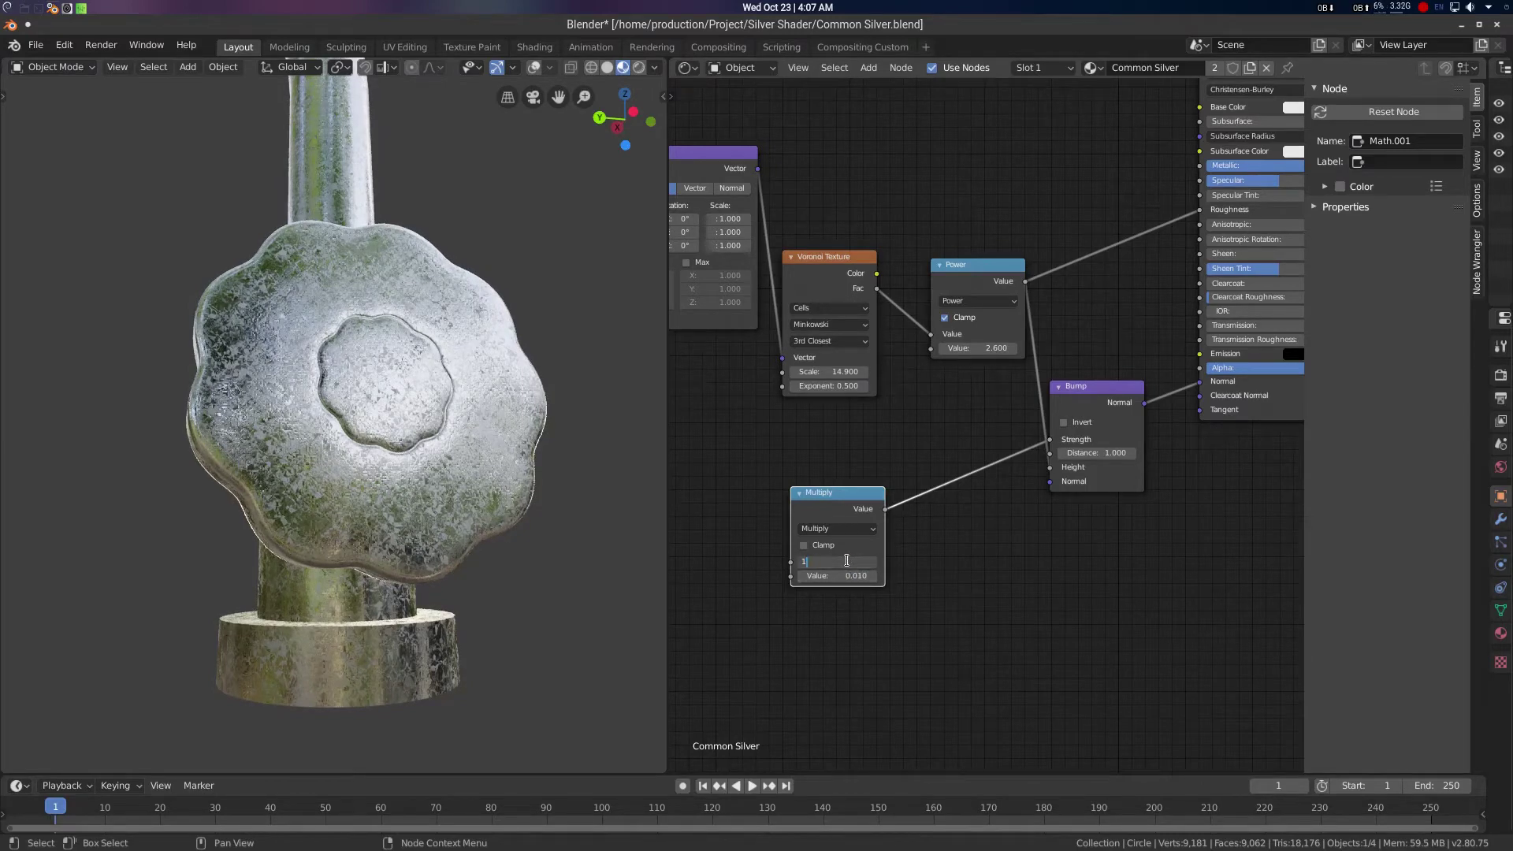
{"action": "key", "text": "Return"}
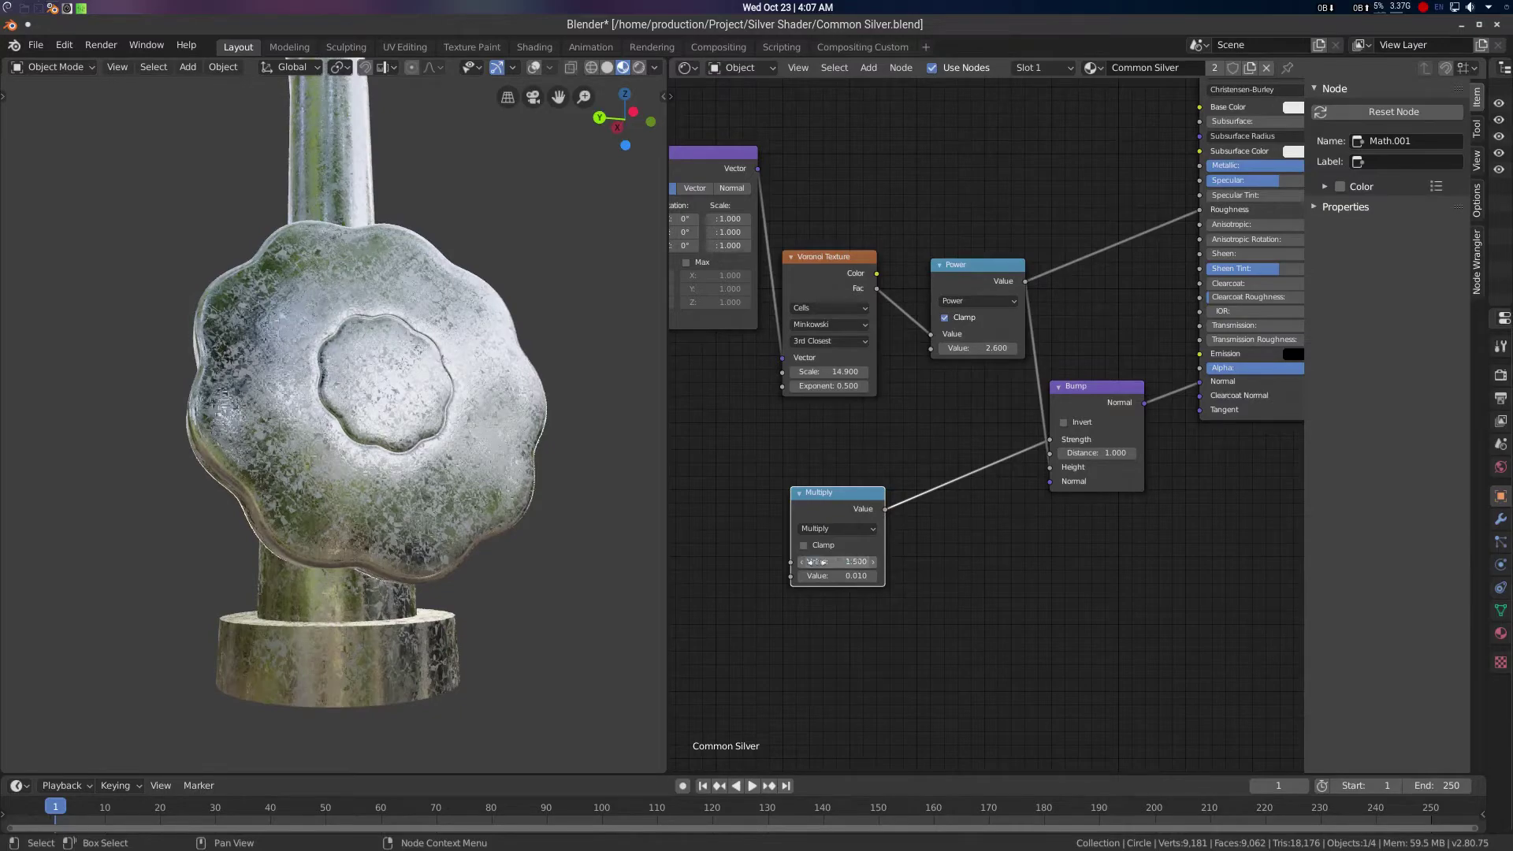
{"action": "middle_click_drag", "start_coordinate": [543, 419], "coordinate": [517, 389]}
{"action": "scroll", "coordinate": [530, 432], "scroll_direction": "up", "scroll_amount": 5}
{"action": "scroll", "coordinate": [518, 423], "scroll_direction": "down", "scroll_amount": 5}
Disconnect the Power node from the Principled BSDF's Roughness to examine the bump alone, and reconnect it
{"action": "middle_click_drag", "start_coordinate": [855, 420], "coordinate": [701, 473]}
{"action": "scroll", "coordinate": [977, 410], "scroll_direction": "down", "scroll_amount": 2}
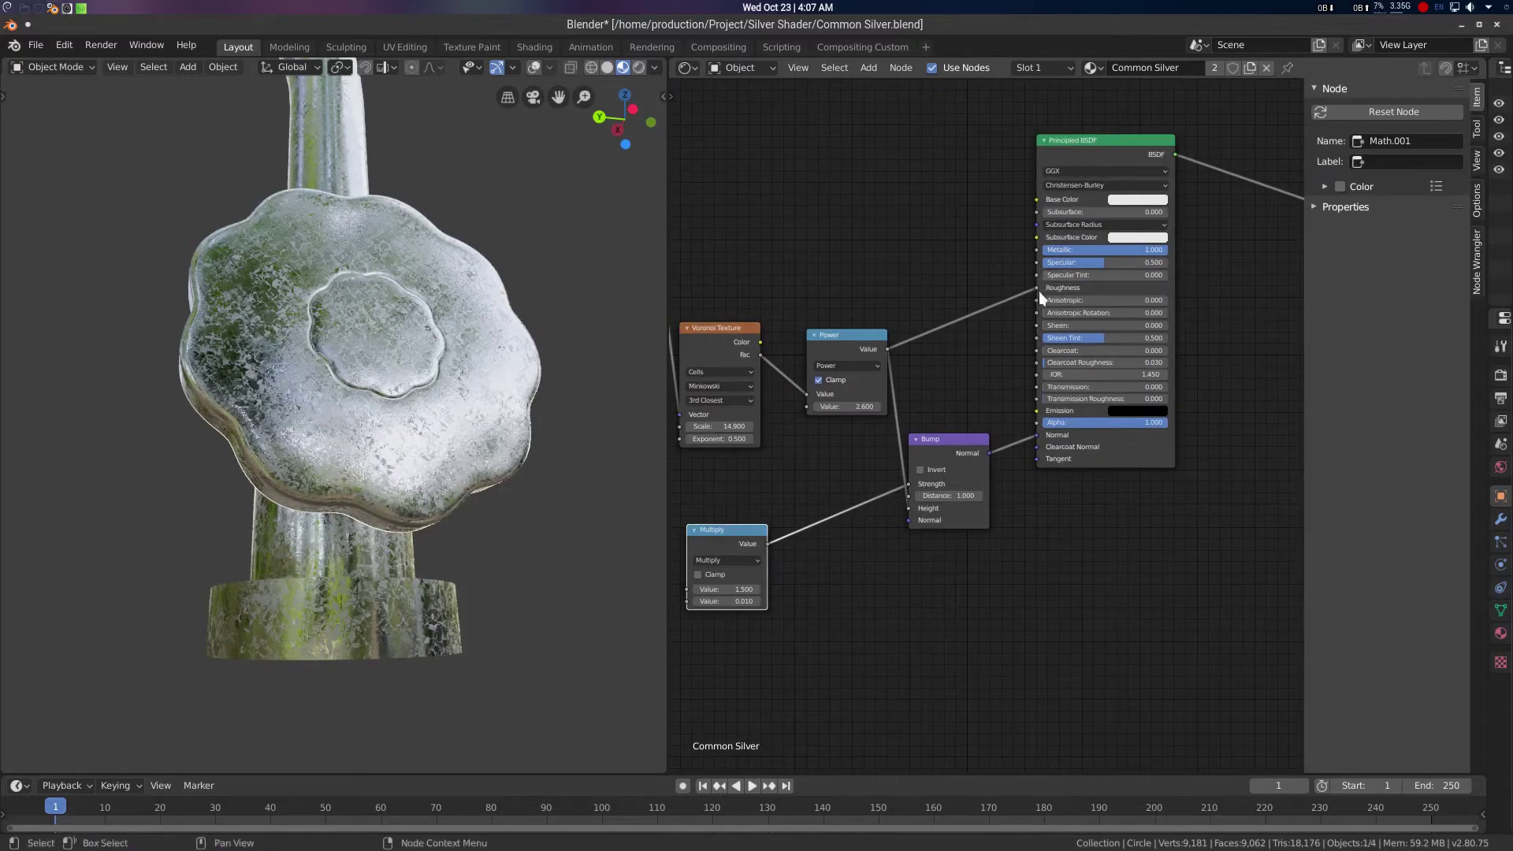
{"action": "left_click_drag", "start_coordinate": [1037, 287], "coordinate": [894, 342]}
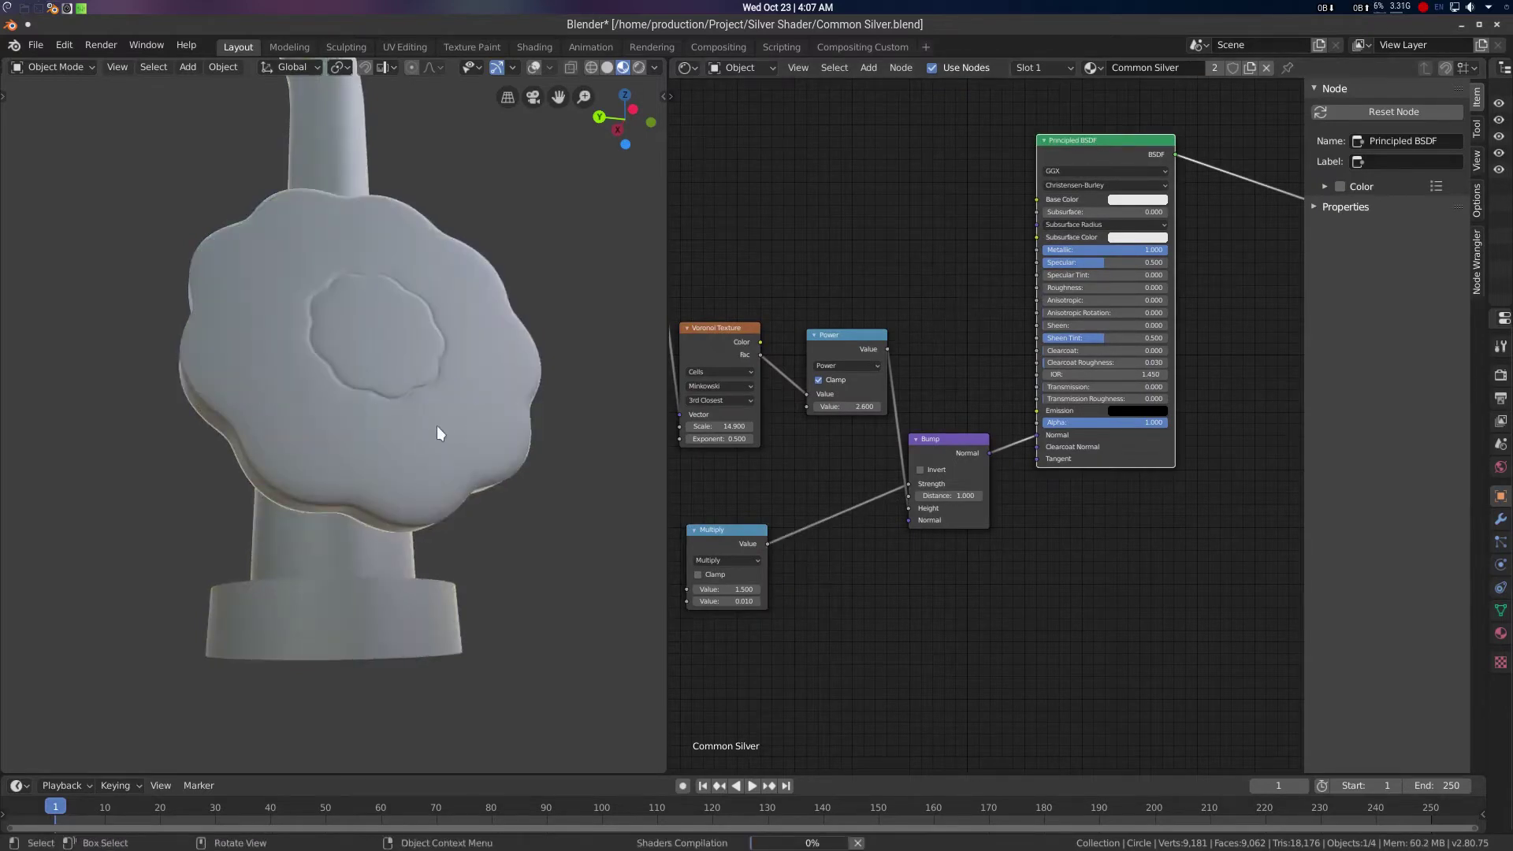
{"action": "middle_click_drag", "start_coordinate": [378, 369], "coordinate": [413, 448]}
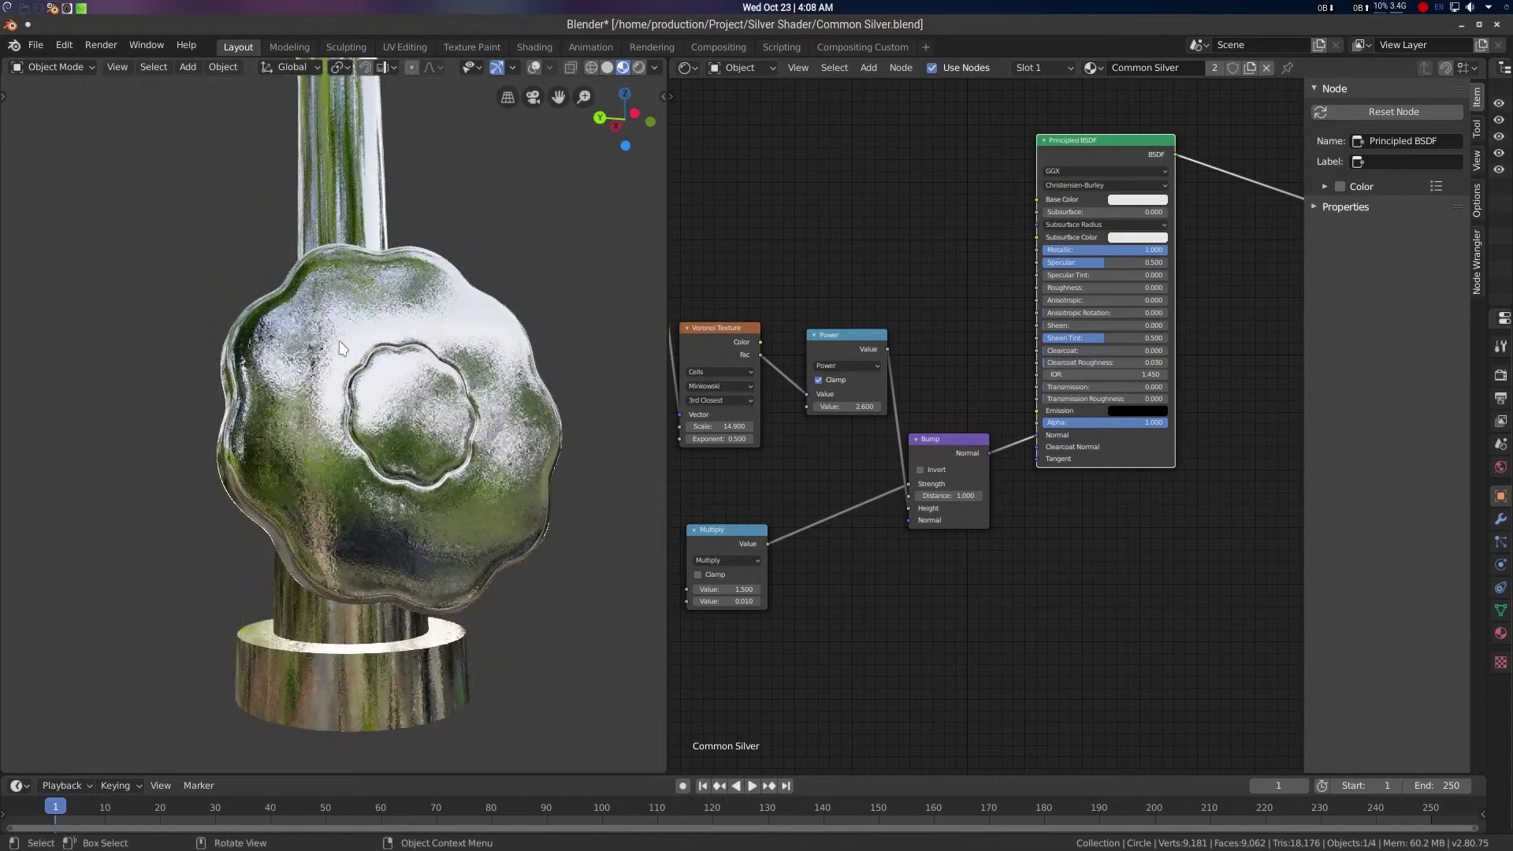
{"action": "middle_click_drag", "start_coordinate": [443, 542], "coordinate": [438, 502]}
{"action": "left_click_drag", "start_coordinate": [887, 348], "coordinate": [1032, 287]}
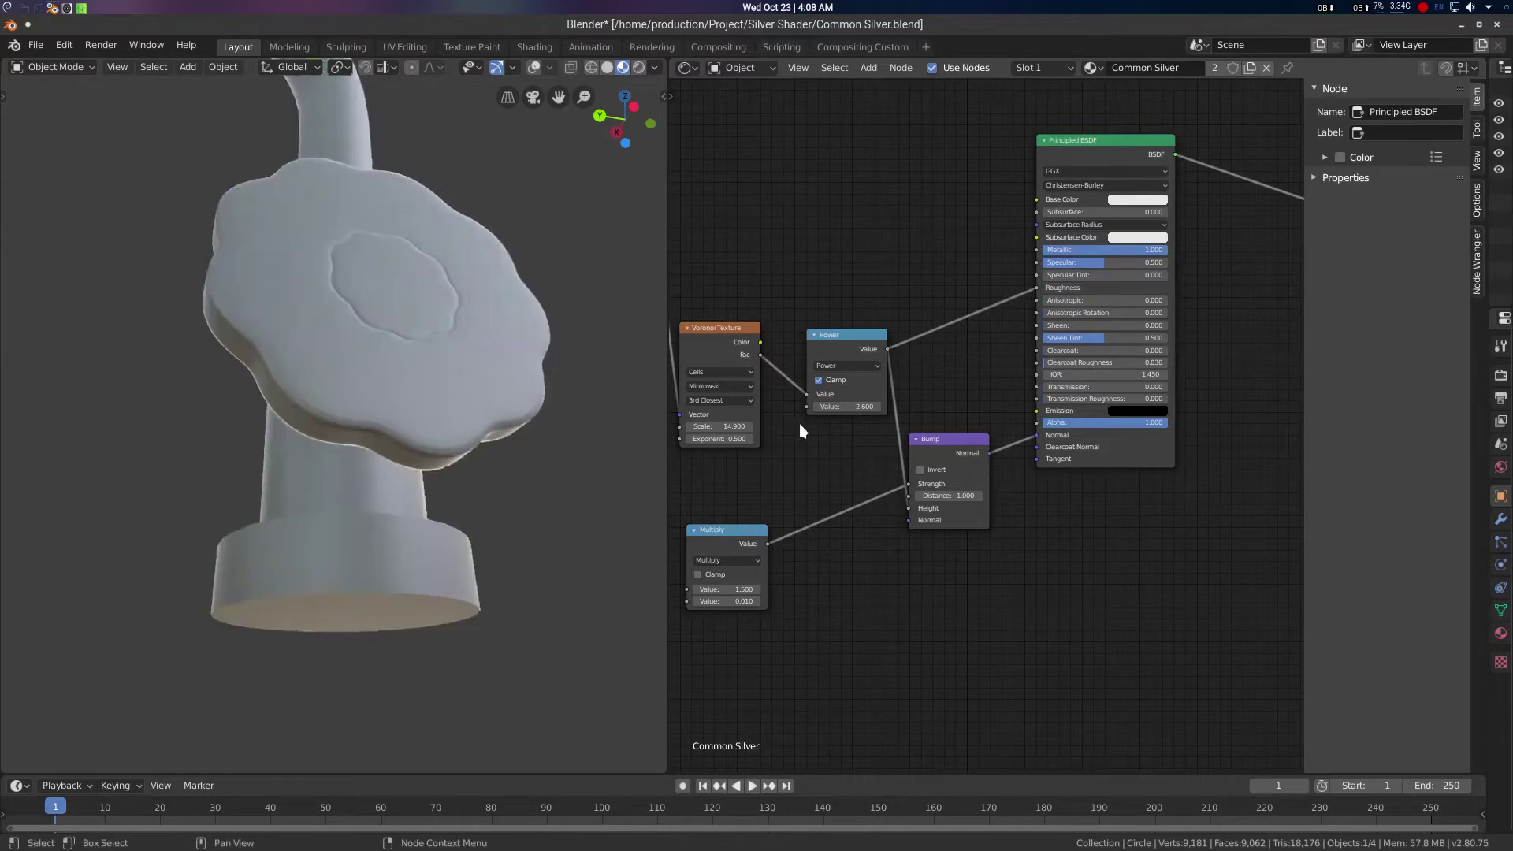
Try a value of 12.000 as the Power node's exponent
{"action": "middle_click_drag", "start_coordinate": [821, 457], "coordinate": [957, 445]}
{"action": "scroll", "coordinate": [1110, 434], "scroll_direction": "up", "scroll_amount": 3}
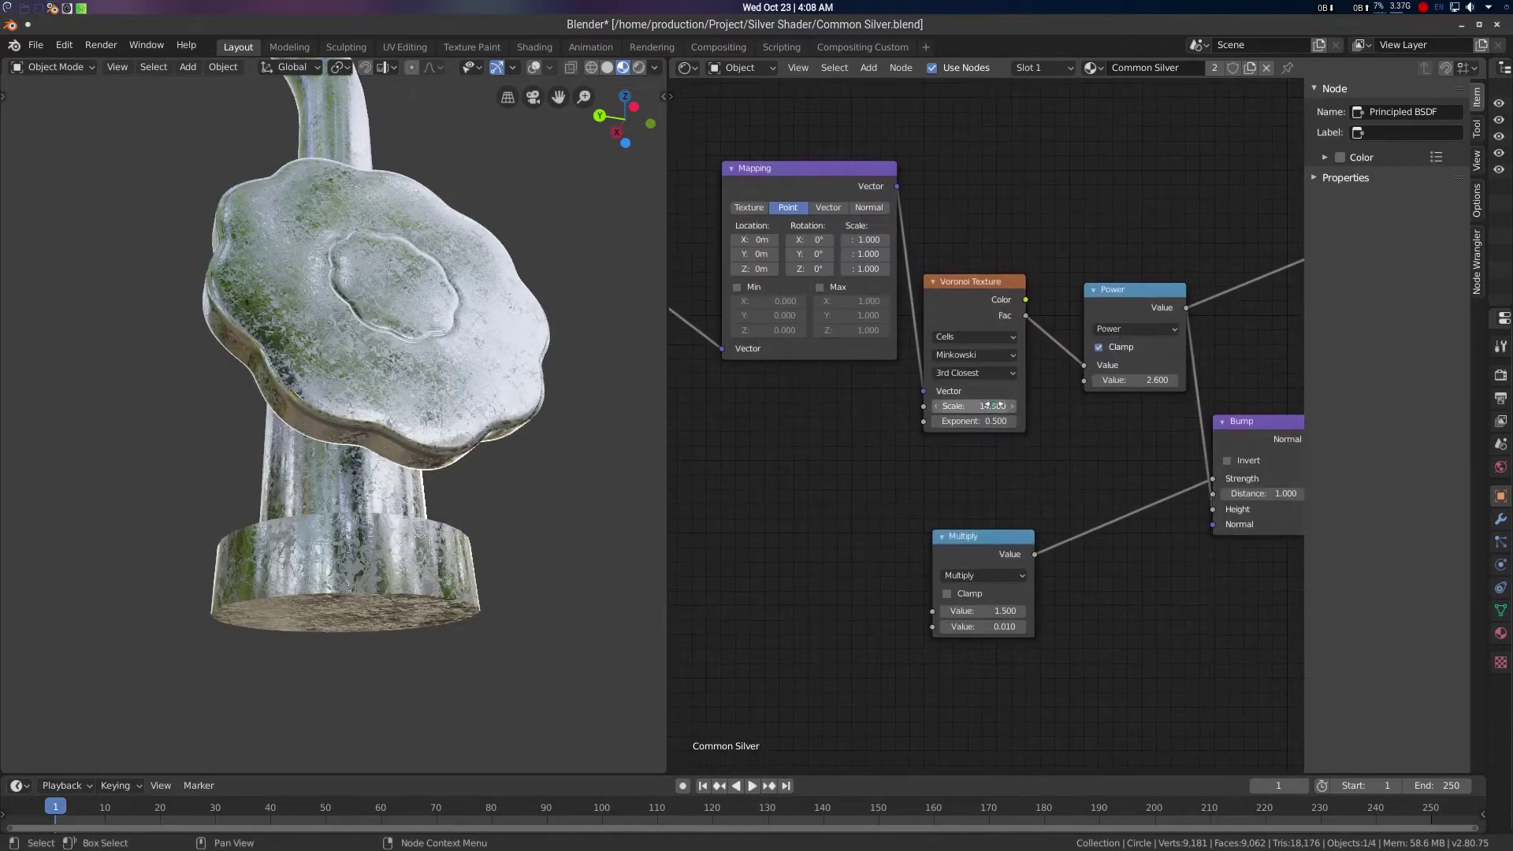
{"action": "middle_click_drag", "start_coordinate": [1131, 399], "coordinate": [954, 427]}
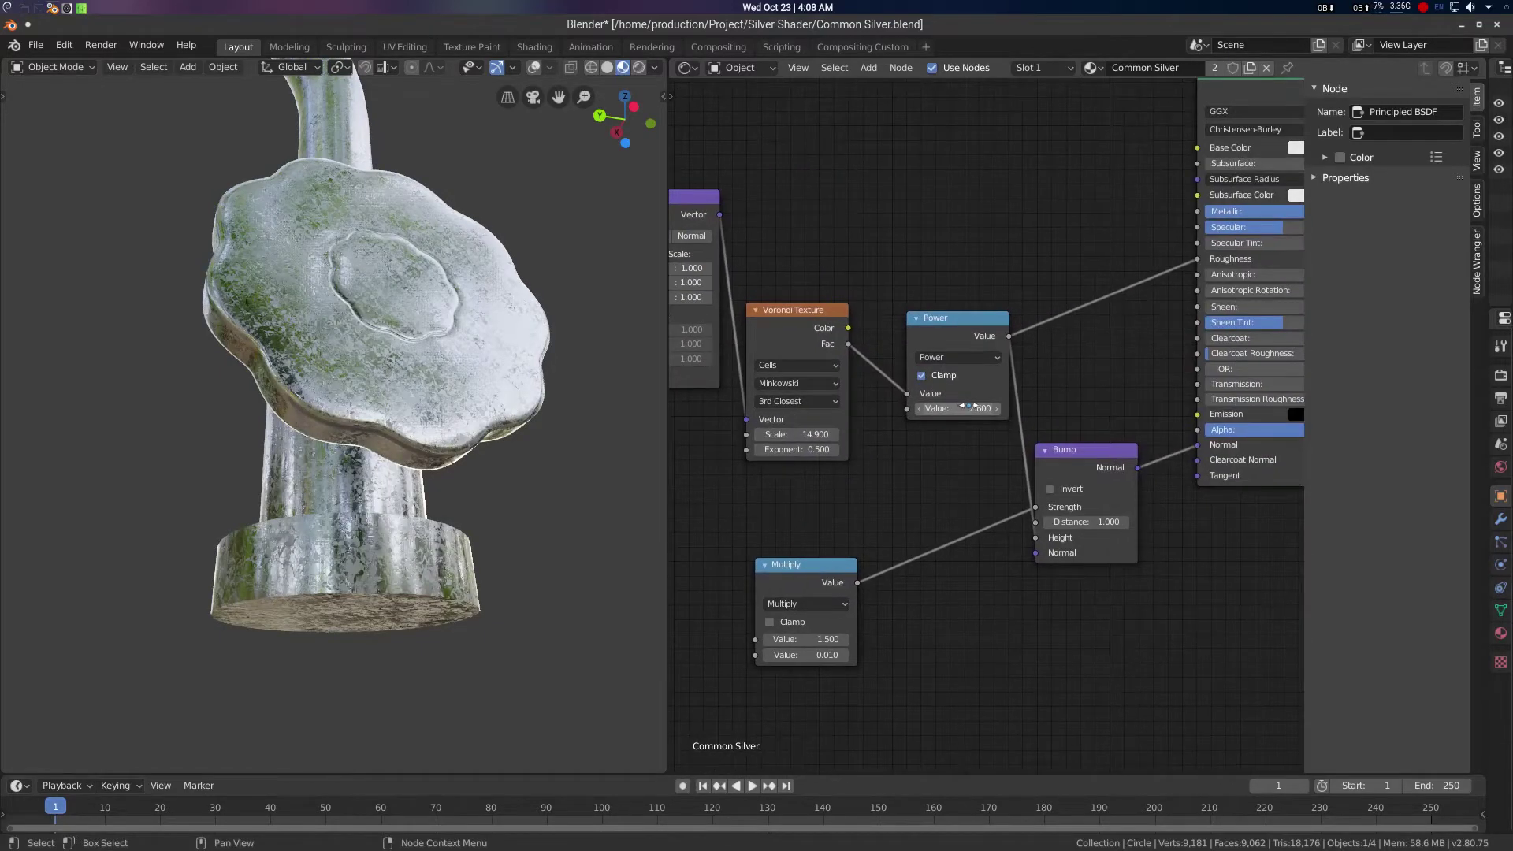
{"action": "left_click_drag", "start_coordinate": [965, 407], "coordinate": [1284, 407]}
{"action": "left_click_drag", "start_coordinate": [1025, 409], "coordinate": [992, 409]}
{"action": "left_click", "coordinate": [965, 406]}
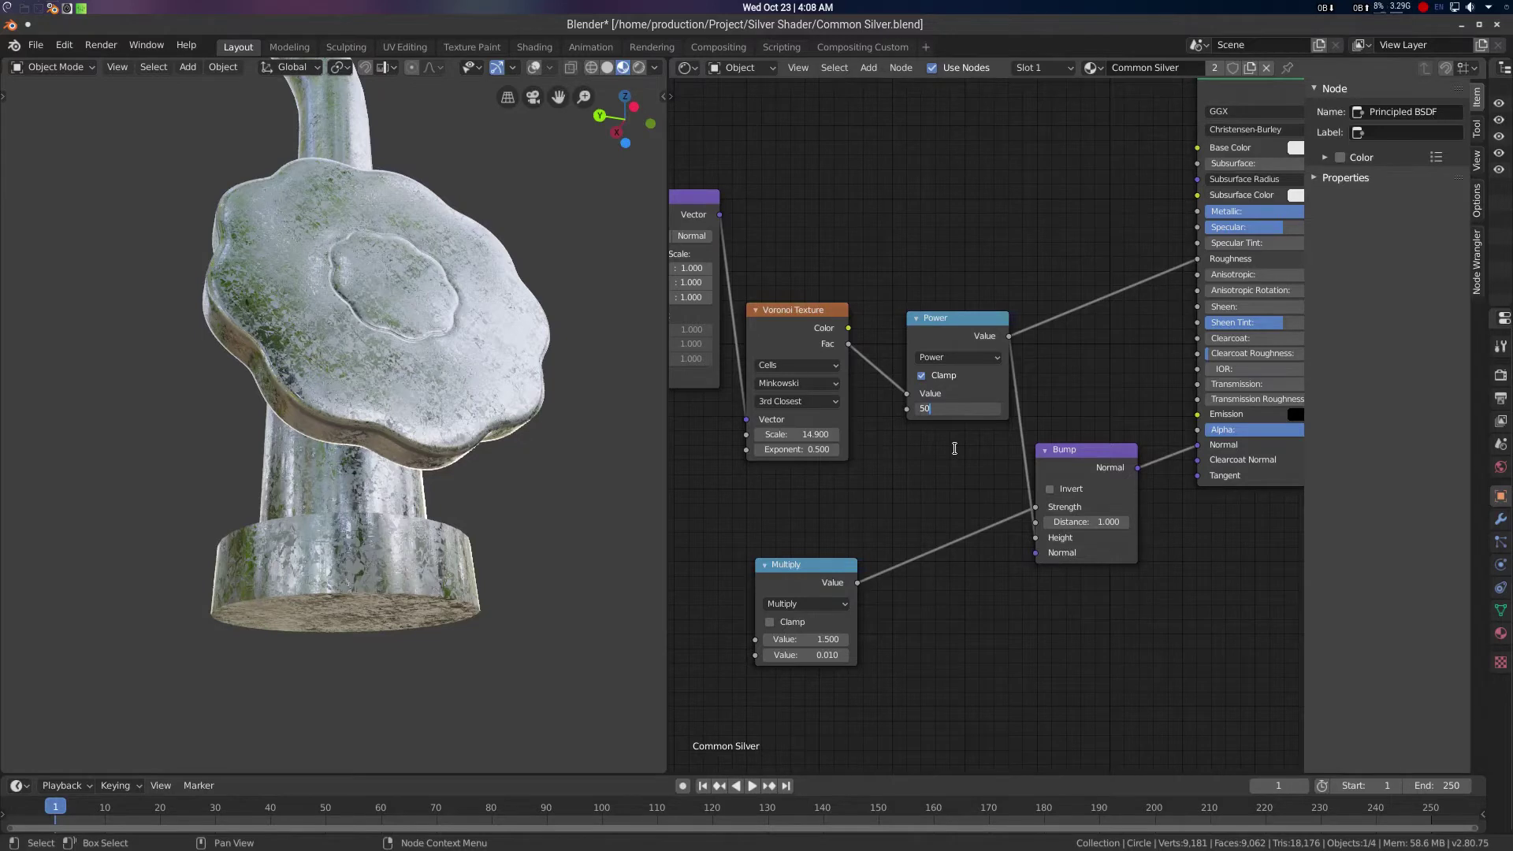
{"action": "type", "text": "12"}
{"action": "key", "text": "Return"}
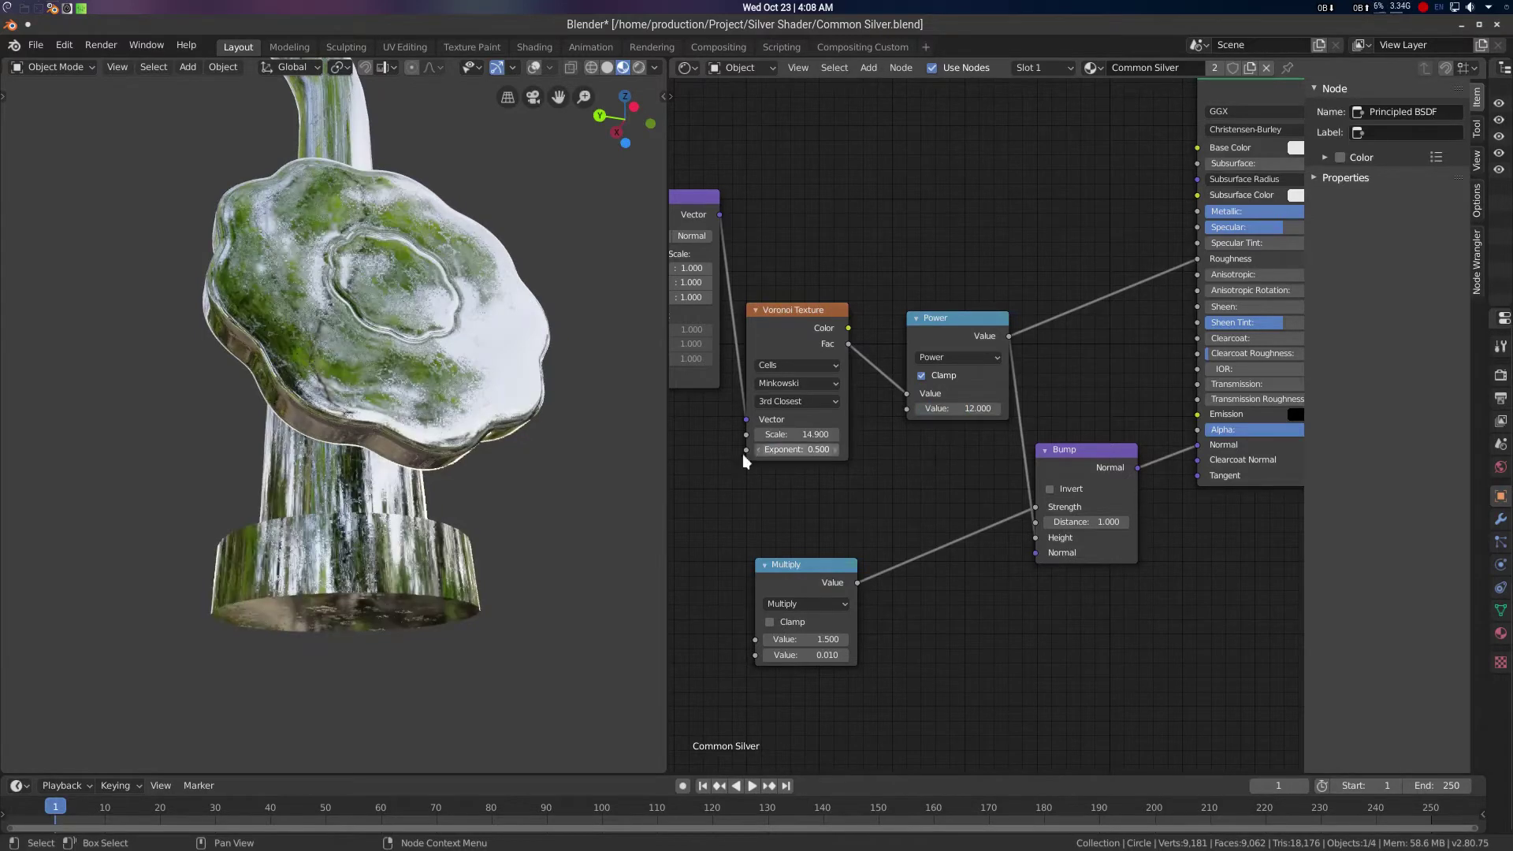
Lower the Power node's exponent value to 3.500 while checking the wear on the tap handle
{"action": "left_click_drag", "start_coordinate": [977, 410], "coordinate": [965, 409]}
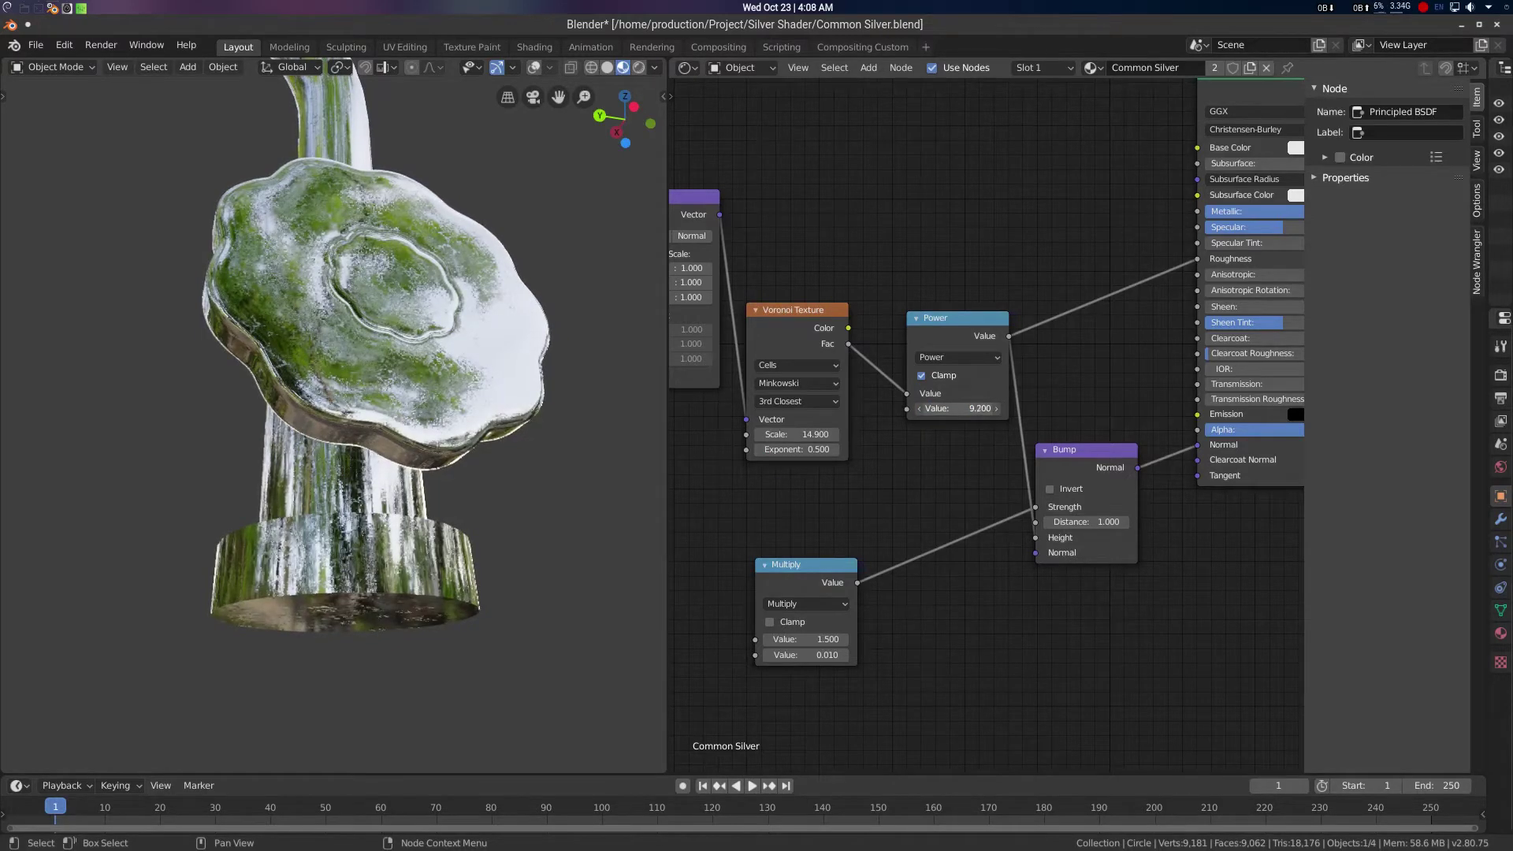
{"action": "middle_click_drag", "start_coordinate": [482, 414], "coordinate": [474, 459]}
{"action": "left_click_drag", "start_coordinate": [979, 409], "coordinate": [946, 409]}
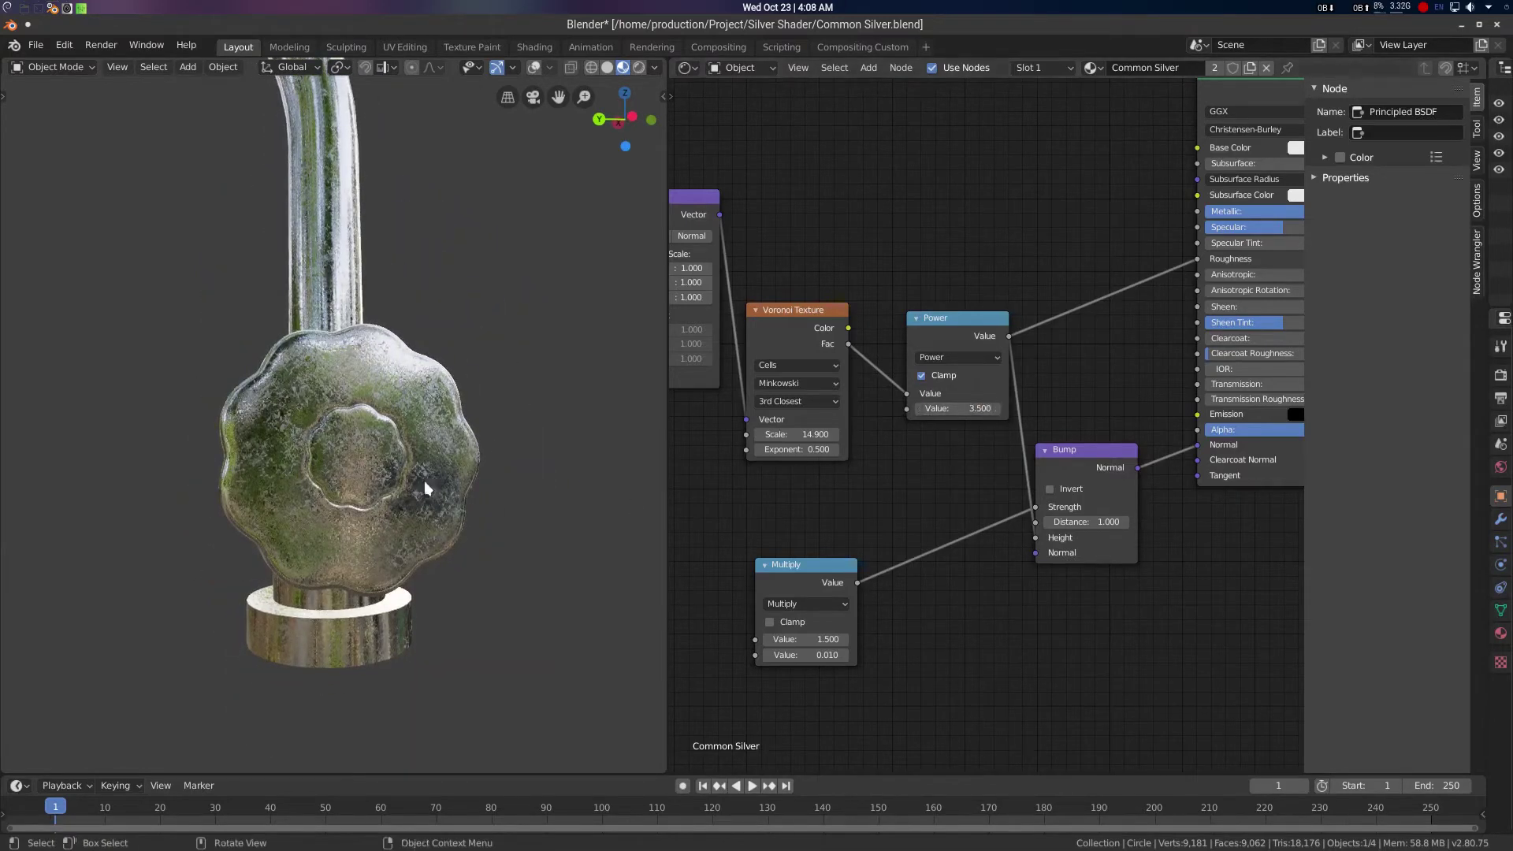
Try an Exponent of 0.200 on the Voronoi Texture and check the wear pattern on the handle
{"action": "middle_click_drag", "start_coordinate": [424, 481], "coordinate": [462, 490]}
{"action": "scroll", "coordinate": [462, 490], "scroll_direction": "up", "scroll_amount": 4}
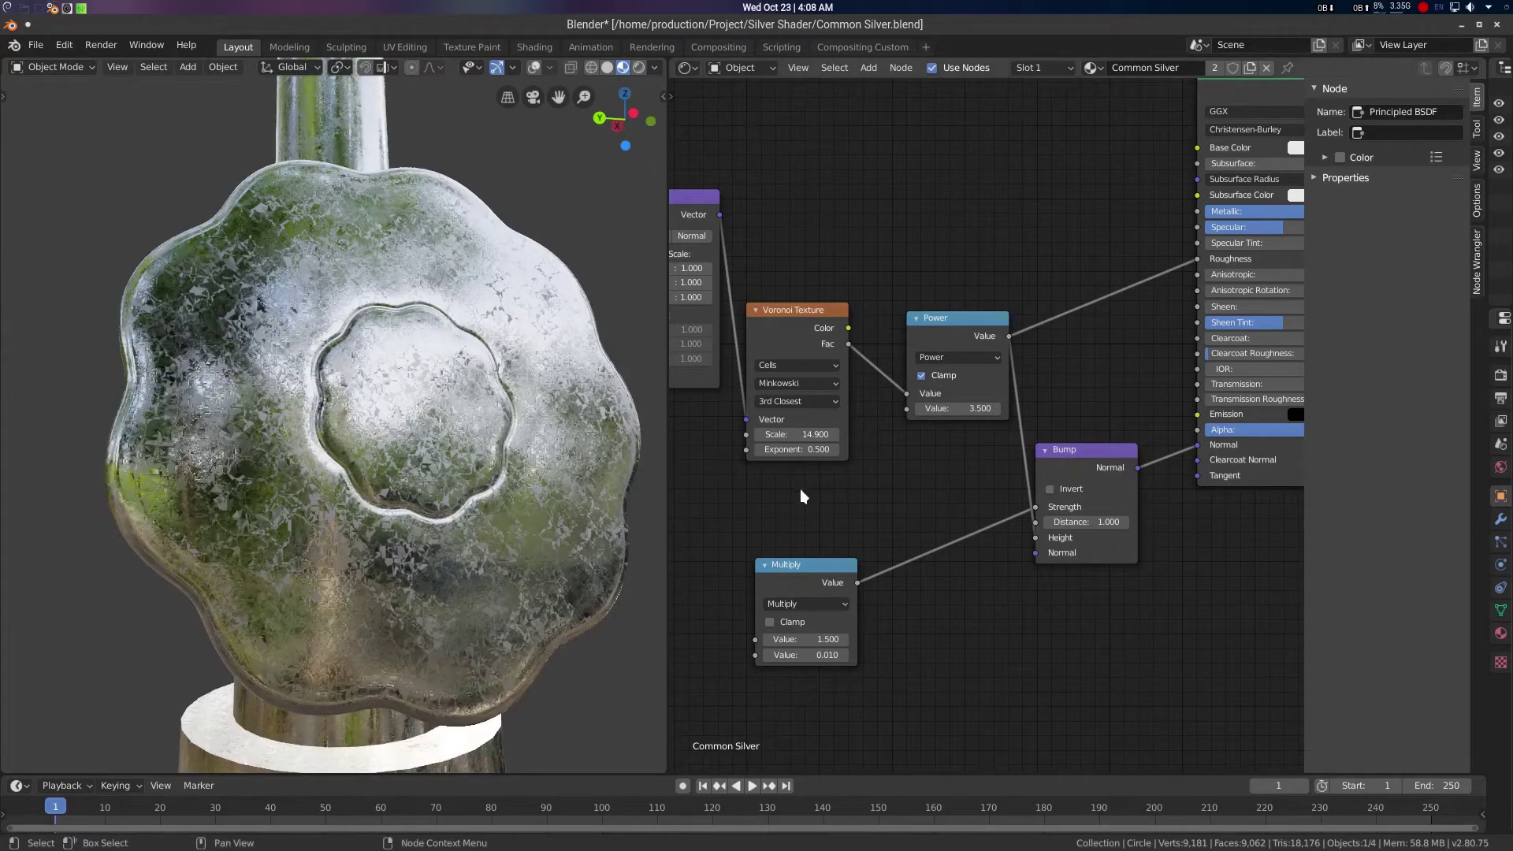
{"action": "middle_click_drag", "start_coordinate": [801, 488], "coordinate": [948, 493]}
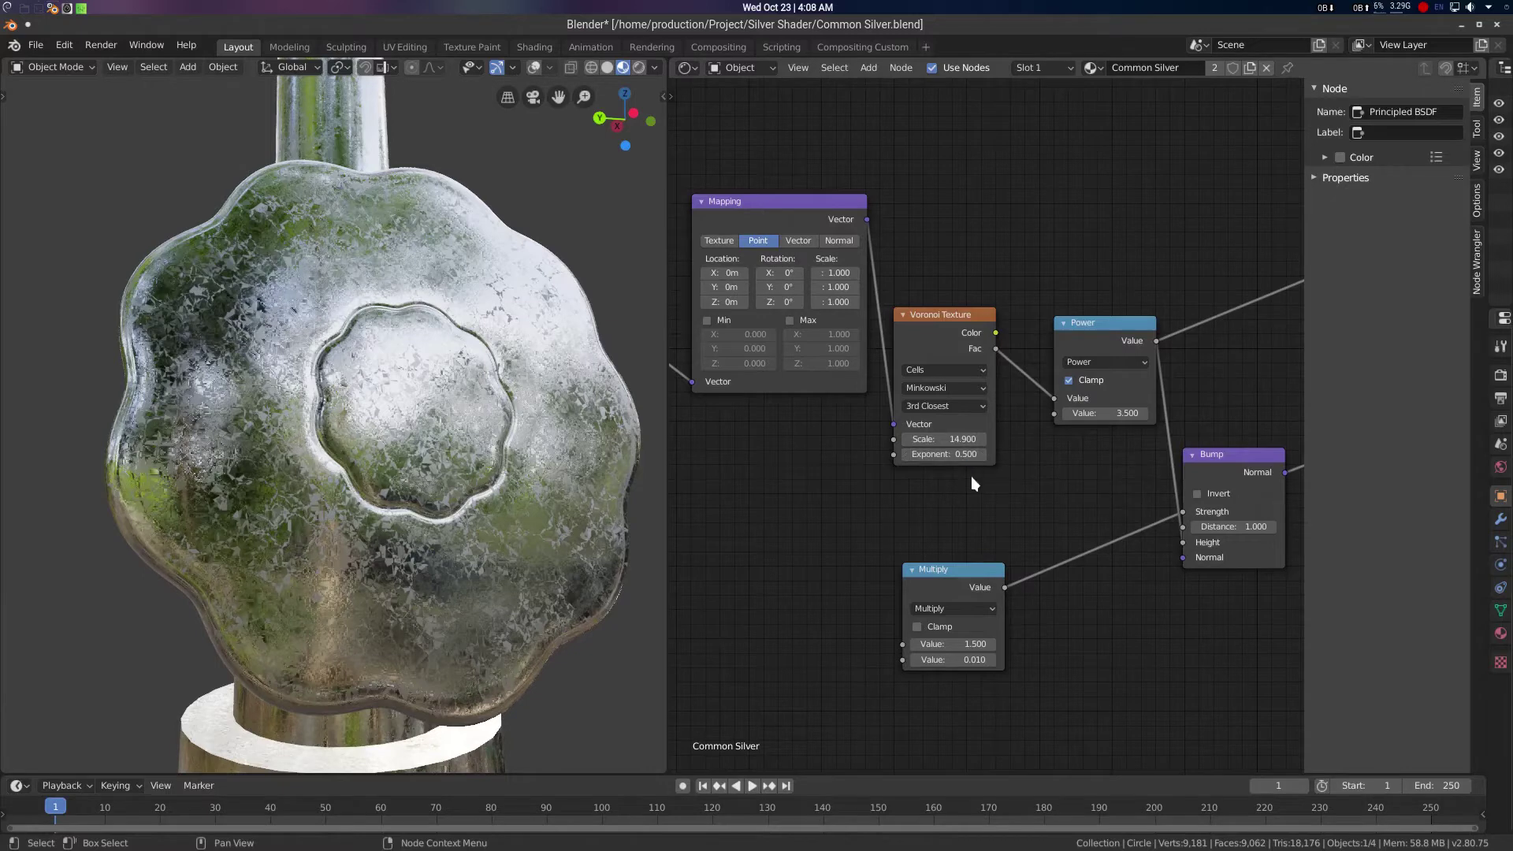
{"action": "left_click", "coordinate": [967, 454]}
{"action": "type", "text": "0.5"}
{"action": "key", "text": "Return"}
{"action": "middle_click_drag", "start_coordinate": [623, 484], "coordinate": [291, 371]}
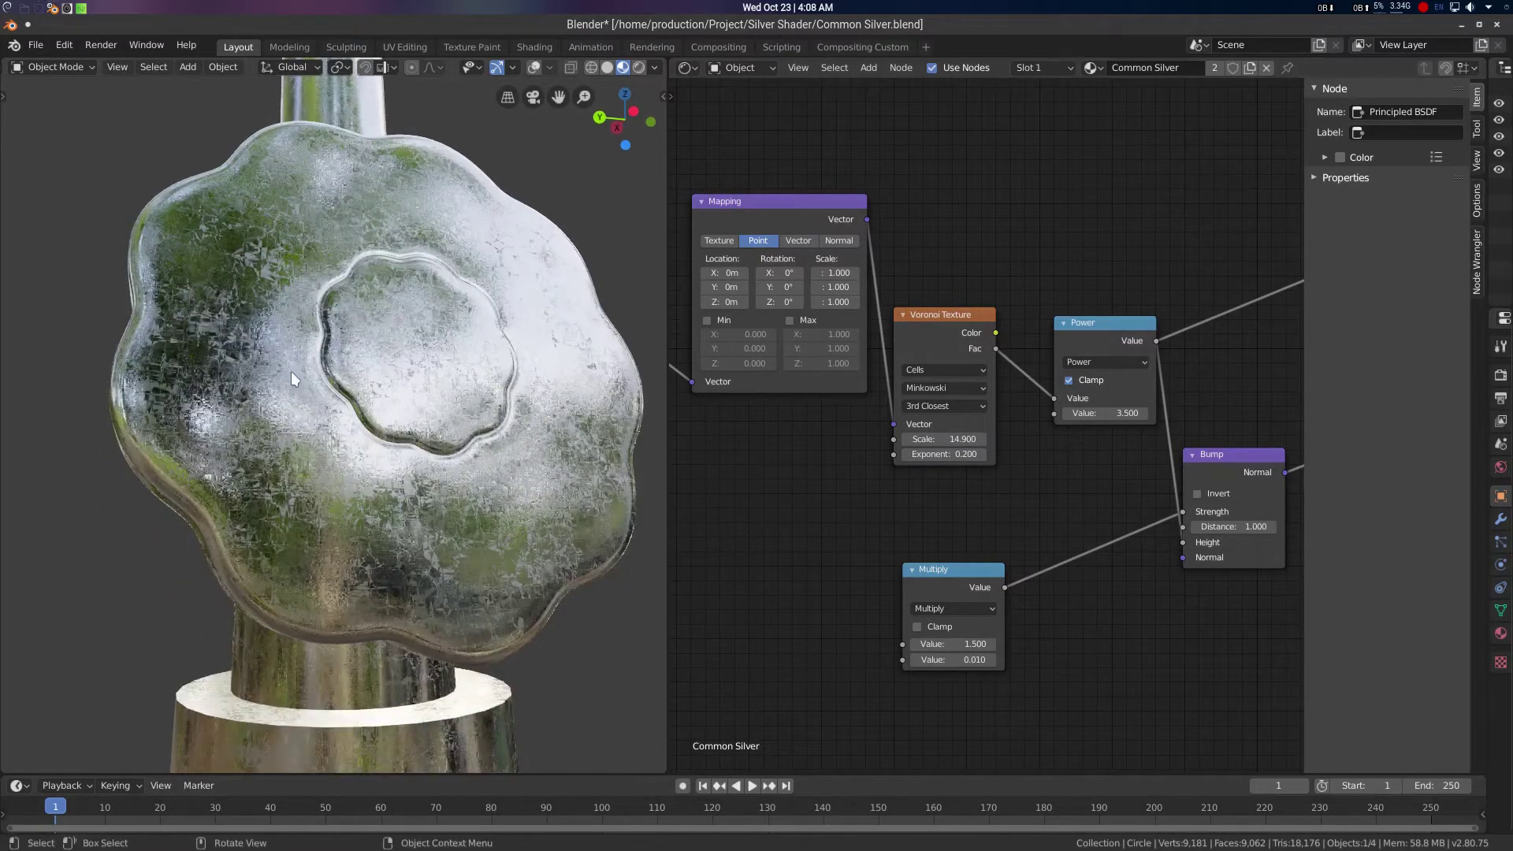
Adjust the Voronoi Texture's Exponent, trying 0.160 before settling on 0.300
{"action": "left_click", "coordinate": [944, 454]}
{"action": "type", "text": "2.5"}
{"action": "key", "text": "Return"}
{"action": "left_click_drag", "start_coordinate": [944, 454], "coordinate": [906, 454]}
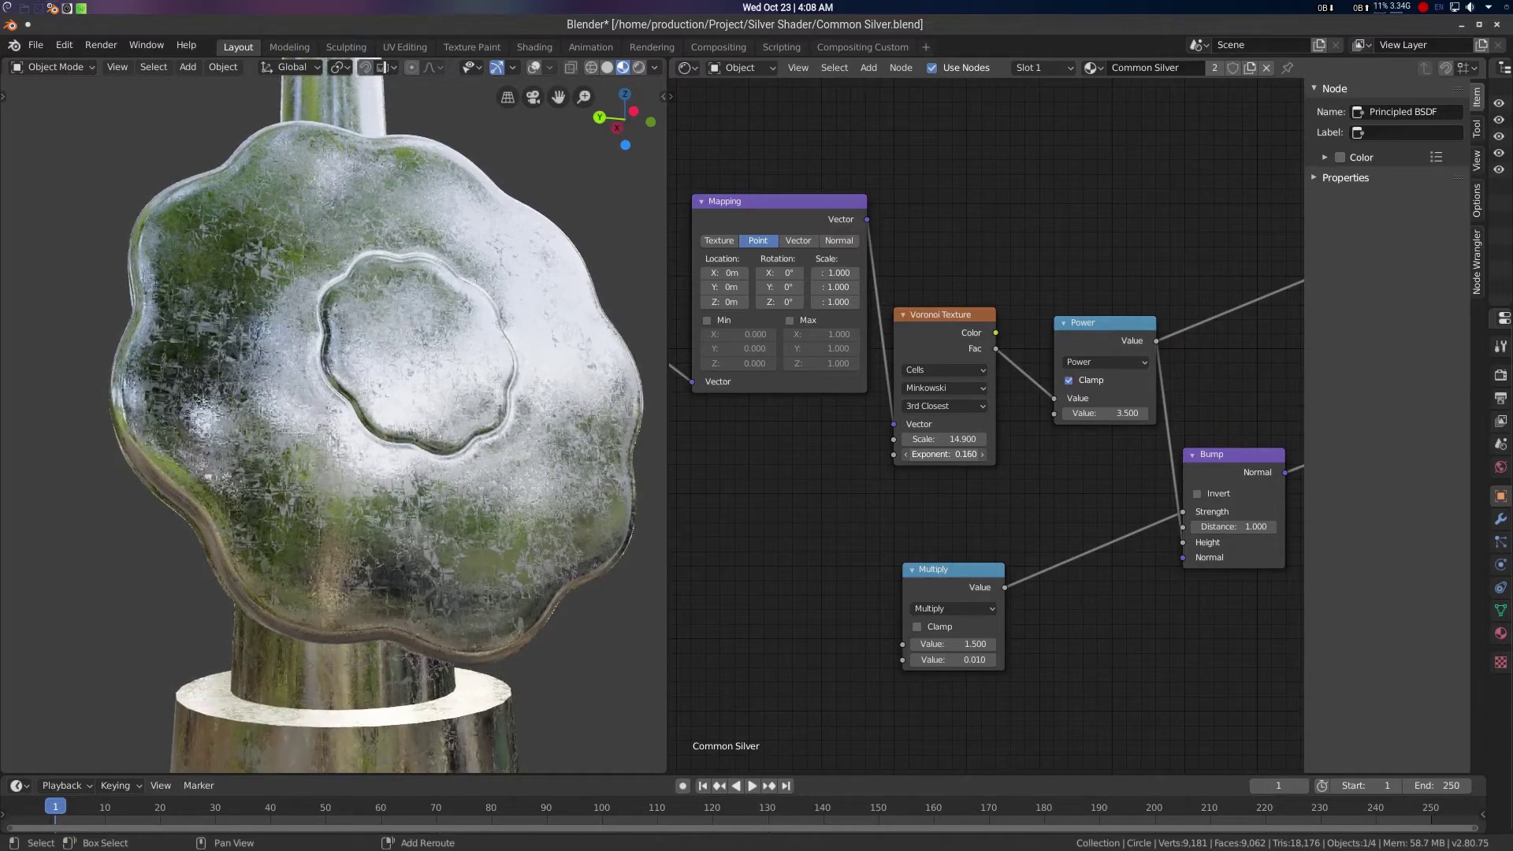
{"action": "left_click", "coordinate": [955, 455]}
{"action": "type", "text": "0.163"}
{"action": "key", "text": "Return"}
{"action": "mouse_move", "coordinate": [378, 338]}
{"action": "middle_mouse_down"}
{"action": "mouse_move", "coordinate": [378, 405]}
{"action": "mouse_move", "coordinate": [387, 358]}
{"action": "middle_mouse_up"}
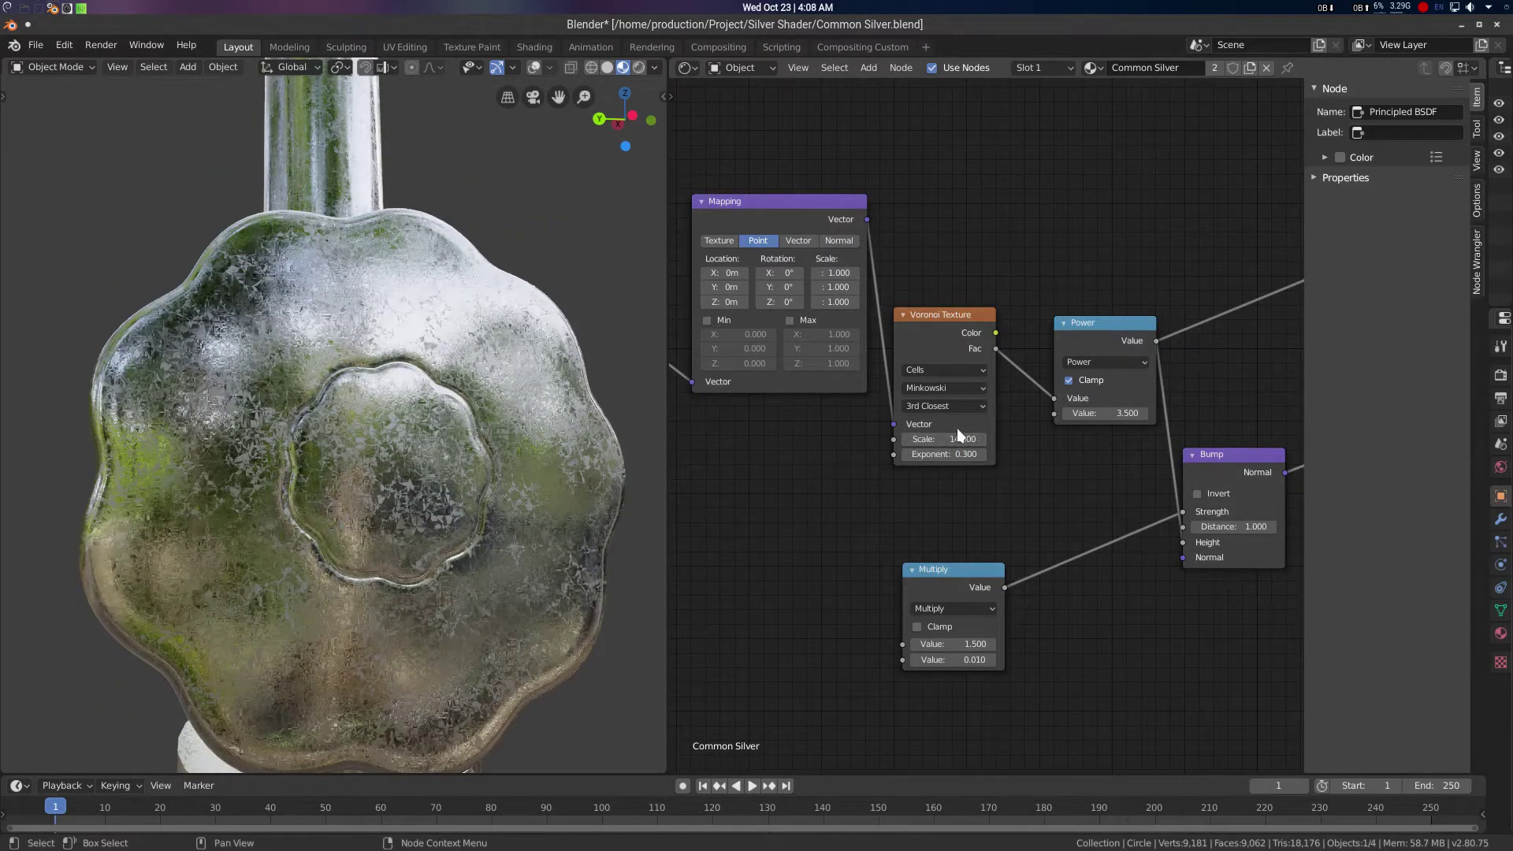
Set the Voronoi Texture's Scale to 10.000 and check the pattern size on the tap
{"action": "left_click", "coordinate": [956, 428]}
{"action": "left_click", "coordinate": [958, 434]}
{"action": "type", "text": "1"}
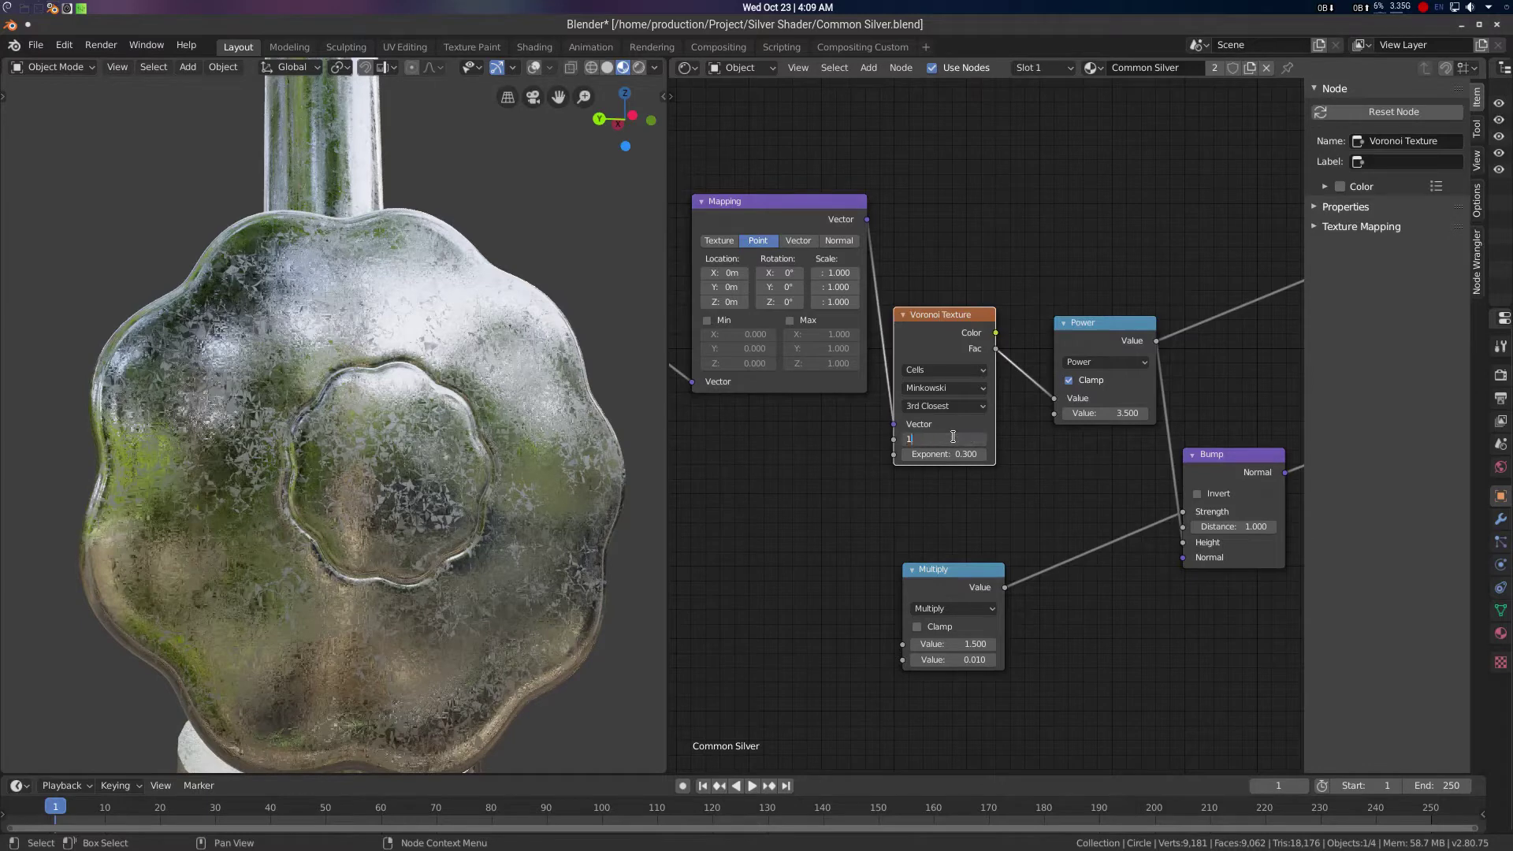
{"action": "type", "text": "0"}
{"action": "key", "text": "Return"}
{"action": "scroll", "coordinate": [456, 462], "scroll_direction": "down", "scroll_amount": 5}
{"action": "middle_click_drag", "start_coordinate": [455, 462], "coordinate": [278, 262]}
{"action": "scroll", "coordinate": [416, 349], "scroll_direction": "up", "scroll_amount": 4}
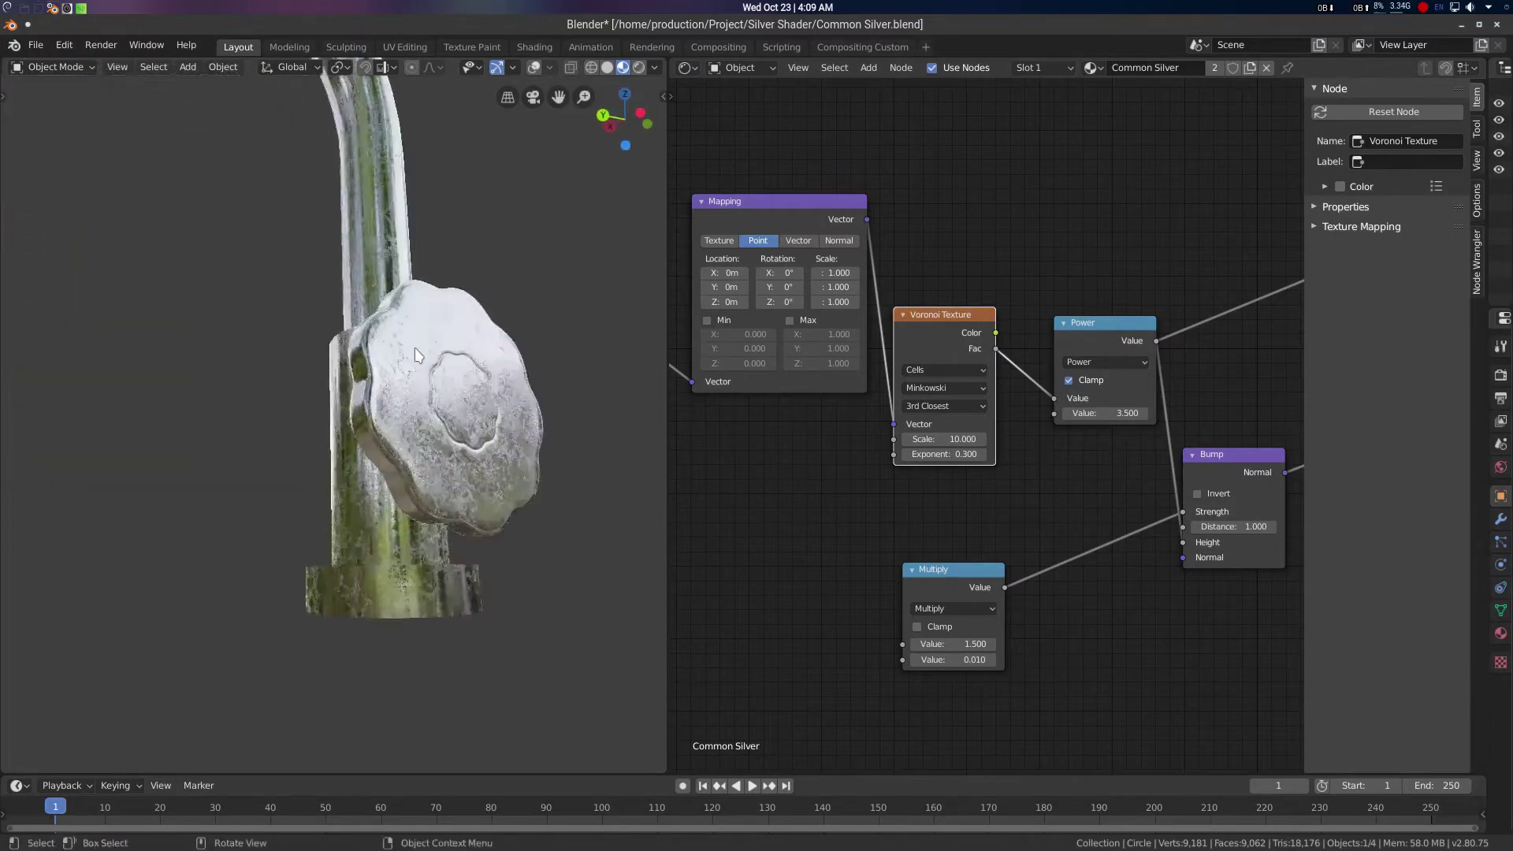
{"action": "middle_click_drag", "start_coordinate": [418, 354], "coordinate": [433, 389]}
{"action": "scroll", "coordinate": [1130, 454], "scroll_direction": "down", "scroll_amount": 2}
Move the Power node slightly lower, clear of the other nodes, and inspect the handle's worn surface up close
{"action": "middle_click_drag", "start_coordinate": [1130, 454], "coordinate": [840, 537]}
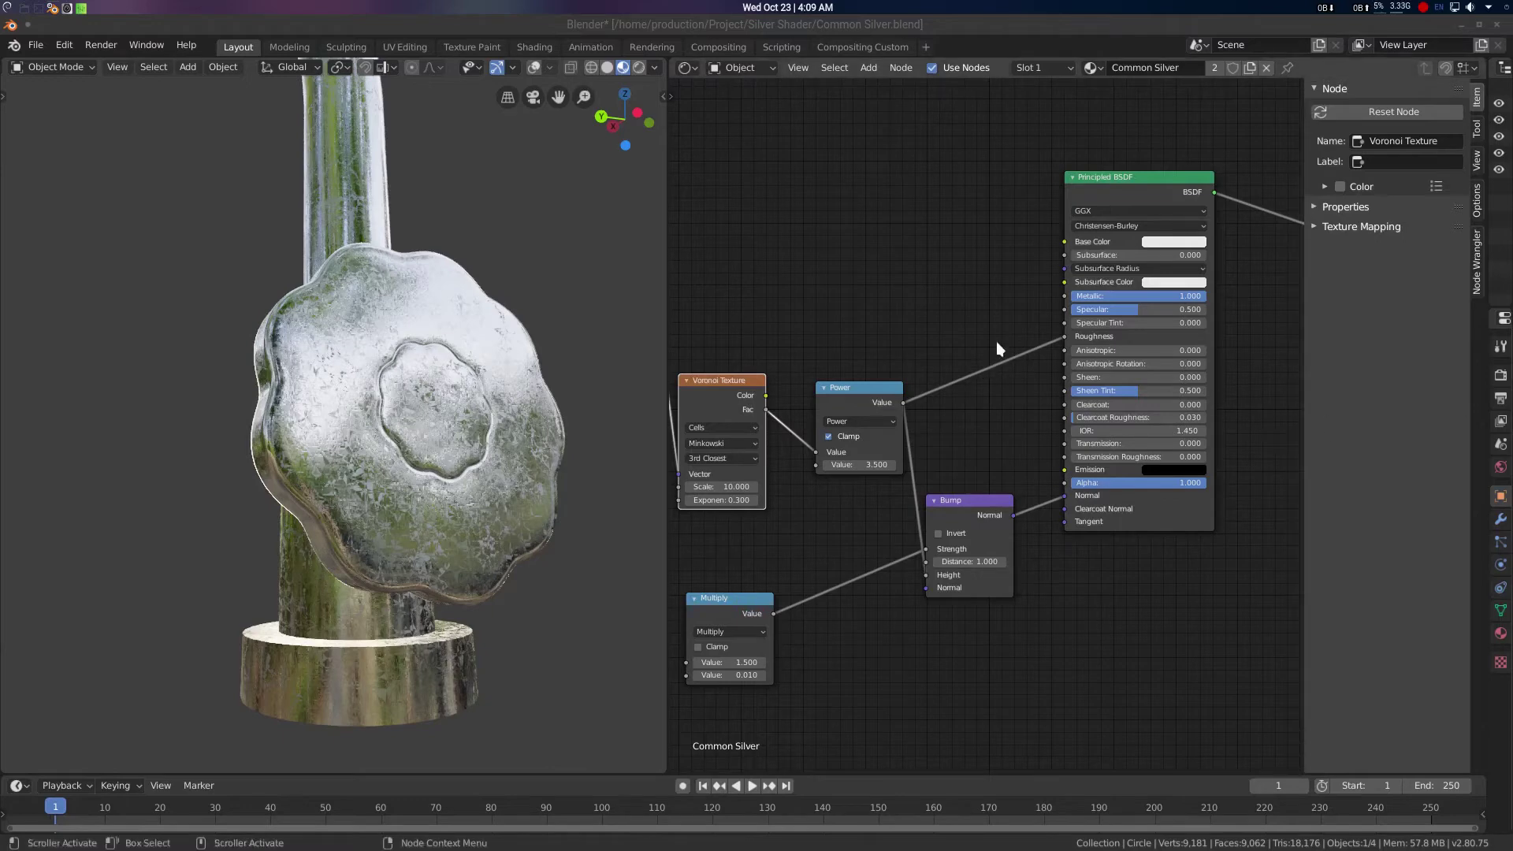
{"action": "middle_click_drag", "start_coordinate": [984, 329], "coordinate": [975, 318]}
{"action": "left_click_drag", "start_coordinate": [869, 374], "coordinate": [857, 414]}
{"action": "scroll", "coordinate": [987, 329], "scroll_direction": "up", "scroll_amount": 1}
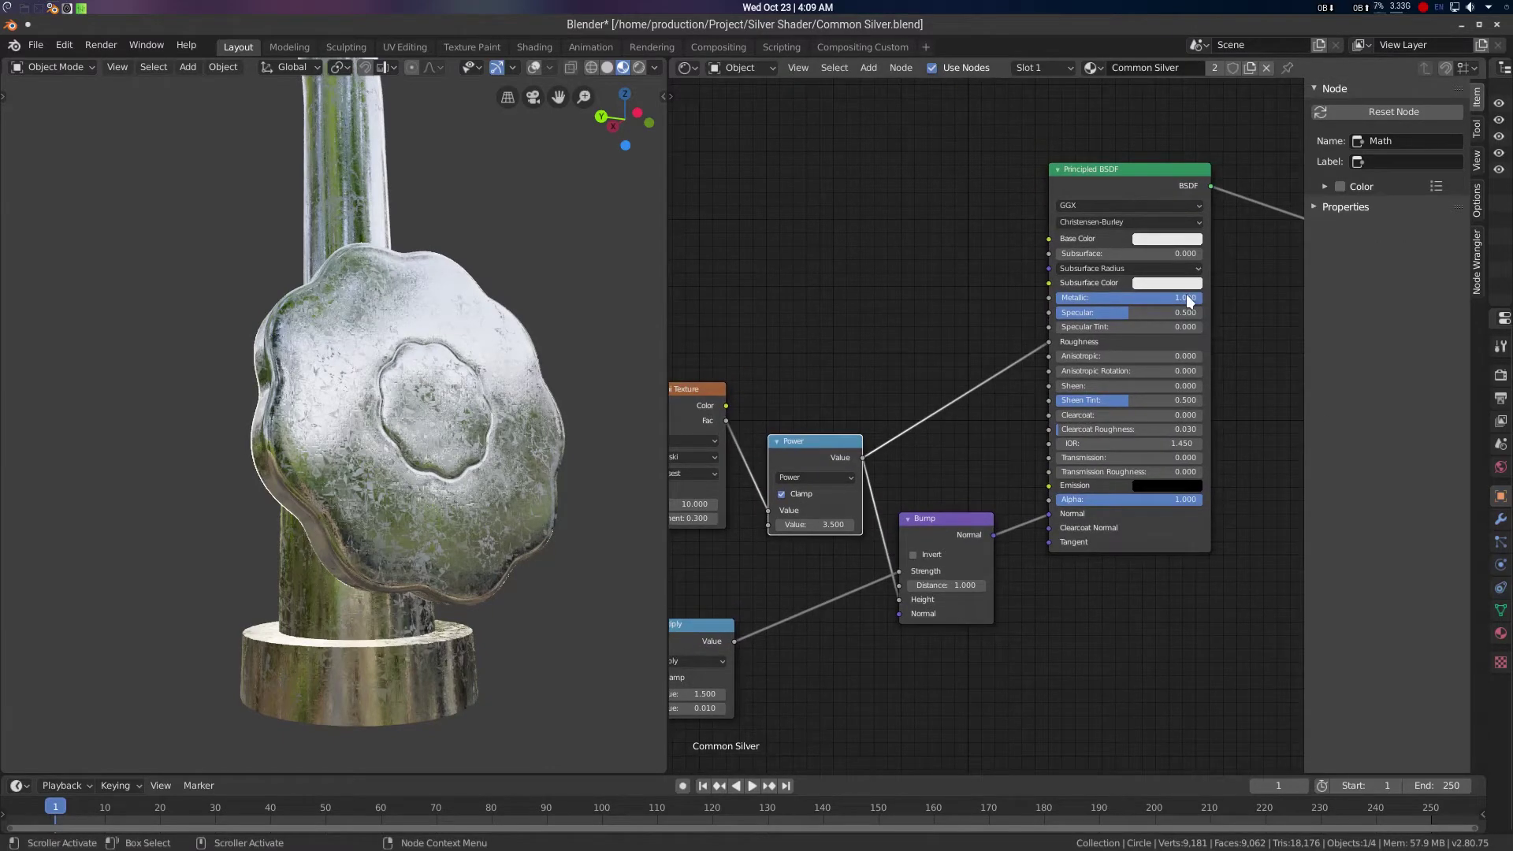
{"action": "scroll", "coordinate": [520, 396], "scroll_direction": "up", "scroll_amount": 8}
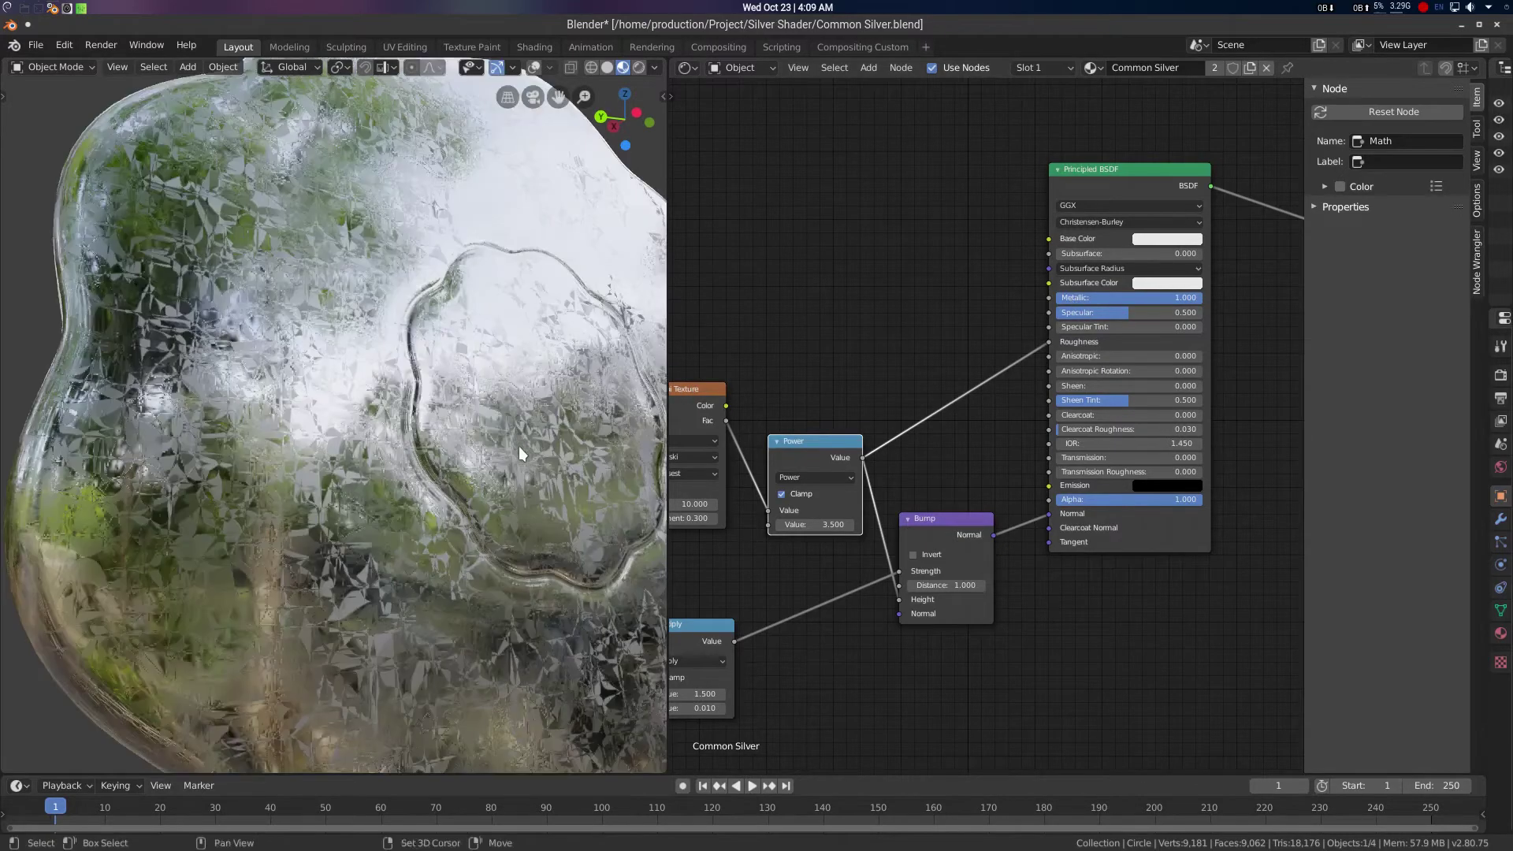
{"action": "scroll", "coordinate": [389, 509], "scroll_direction": "down", "scroll_amount": 8}
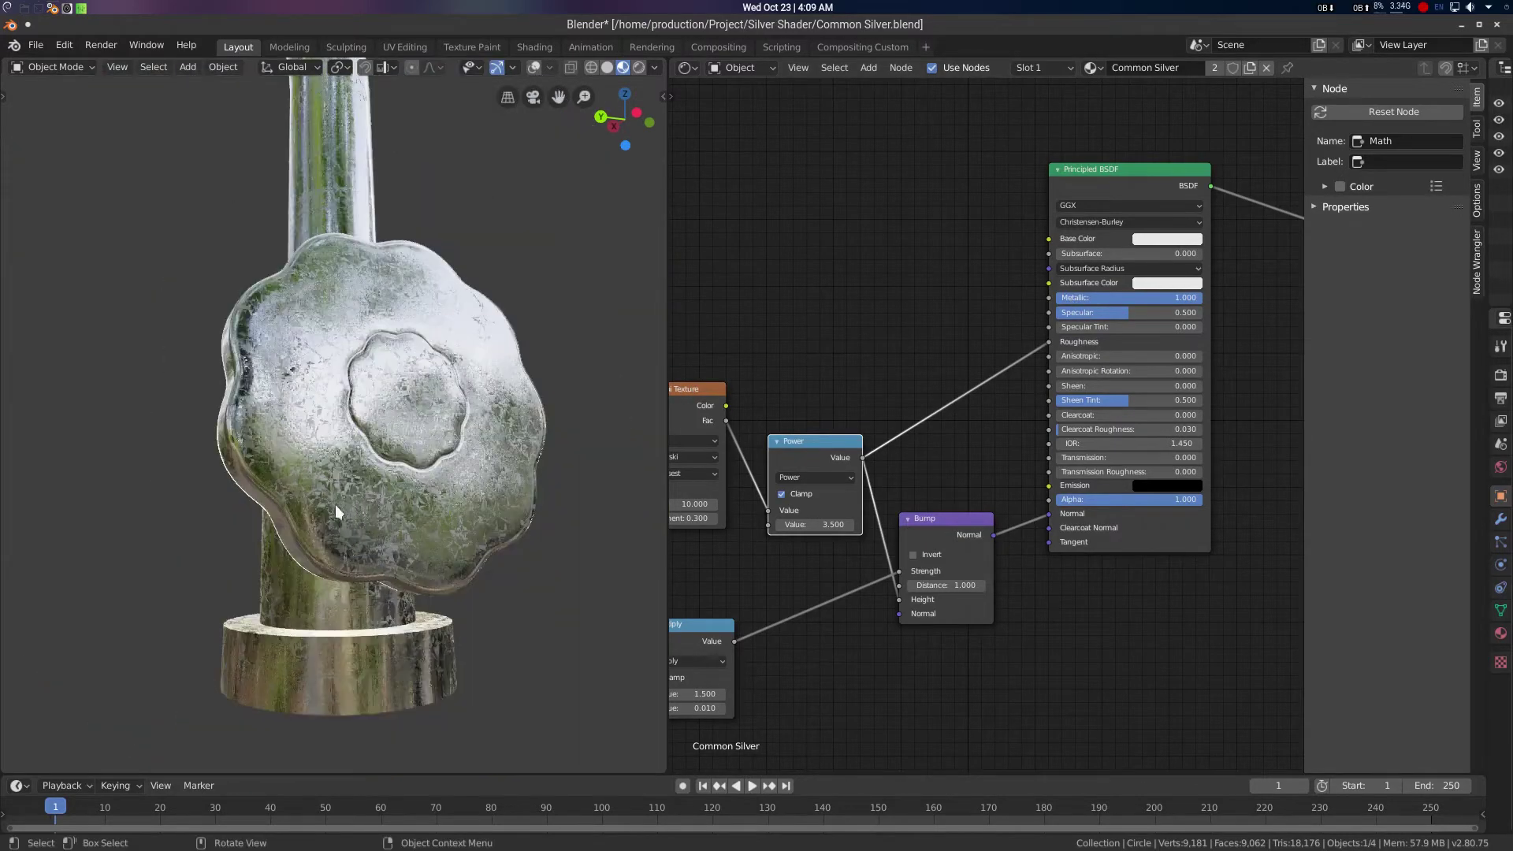
{"action": "middle_click_drag", "start_coordinate": [351, 495], "coordinate": [404, 441]}
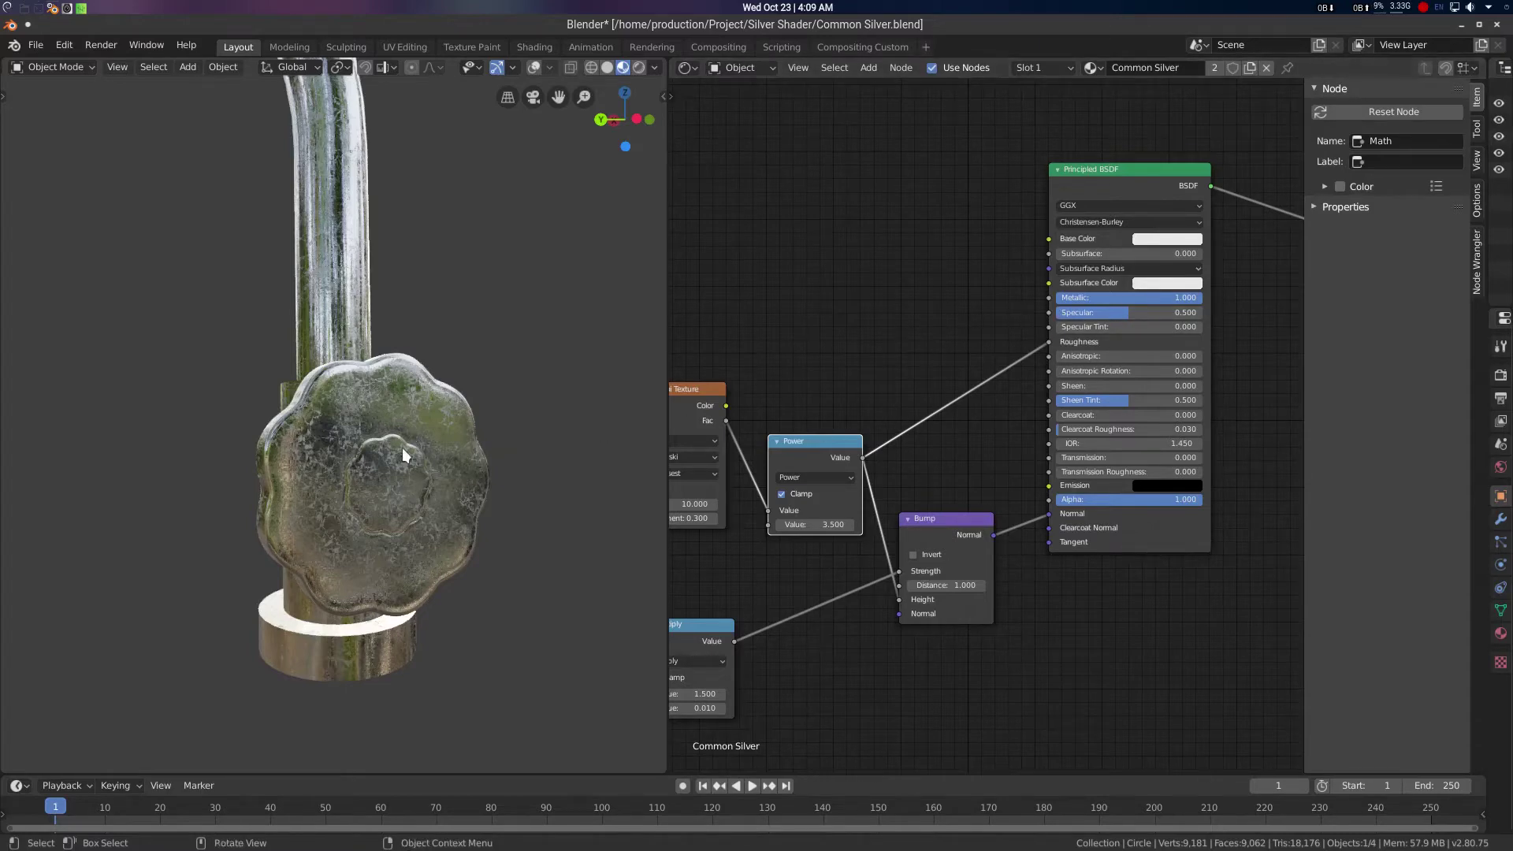
{"action": "scroll", "coordinate": [402, 448], "scroll_direction": "up", "scroll_amount": 4}
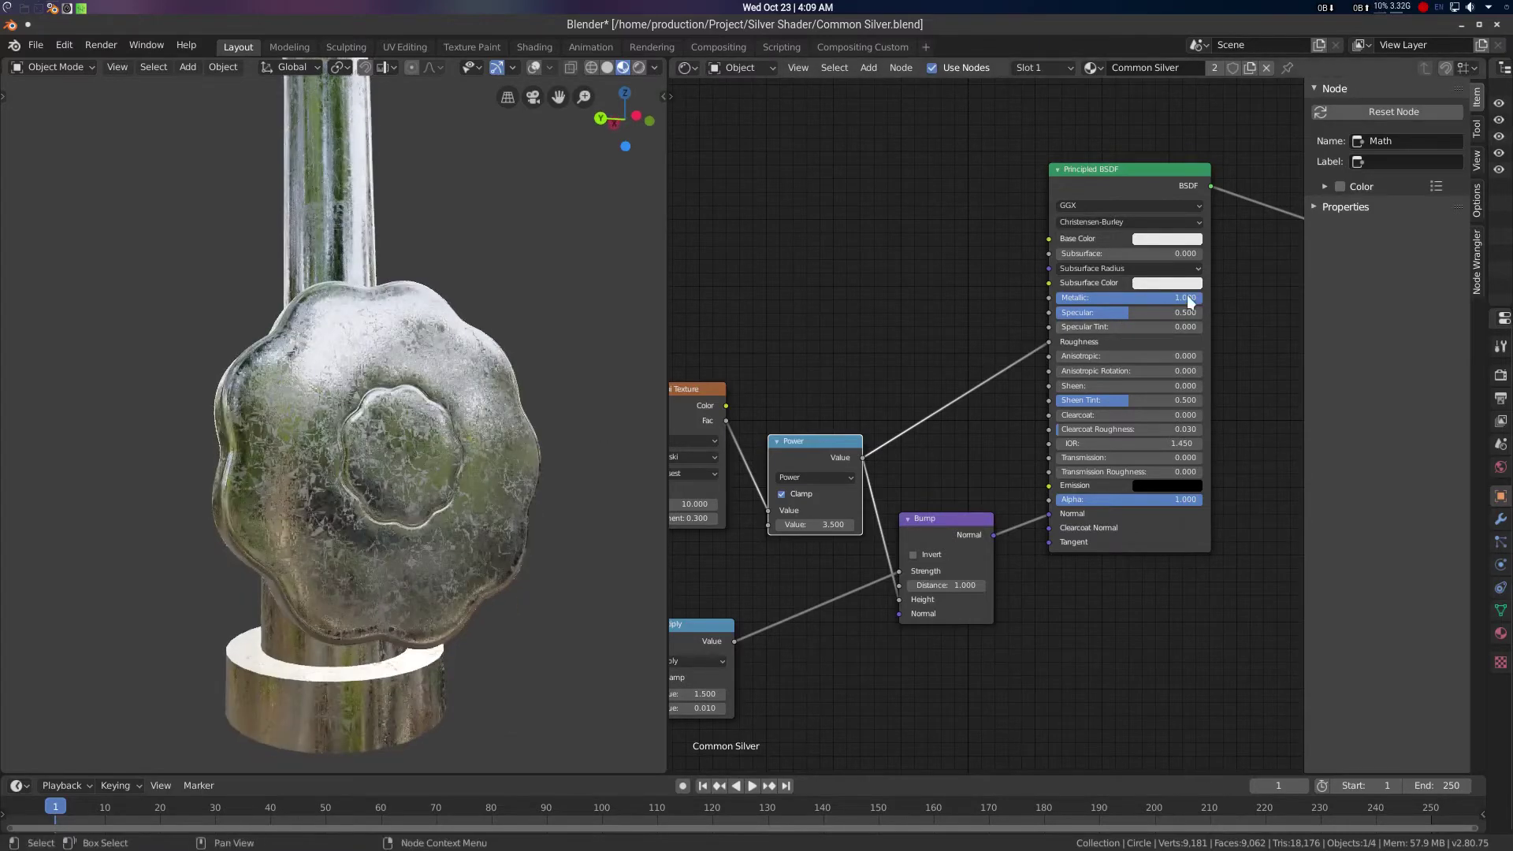
Lower the Principled BSDF's Metallic to 0.000 to view the non-metallic look, and restore it to 1.000
{"action": "left_click_drag", "start_coordinate": [1187, 298], "coordinate": [1055, 298]}
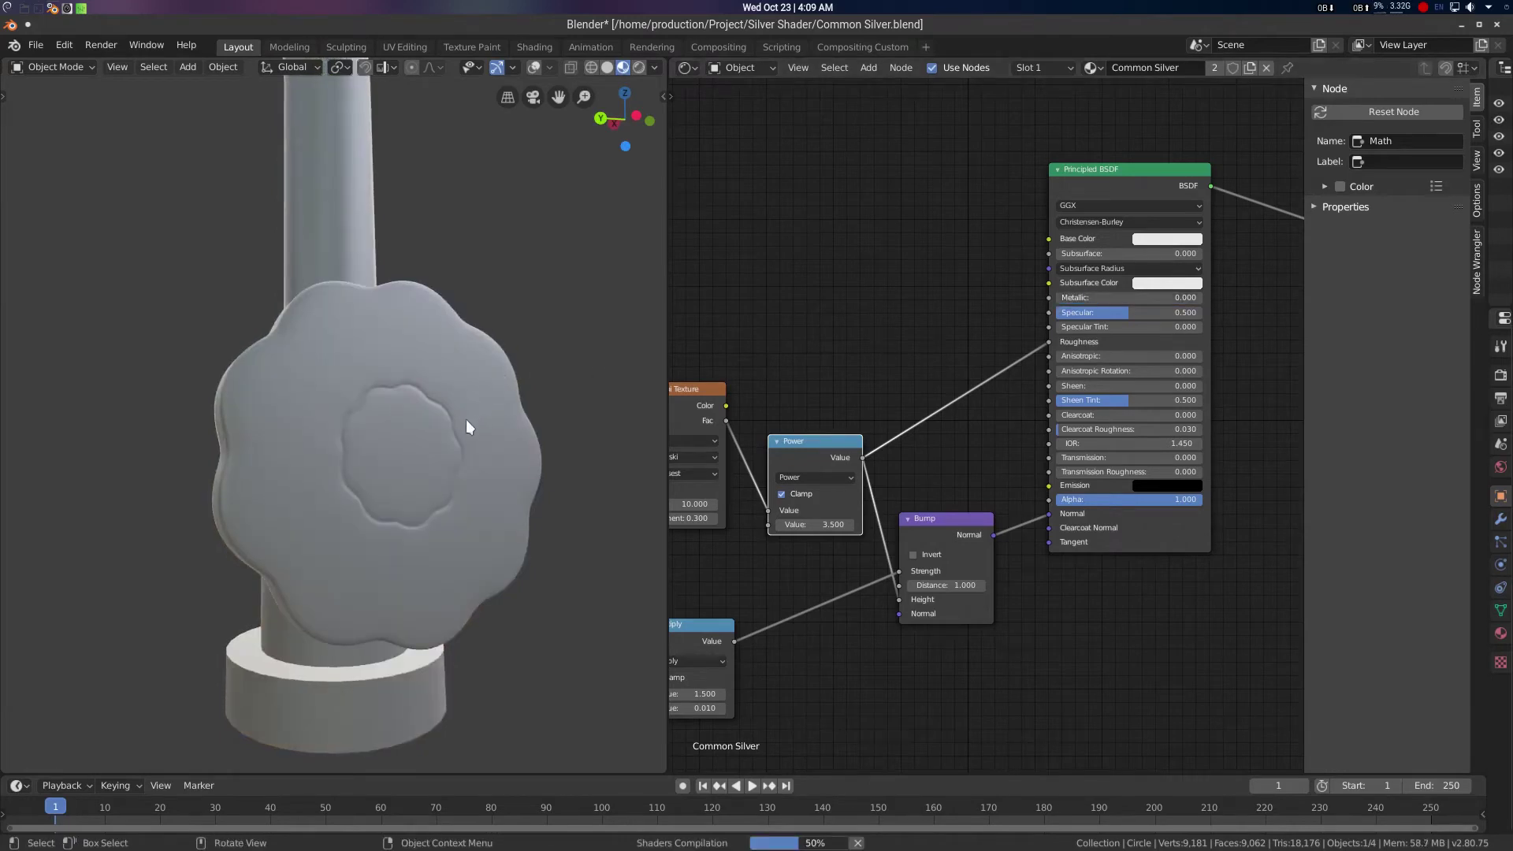
{"action": "middle_click_drag", "start_coordinate": [435, 394], "coordinate": [379, 409]}
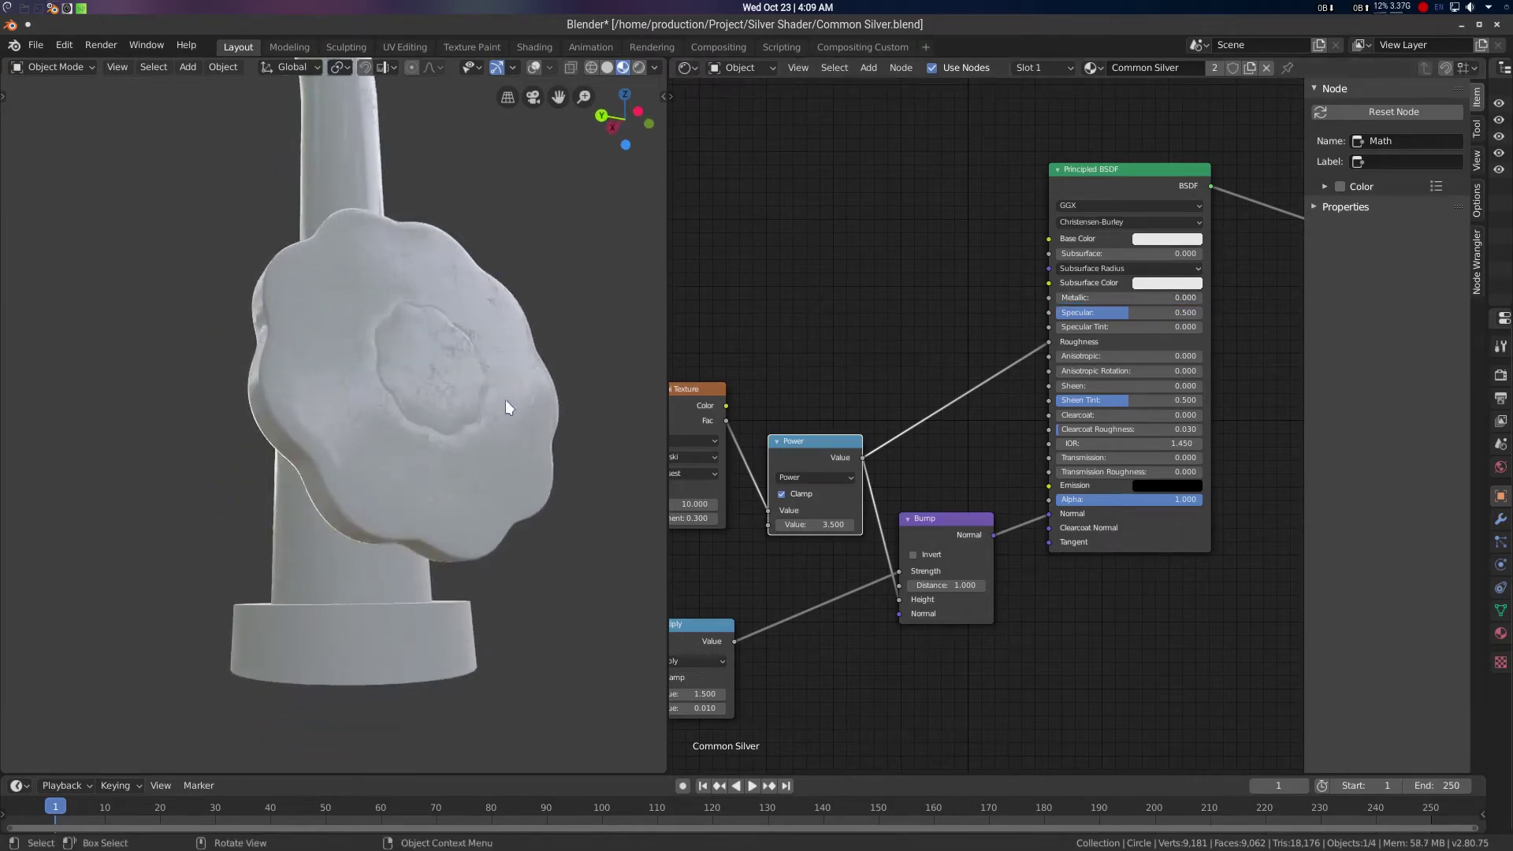
{"action": "left_click_drag", "start_coordinate": [1071, 300], "coordinate": [1202, 296]}
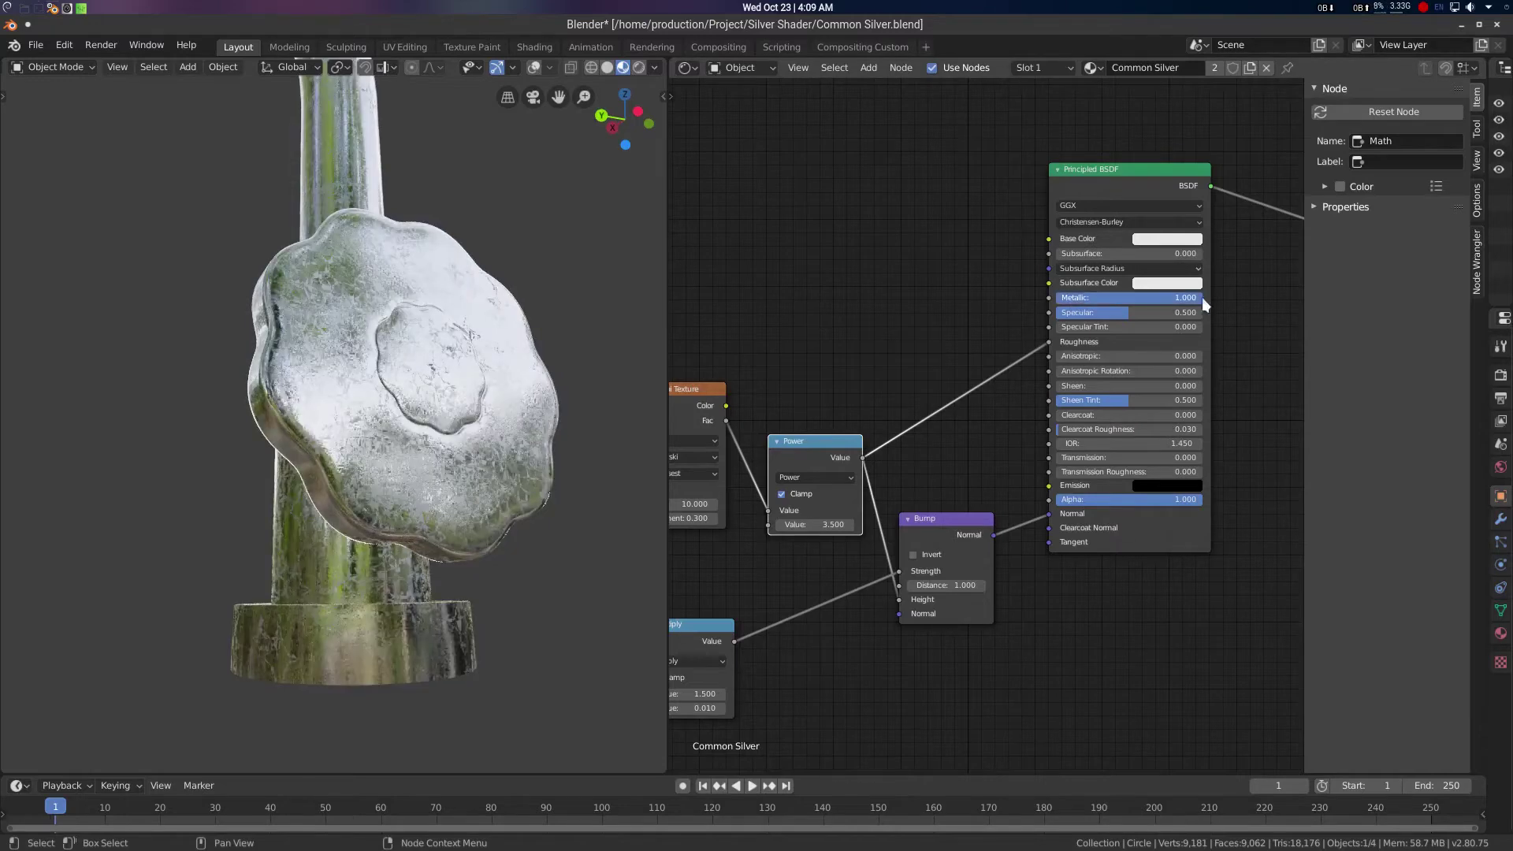
Examine the wear pattern on the fully metallic tap handle and pipe from several angles and distances
{"action": "middle_click_drag", "start_coordinate": [315, 418], "coordinate": [280, 428]}
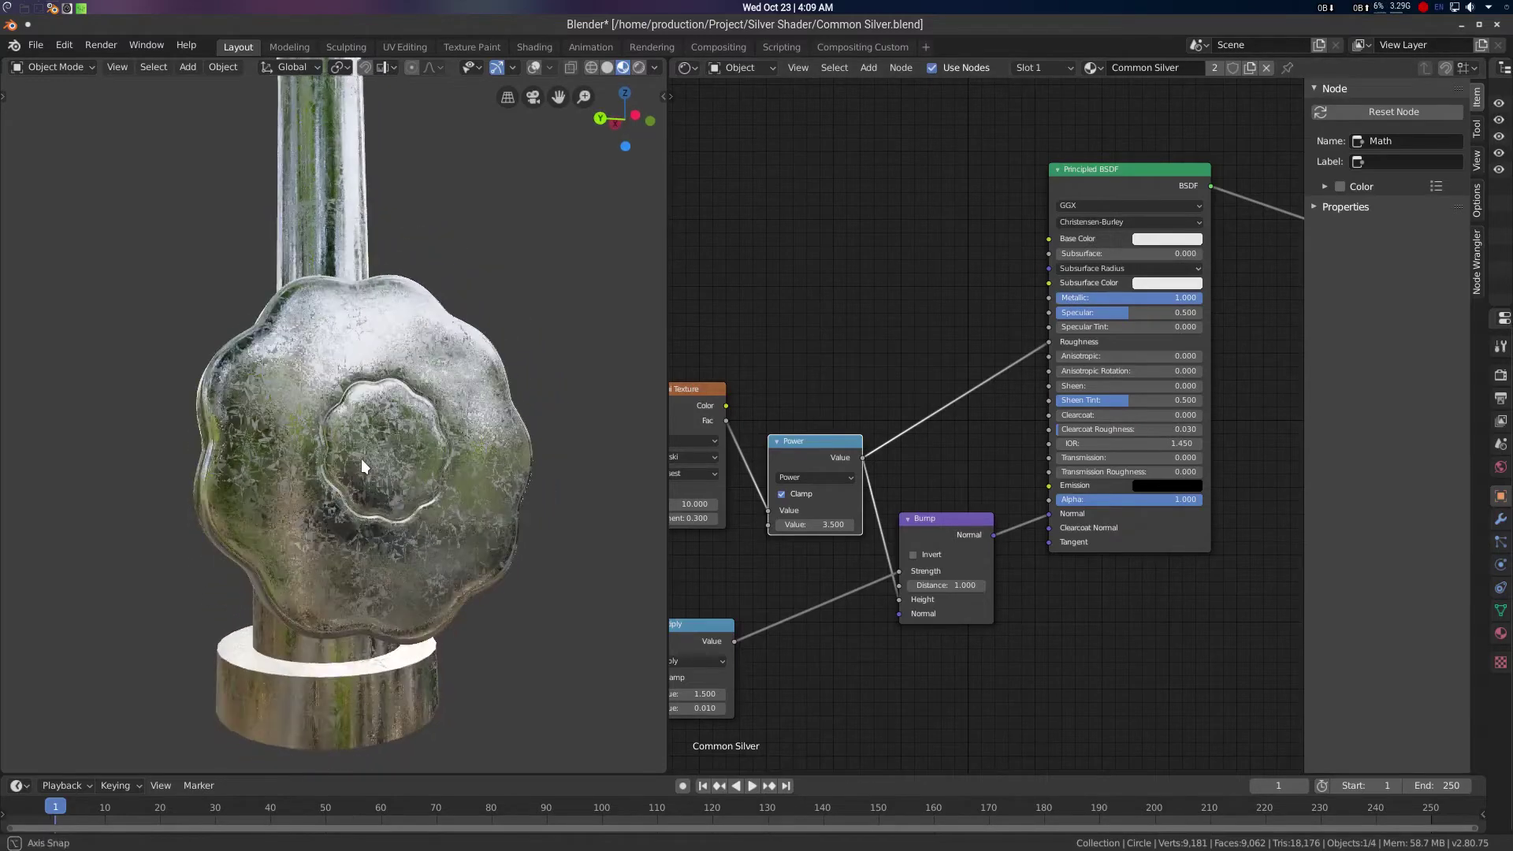
{"action": "scroll", "coordinate": [301, 457], "scroll_direction": "up", "scroll_amount": 5}
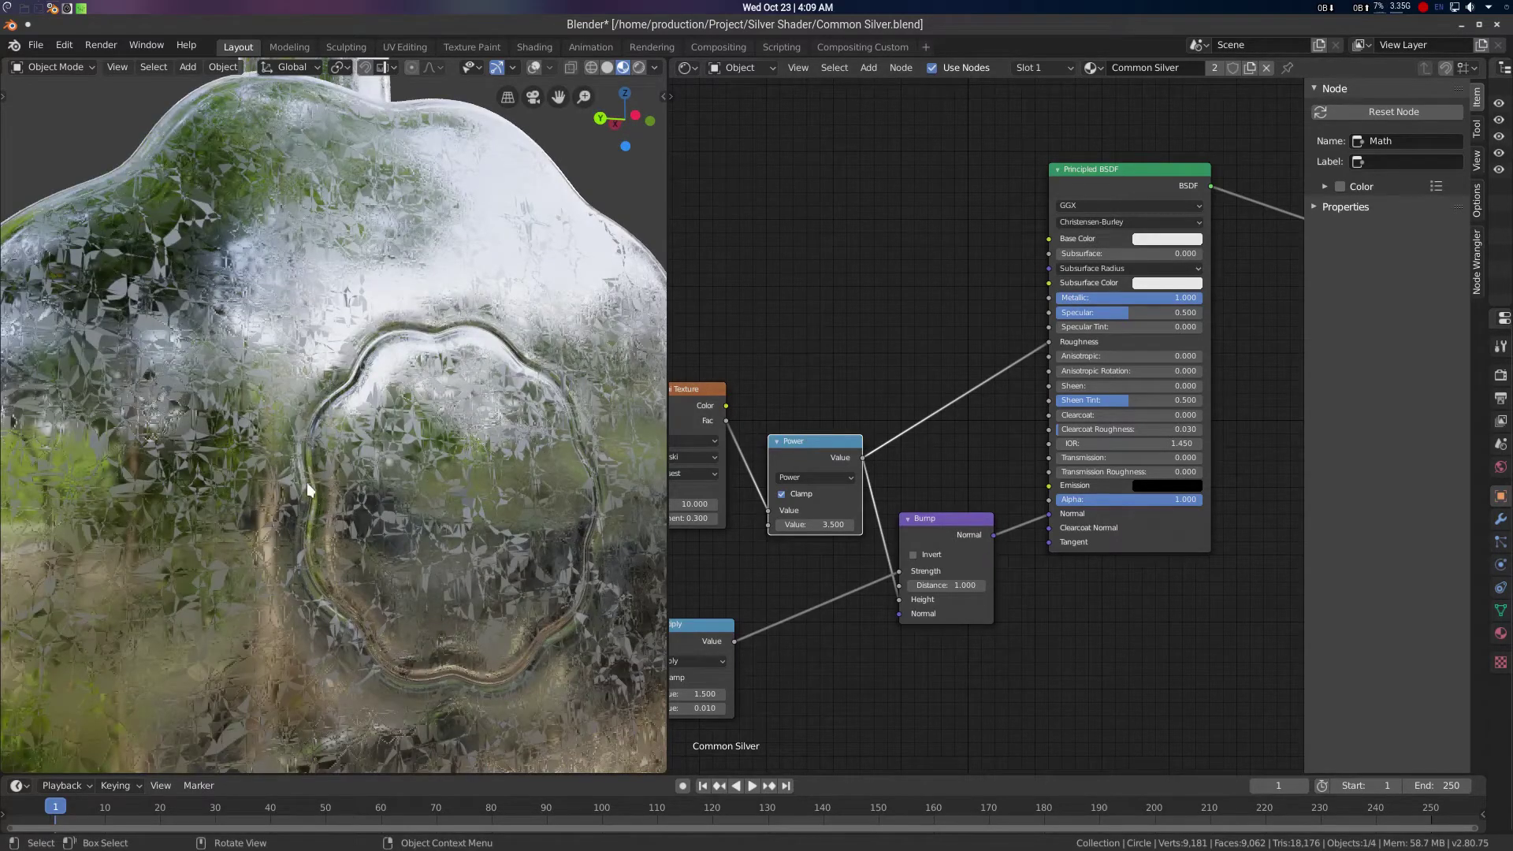
{"action": "scroll", "coordinate": [471, 598], "scroll_direction": "down", "scroll_amount": 5}
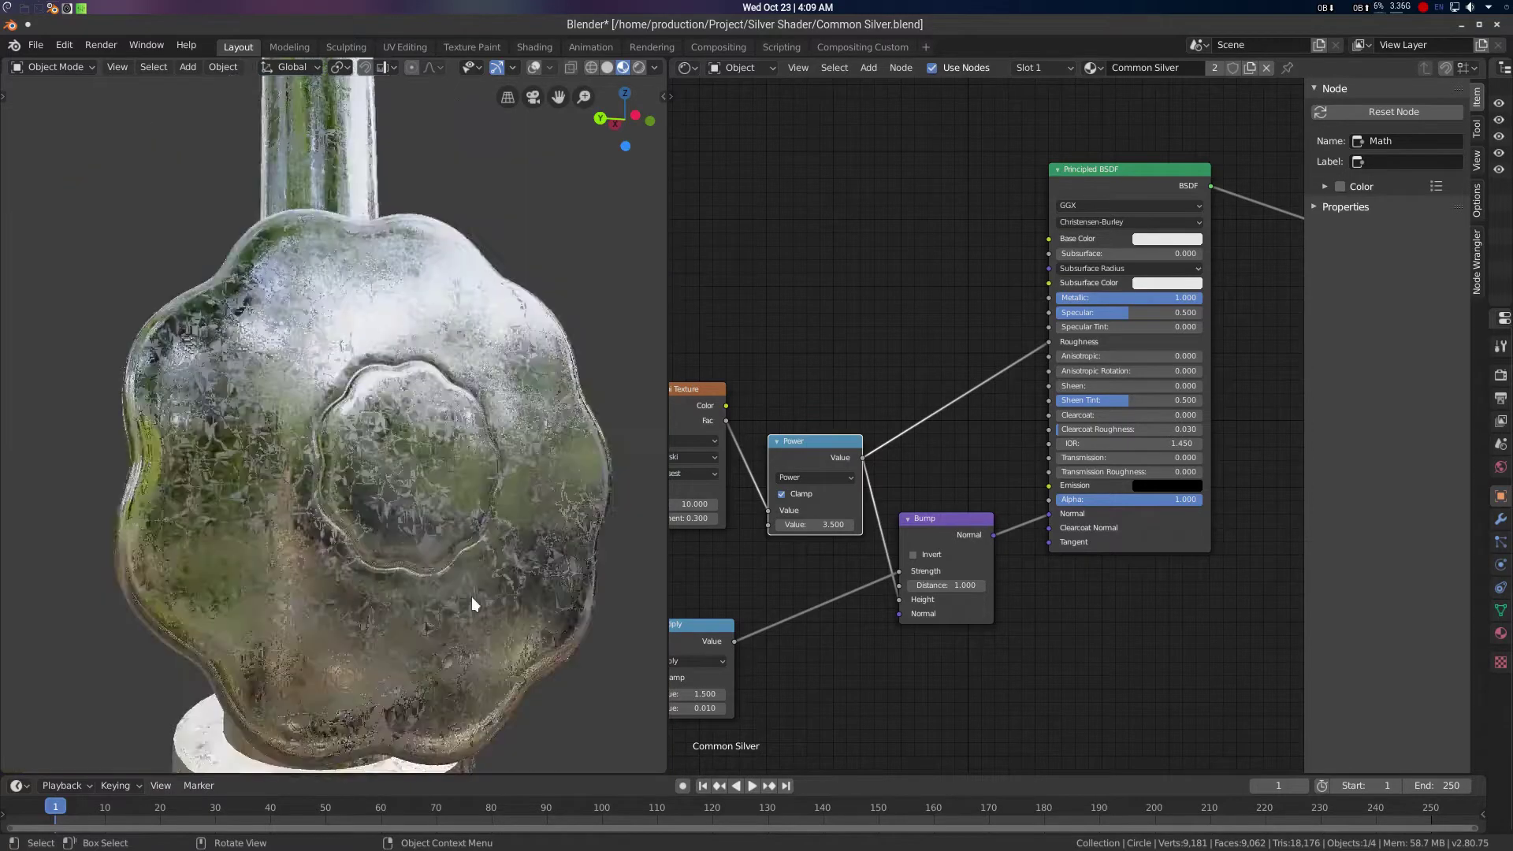
{"action": "scroll", "coordinate": [418, 492], "scroll_direction": "up", "scroll_amount": 2}
{"action": "middle_click_drag", "start_coordinate": [418, 492], "coordinate": [416, 475]}
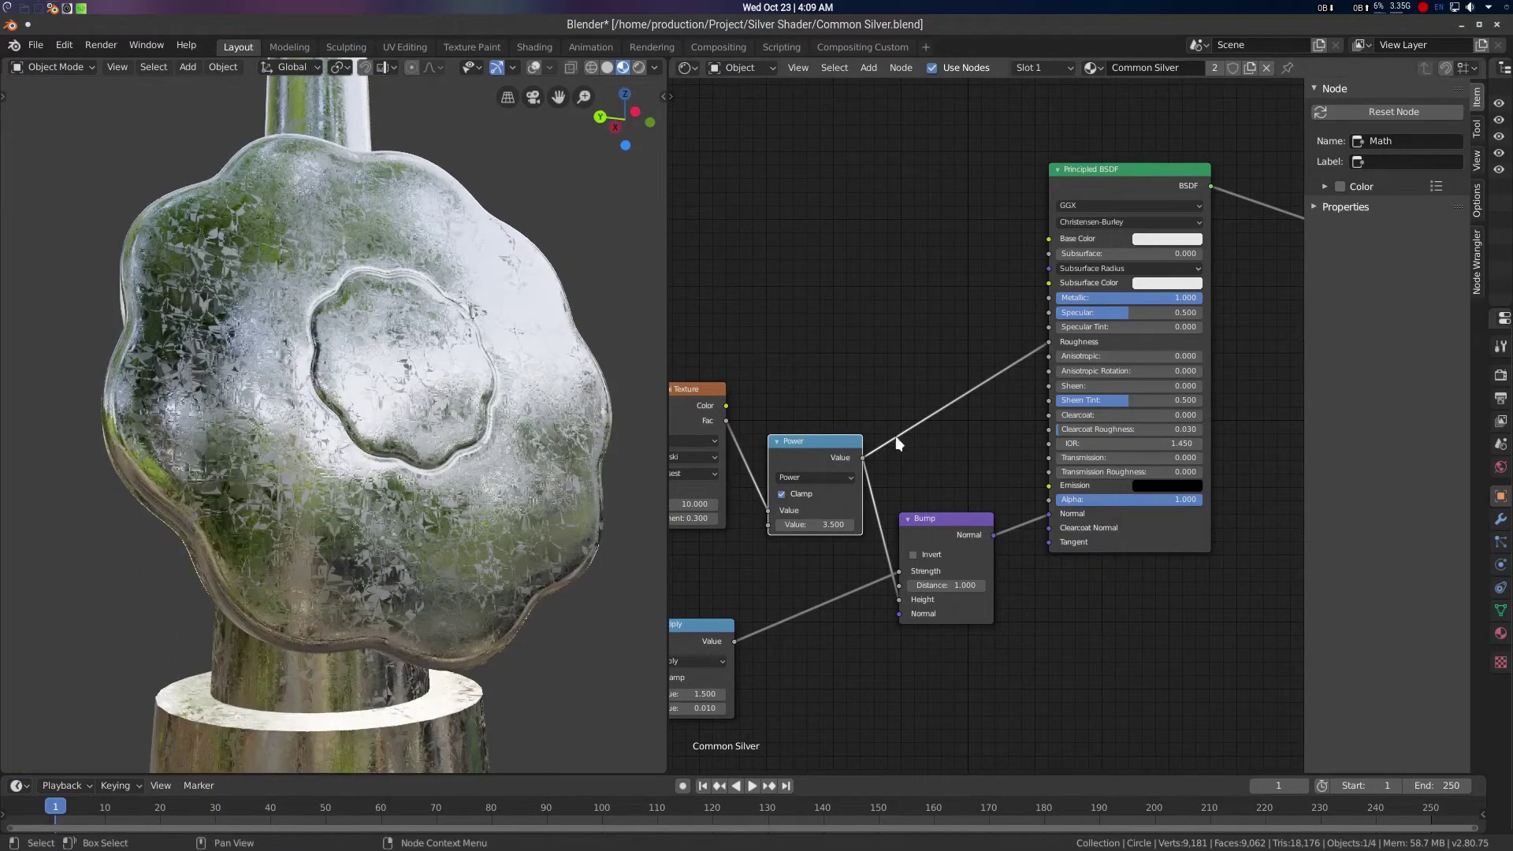
{"action": "middle_click_drag", "start_coordinate": [828, 436], "coordinate": [915, 469]}
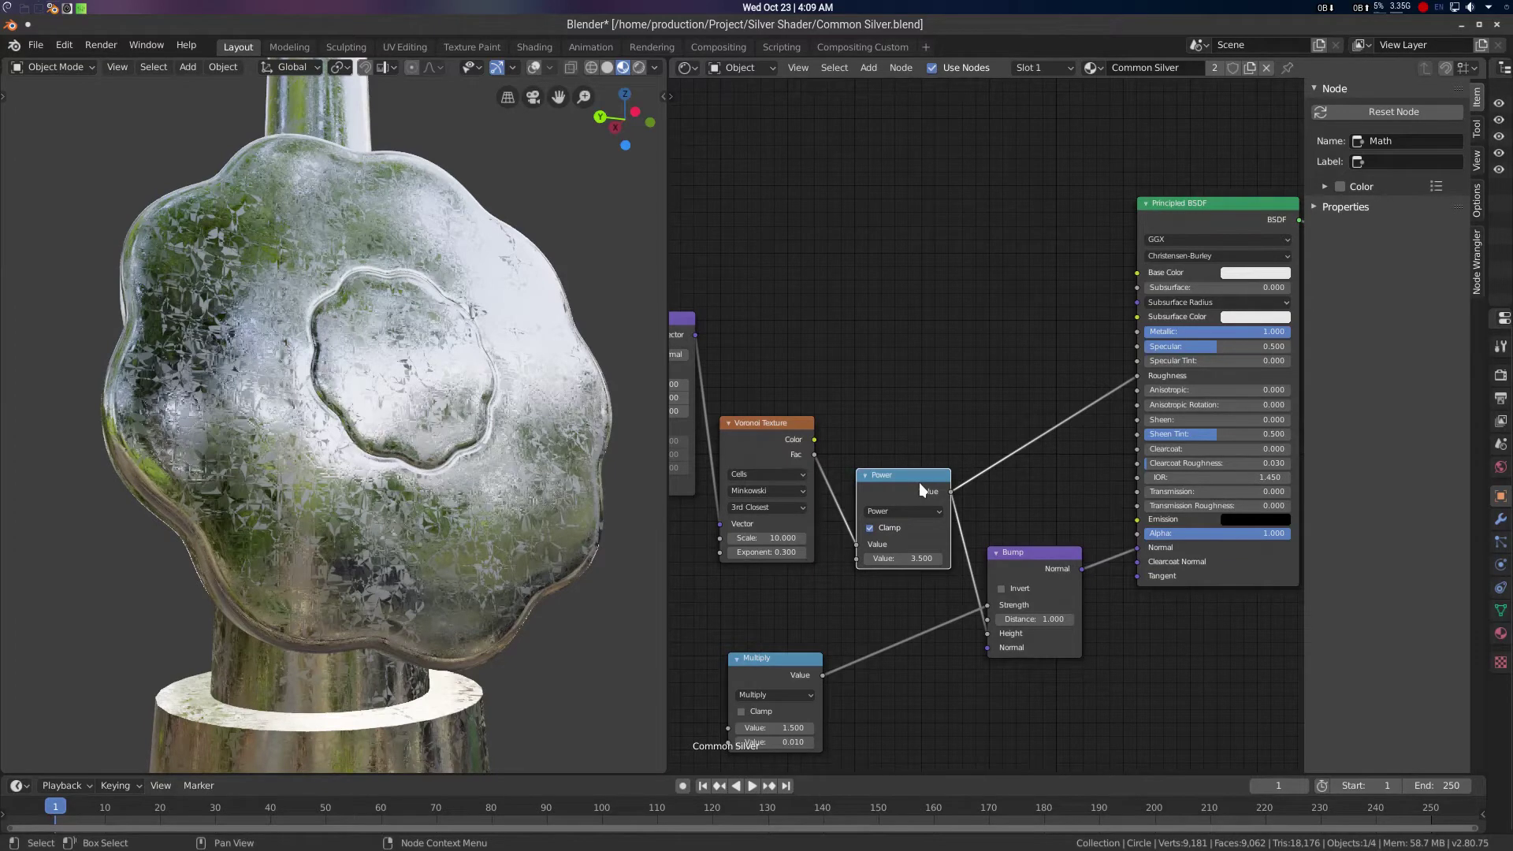
{"action": "scroll", "coordinate": [233, 339], "scroll_direction": "down", "scroll_amount": 4}
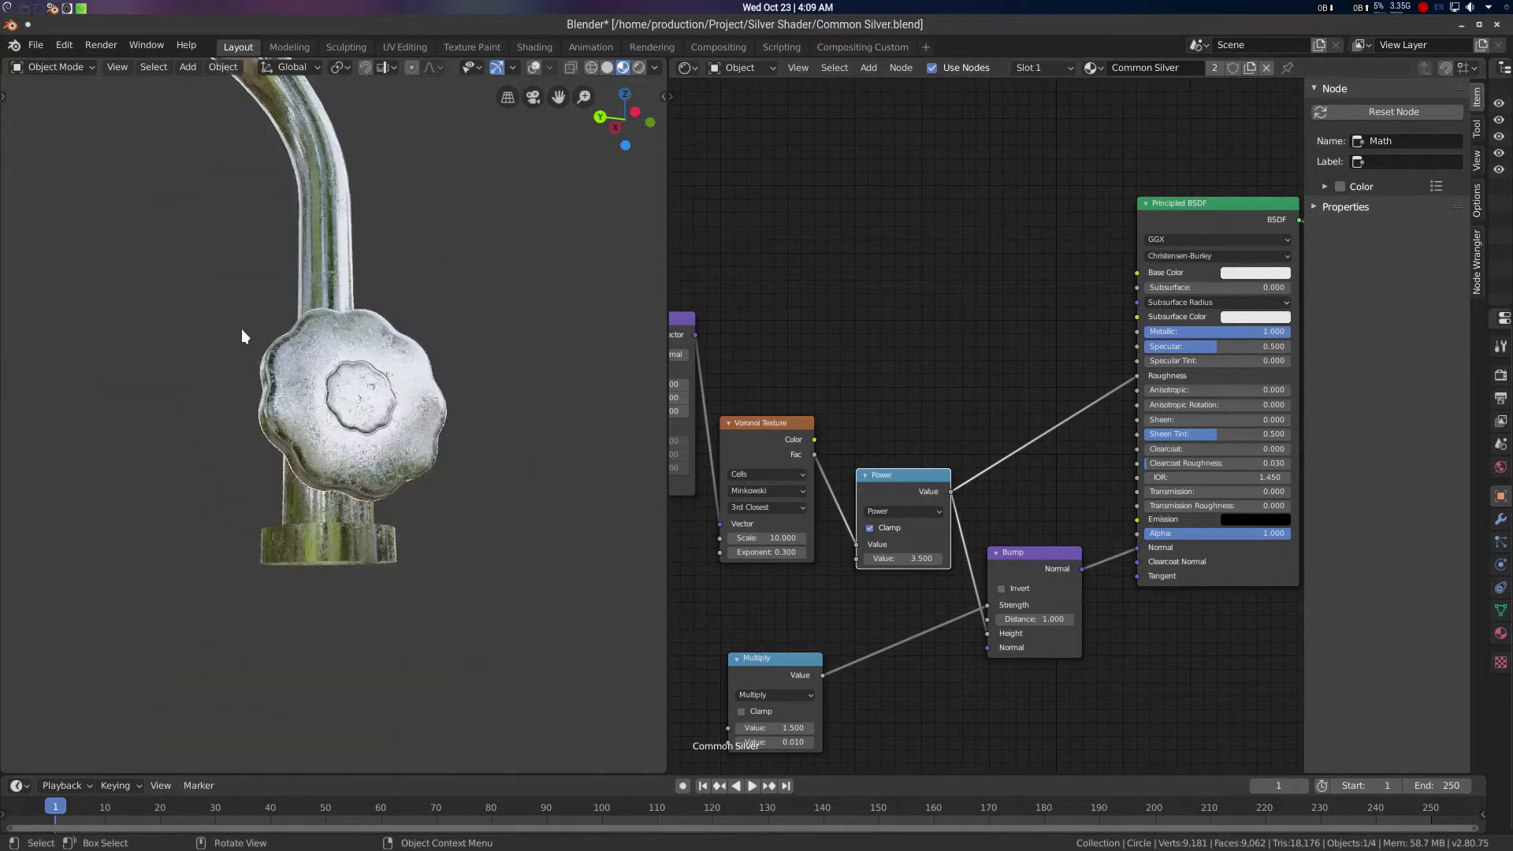
{"action": "middle_click_drag", "start_coordinate": [240, 336], "coordinate": [402, 394]}
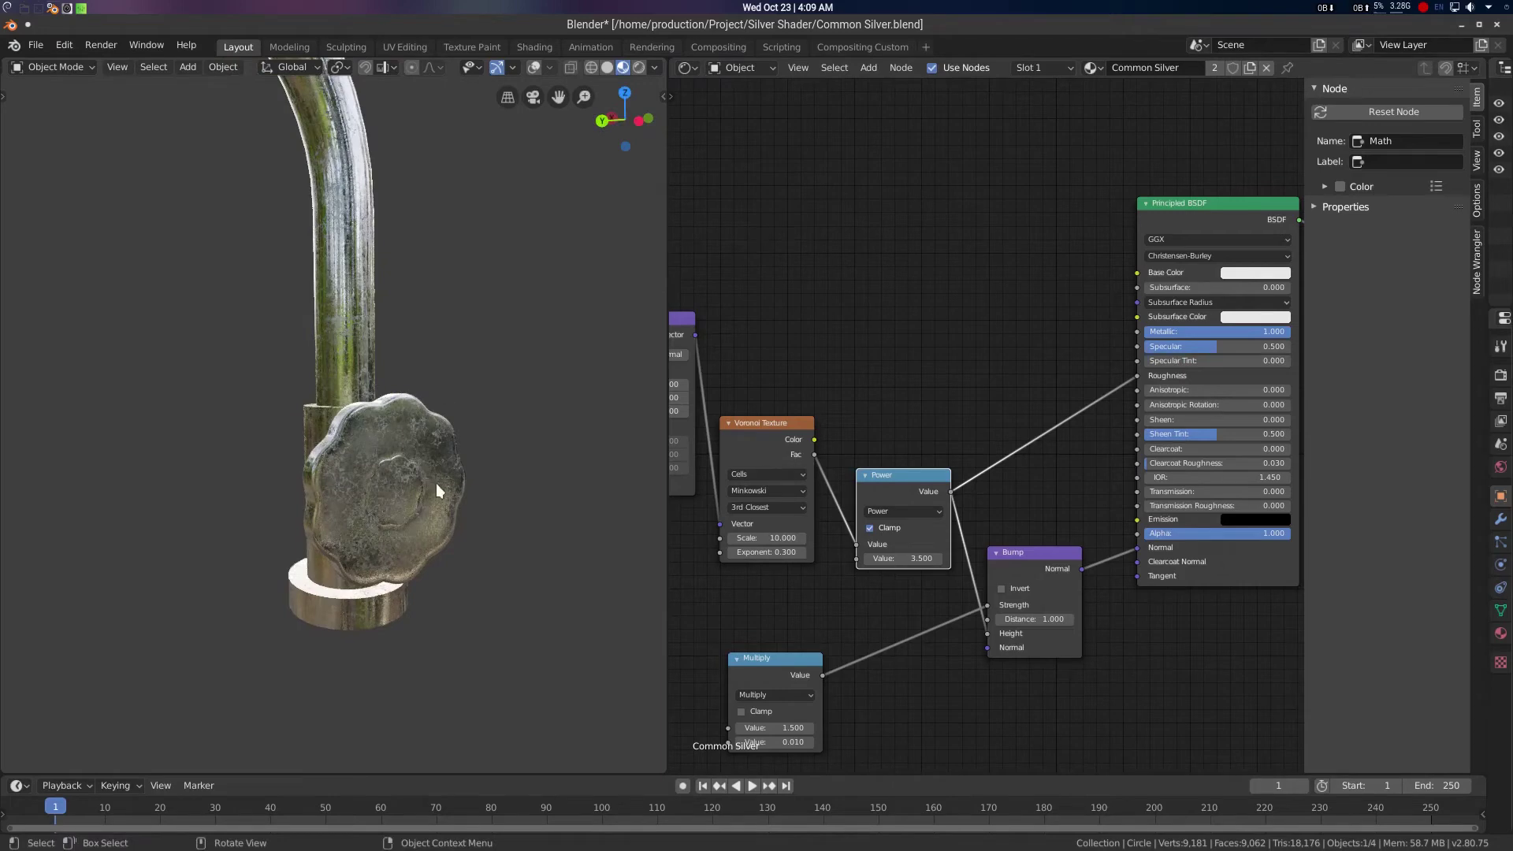
{"action": "scroll", "coordinate": [433, 483], "scroll_direction": "up", "scroll_amount": 3}
{"action": "middle_click_drag", "start_coordinate": [425, 473], "coordinate": [416, 462]}
{"action": "scroll", "coordinate": [413, 455], "scroll_direction": "up", "scroll_amount": 2}
{"action": "scroll", "coordinate": [403, 415], "scroll_direction": "down", "scroll_amount": 4}
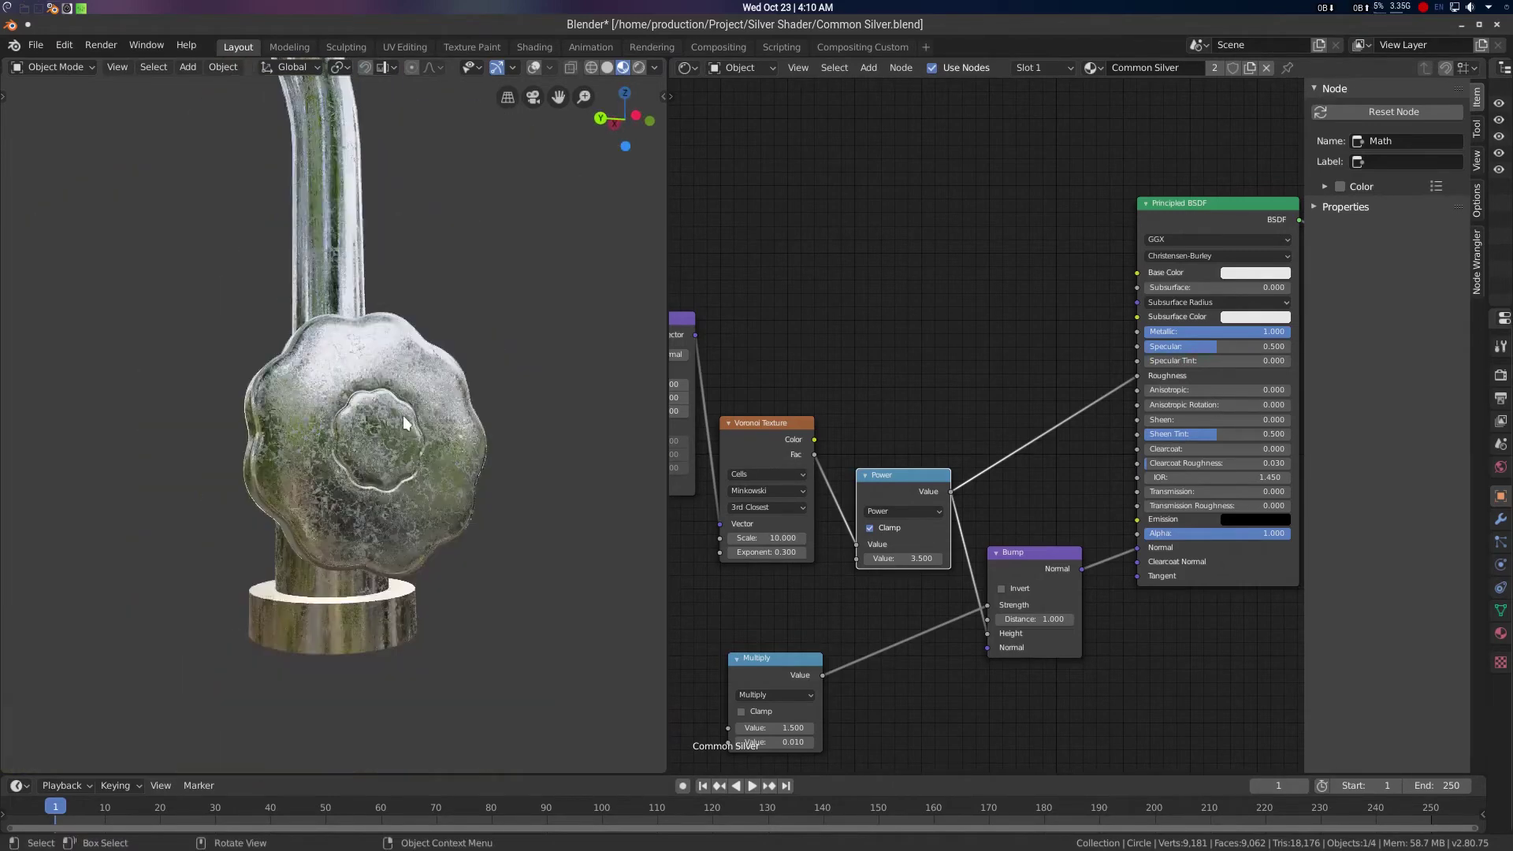
{"action": "scroll", "coordinate": [396, 457], "scroll_direction": "up", "scroll_amount": 2}
Move the Power node closer to the Voronoi Texture and connect its Value output to the Principled BSDF's Metallic input
{"action": "middle_click_drag", "start_coordinate": [953, 465], "coordinate": [935, 462]}
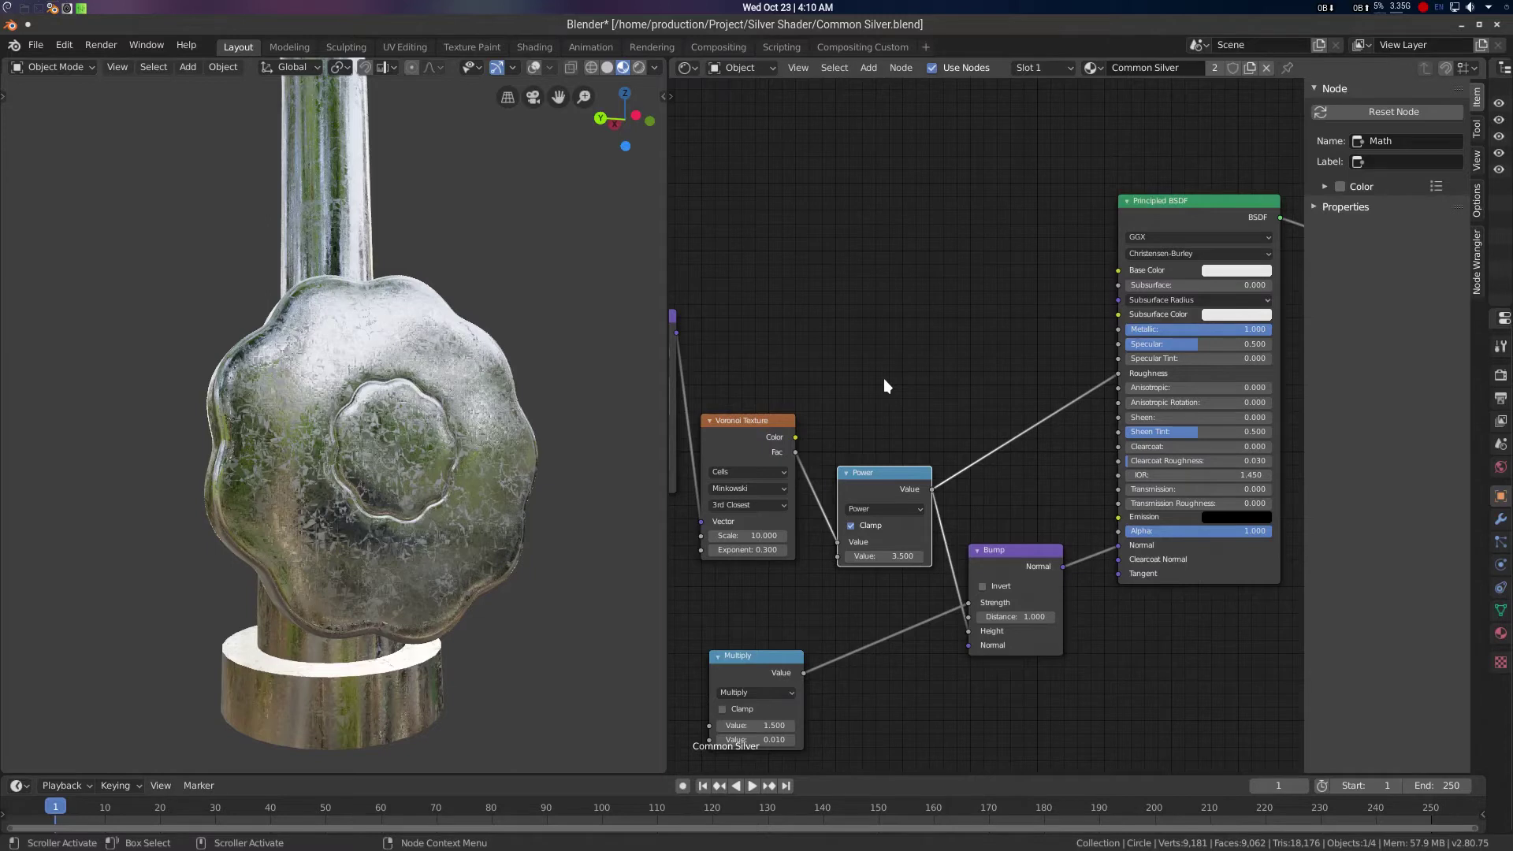
{"action": "left_click_drag", "start_coordinate": [896, 469], "coordinate": [877, 465]}
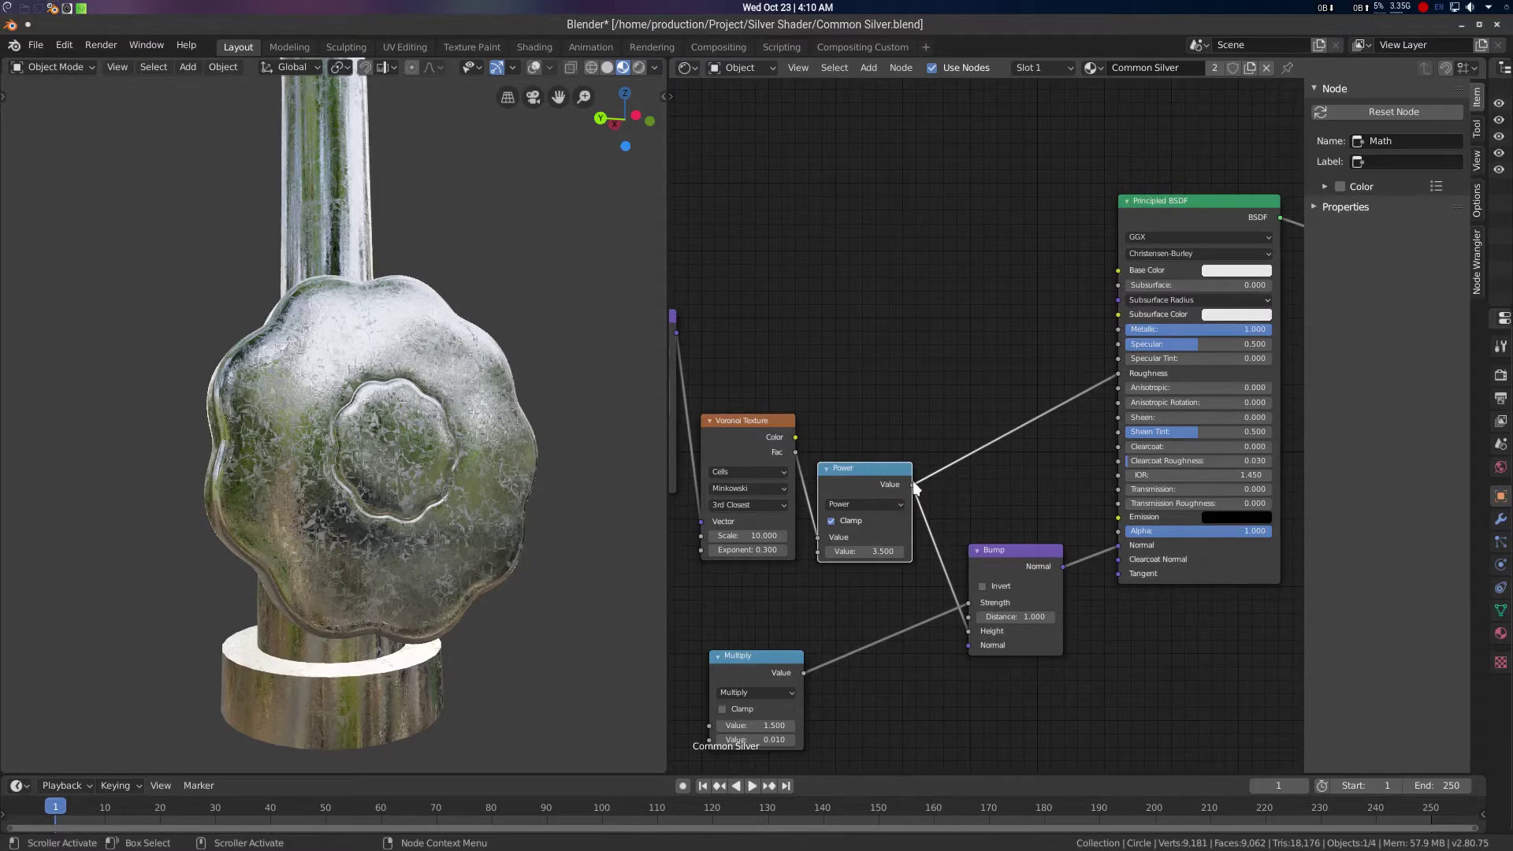
{"action": "left_click_drag", "start_coordinate": [914, 485], "coordinate": [1118, 330]}
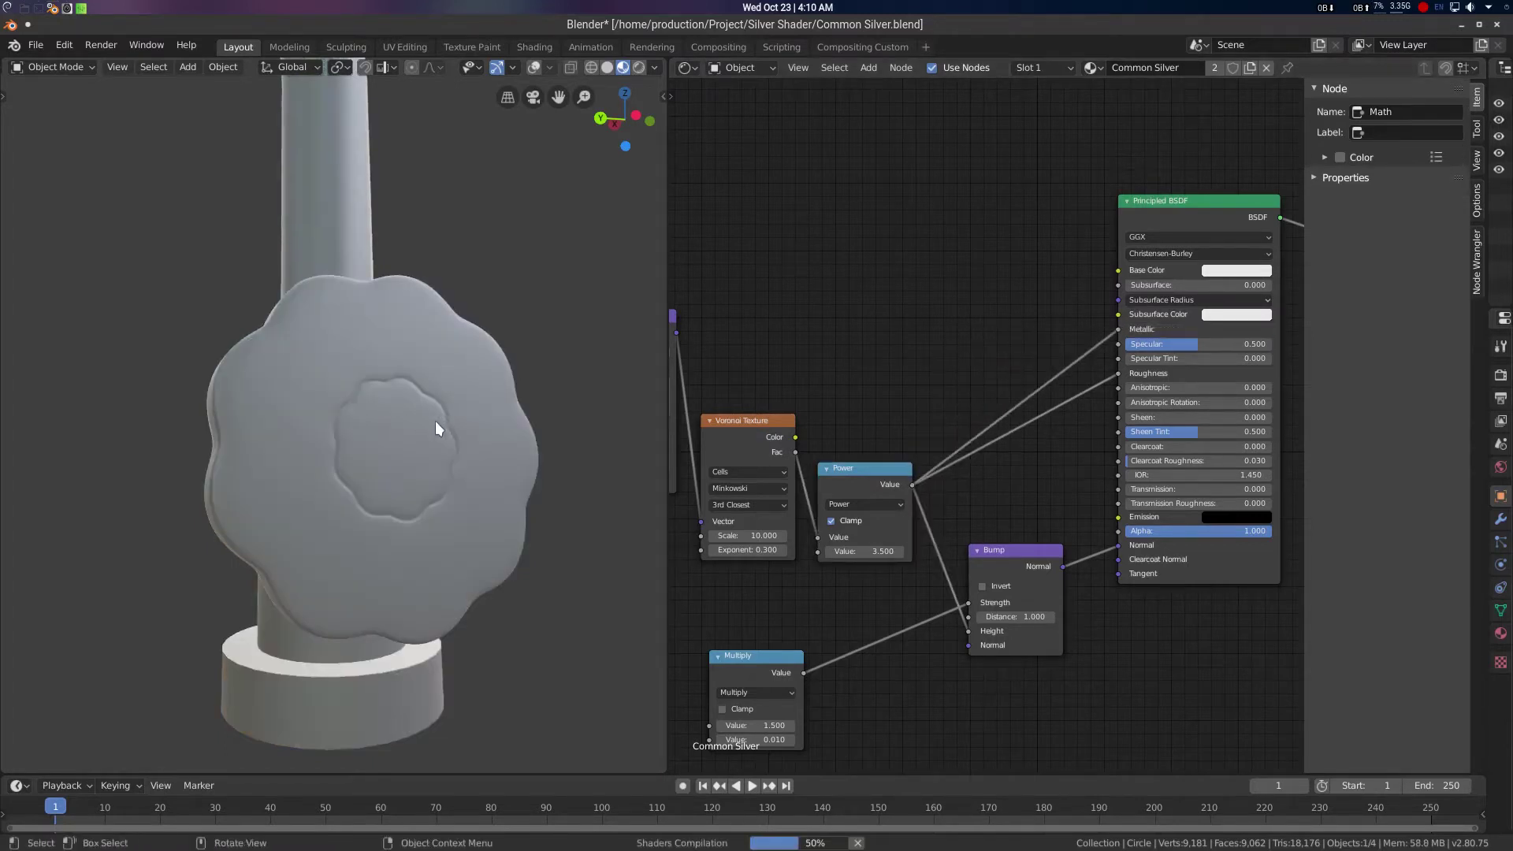
{"action": "middle_click_drag", "start_coordinate": [423, 400], "coordinate": [425, 377]}
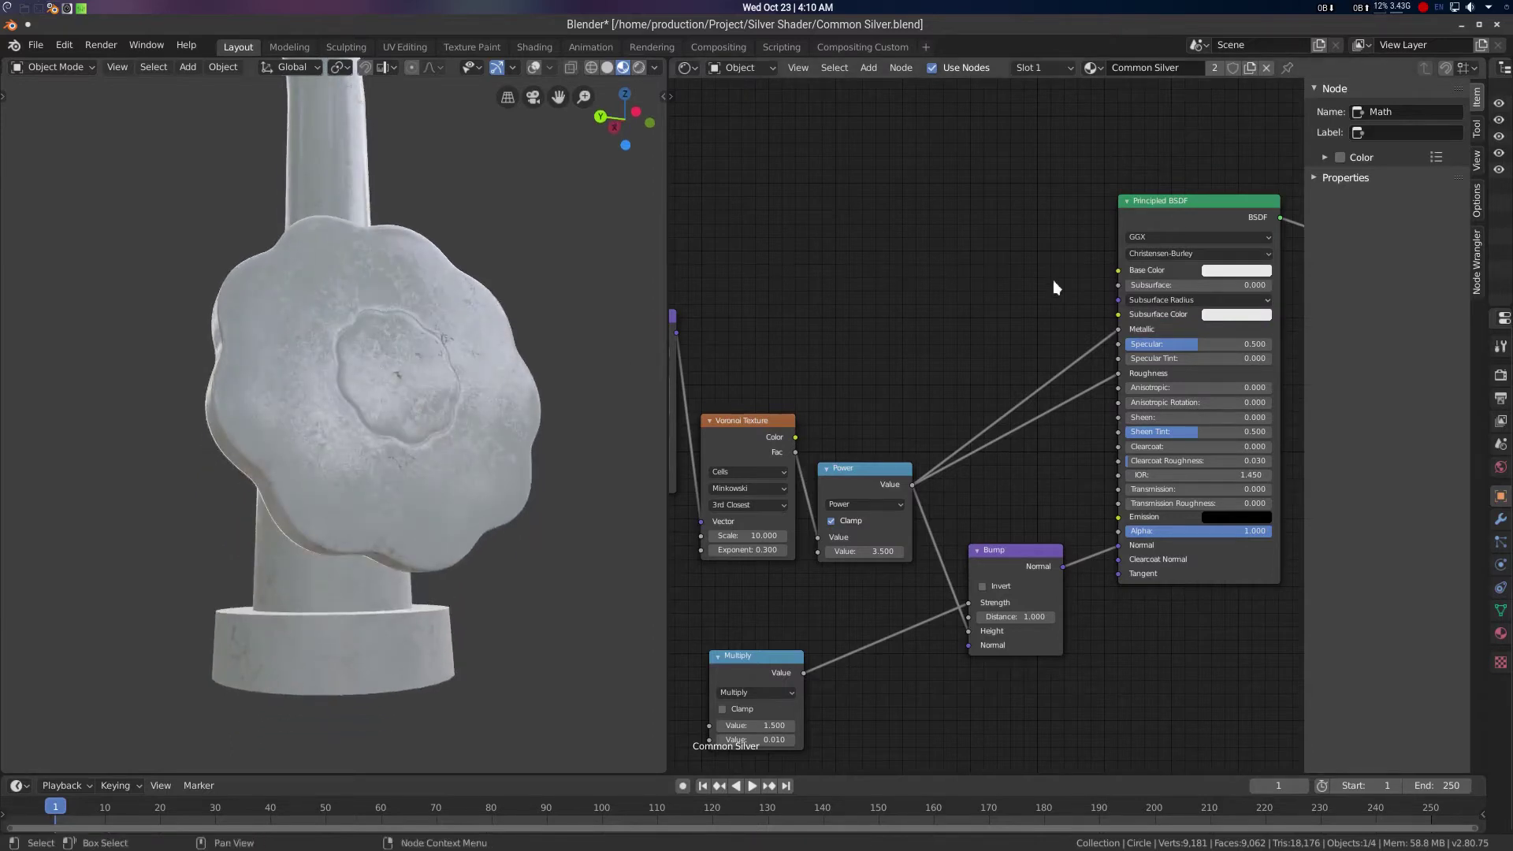
Insert an Invert node between the Power node and the Principled BSDF's Metallic input, and check the result on the handle
{"action": "key", "text": "shift+a"}
{"action": "left_click", "coordinate": [904, 271]}
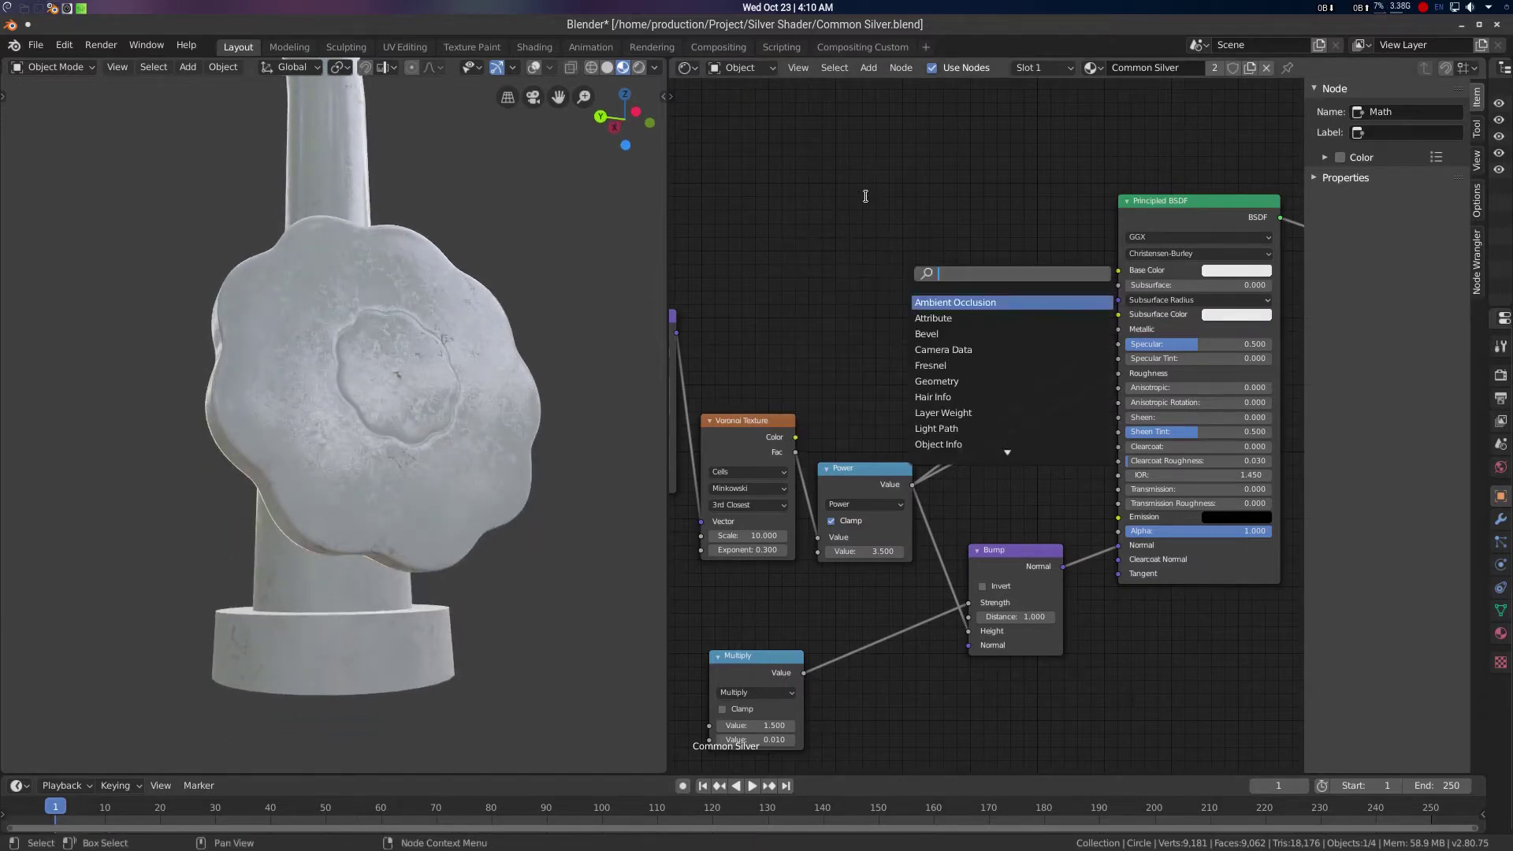
{"action": "type", "text": "inve"}
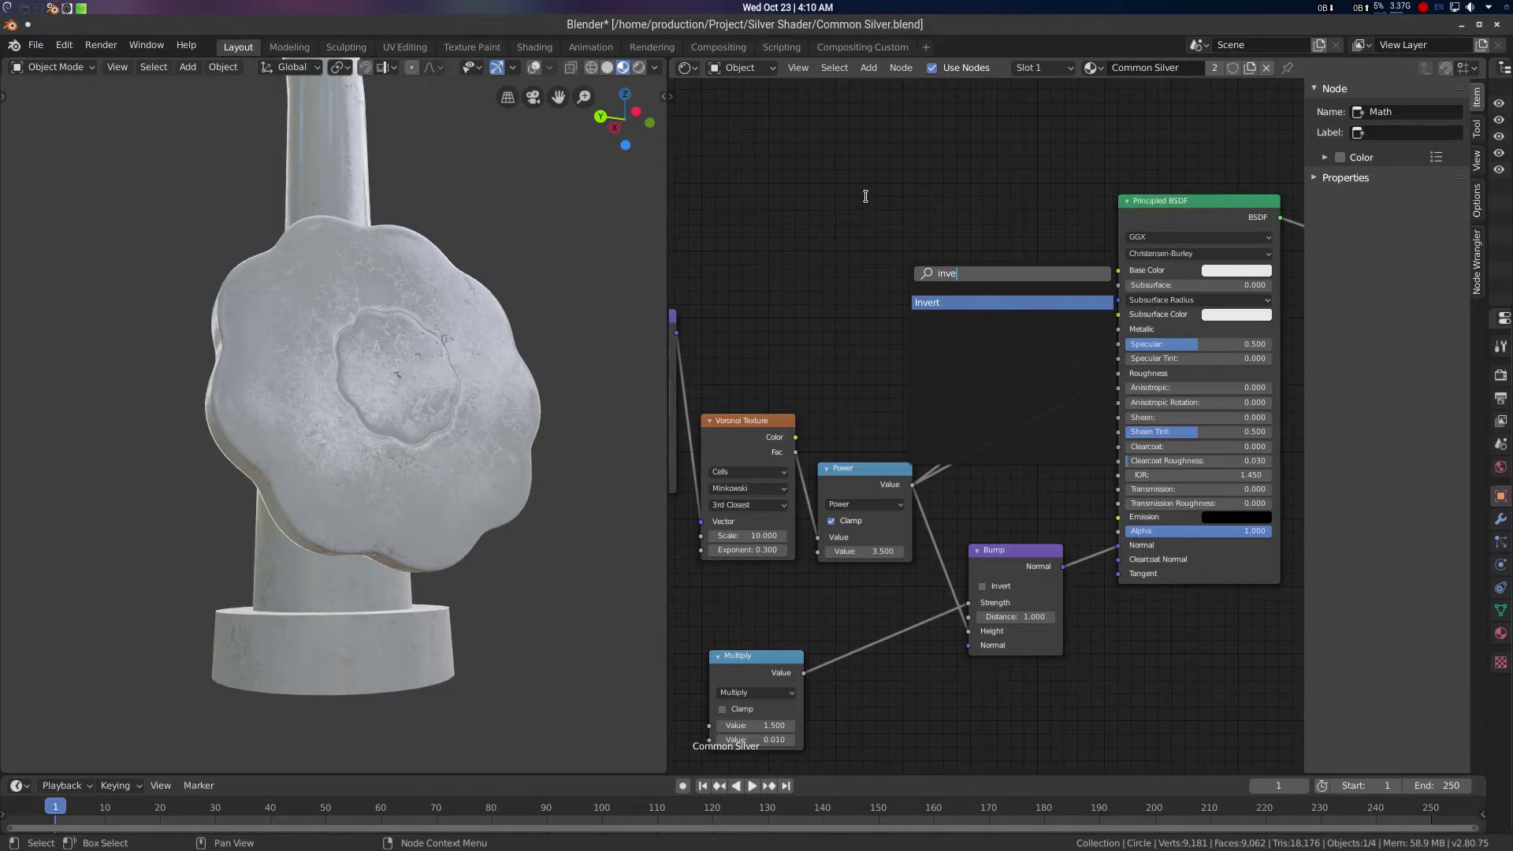
{"action": "key", "text": "Return"}
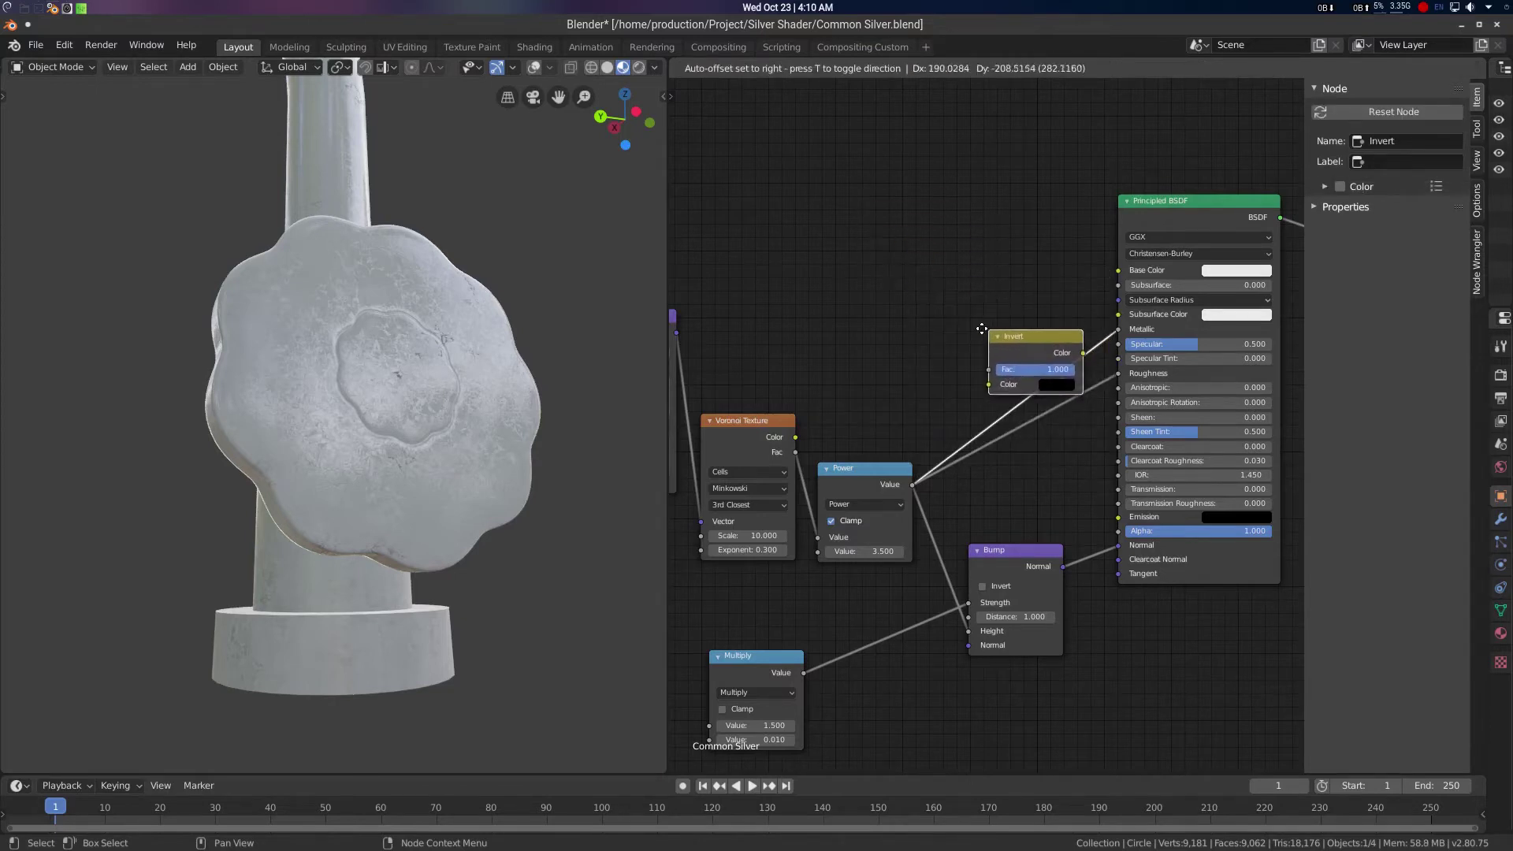
{"action": "left_click", "coordinate": [986, 330]}
{"action": "key", "text": "g"}
{"action": "left_click", "coordinate": [998, 294]}
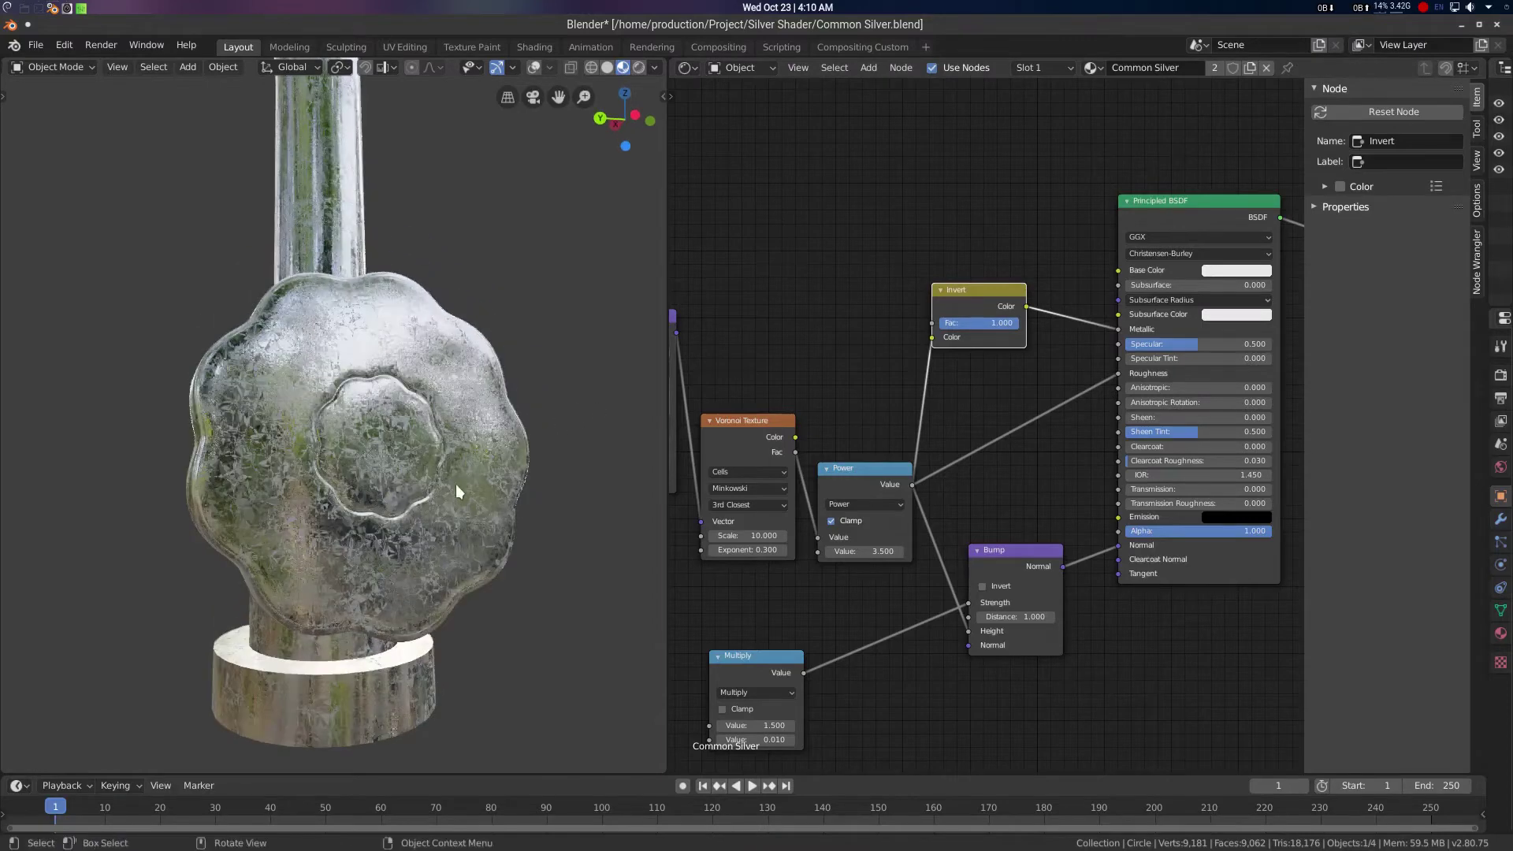
{"action": "scroll", "coordinate": [449, 449], "scroll_direction": "up", "scroll_amount": 3}
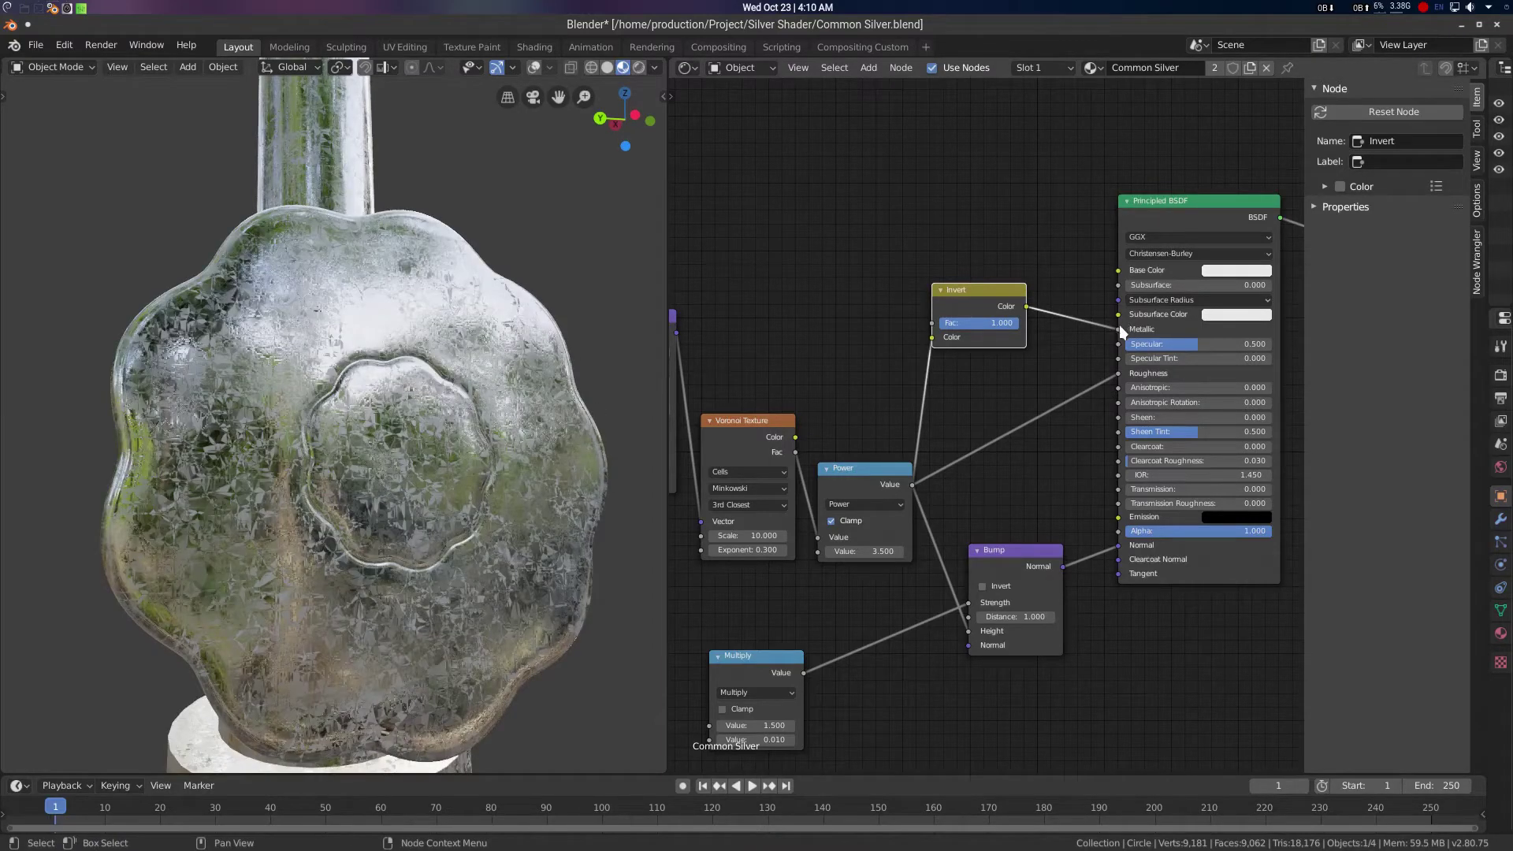
{"action": "mouse_move", "coordinate": [1118, 329]}
{"action": "left_mouse_down"}
{"action": "mouse_move", "coordinate": [1068, 337]}
{"action": "mouse_move", "coordinate": [1108, 310]}
{"action": "mouse_move", "coordinate": [1123, 328]}
{"action": "left_mouse_up"}
{"action": "middle_click_drag", "start_coordinate": [454, 528], "coordinate": [486, 479]}
Move the Voronoi Texture node away from the Power node to widen the gap between them
{"action": "middle_click_drag", "start_coordinate": [700, 515], "coordinate": [934, 475]}
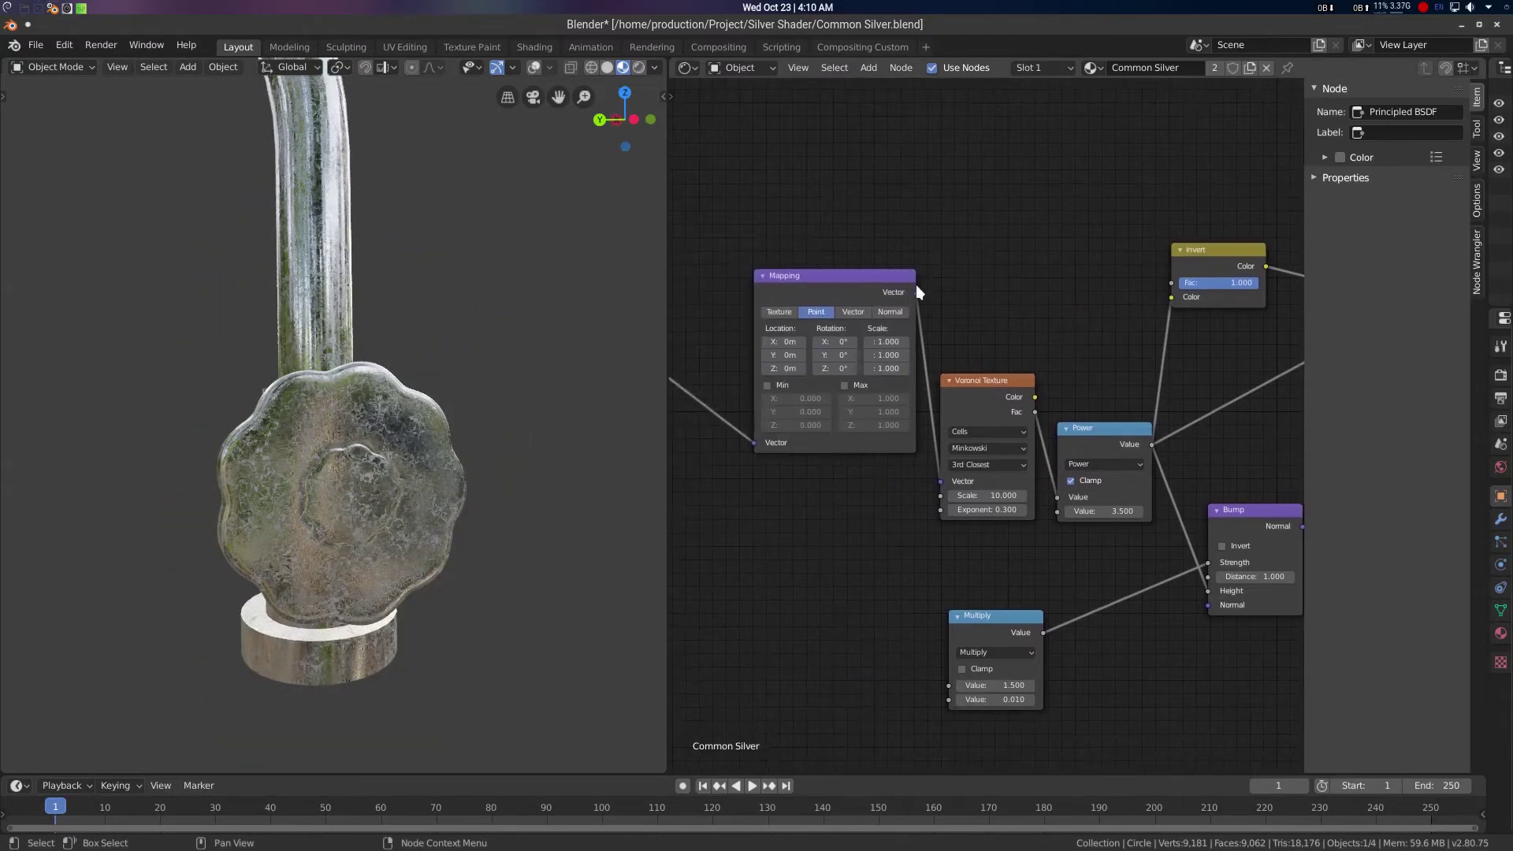
{"action": "left_click_drag", "start_coordinate": [915, 286], "coordinate": [712, 369]}
{"action": "scroll", "coordinate": [928, 488], "scroll_direction": "down", "scroll_amount": 2}
{"action": "left_click_drag", "start_coordinate": [811, 342], "coordinate": [761, 347]}
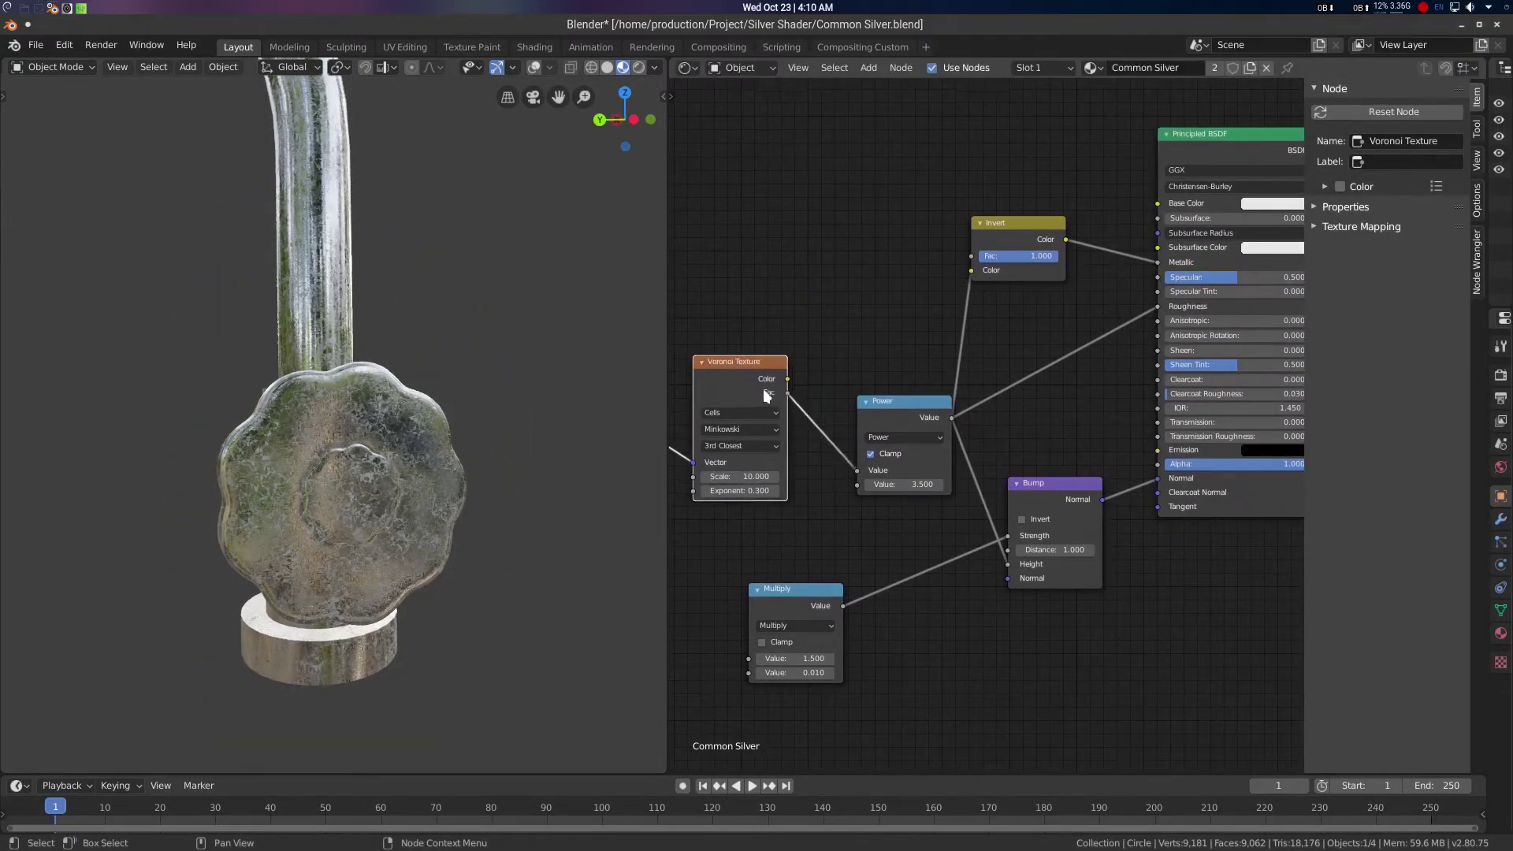
Lower the Voronoi Texture's Exponent to 0.200 and check the wear pattern up close on the handle
{"action": "scroll", "coordinate": [829, 517], "scroll_direction": "up", "scroll_amount": 3}
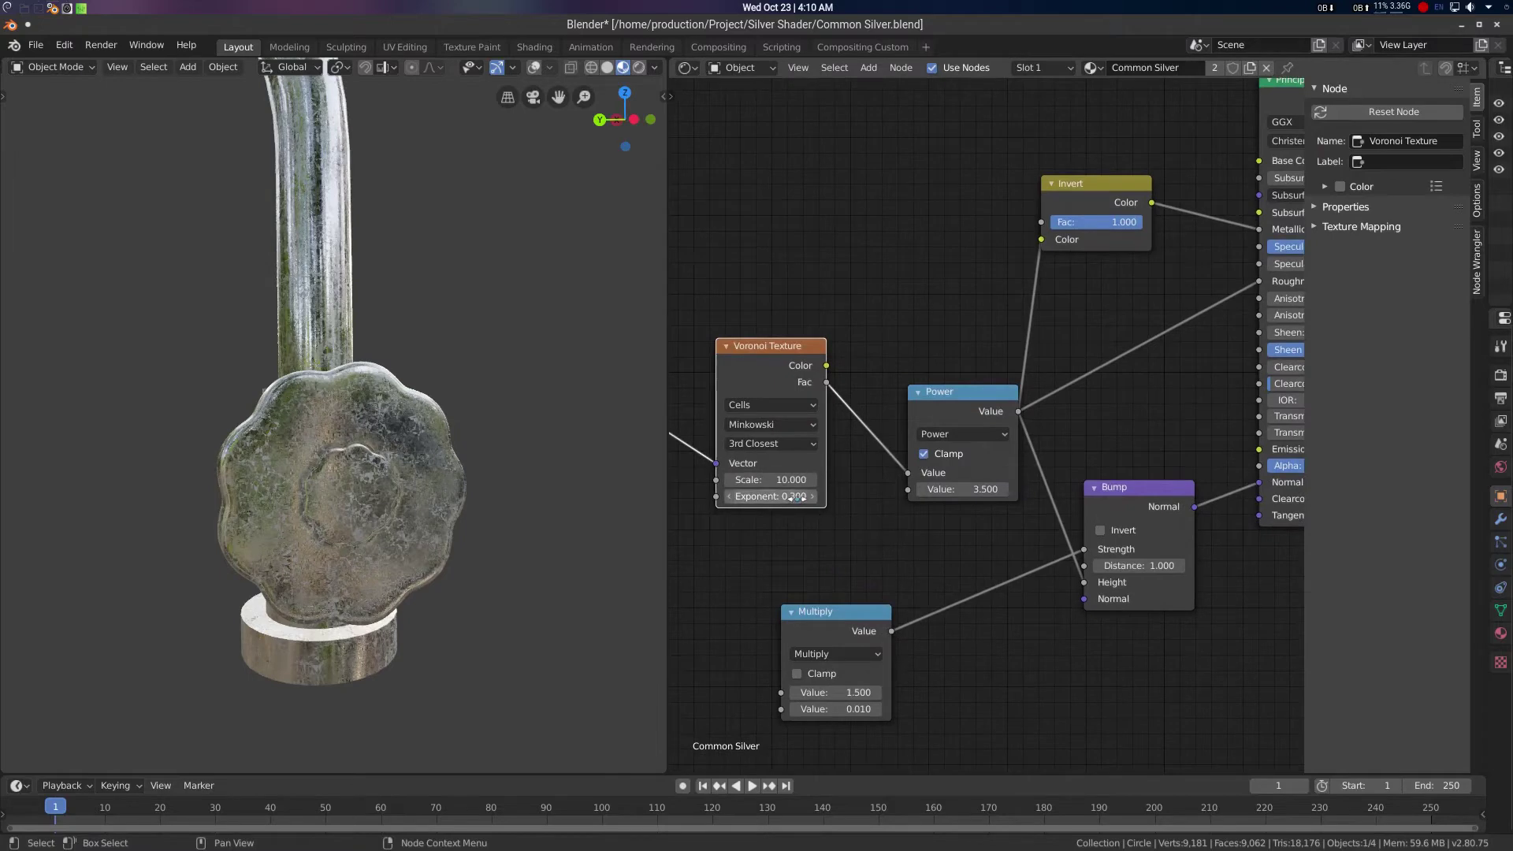
{"action": "mouse_move", "coordinate": [776, 496]}
{"action": "left_mouse_down"}
{"action": "mouse_move", "coordinate": [907, 497]}
{"action": "mouse_move", "coordinate": [749, 497]}
{"action": "left_mouse_up"}
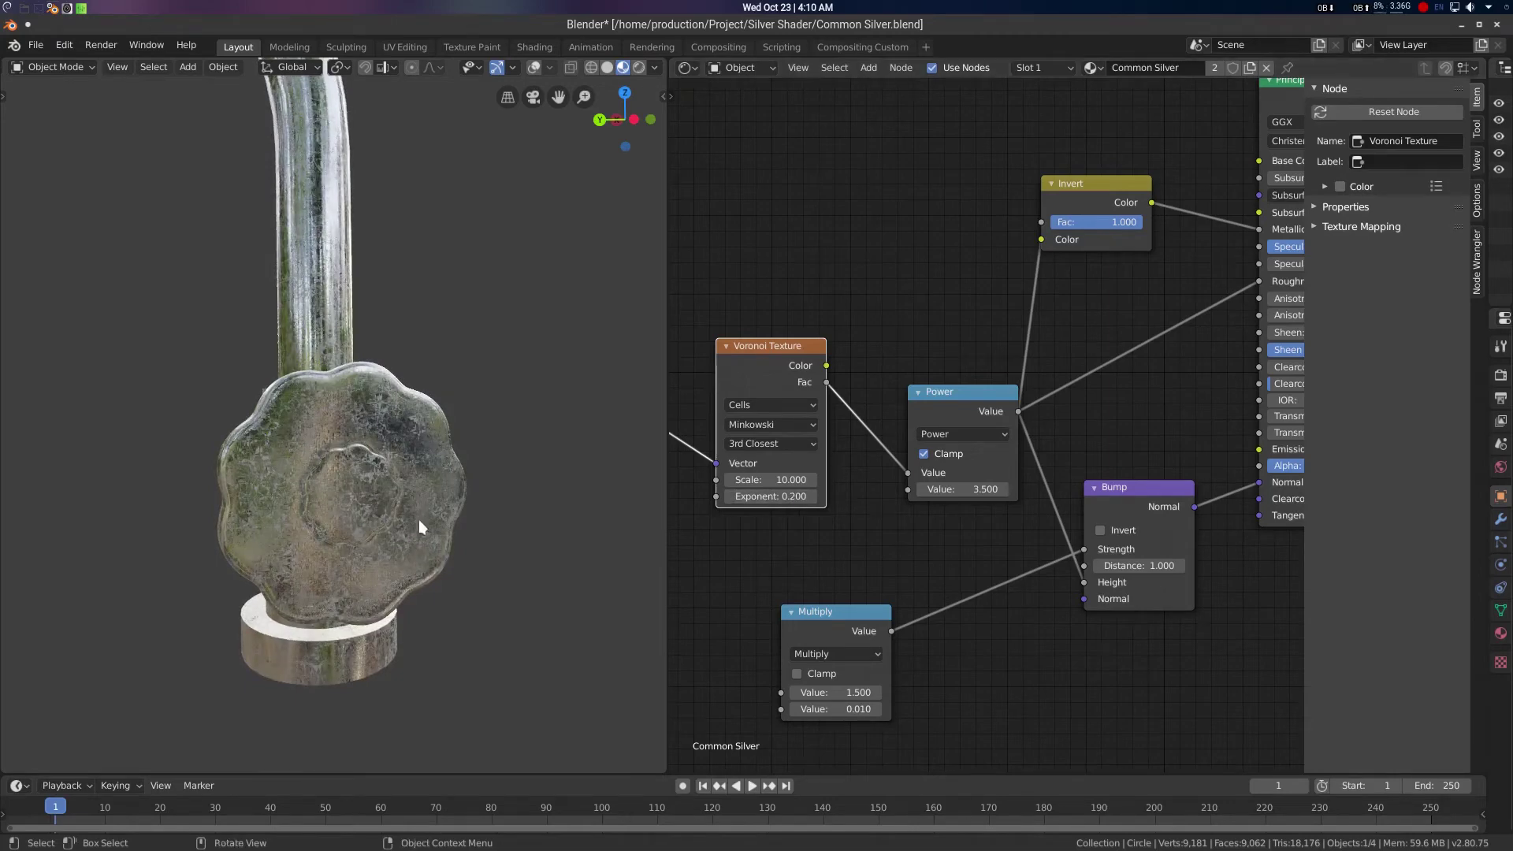
{"action": "middle_click_drag", "start_coordinate": [394, 514], "coordinate": [414, 486]}
{"action": "scroll", "coordinate": [406, 465], "scroll_direction": "up", "scroll_amount": 4}
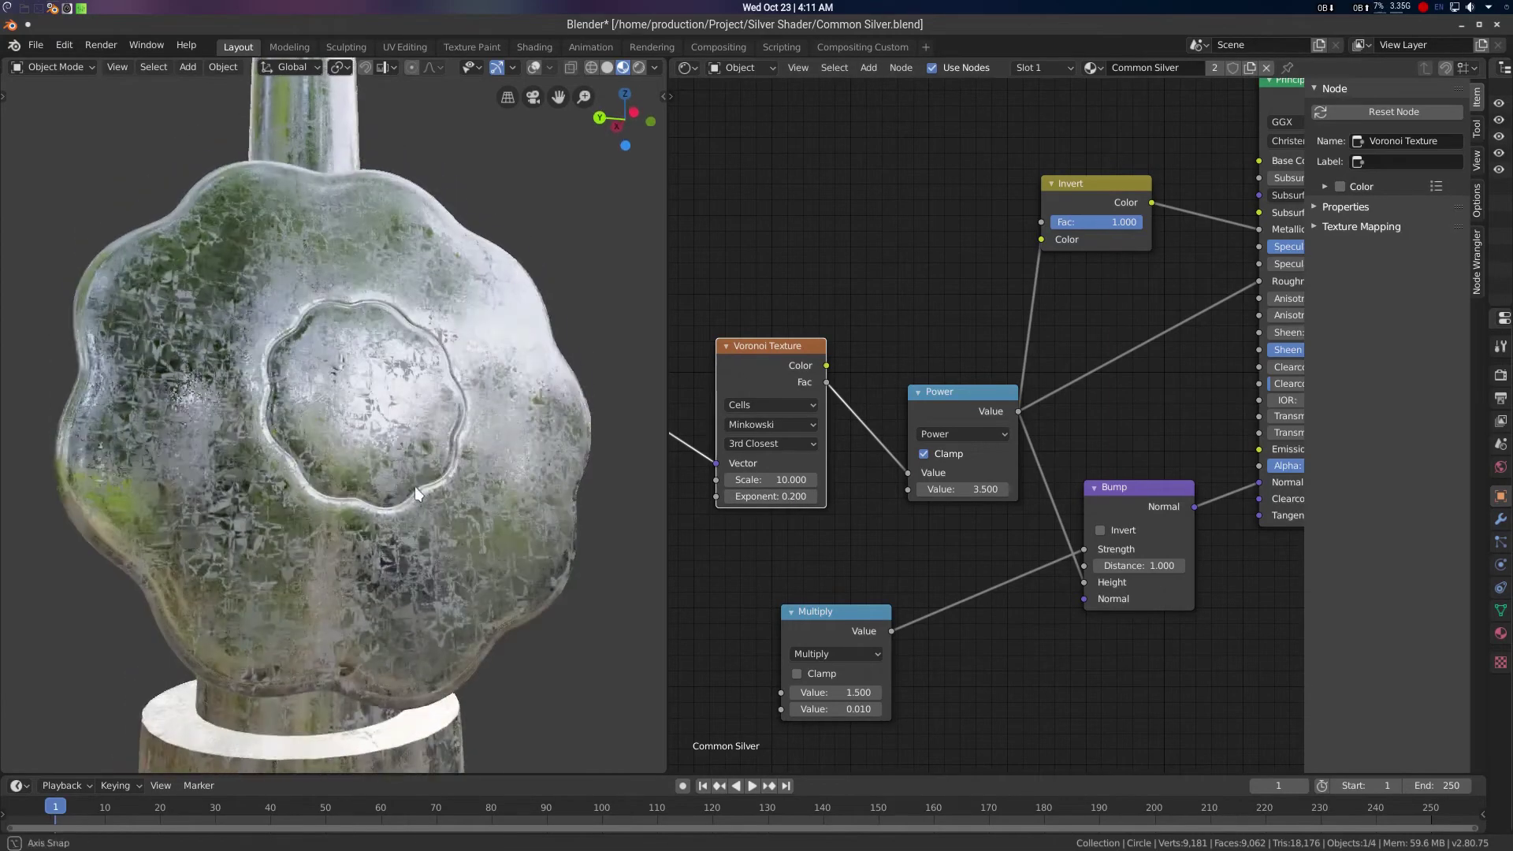
Set the Voronoi Texture's Exponent to 0.1 and check the wear pattern on the whole handle
{"action": "left_click", "coordinate": [743, 497]}
{"action": "key", "text": "BackSpace"}
{"action": "type", "text": "1"}
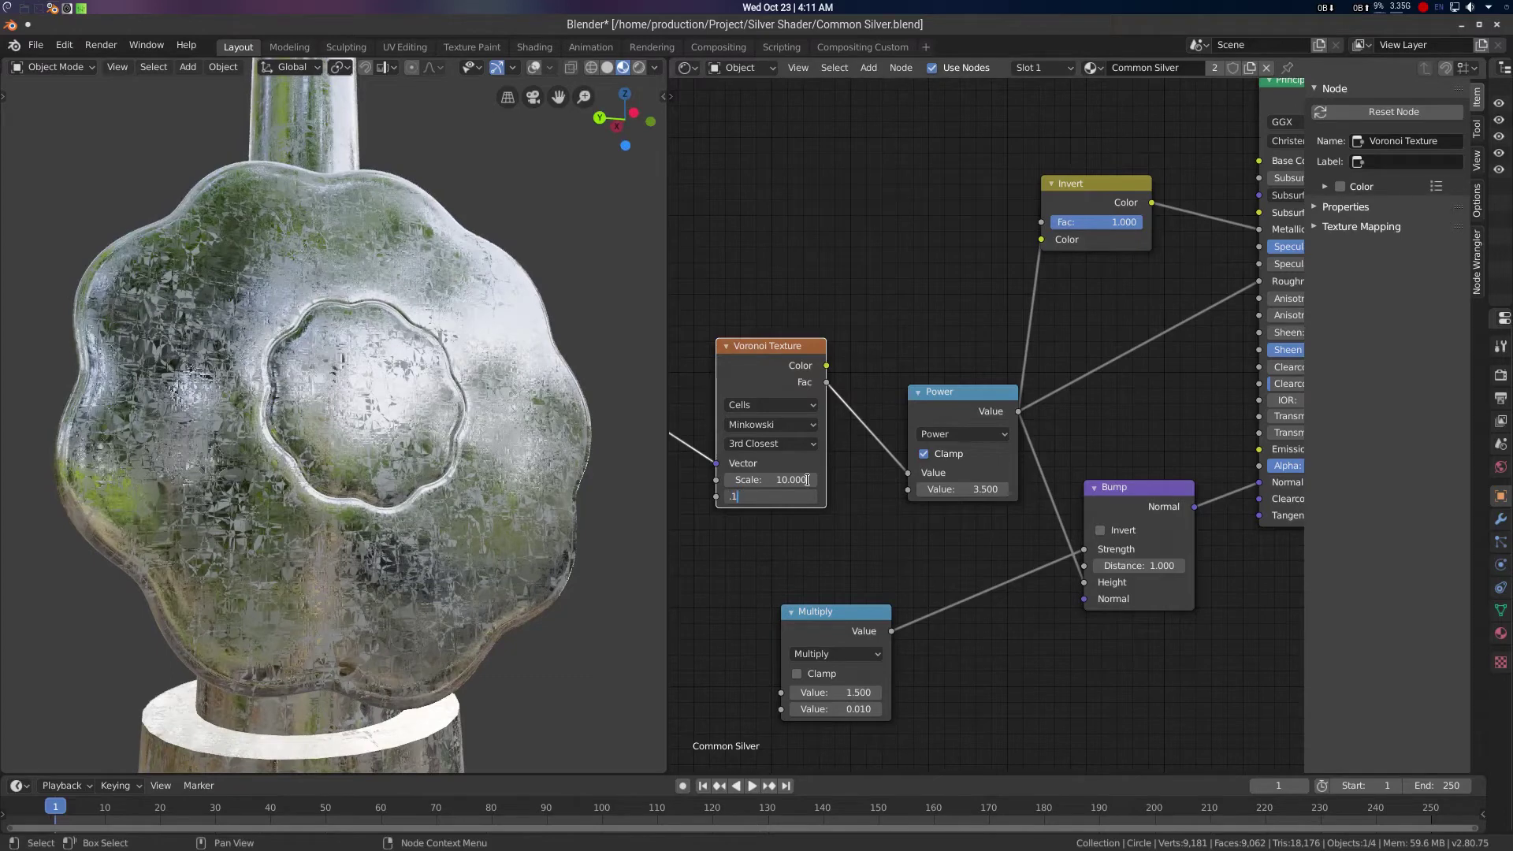
{"action": "key", "text": "Return"}
{"action": "scroll", "coordinate": [410, 437], "scroll_direction": "down", "scroll_amount": 3}
{"action": "middle_click_drag", "start_coordinate": [410, 449], "coordinate": [415, 433]}
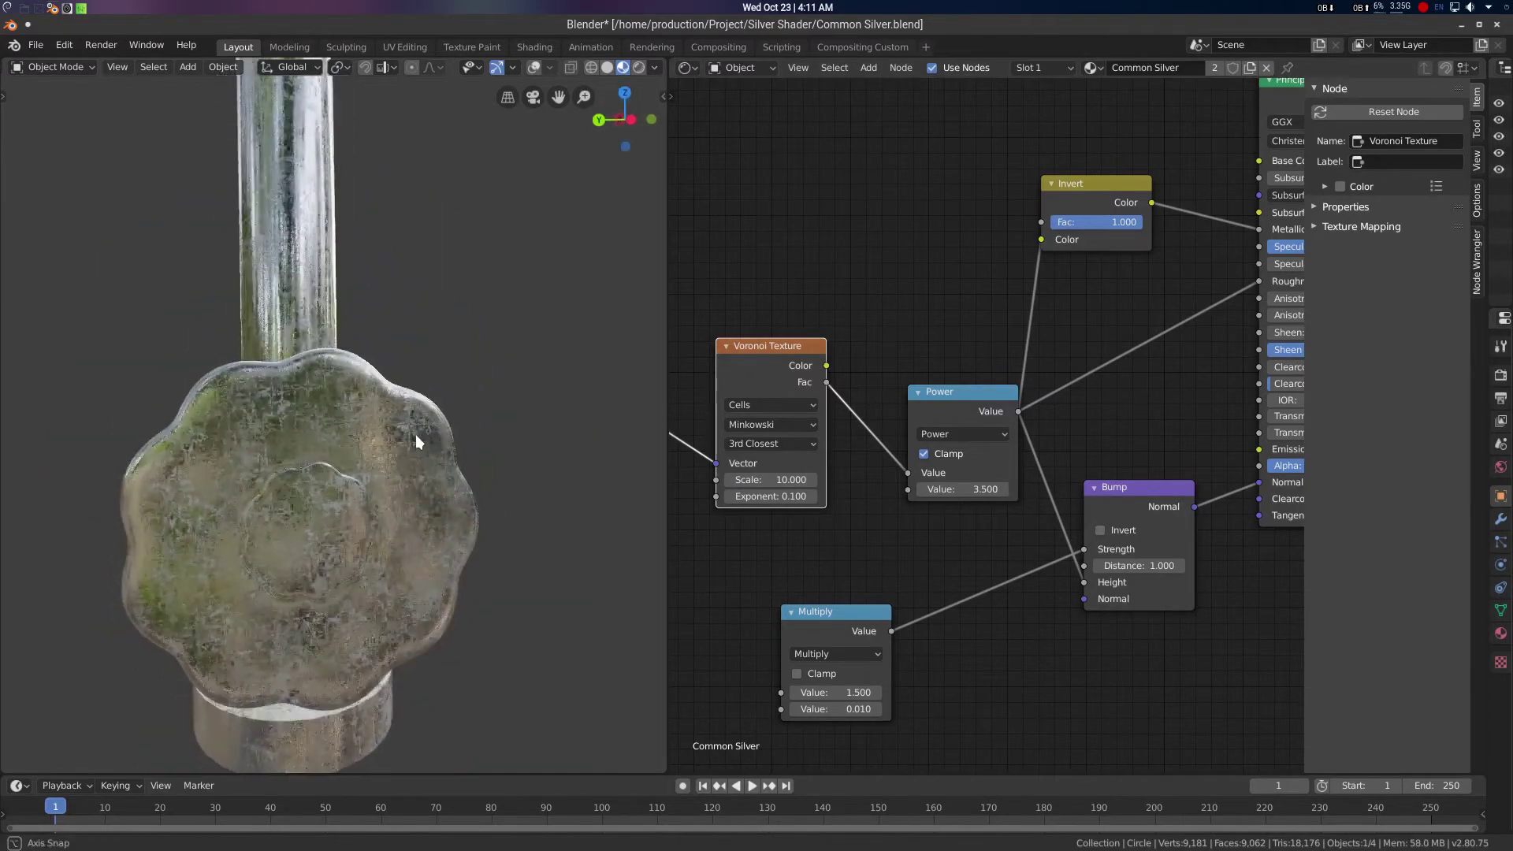
Move the Invert node down to make room and add a MixRGB node above it
{"action": "middle_click_drag", "start_coordinate": [905, 303], "coordinate": [802, 332]}
{"action": "scroll", "coordinate": [1078, 314], "scroll_direction": "down", "scroll_amount": 1}
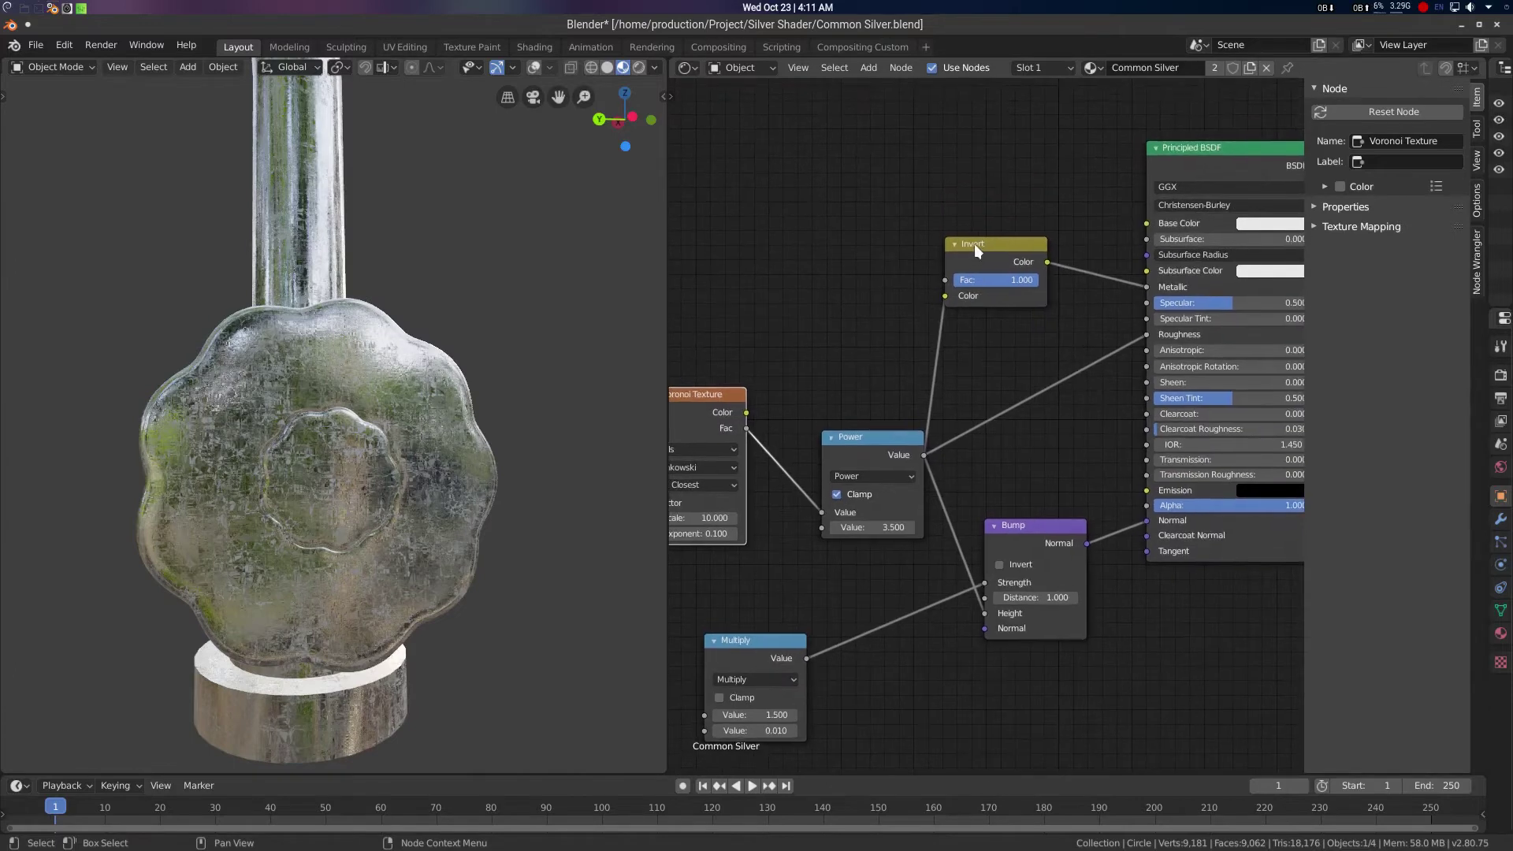
{"action": "left_click_drag", "start_coordinate": [974, 243], "coordinate": [989, 292]}
{"action": "key", "text": "shift+a"}
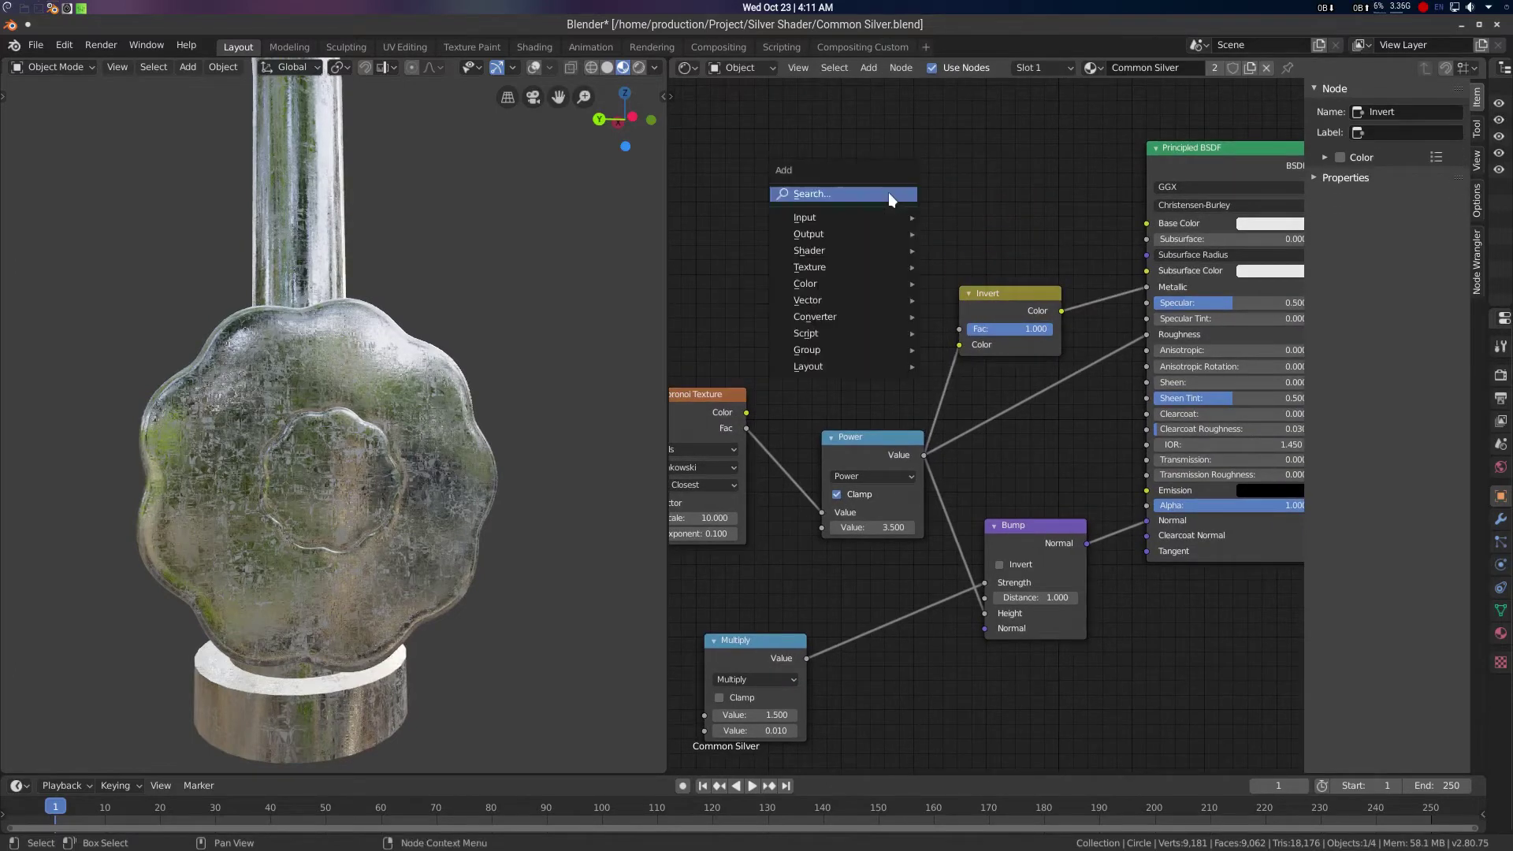
{"action": "left_click", "coordinate": [887, 192]}
{"action": "type", "text": "mix"}
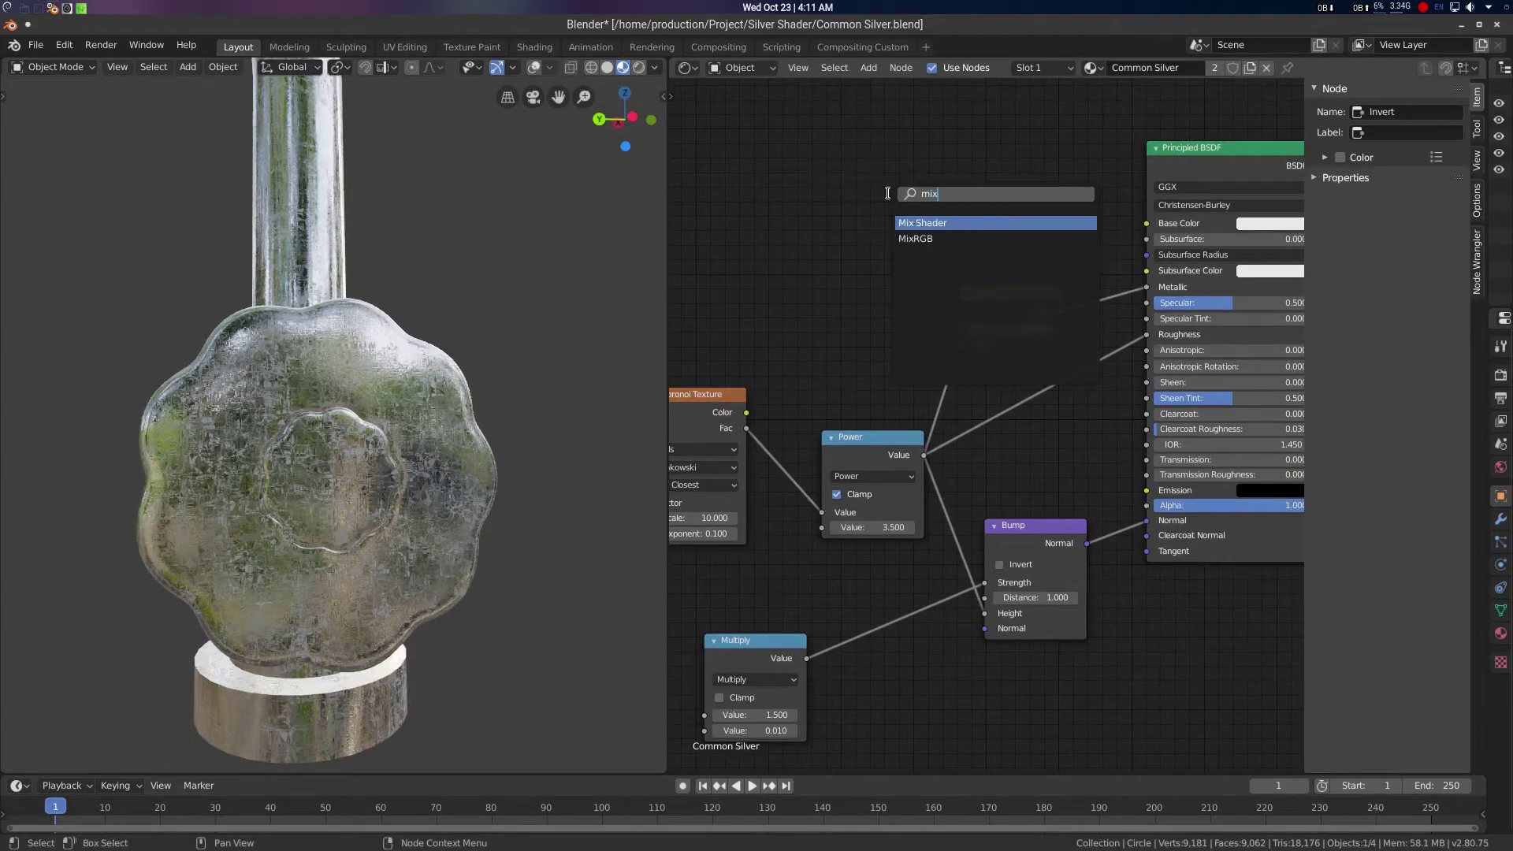
{"action": "left_click", "coordinate": [915, 238]}
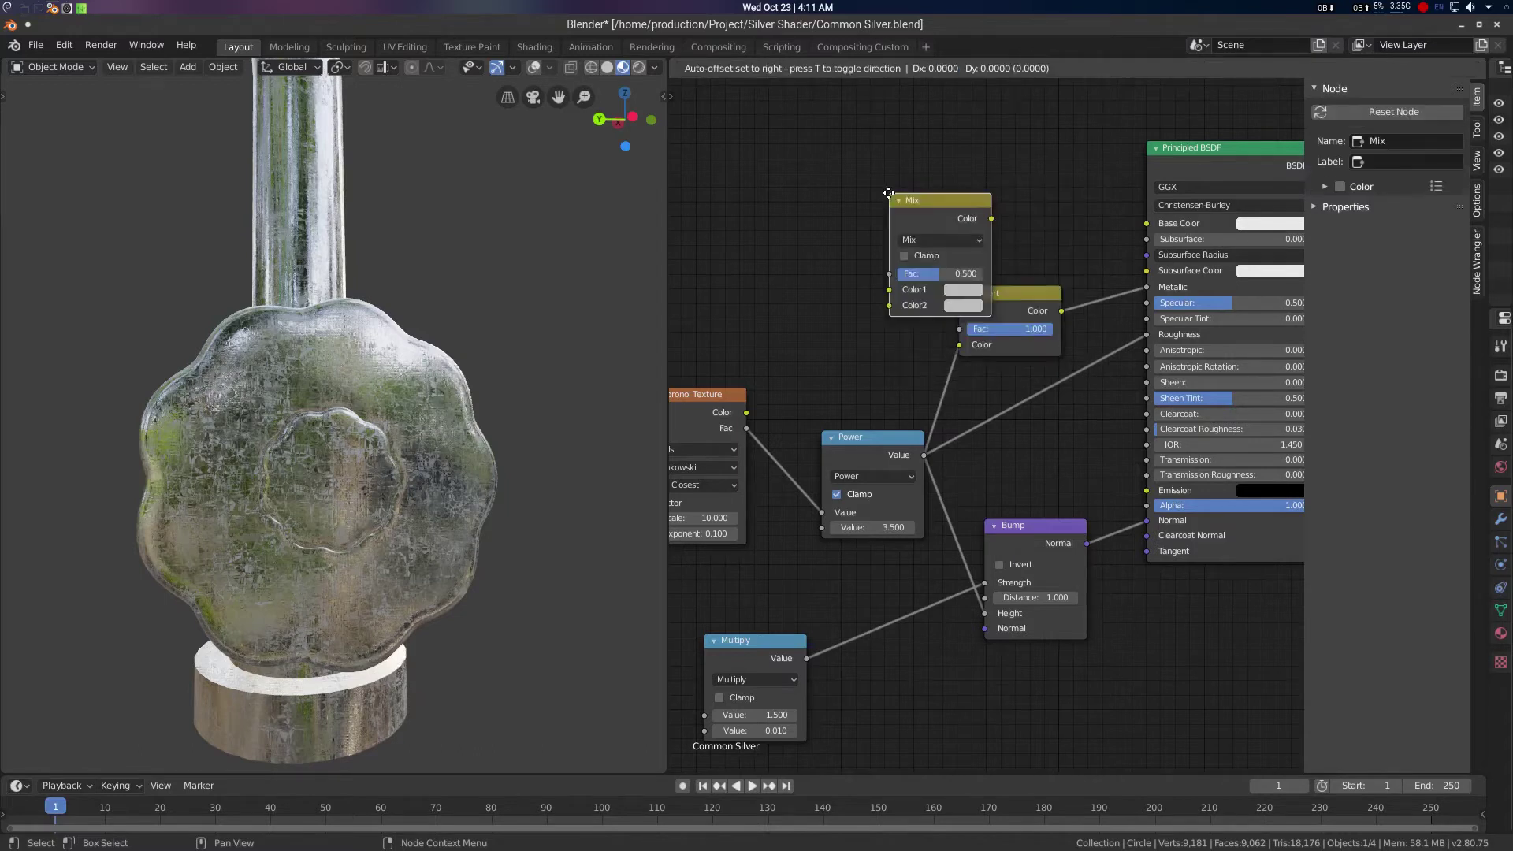
{"action": "left_click", "coordinate": [1075, 204]}
Copy the Principled BSDF's Base Color into the Mix node's Color1 and shift the Mix node slightly
{"action": "middle_click_drag", "start_coordinate": [1120, 230], "coordinate": [1053, 250]}
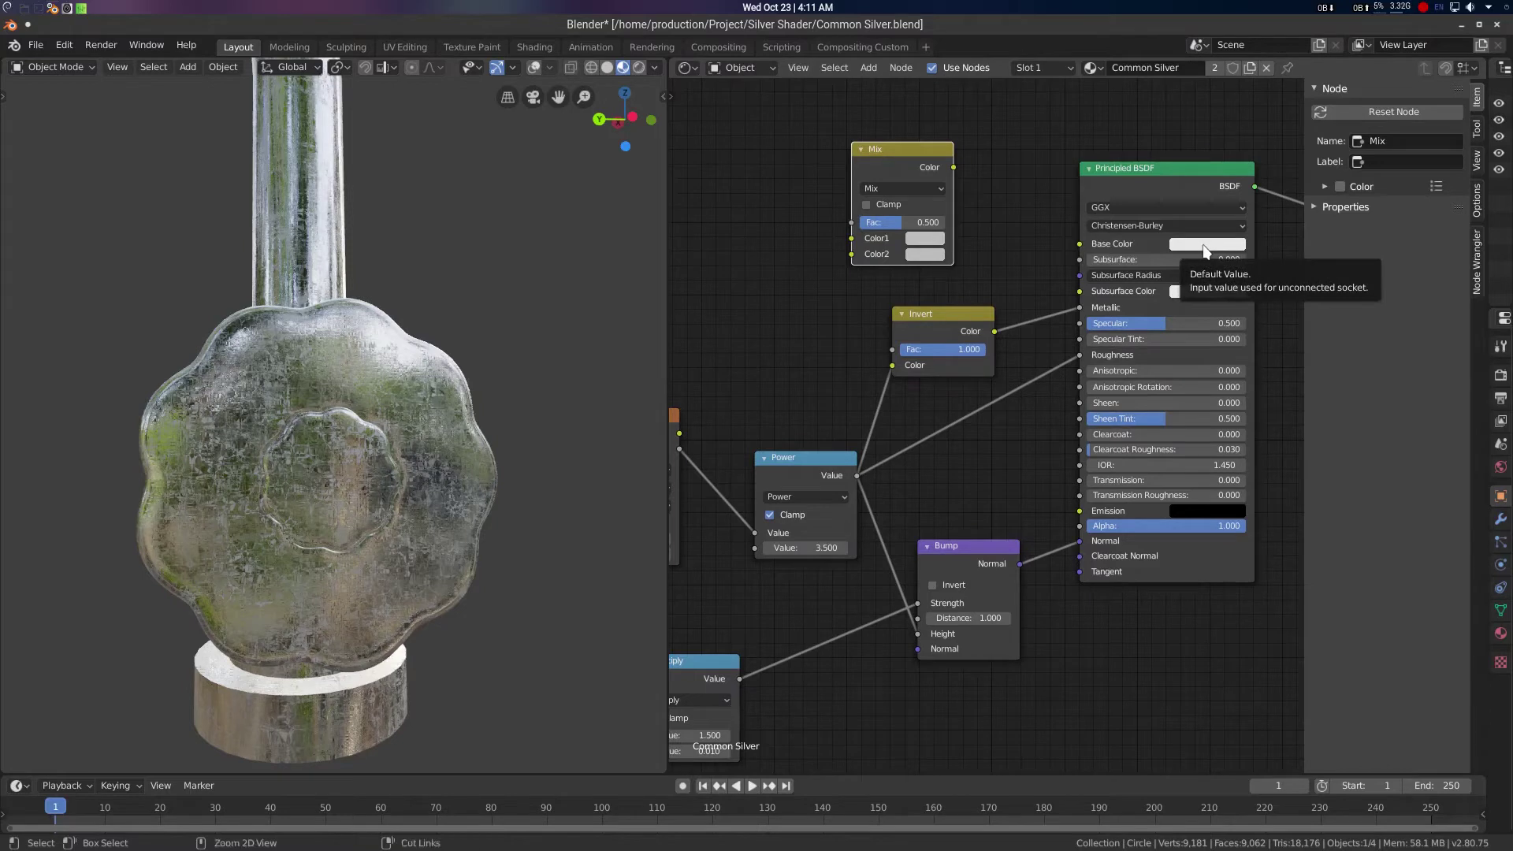
{"action": "left_click", "coordinate": [925, 241]}
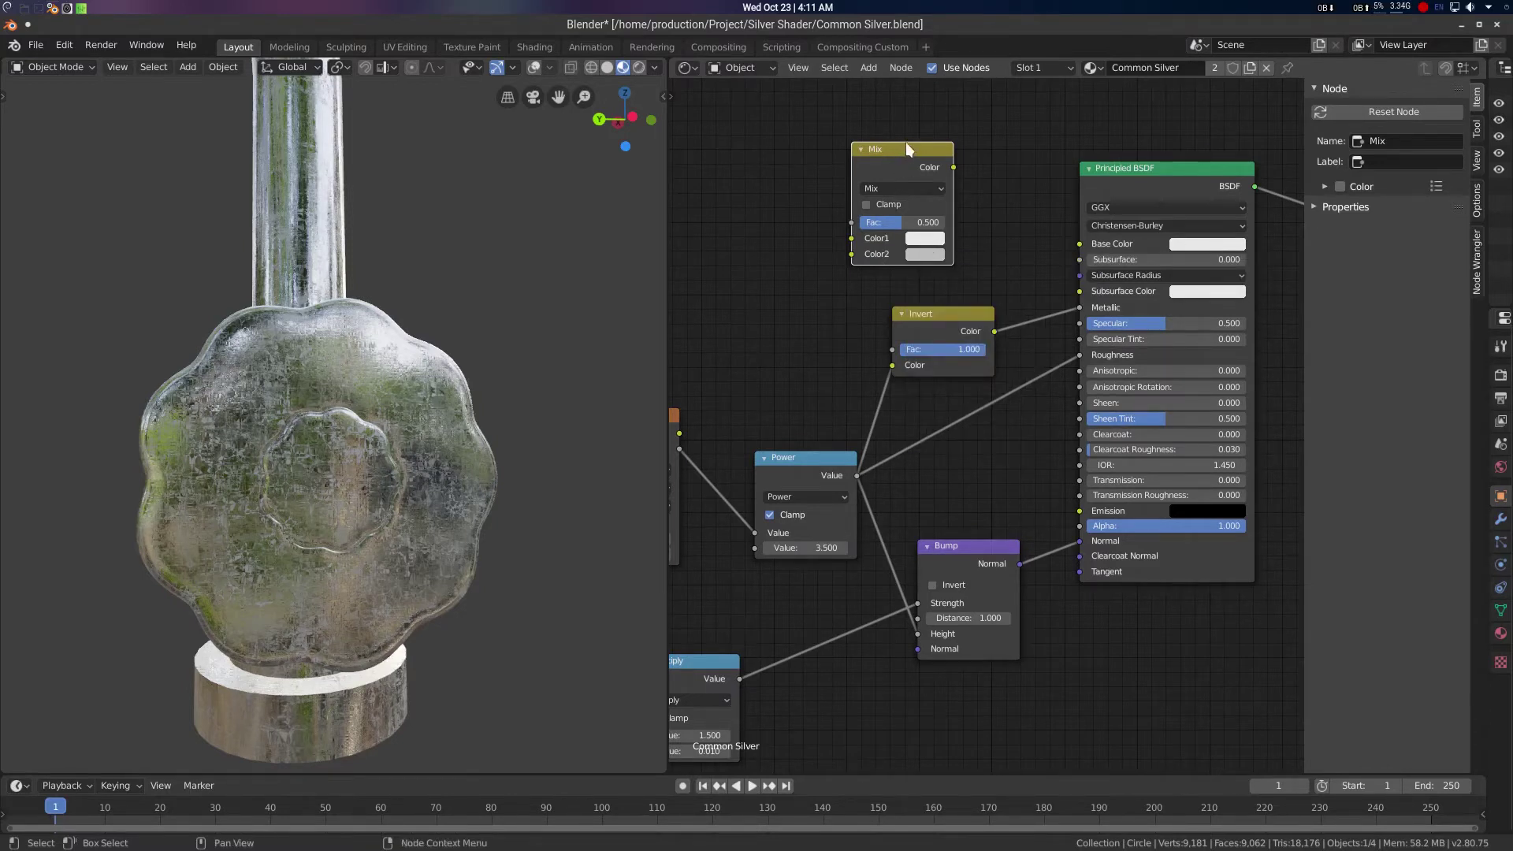
{"action": "left_click_drag", "start_coordinate": [906, 145], "coordinate": [915, 148]}
Launch the KeyMon keyboard and mouse monitor
{"action": "key", "text": "super"}
{"action": "type", "text": "key"}
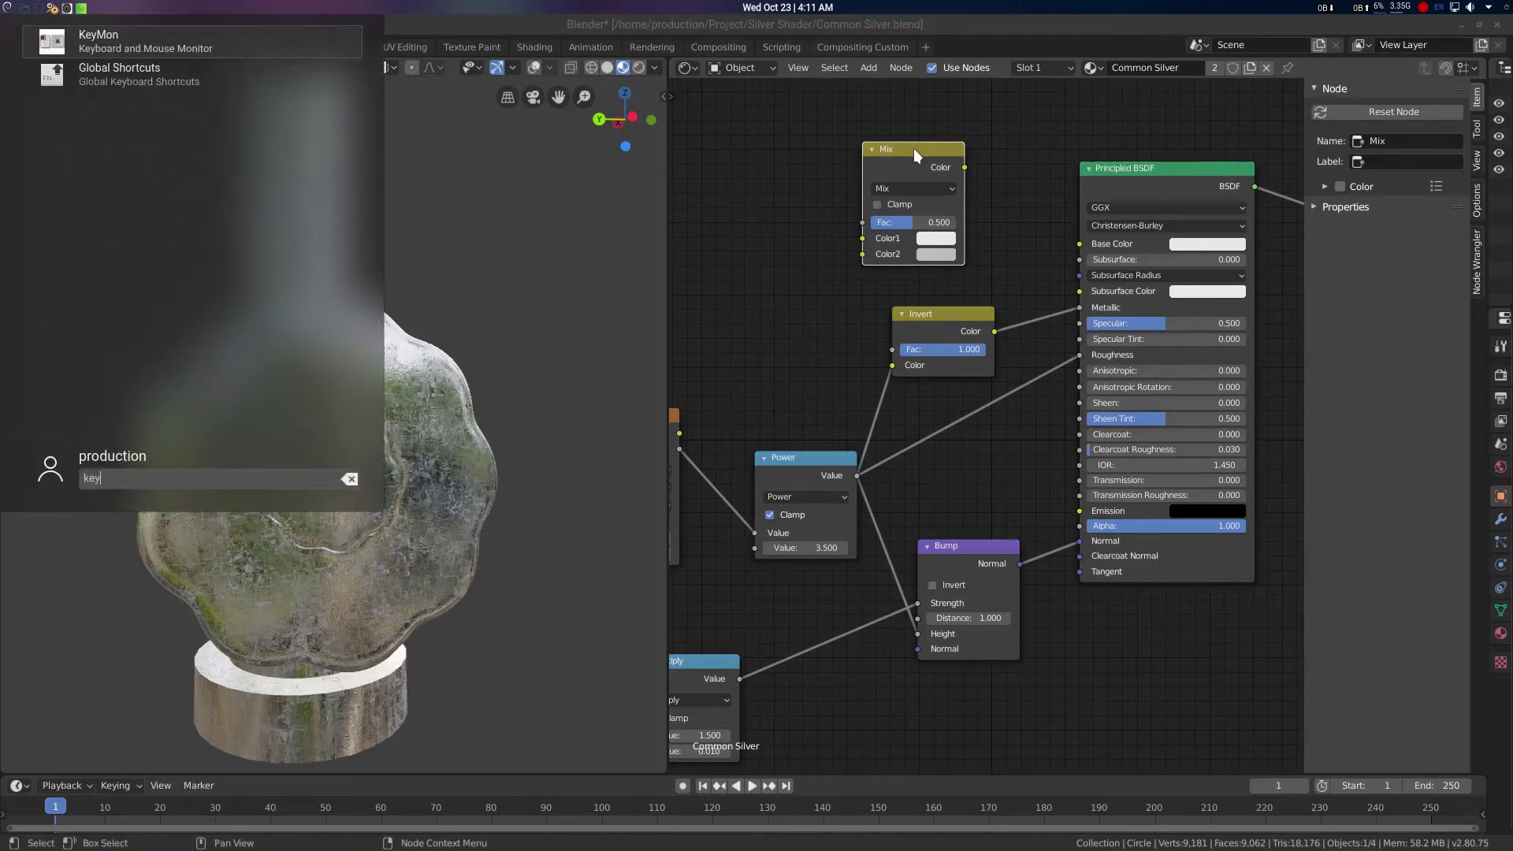
{"action": "key", "text": "Return"}
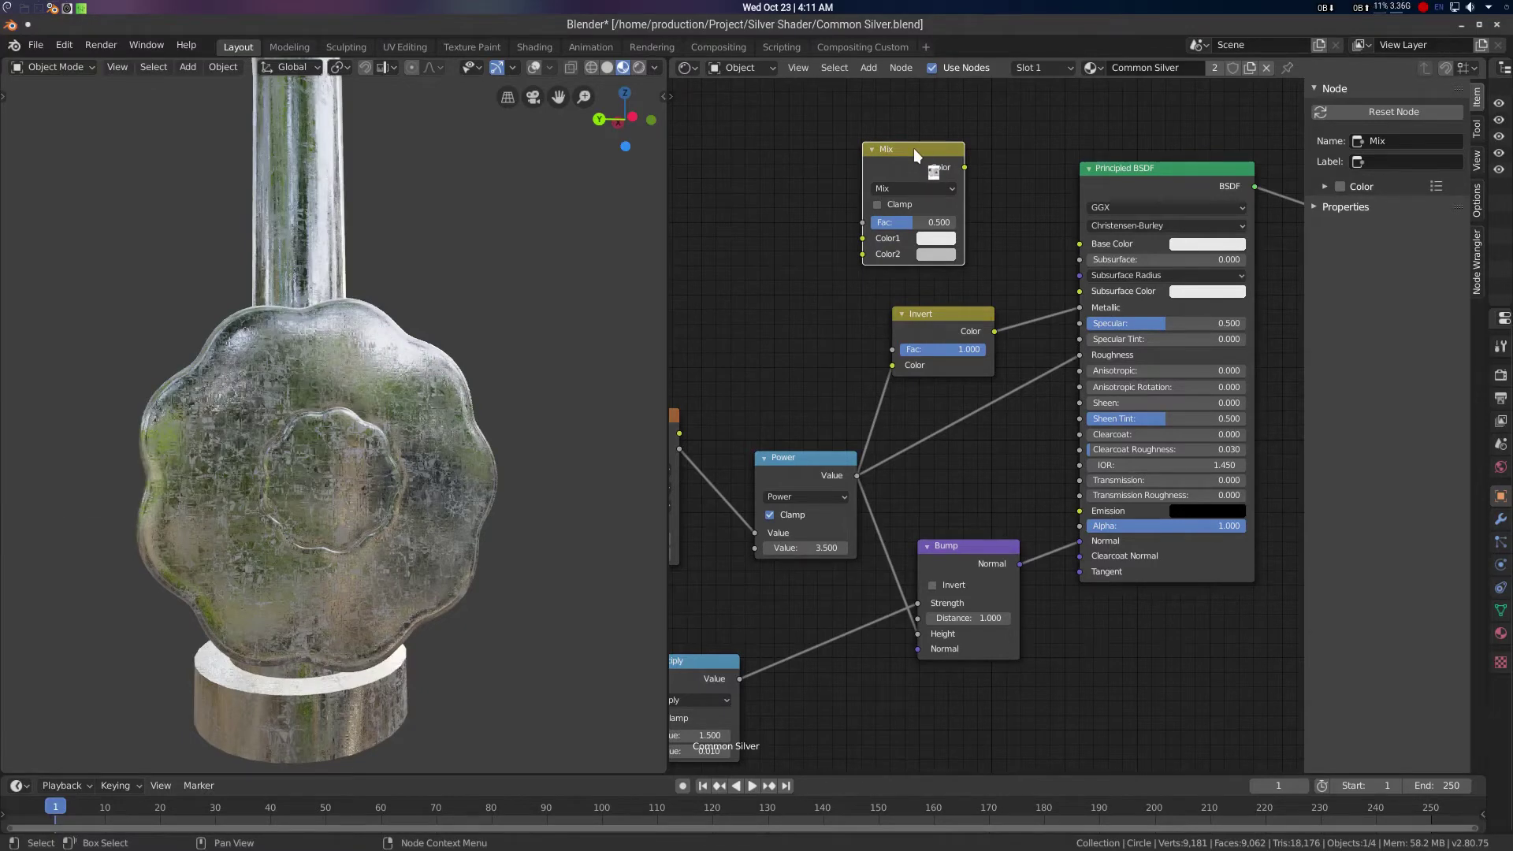
Connect the Mix node's Color output to the Principled BSDF's Base Color and the Power node's Value output to the Mix node's Fac
{"action": "middle_click_drag", "start_coordinate": [896, 193], "coordinate": [961, 199]}
{"action": "mouse_move", "coordinate": [964, 148]}
{"action": "left_mouse_down"}
{"action": "mouse_move", "coordinate": [1084, 197]}
{"action": "mouse_move", "coordinate": [1143, 249]}
{"action": "left_mouse_up"}
{"action": "left_click", "coordinate": [944, 146]}
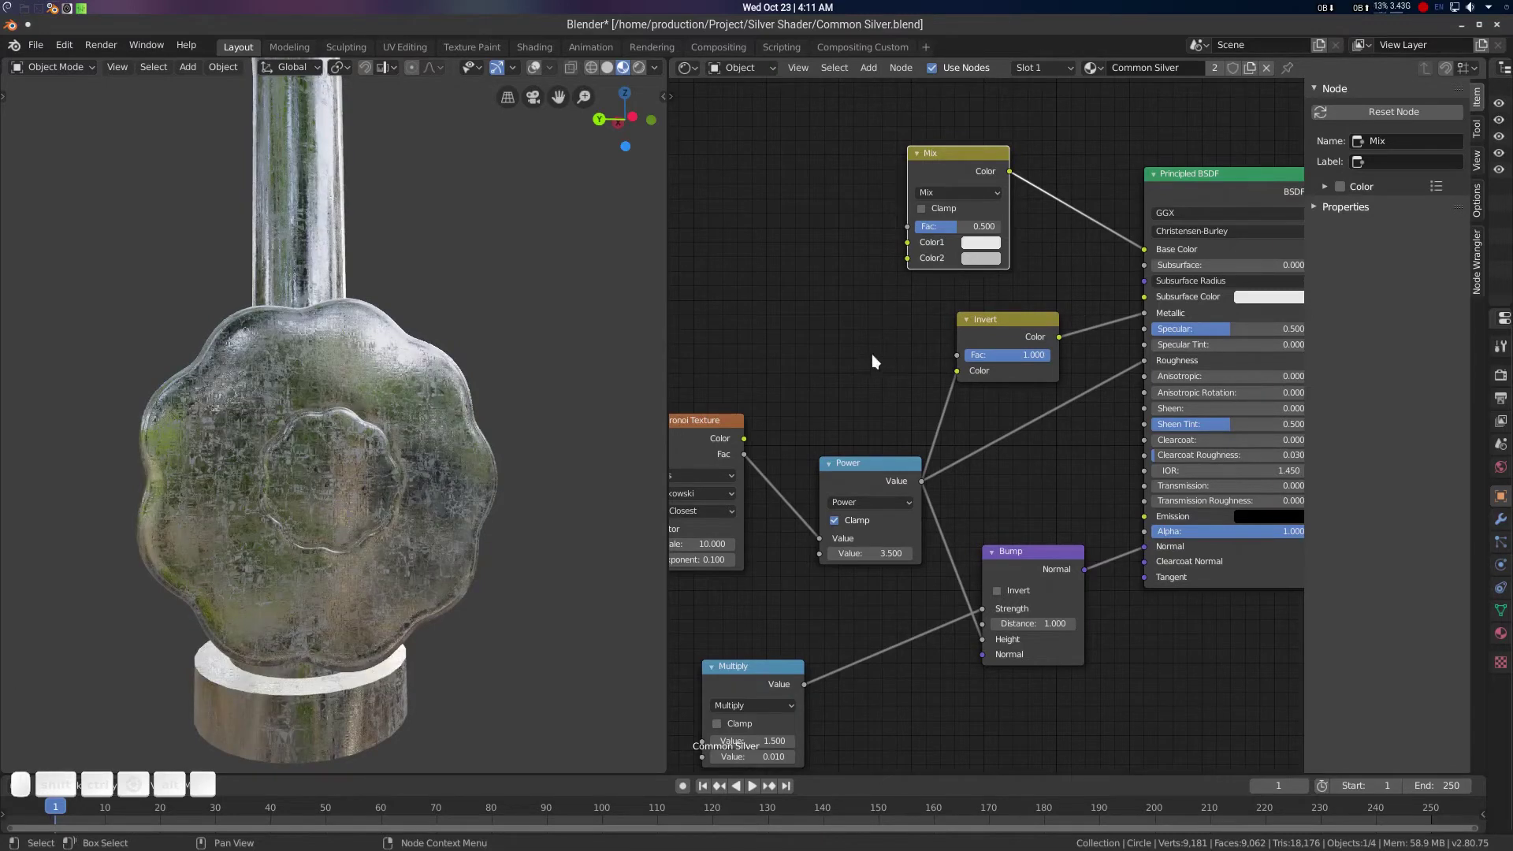
{"action": "left_click_drag", "start_coordinate": [886, 467], "coordinate": [903, 228]}
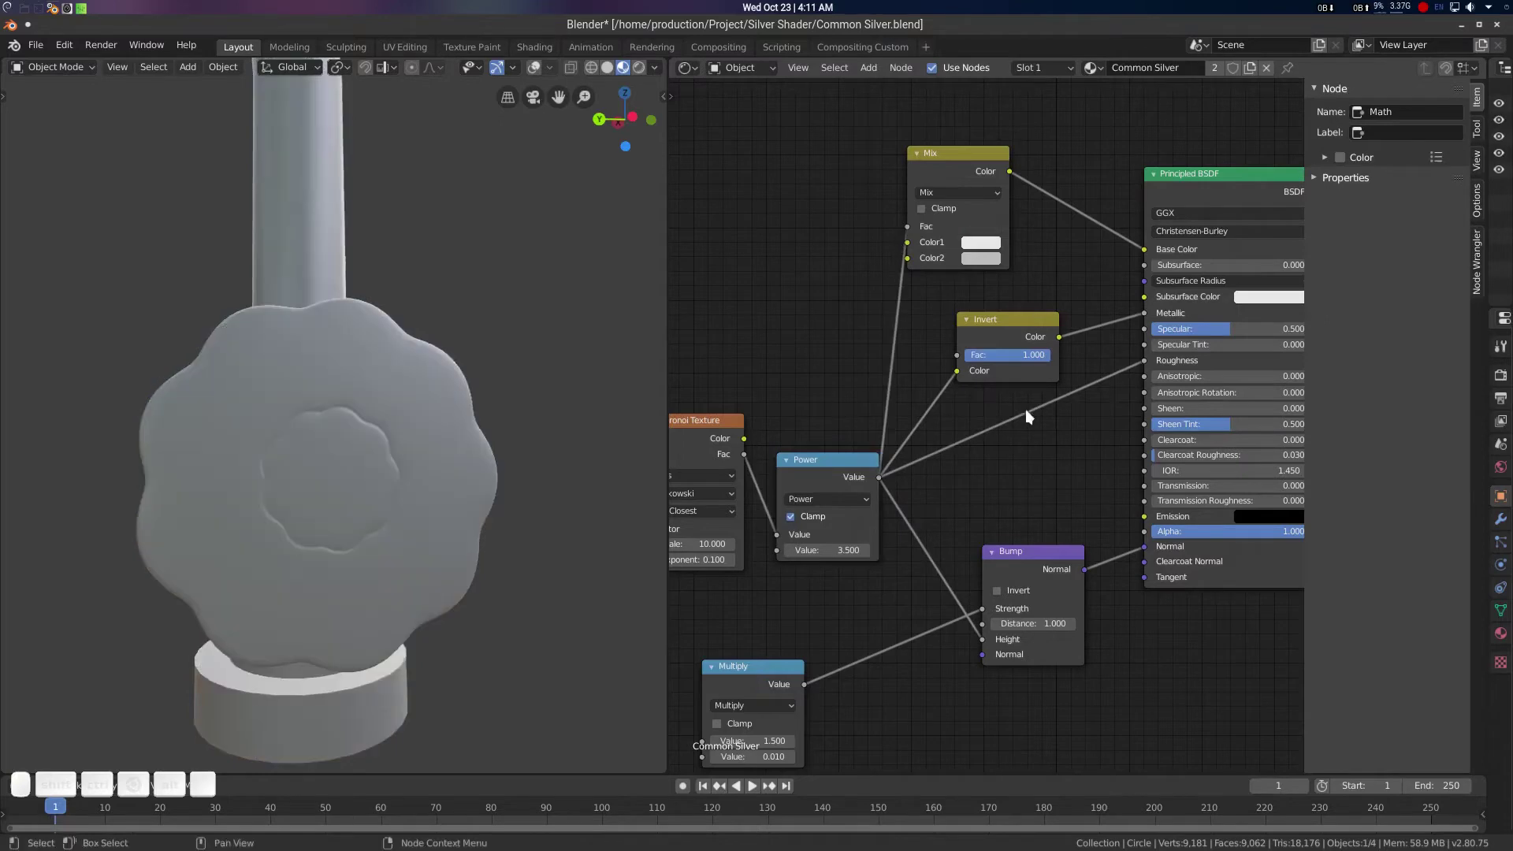
{"action": "left_click_drag", "start_coordinate": [962, 152], "coordinate": [1037, 146]}
Spread the Texture Coordinate, Mapping, Voronoi Texture and Power nodes away from the Principled BSDF, and move the Invert node slightly up
{"action": "middle_click_drag", "start_coordinate": [842, 433], "coordinate": [1249, 401]}
{"action": "scroll", "coordinate": [1094, 399], "scroll_direction": "down", "scroll_amount": 5}
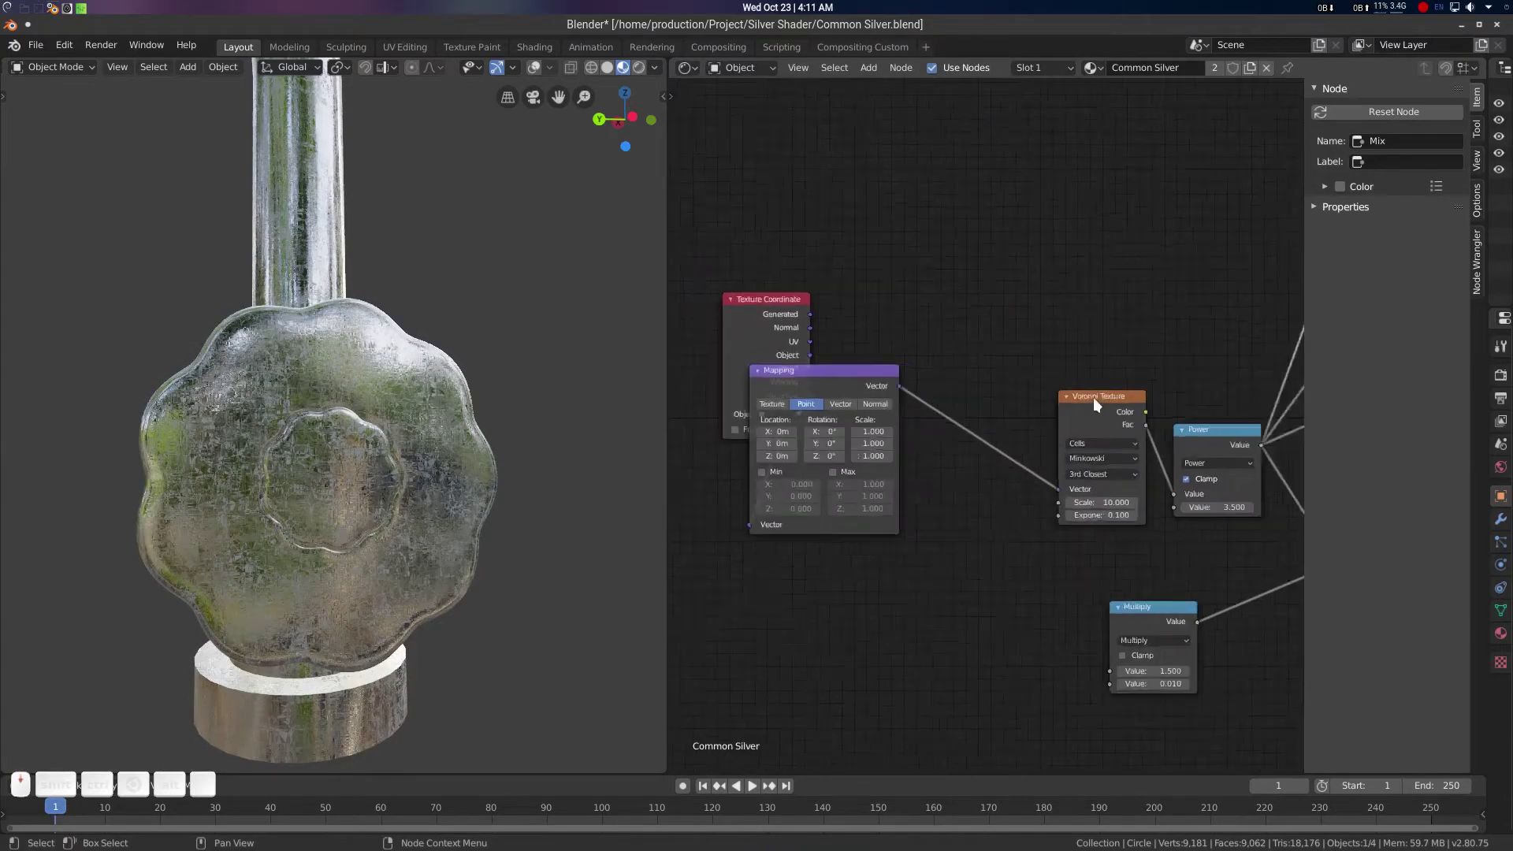
{"action": "middle_click_drag", "start_coordinate": [1041, 400], "coordinate": [1122, 398]}
{"action": "left_click_drag", "start_coordinate": [904, 339], "coordinate": [749, 337]}
{"action": "left_click_drag", "start_coordinate": [967, 405], "coordinate": [876, 399]}
{"action": "left_click_drag", "start_coordinate": [1183, 405], "coordinate": [997, 407]}
{"action": "middle_click_drag", "start_coordinate": [1271, 445], "coordinate": [1026, 424]}
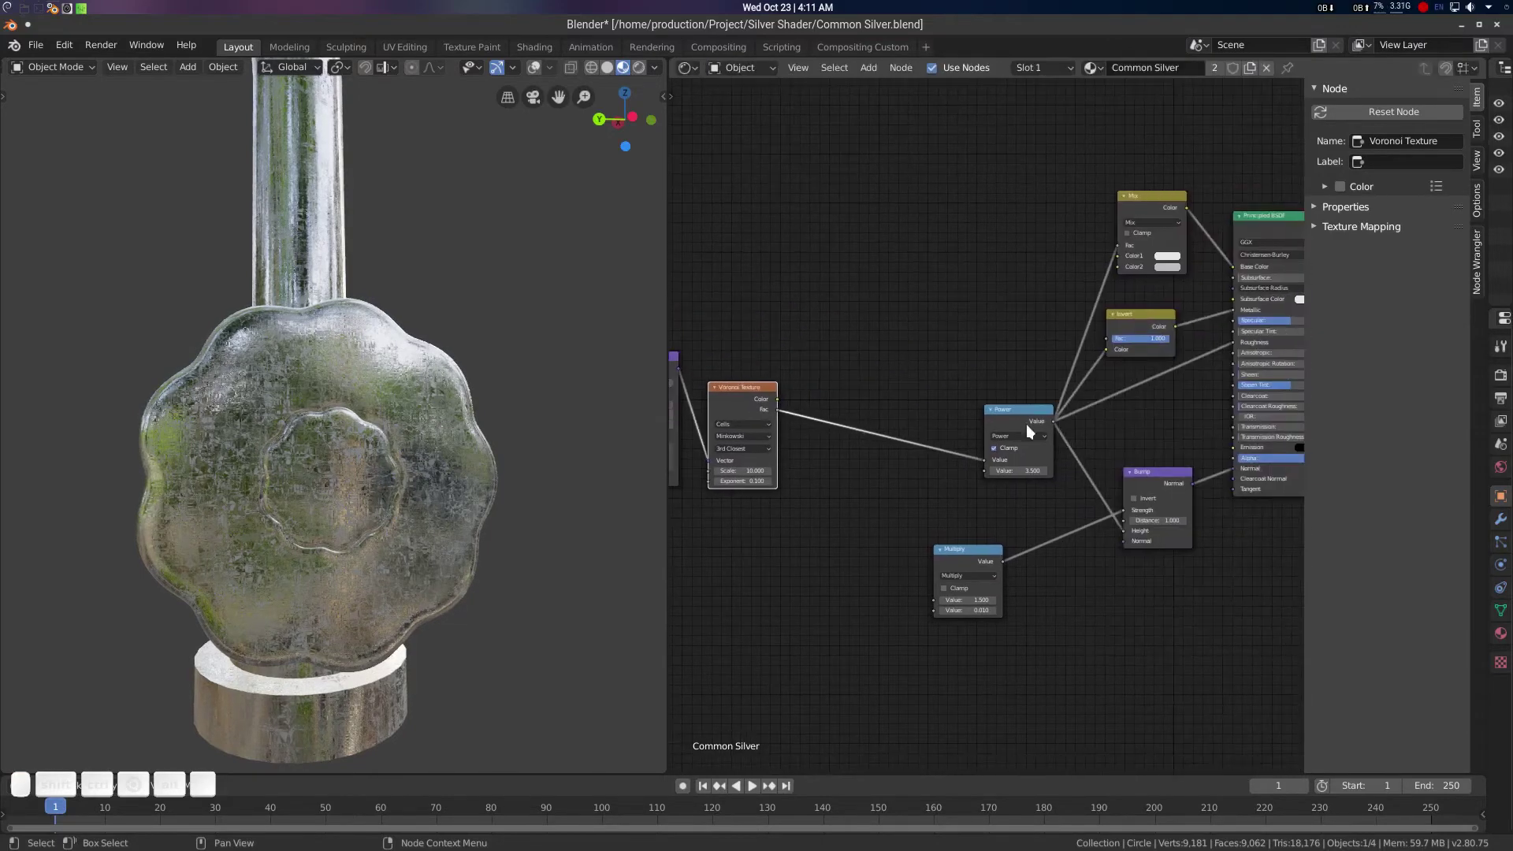
{"action": "left_click_drag", "start_coordinate": [1026, 417], "coordinate": [857, 414]}
{"action": "middle_click_drag", "start_coordinate": [893, 422], "coordinate": [848, 426]}
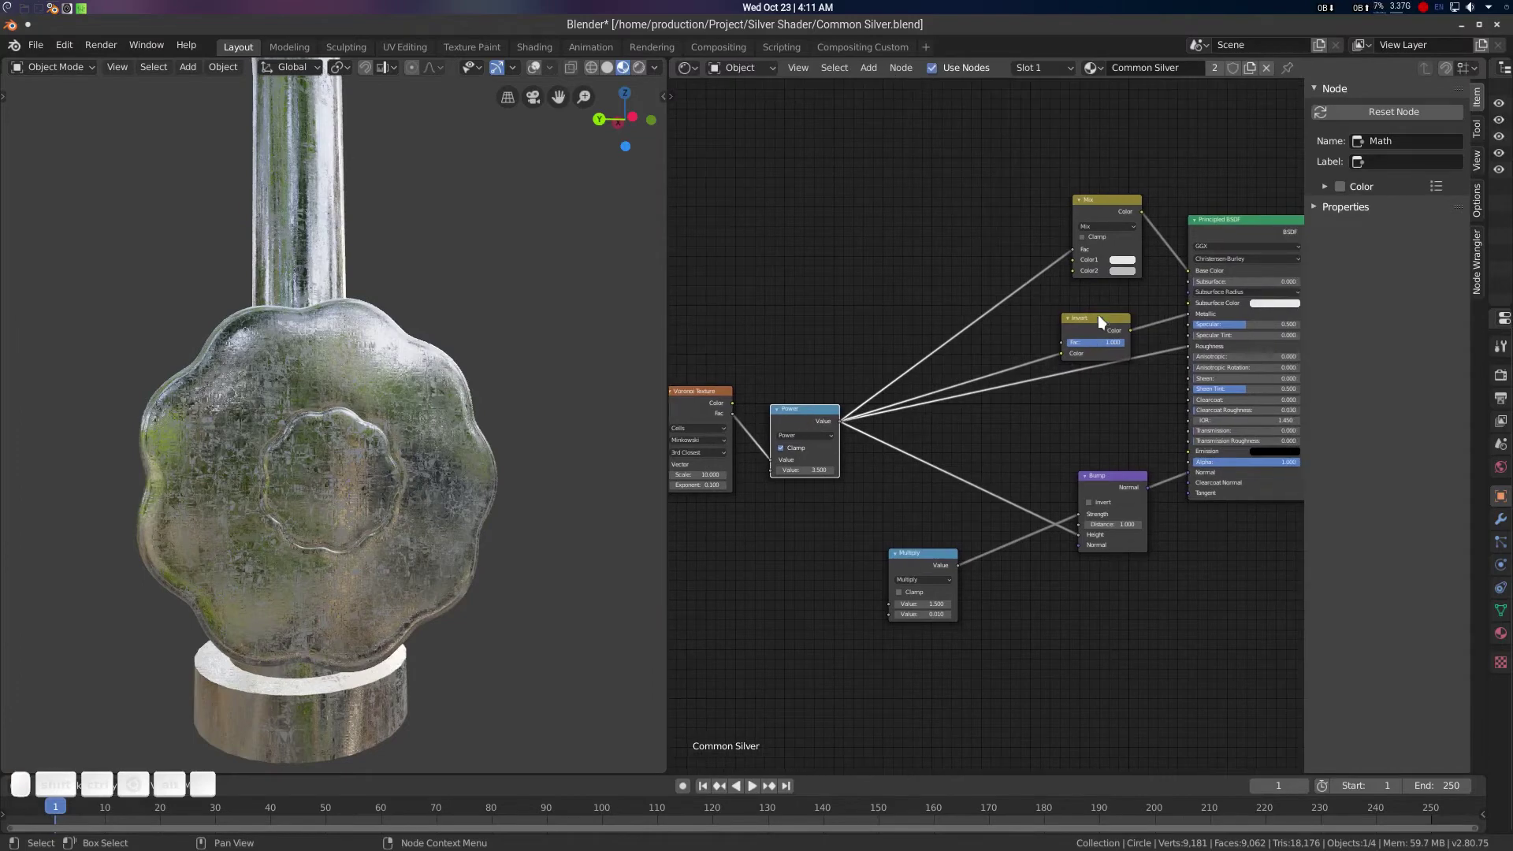
{"action": "left_click_drag", "start_coordinate": [1099, 314], "coordinate": [1076, 289]}
{"action": "scroll", "coordinate": [1075, 288], "scroll_direction": "up", "scroll_amount": 2}
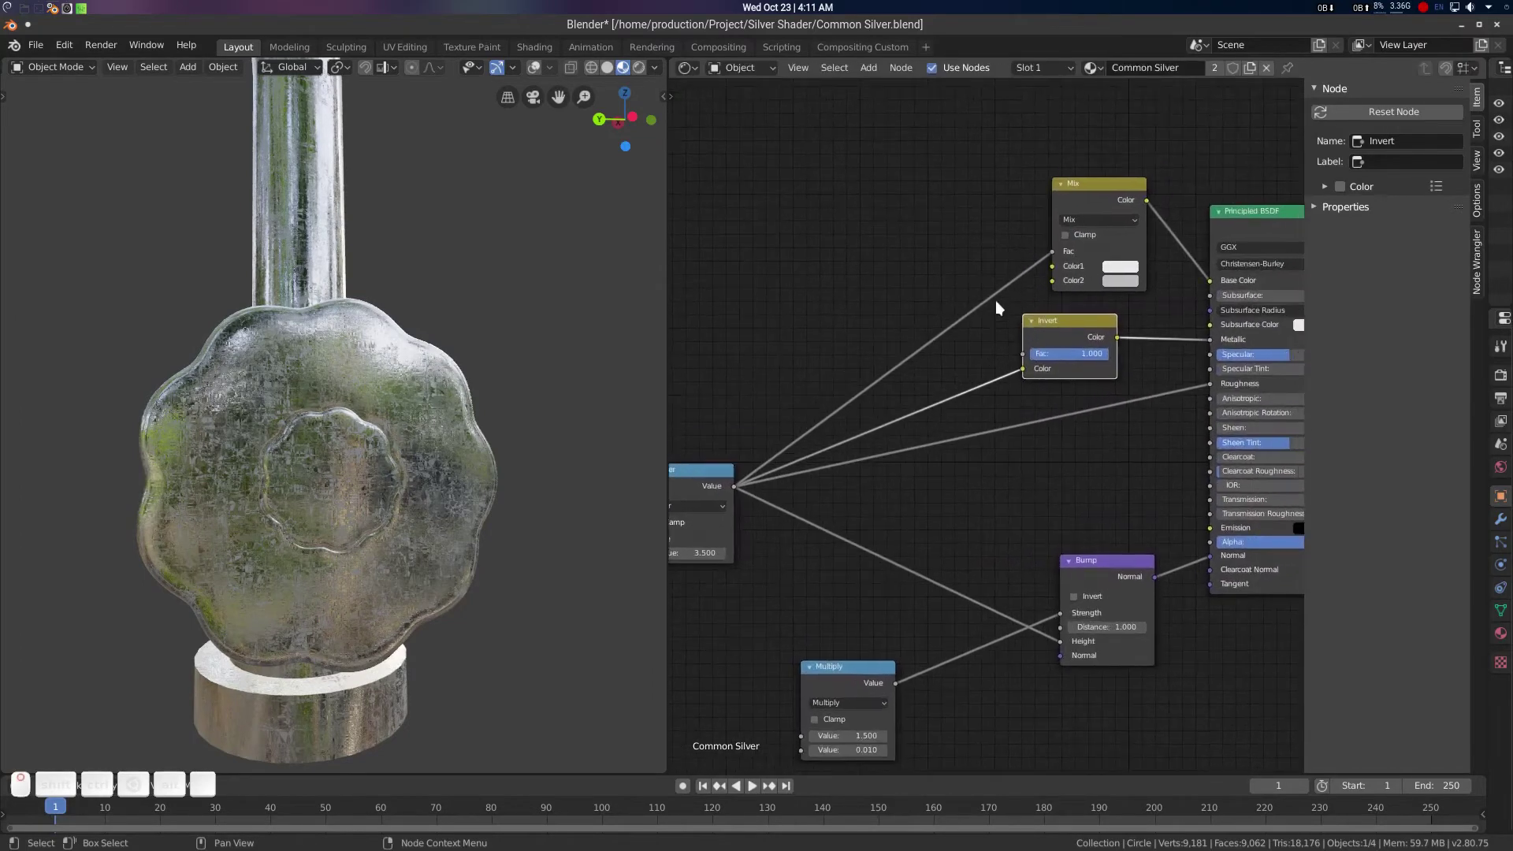
{"action": "left_click", "coordinate": [961, 257]}
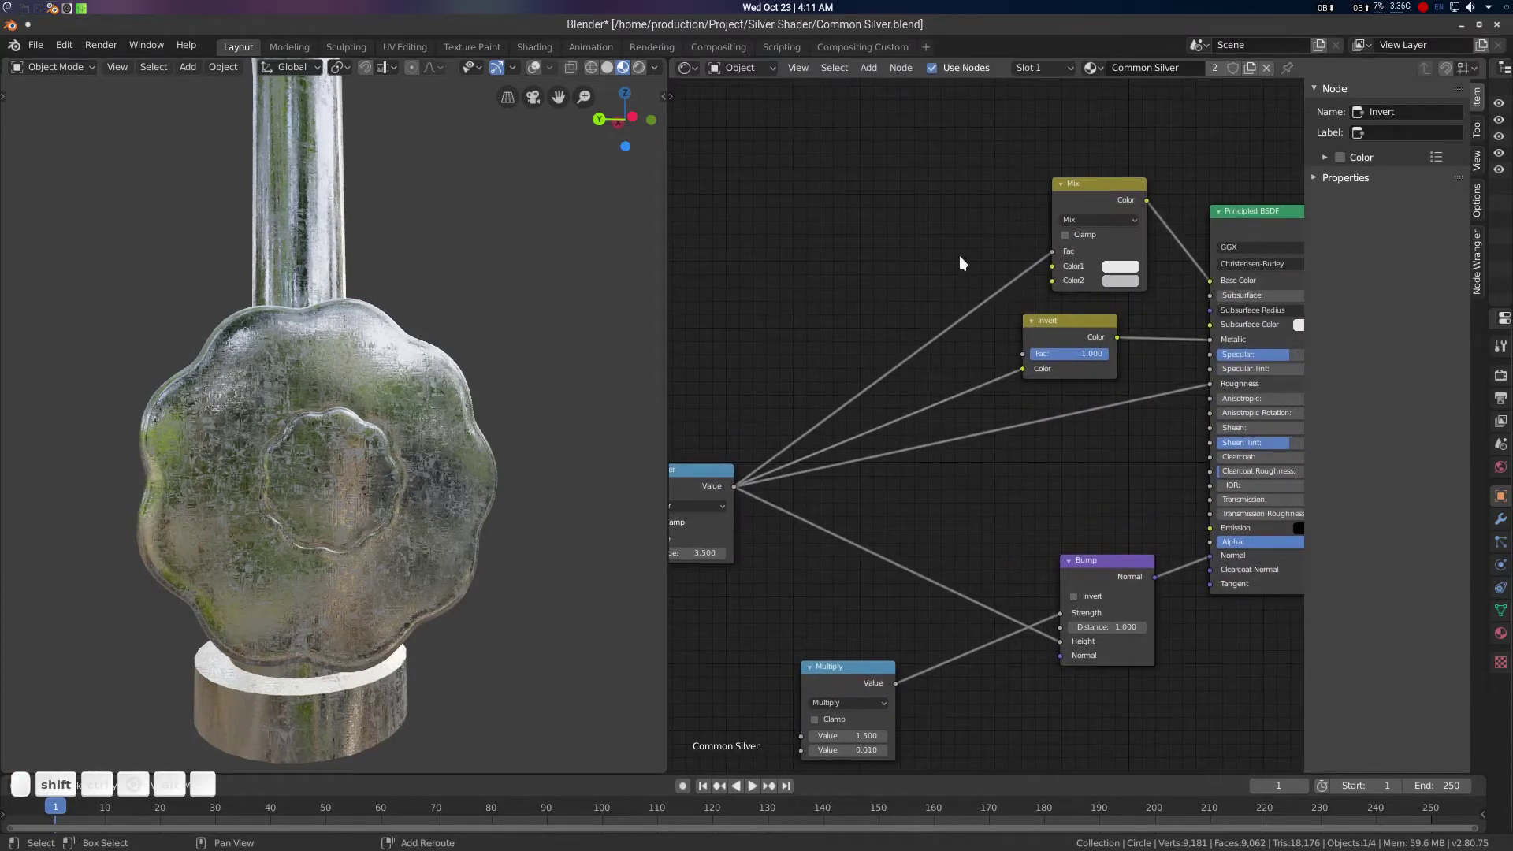
Set the Mix node's Color2 to a dark olive green with hue 0.181, saturation 1.000 and value about 0.197
{"action": "left_click", "coordinate": [1119, 282]}
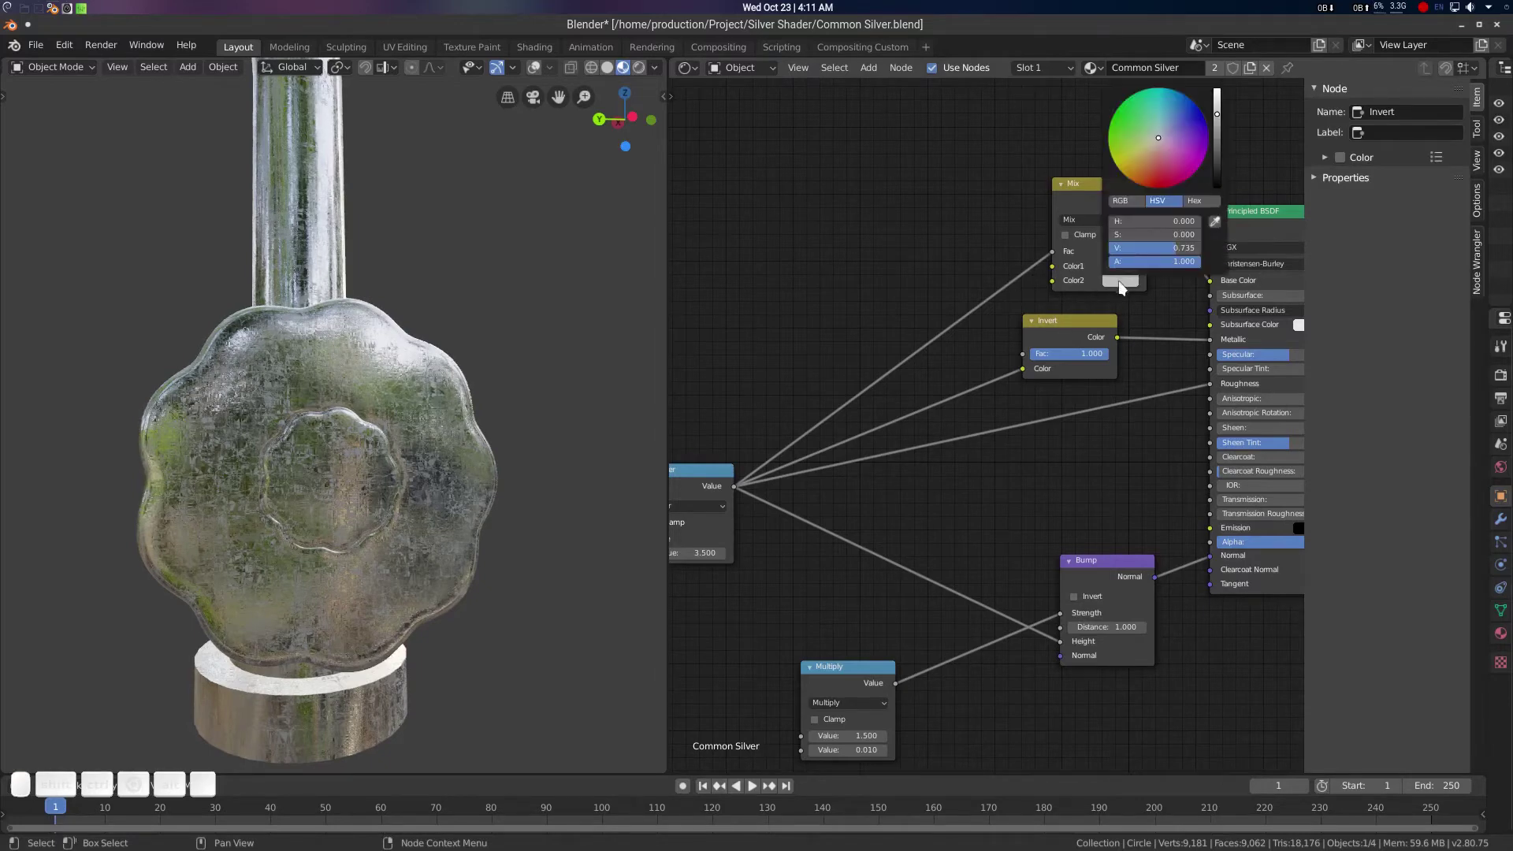
{"action": "left_click", "coordinate": [1120, 281]}
{"action": "mouse_move", "coordinate": [1217, 156]}
{"action": "left_mouse_down"}
{"action": "mouse_move", "coordinate": [1217, 168]}
{"action": "mouse_move", "coordinate": [1112, 158]}
{"action": "left_mouse_up"}
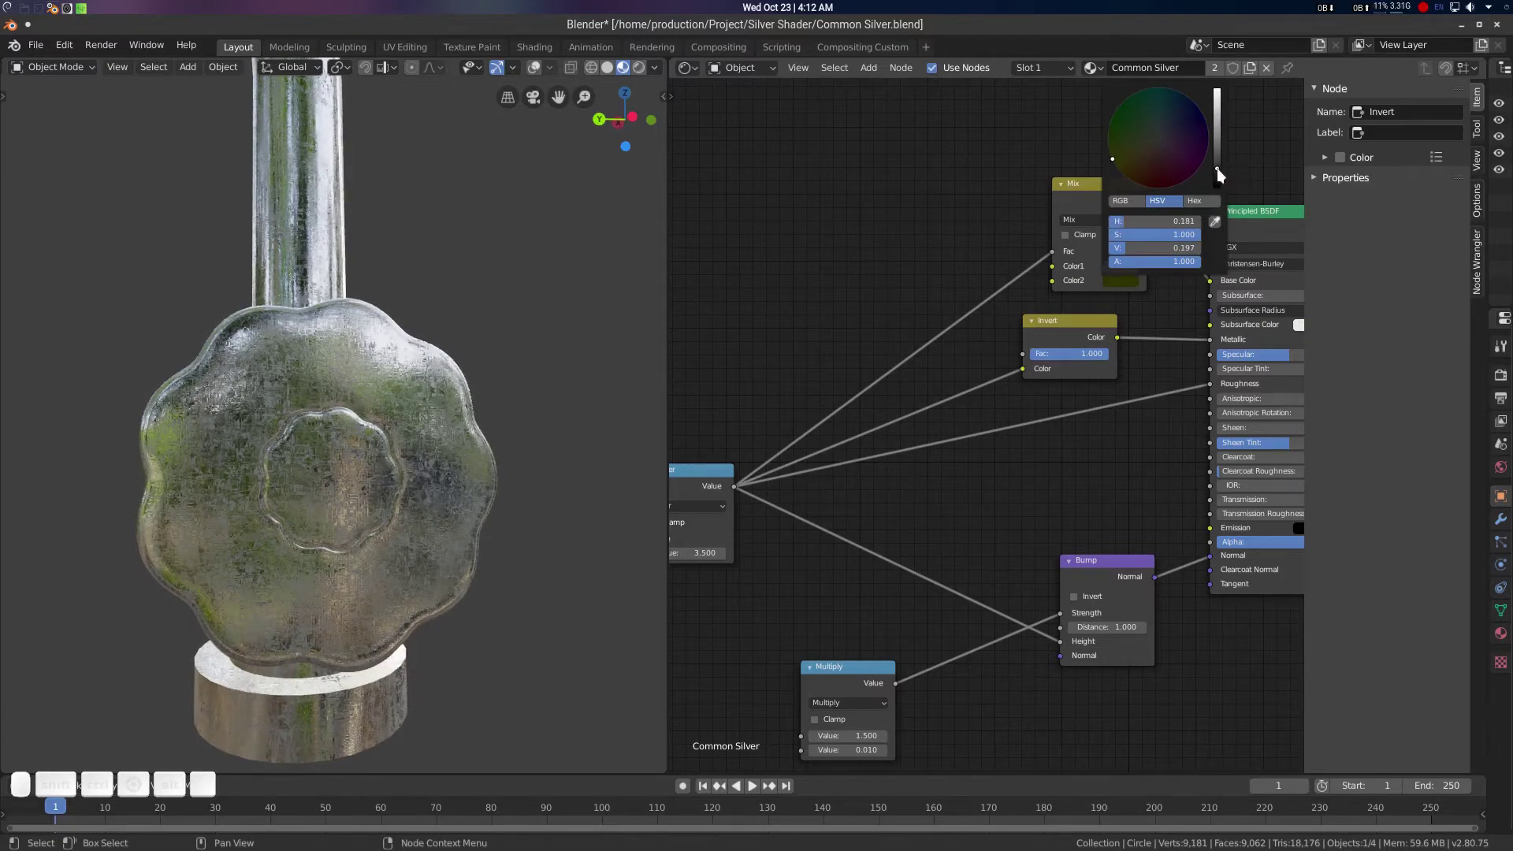
{"action": "left_click_drag", "start_coordinate": [1222, 168], "coordinate": [1218, 174]}
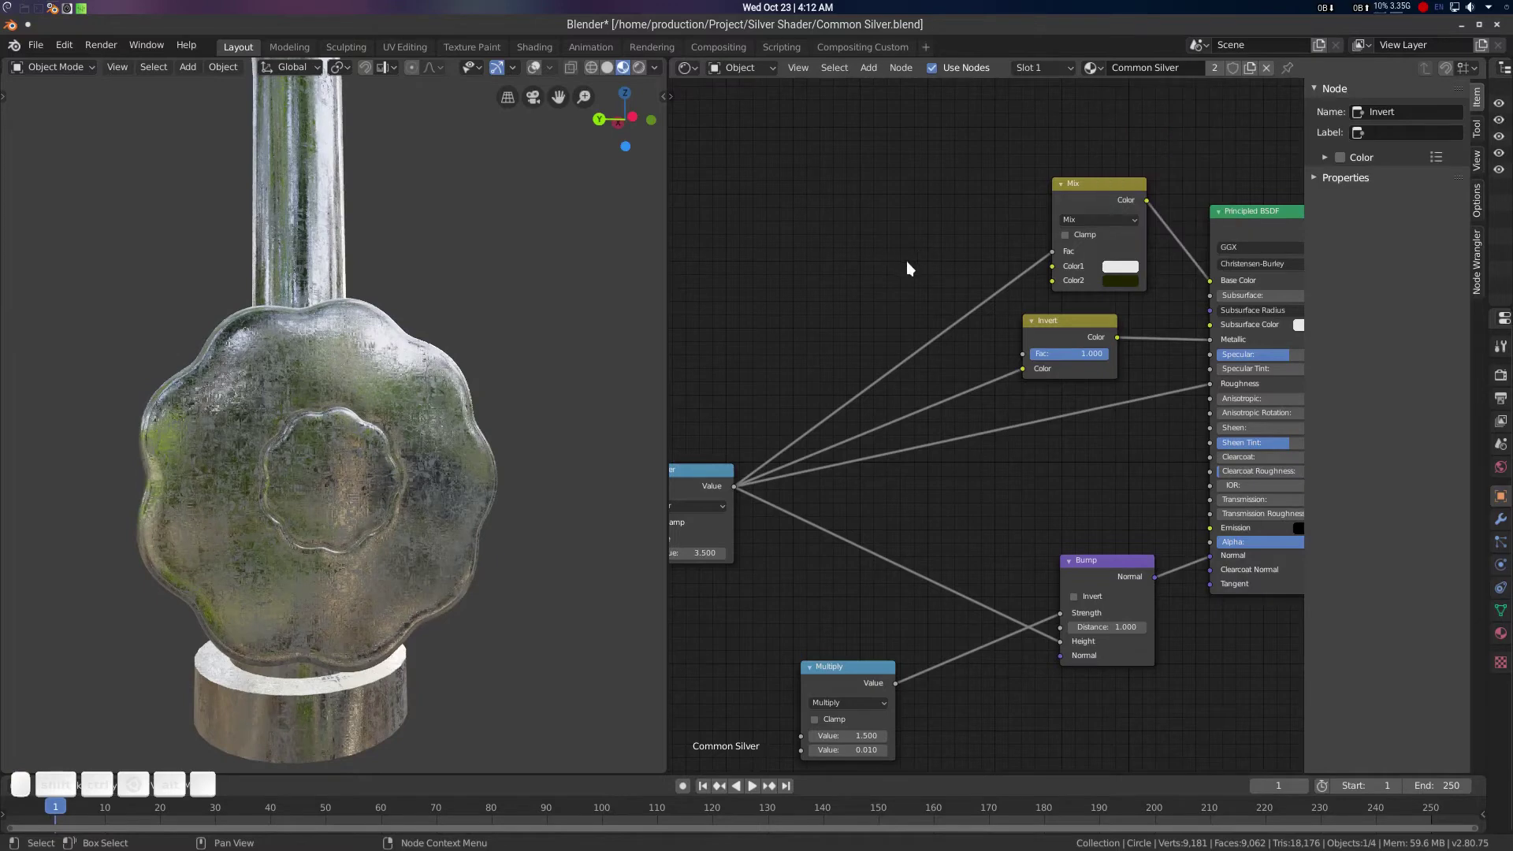
Shift the Mix node and insert a Math node set to Multiply between the Power node and the Mix node's Fac input
{"action": "left_click_drag", "start_coordinate": [1108, 197], "coordinate": [1074, 180]}
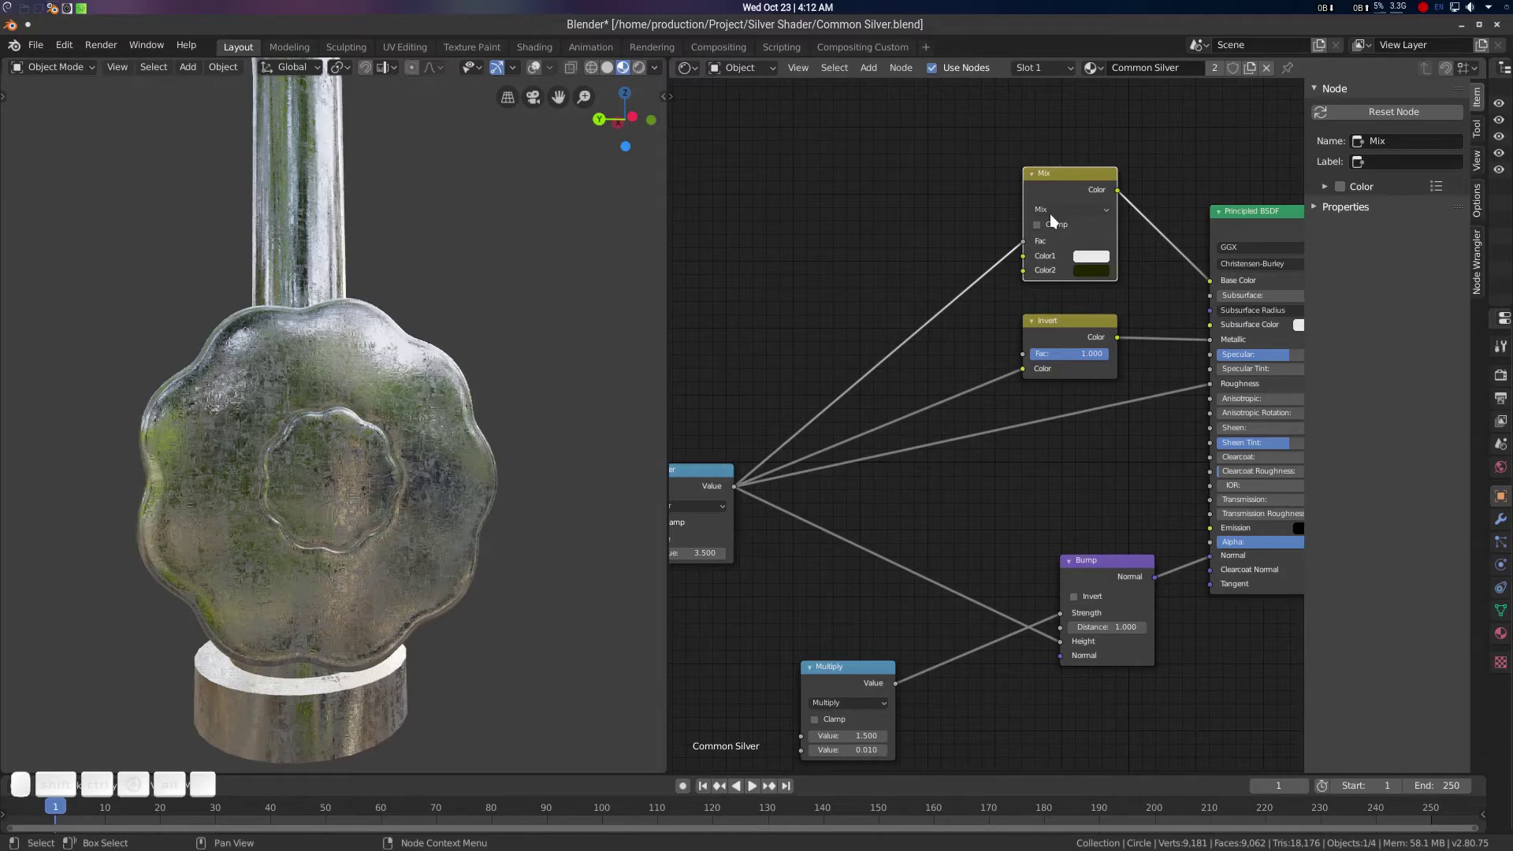
{"action": "left_click", "coordinate": [955, 231]}
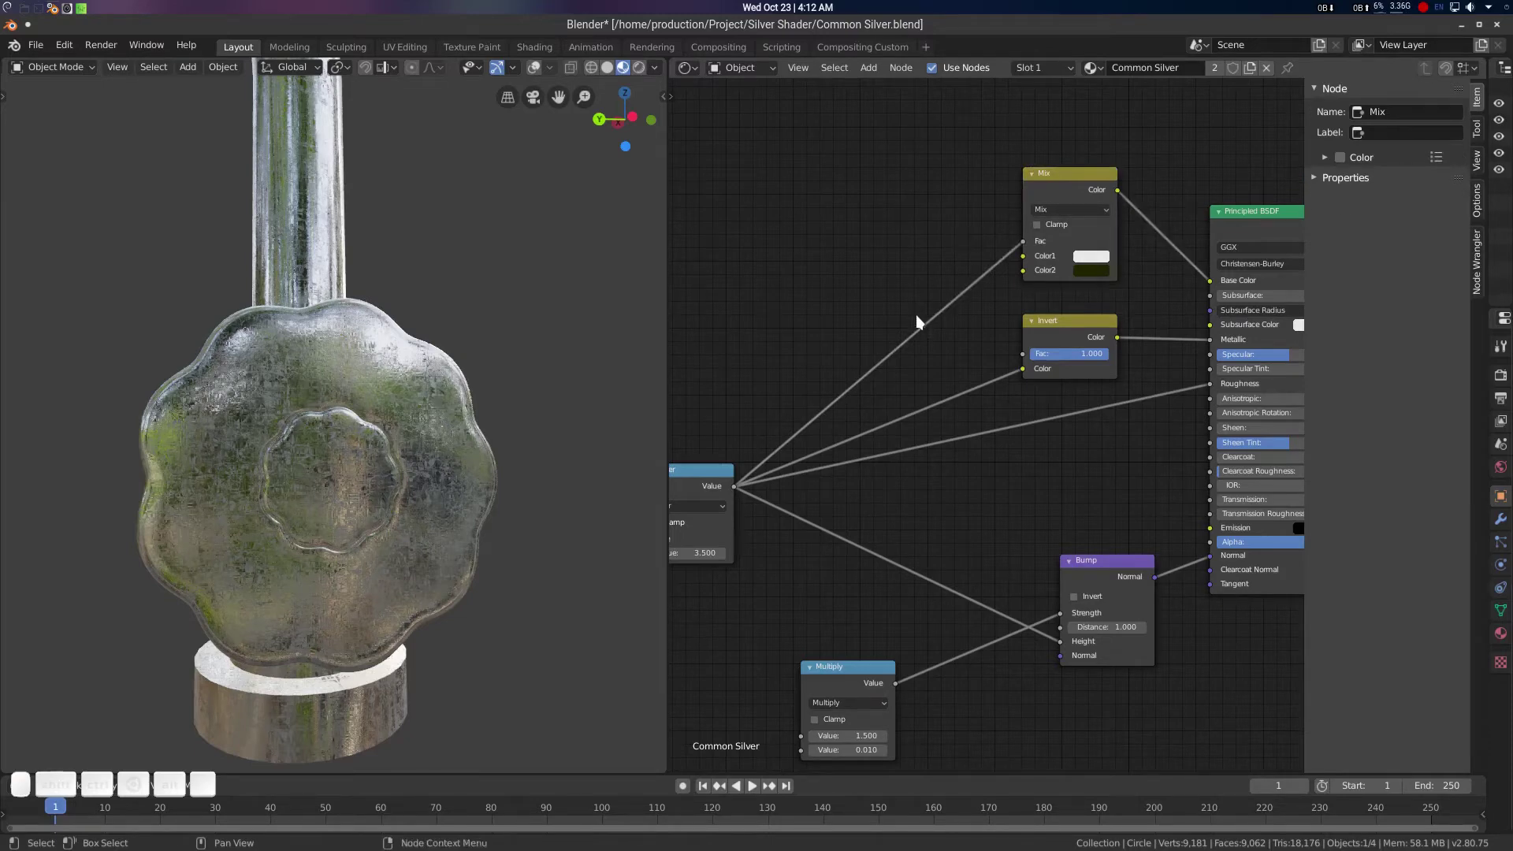
{"action": "key", "text": "shift+a"}
{"action": "left_click", "coordinate": [862, 241]}
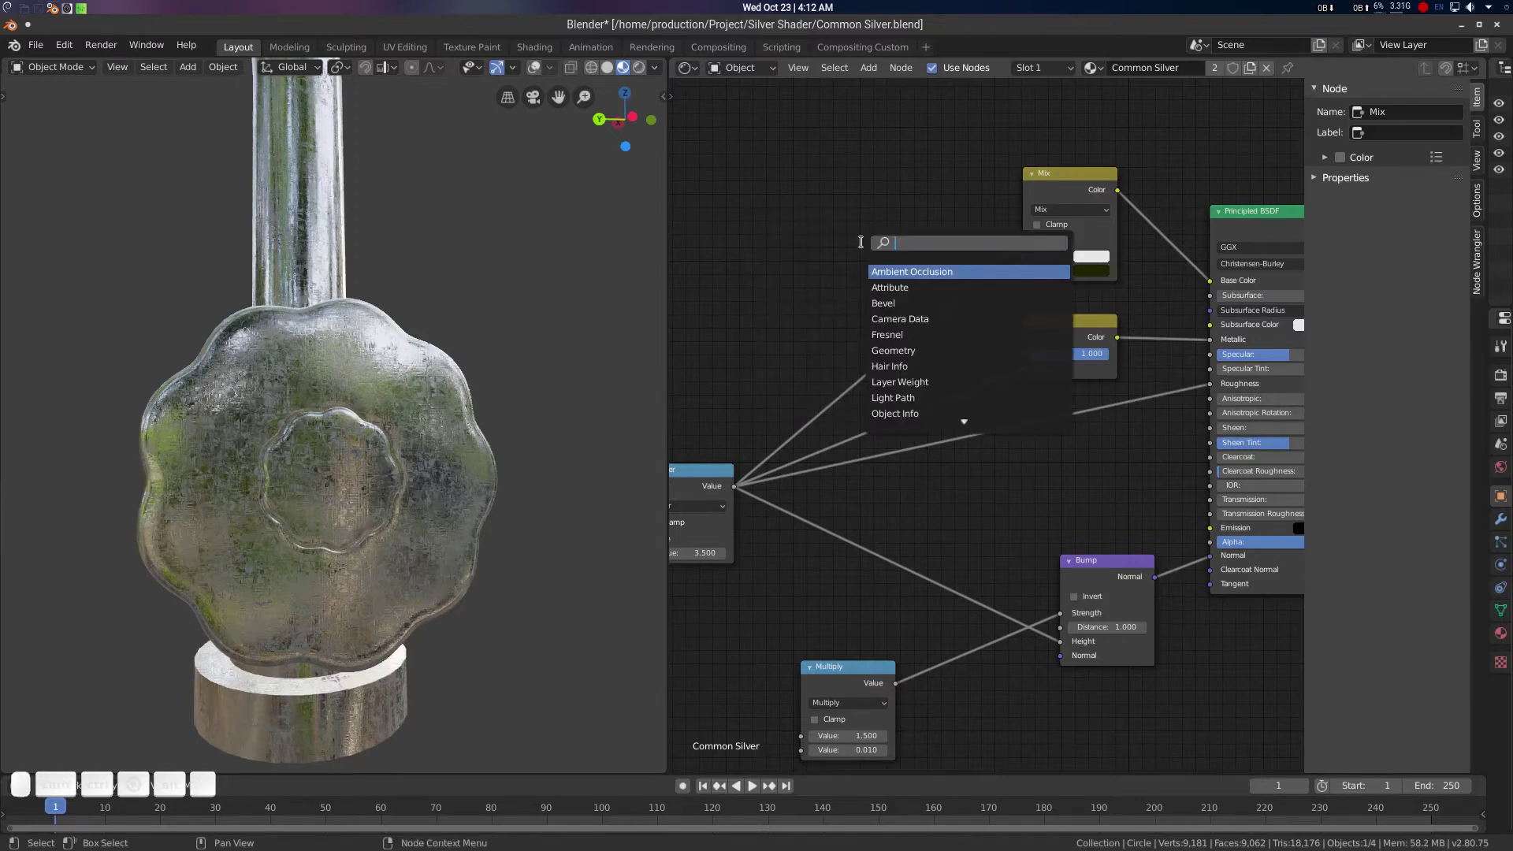
{"action": "type", "text": "mat"}
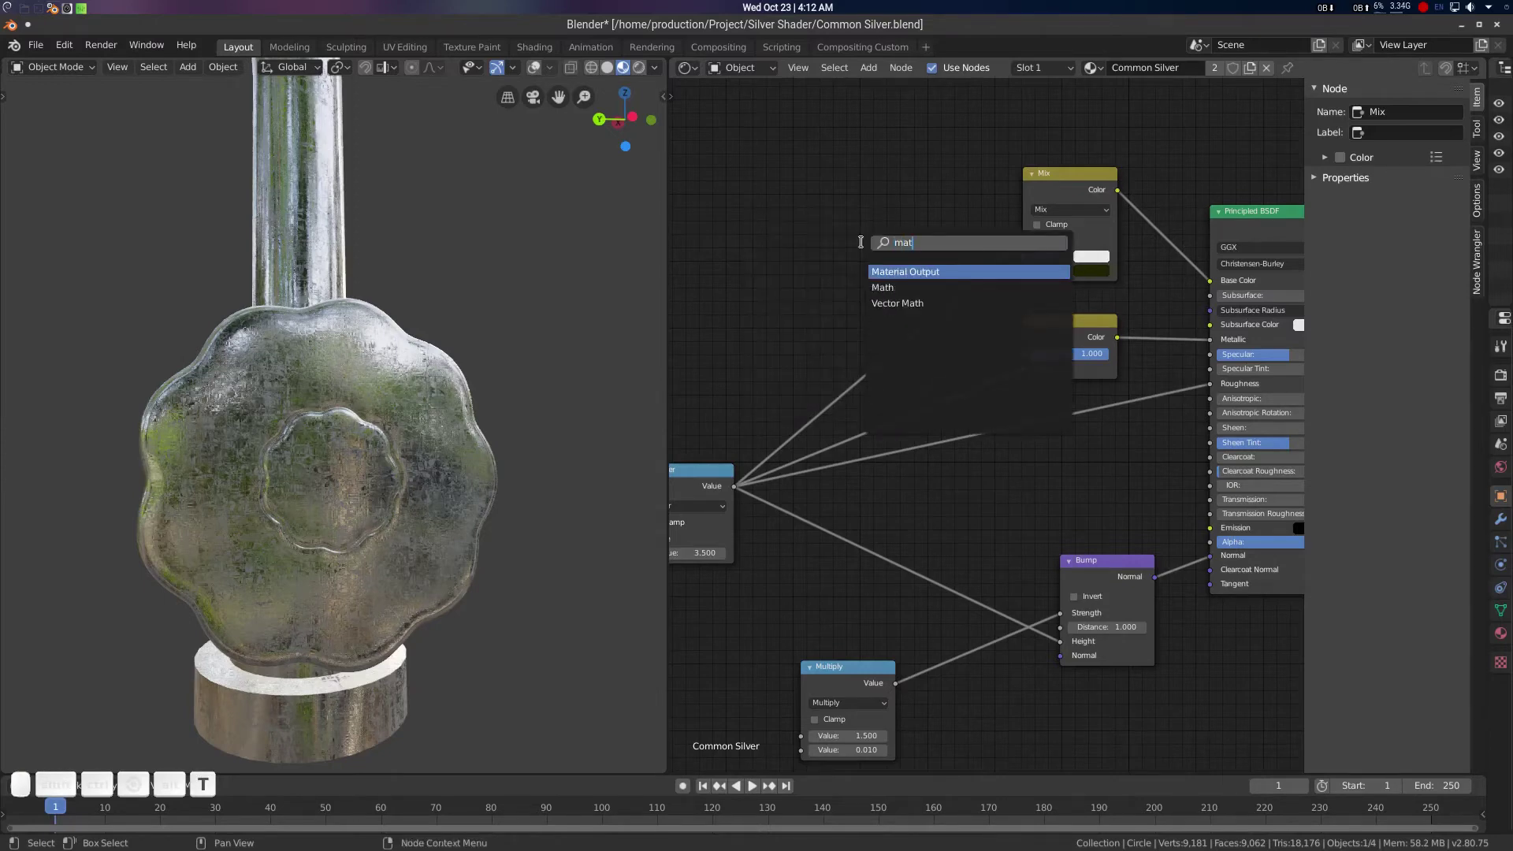
{"action": "key", "text": "Down"}
{"action": "key", "text": "Return"}
{"action": "left_click", "coordinate": [870, 257]}
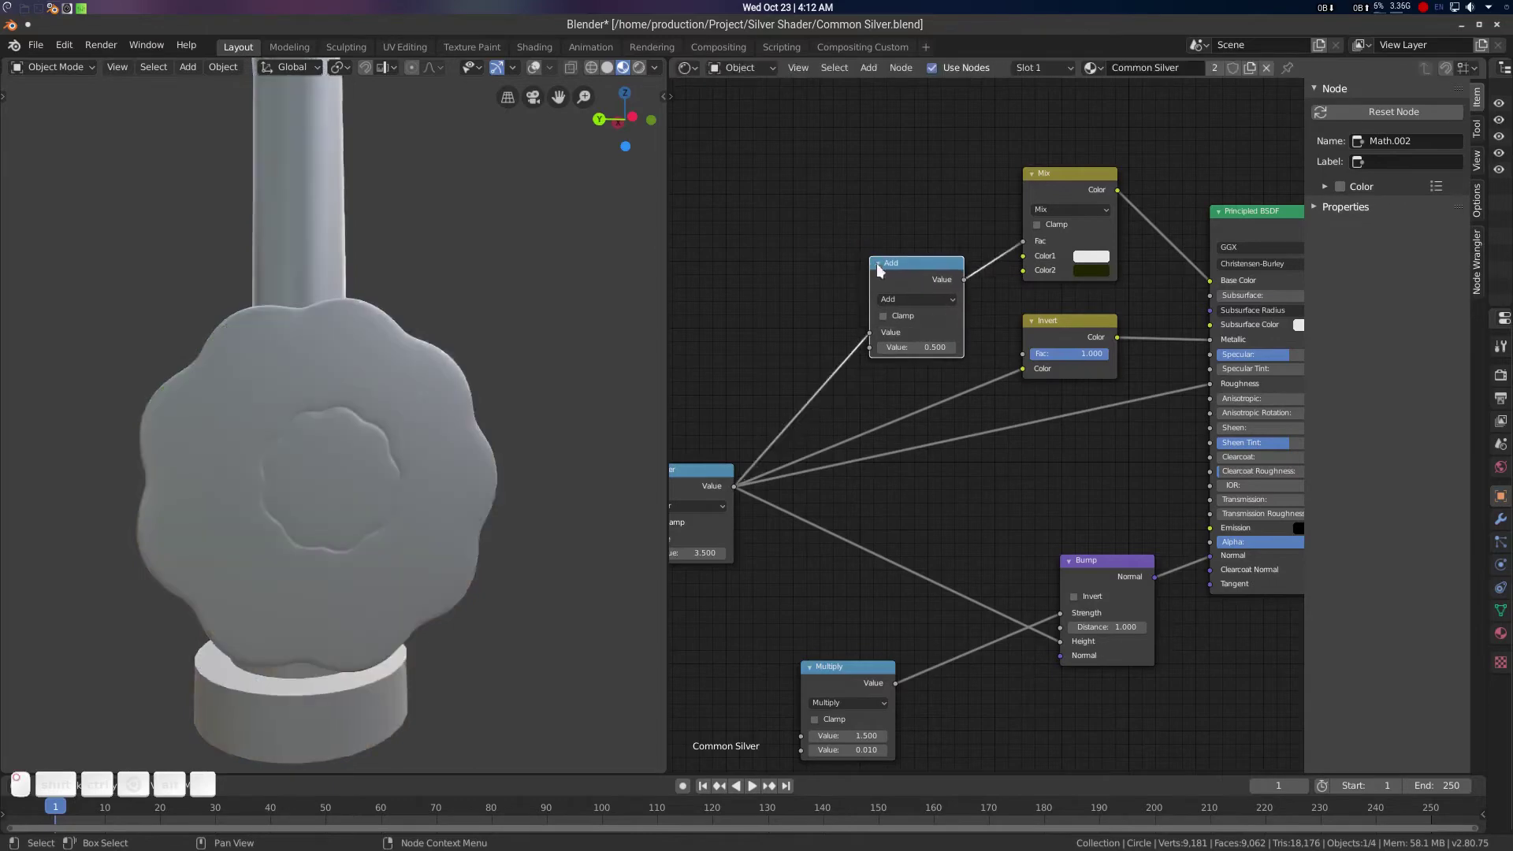
{"action": "left_click_drag", "start_coordinate": [921, 271], "coordinate": [866, 225]}
{"action": "left_click", "coordinate": [866, 225]}
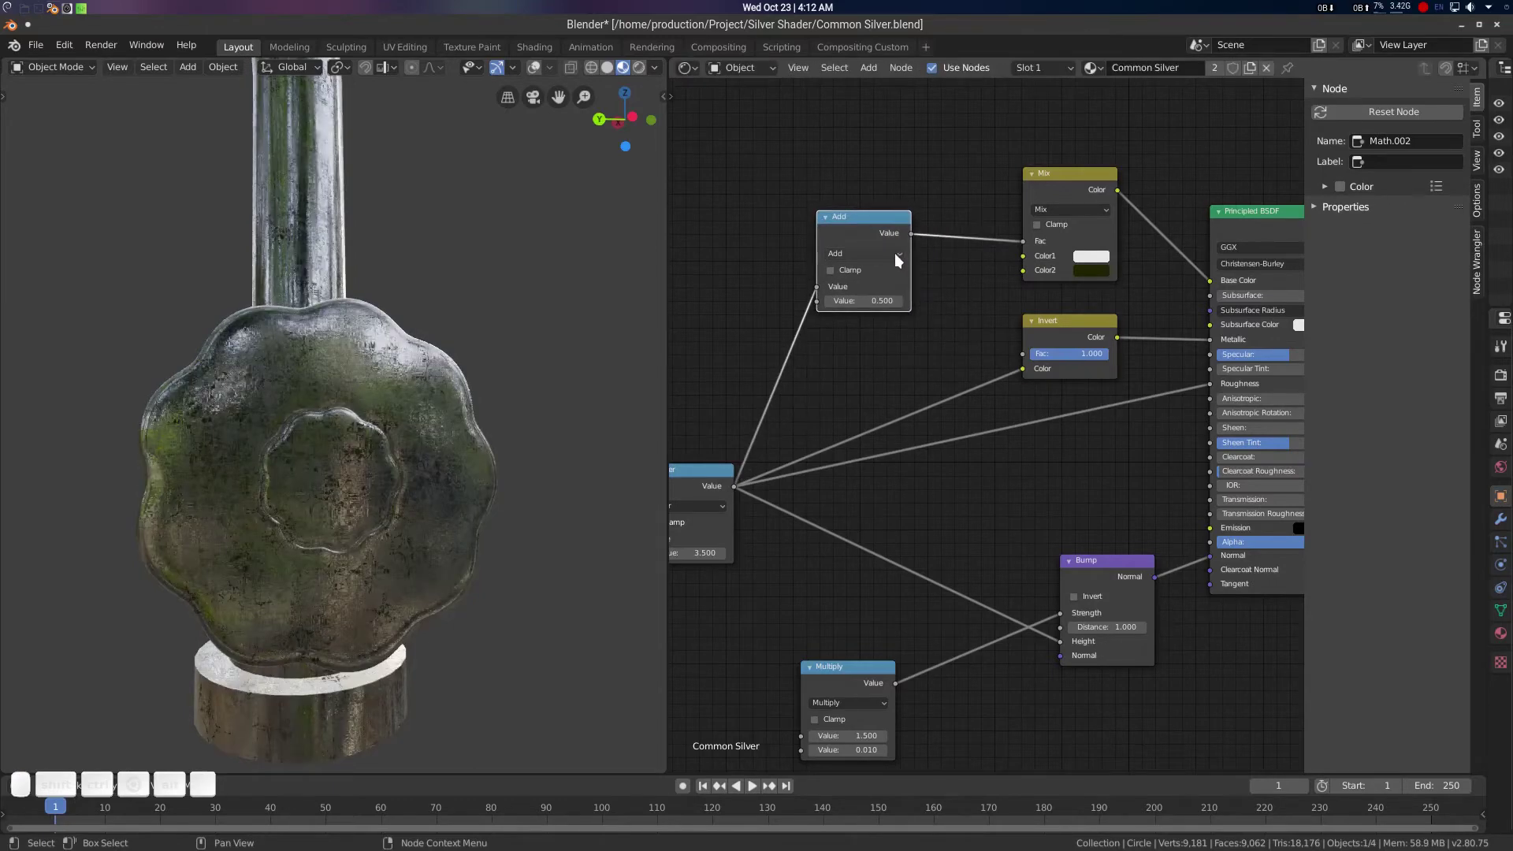
{"action": "left_click", "coordinate": [893, 253]}
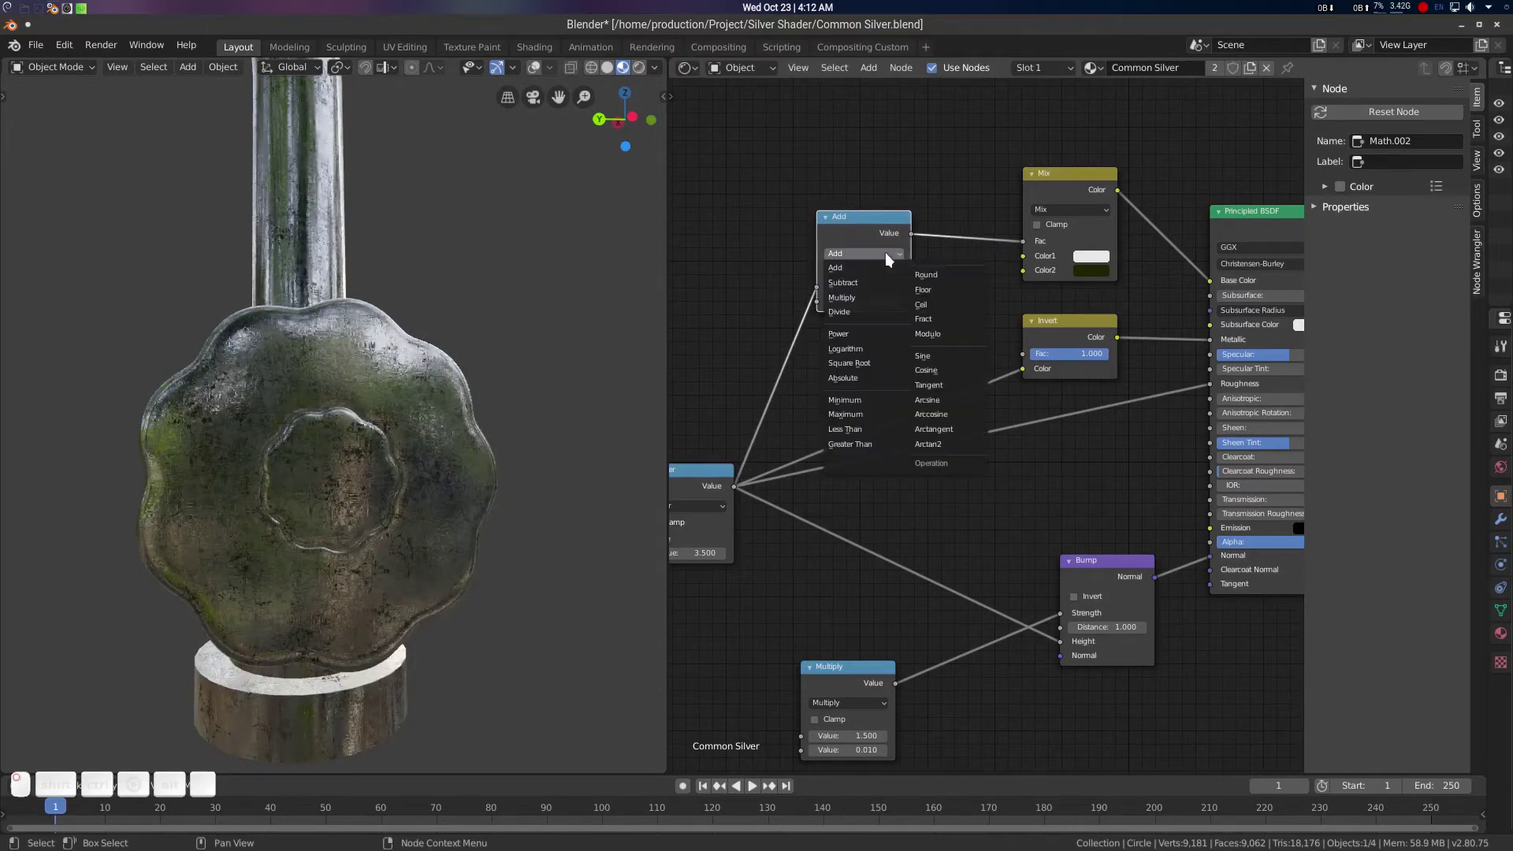
{"action": "left_click", "coordinate": [859, 297]}
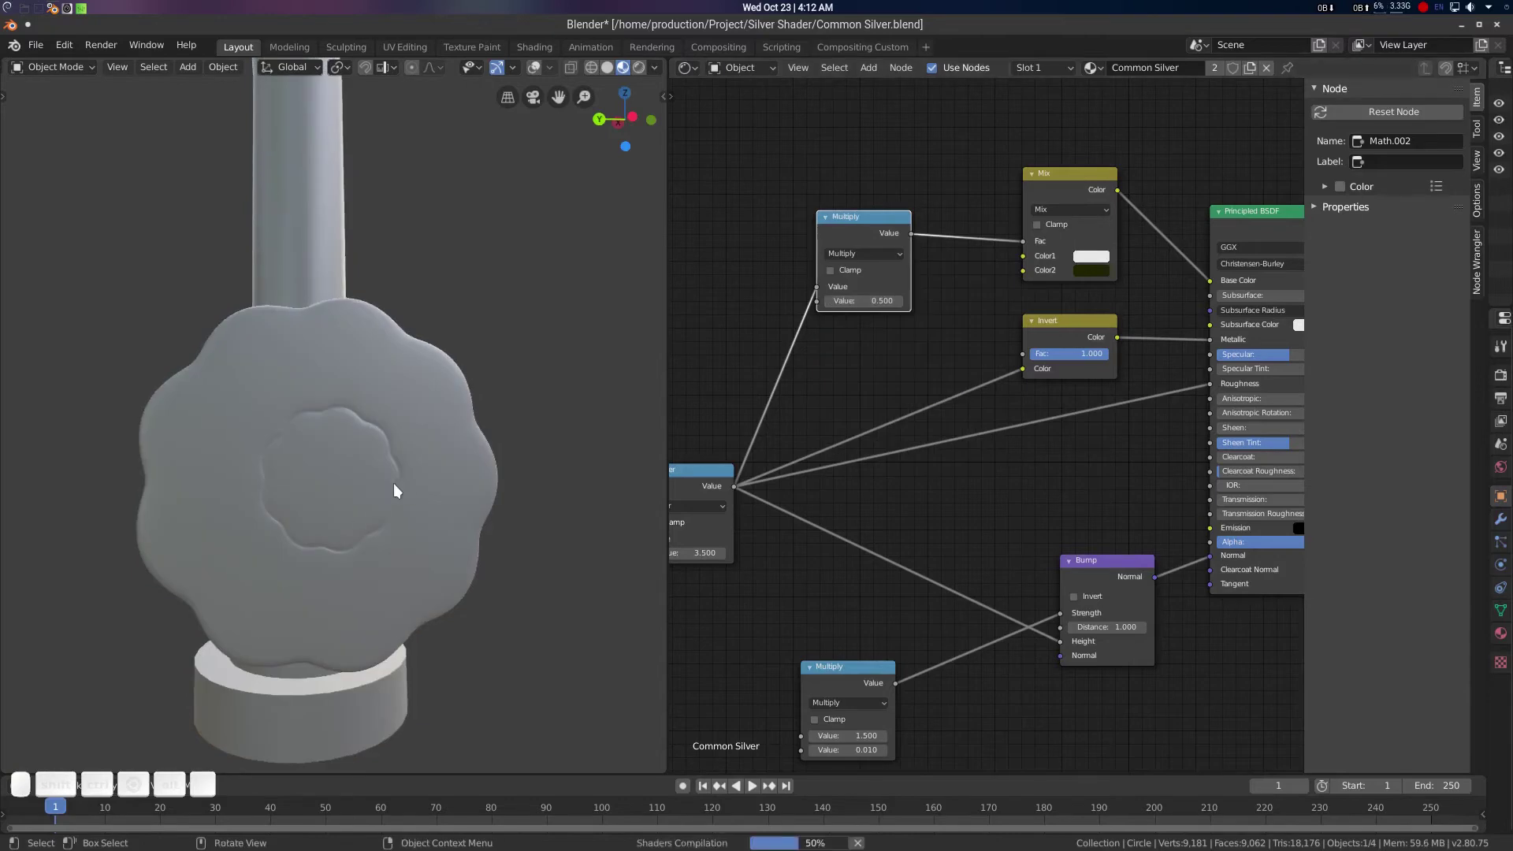
Raise the second value of the Multiply node feeding the Mix node to 13.100 and enable its Clamp option
{"action": "middle_click_drag", "start_coordinate": [419, 476], "coordinate": [434, 448]}
{"action": "middle_click_drag", "start_coordinate": [437, 443], "coordinate": [438, 455]}
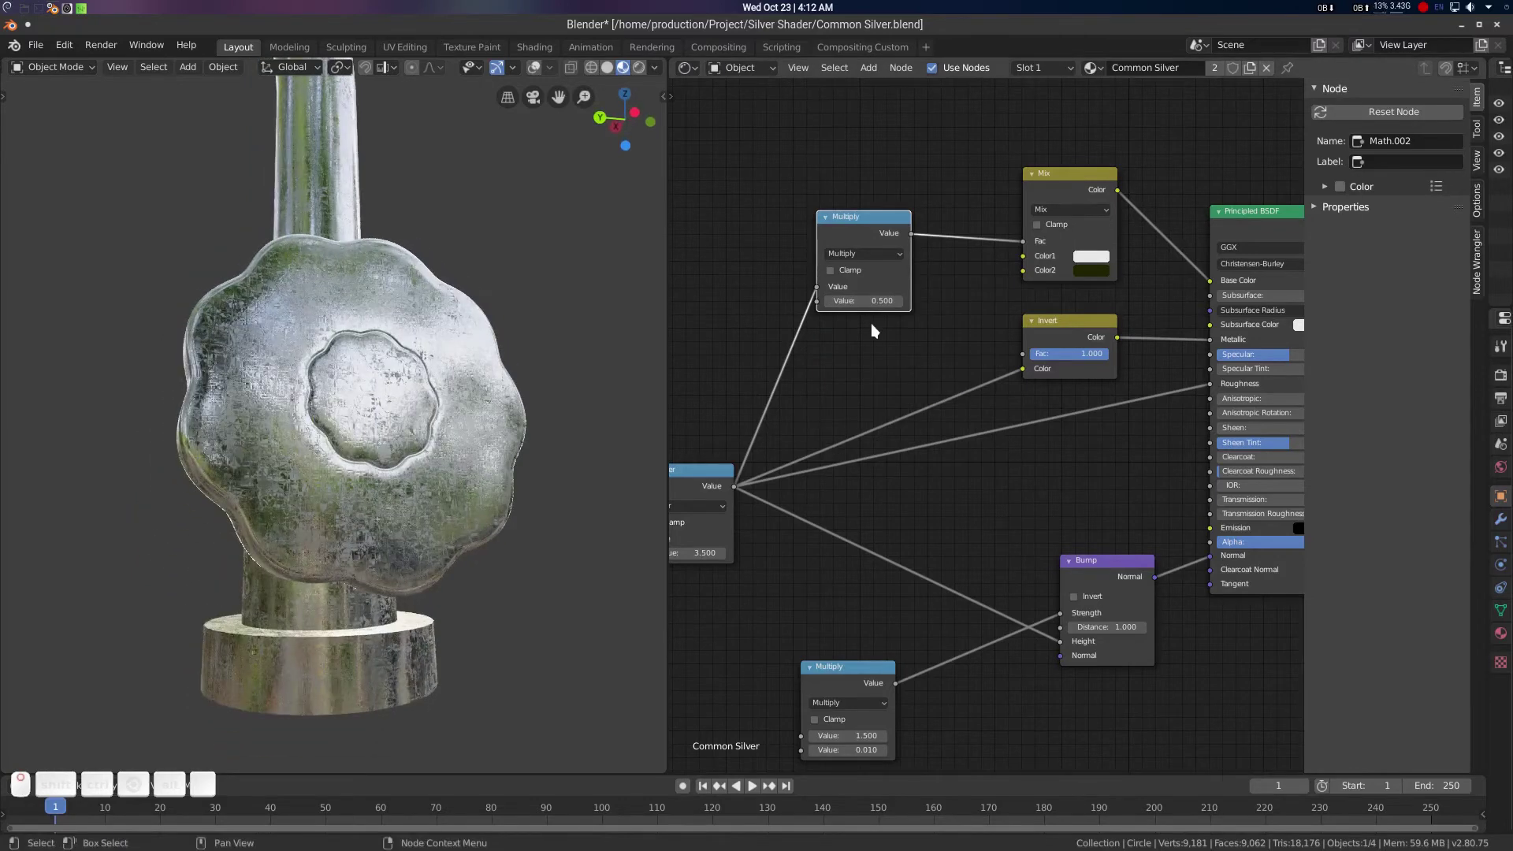
{"action": "left_click_drag", "start_coordinate": [883, 301], "coordinate": [982, 301]}
{"action": "left_click", "coordinate": [845, 266]}
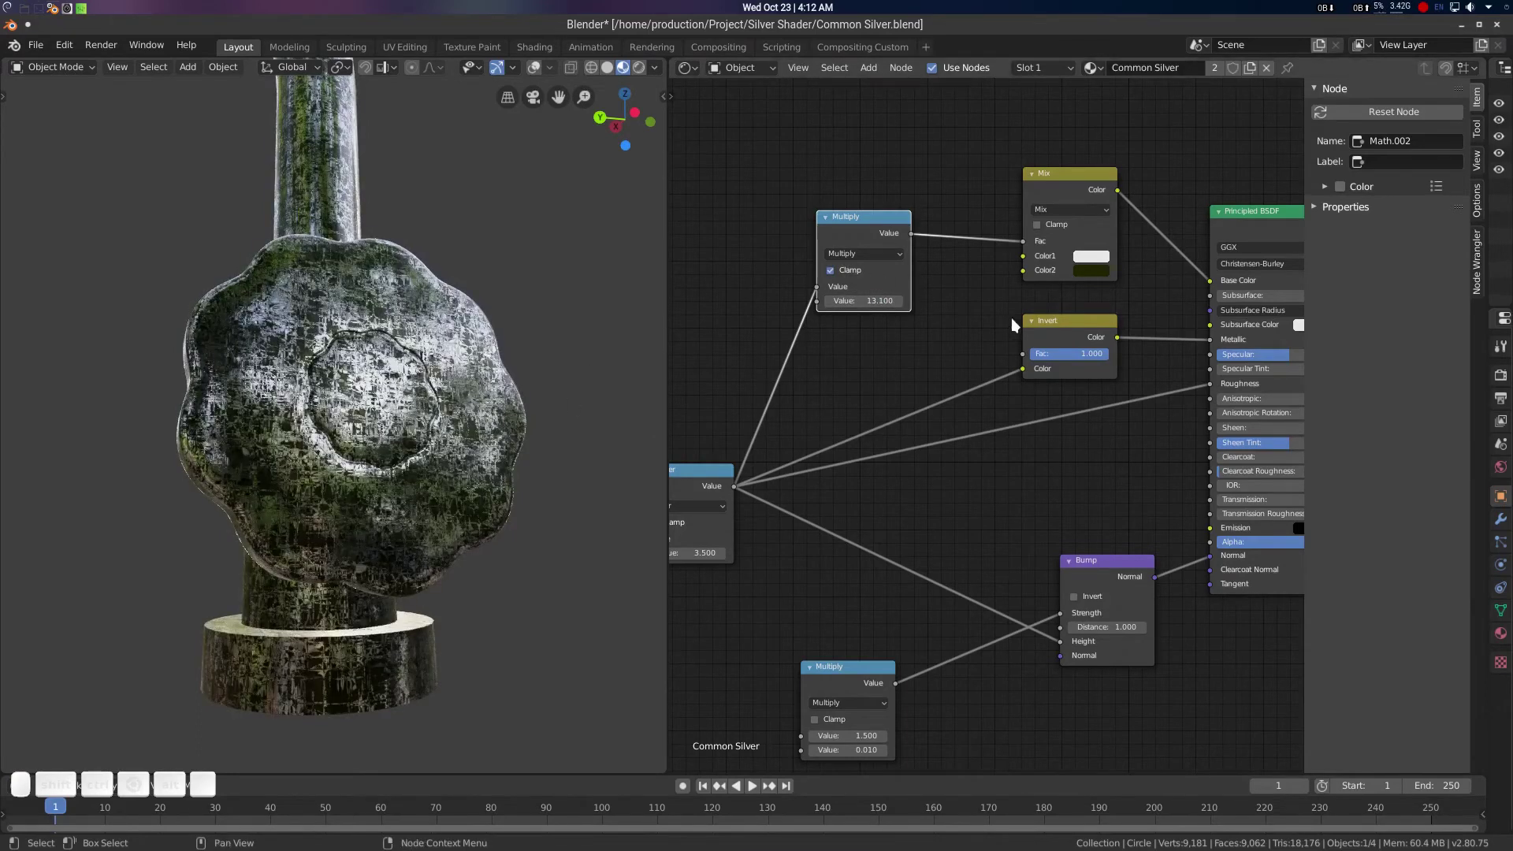
Set the second value of the Multiply node feeding the Mix node to 0
{"action": "mouse_move", "coordinate": [881, 301]}
{"action": "left_mouse_down"}
{"action": "mouse_move", "coordinate": [786, 301]}
{"action": "mouse_move", "coordinate": [945, 300]}
{"action": "mouse_move", "coordinate": [882, 302]}
{"action": "left_mouse_up"}
{"action": "left_click", "coordinate": [883, 301]}
{"action": "type", "text": "0"}
{"action": "key", "text": "Return"}
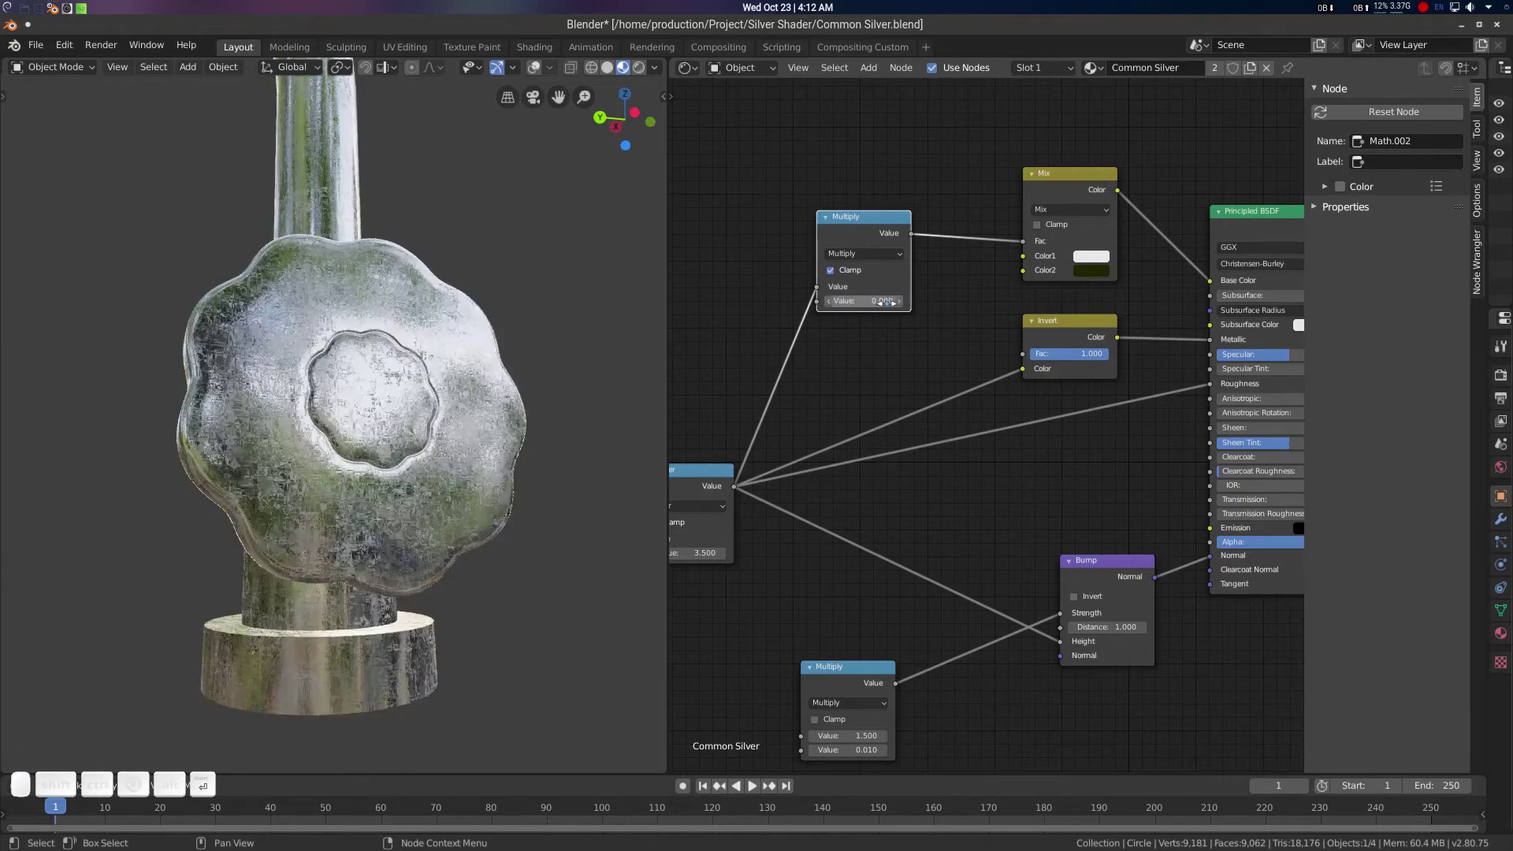
Try about 10.2 as the second value of the Multiply node feeding the Mix node, and reset it to 0
{"action": "scroll", "coordinate": [567, 345], "scroll_direction": "down", "scroll_amount": 3}
{"action": "middle_click_drag", "start_coordinate": [453, 297], "coordinate": [449, 319]}
{"action": "mouse_move", "coordinate": [885, 301]}
{"action": "left_mouse_down"}
{"action": "mouse_move", "coordinate": [918, 300]}
{"action": "mouse_move", "coordinate": [886, 300]}
{"action": "left_mouse_up"}
{"action": "left_click", "coordinate": [871, 301]}
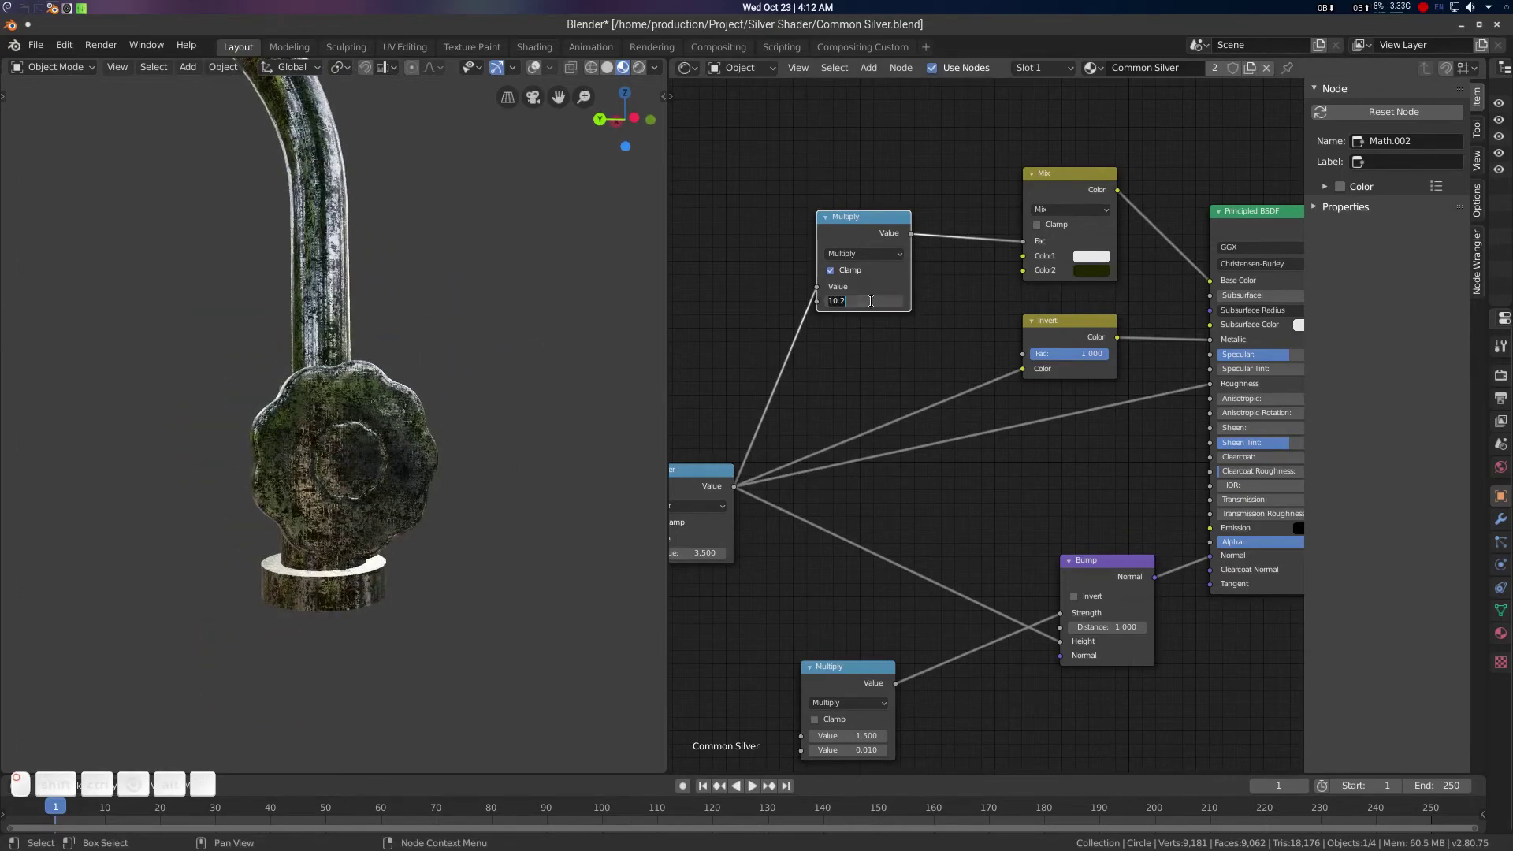
{"action": "type", "text": "0"}
{"action": "key", "text": "Return"}
{"action": "scroll", "coordinate": [851, 271], "scroll_direction": "down", "scroll_amount": 3}
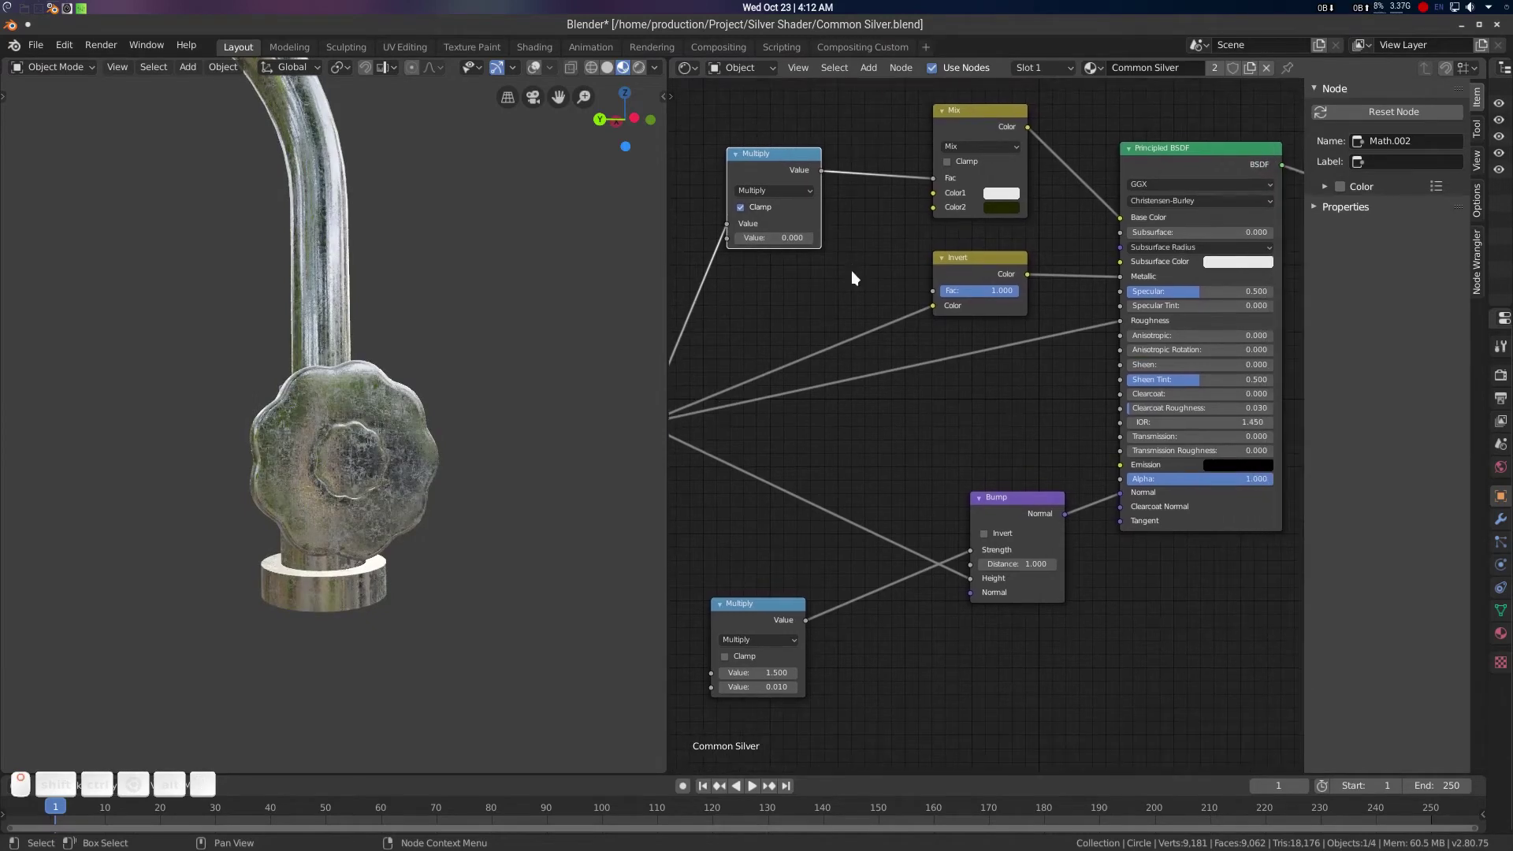
{"action": "middle_click_drag", "start_coordinate": [843, 276], "coordinate": [1007, 214]}
{"action": "middle_click_drag", "start_coordinate": [884, 348], "coordinate": [935, 318]}
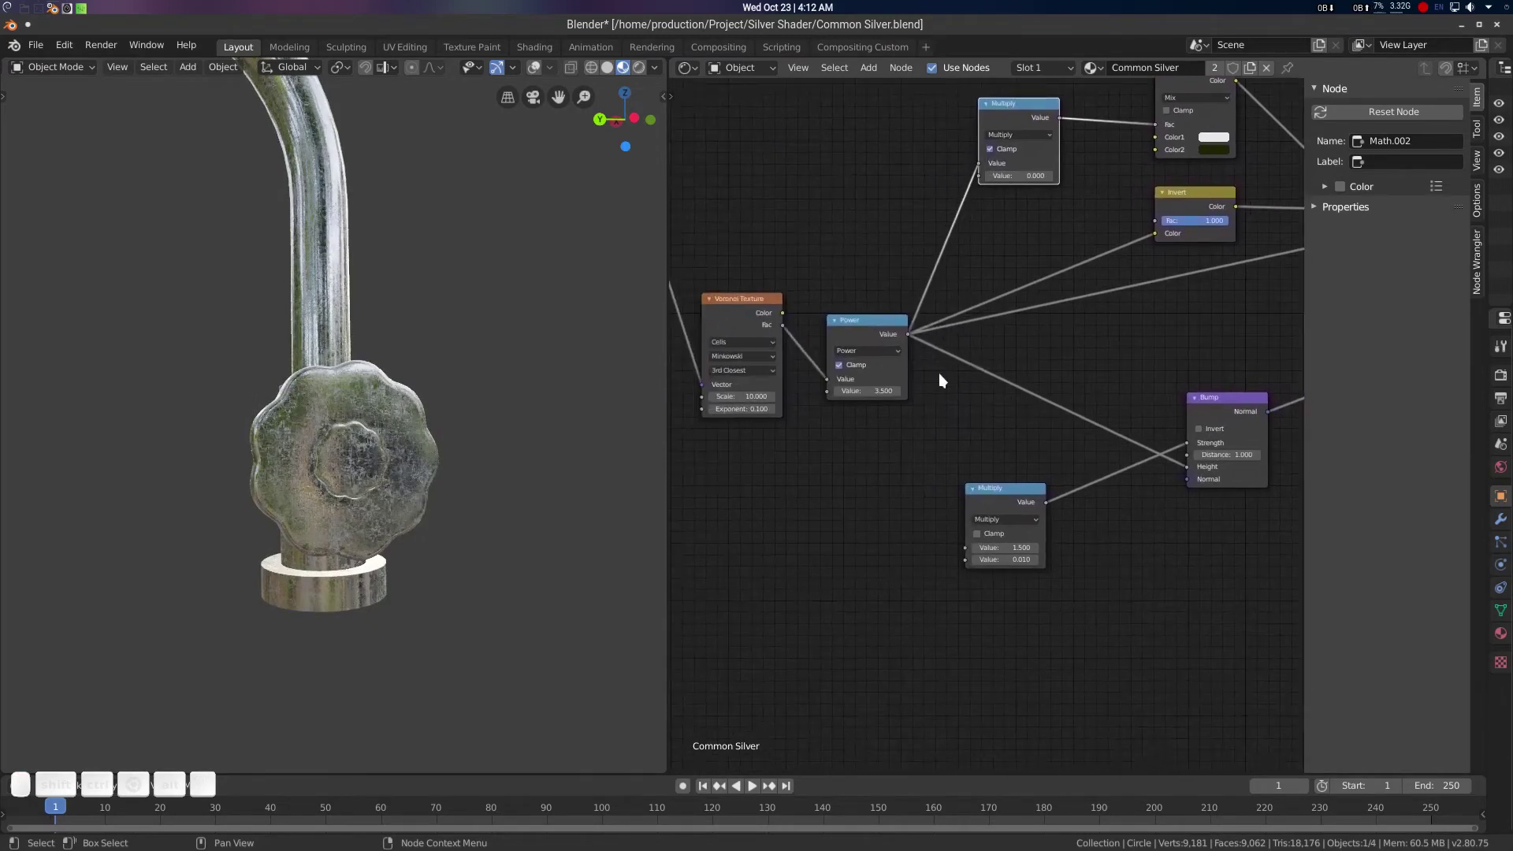
{"action": "scroll", "coordinate": [977, 374], "scroll_direction": "up", "scroll_amount": 1}
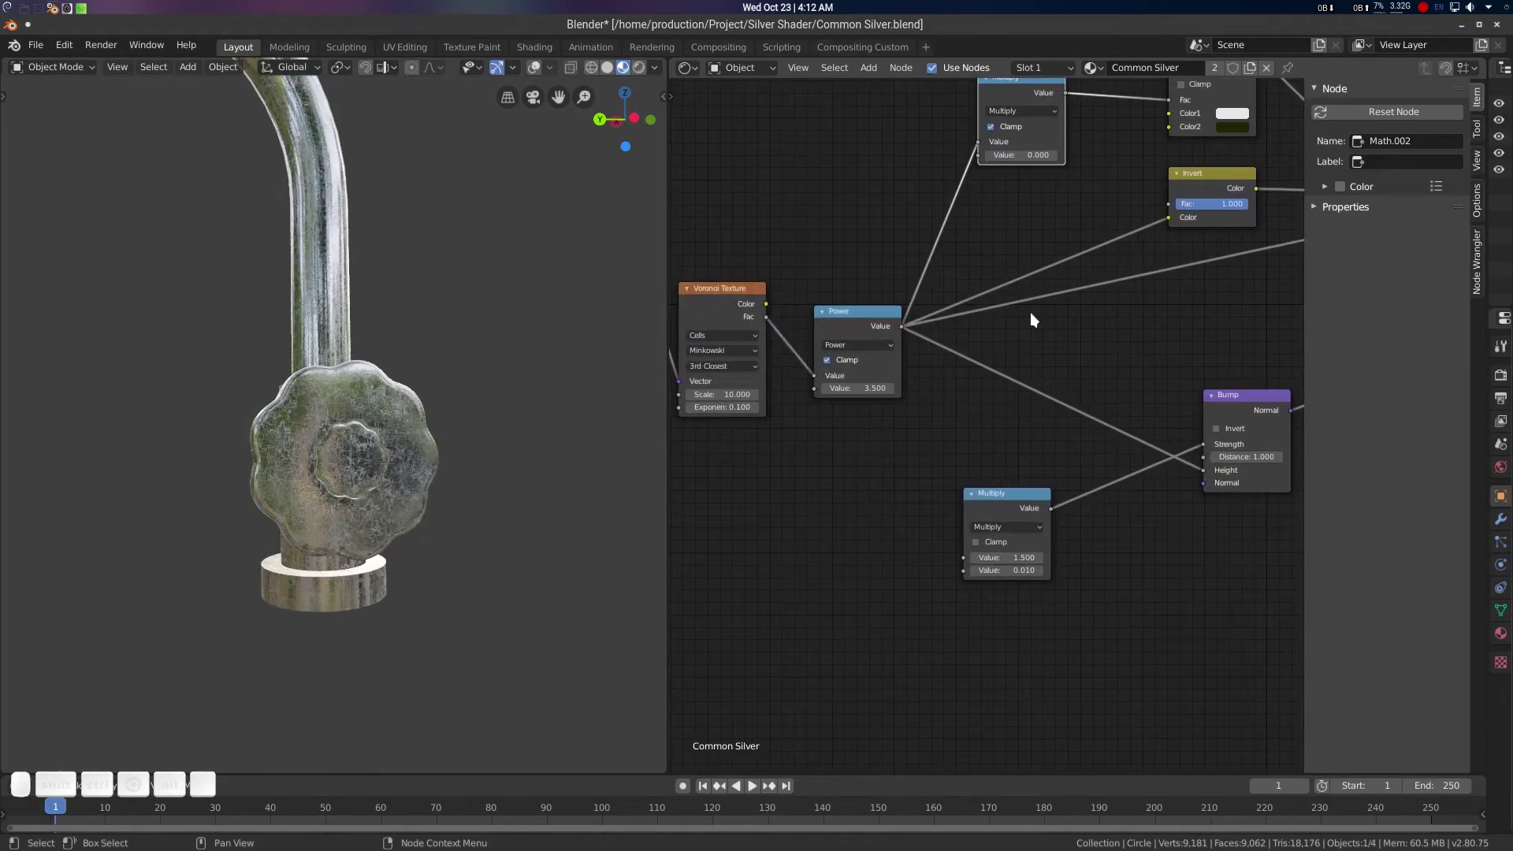
{"action": "left_click", "coordinate": [1424, 8]}
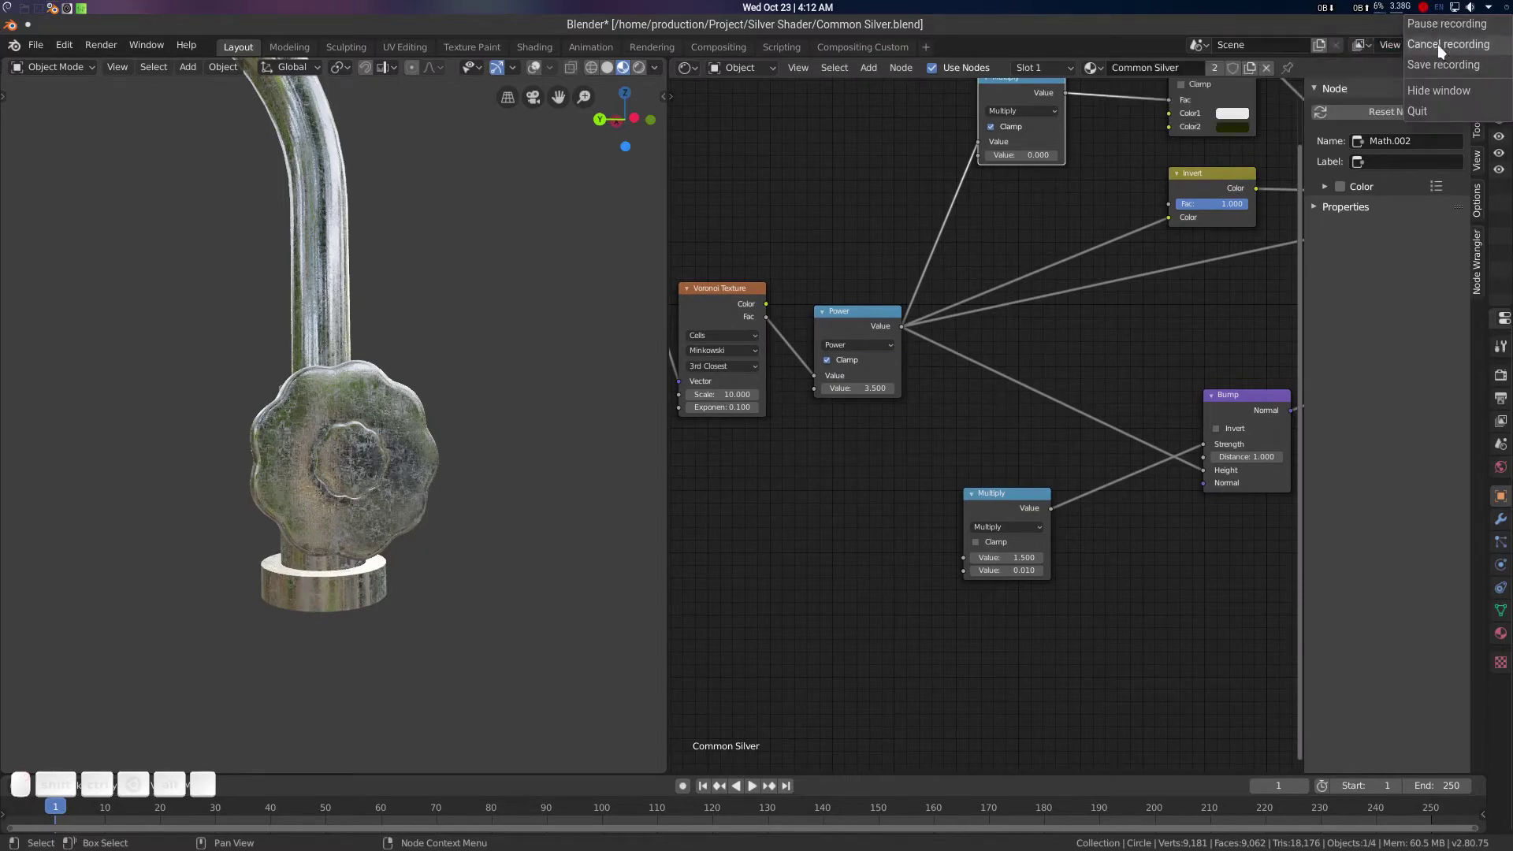
{"action": "left_click", "coordinate": [1438, 25]}
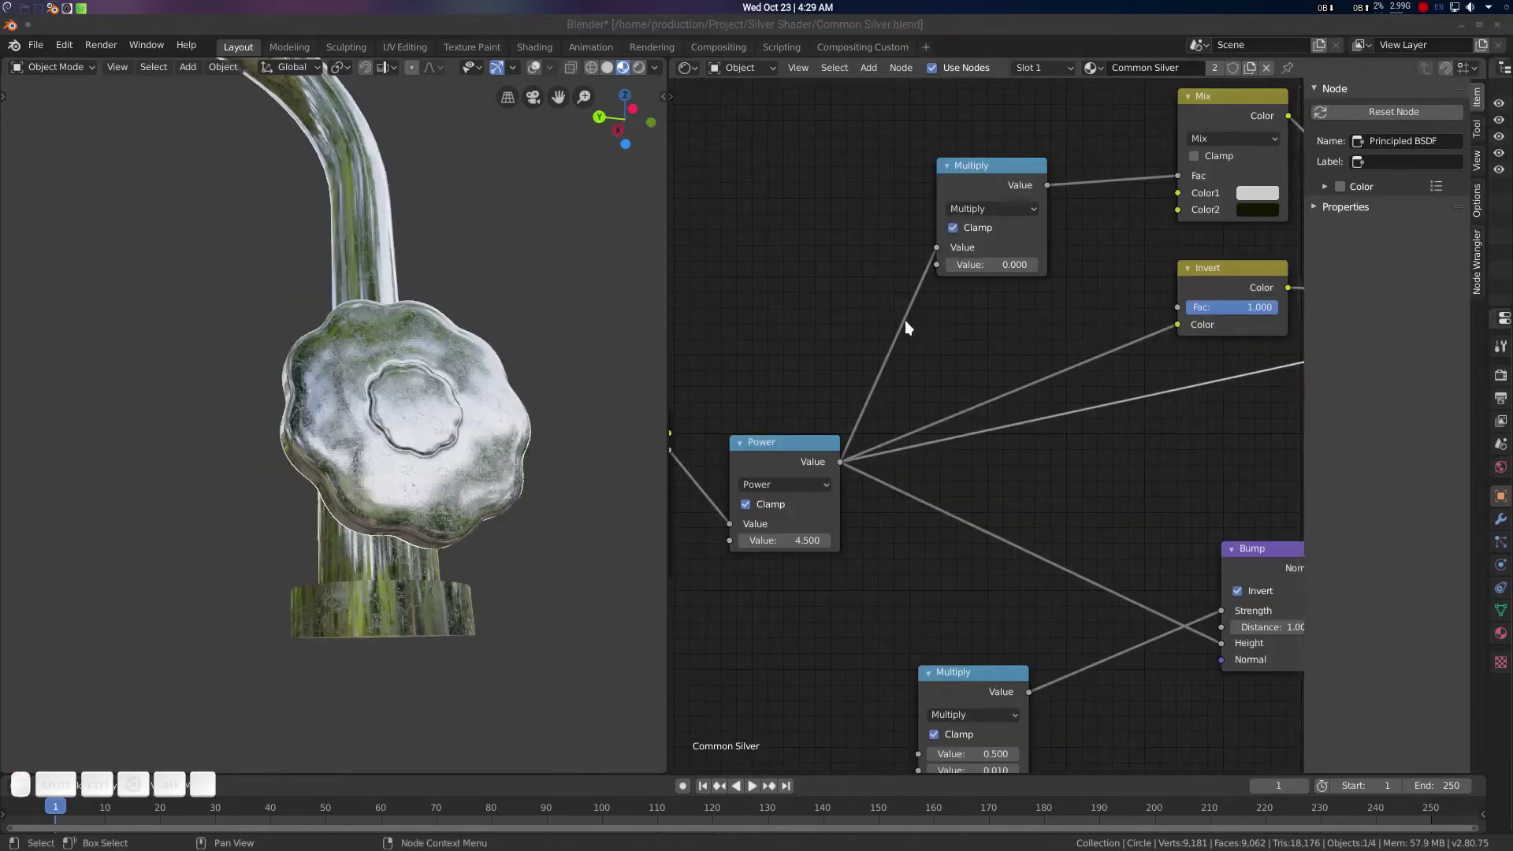
Review the Voronoi Texture node's feature options and scale, and inspect the tap handle's surface from several distances
{"action": "middle_click_drag", "start_coordinate": [905, 320], "coordinate": [994, 328]}
{"action": "scroll", "coordinate": [986, 334], "scroll_direction": "up", "scroll_amount": 2}
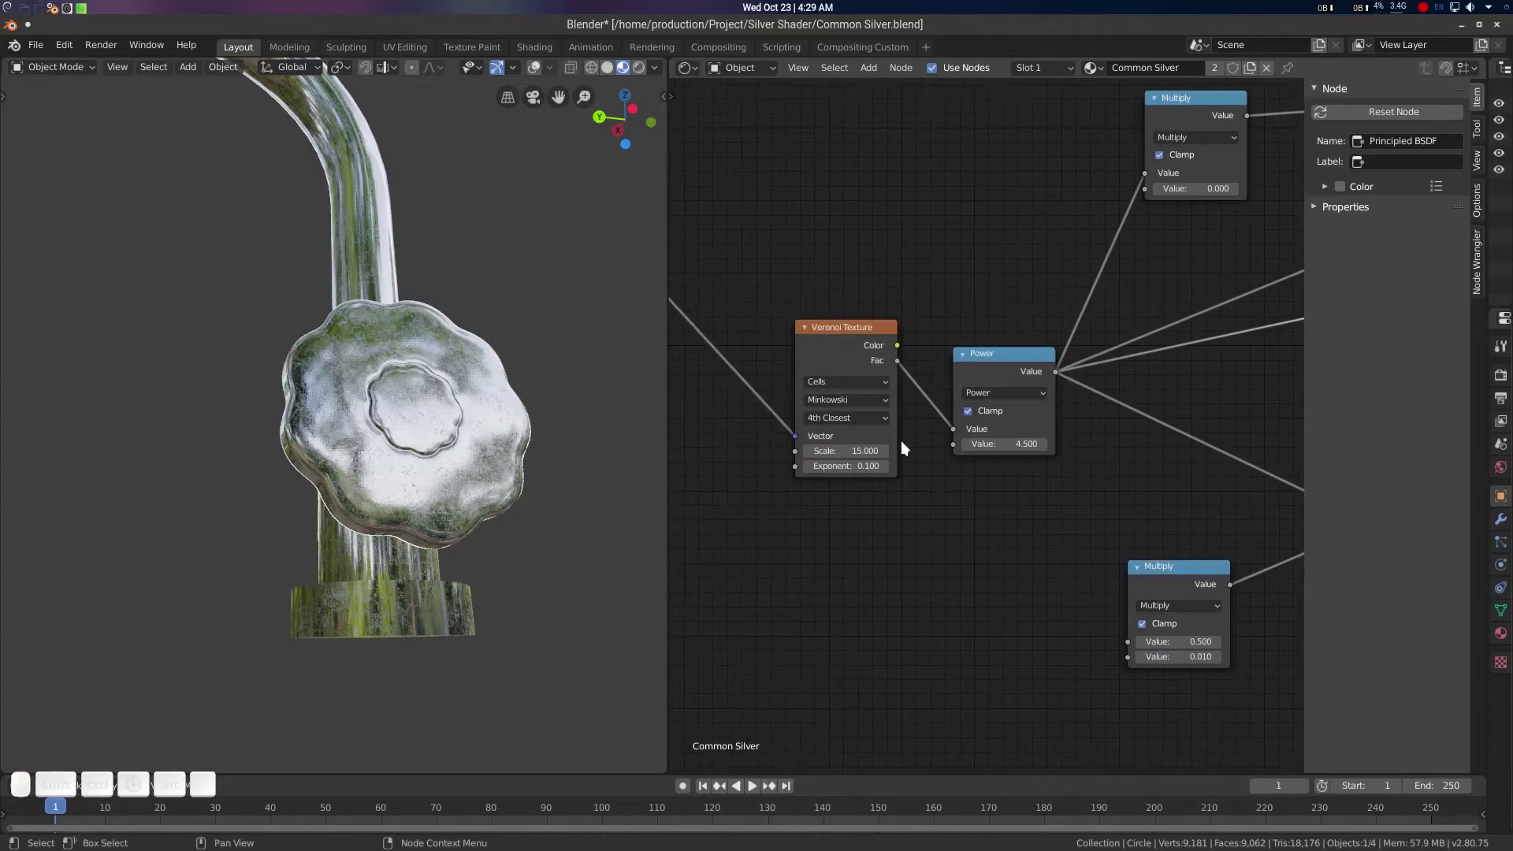
{"action": "scroll", "coordinate": [900, 441], "scroll_direction": "up", "scroll_amount": 1}
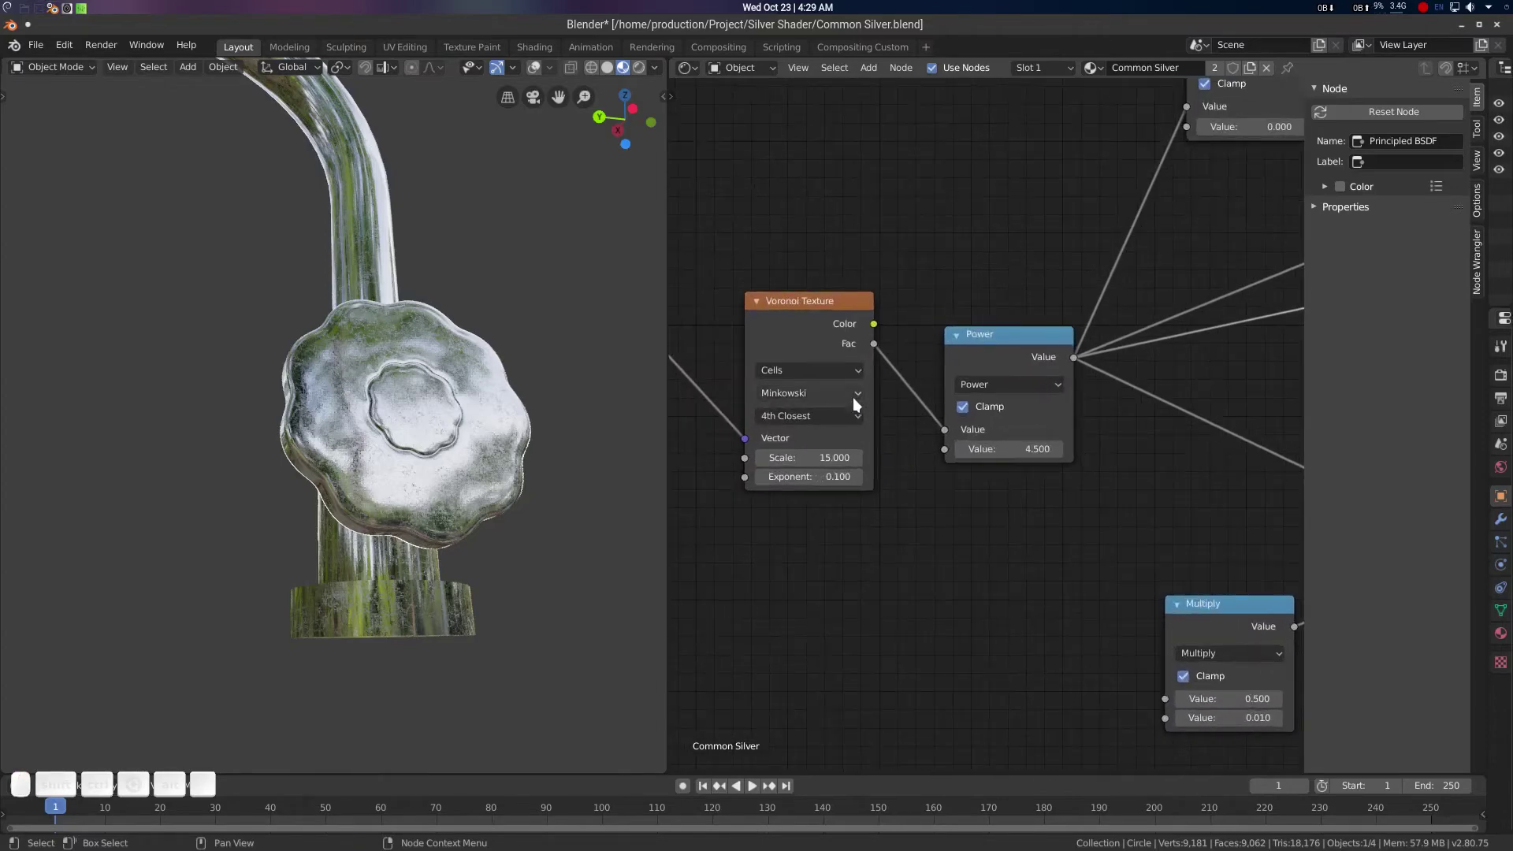
{"action": "left_click", "coordinate": [815, 418]}
{"action": "left_click", "coordinate": [817, 416]}
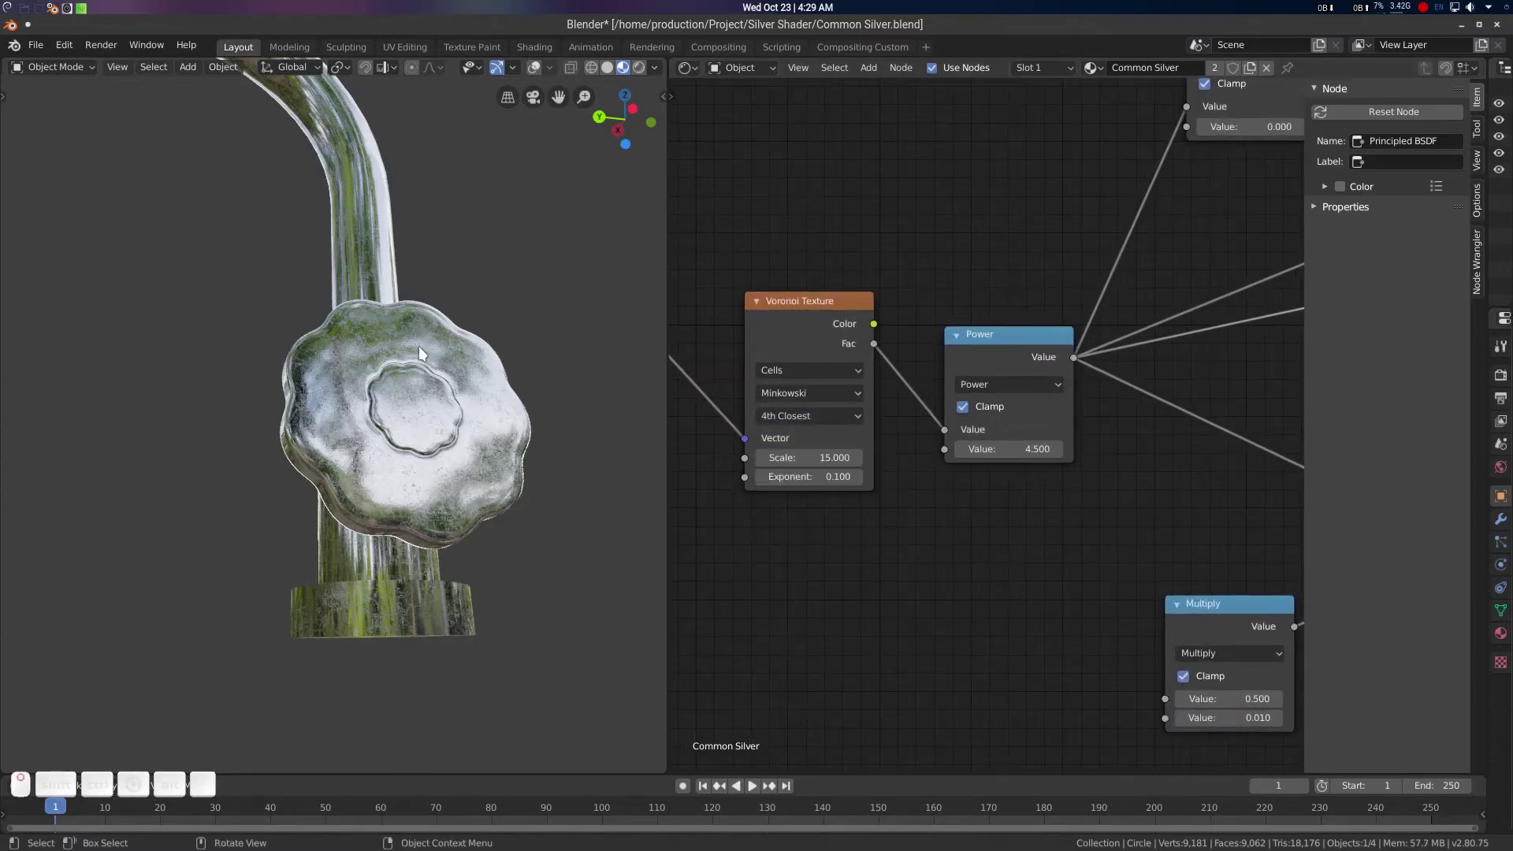
{"action": "middle_click_drag", "start_coordinate": [418, 347], "coordinate": [392, 323]}
{"action": "scroll", "coordinate": [446, 473], "scroll_direction": "up", "scroll_amount": 5}
{"action": "scroll", "coordinate": [472, 480], "scroll_direction": "down", "scroll_amount": 5}
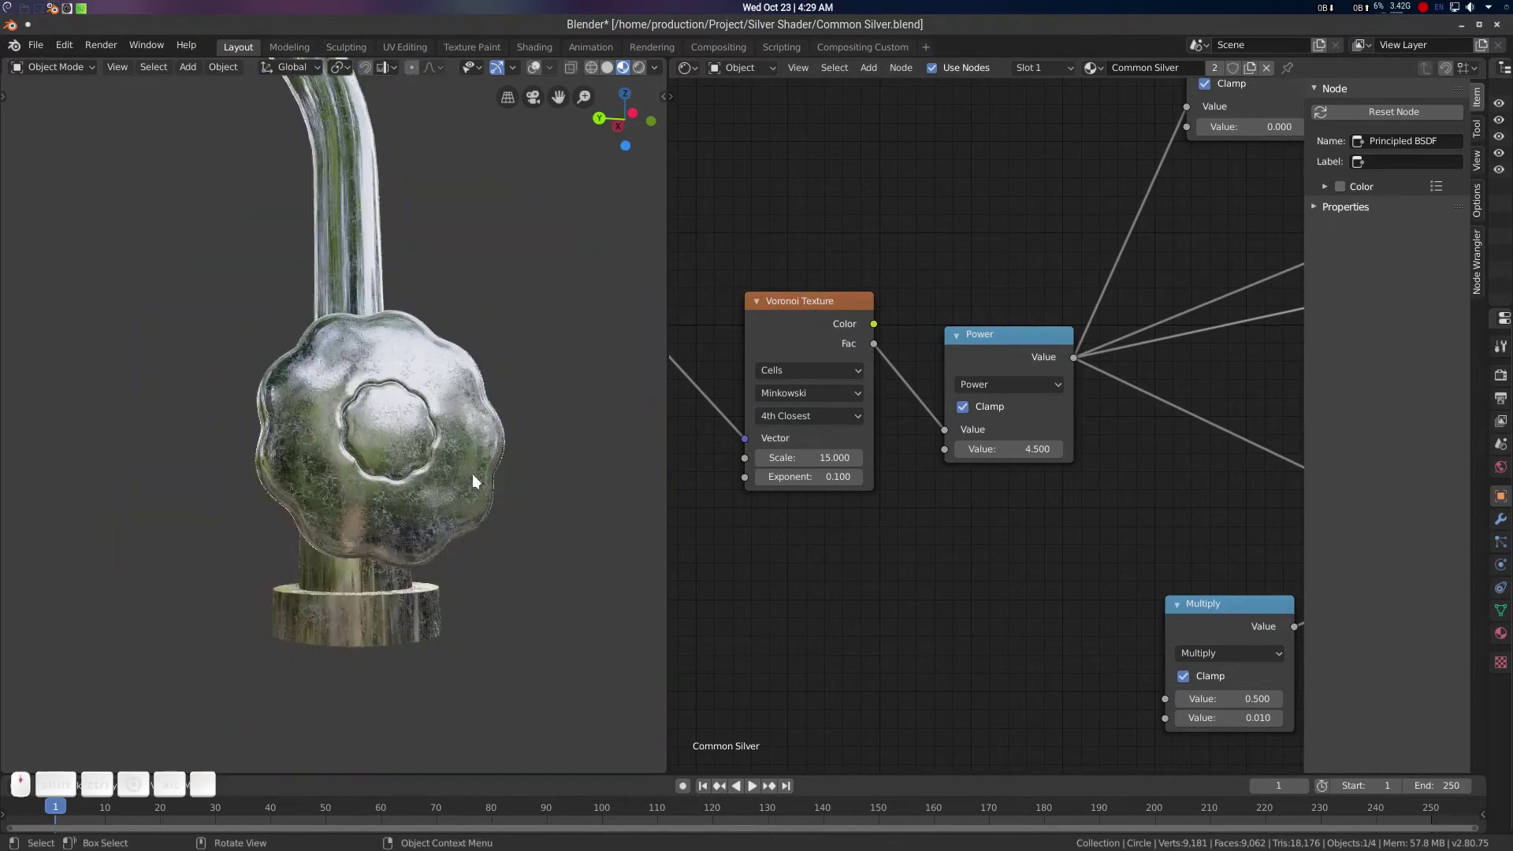
{"action": "scroll", "coordinate": [465, 441], "scroll_direction": "up", "scroll_amount": 1}
{"action": "scroll", "coordinate": [788, 516], "scroll_direction": "down", "scroll_amount": 1}
Review the Multiply and Bump nodes driving the normal, the Multiply and Mix nodes driving the color, and the Power node
{"action": "middle_click_drag", "start_coordinate": [899, 494], "coordinate": [1216, 430]}
{"action": "left_click_drag", "start_coordinate": [880, 528], "coordinate": [869, 518]}
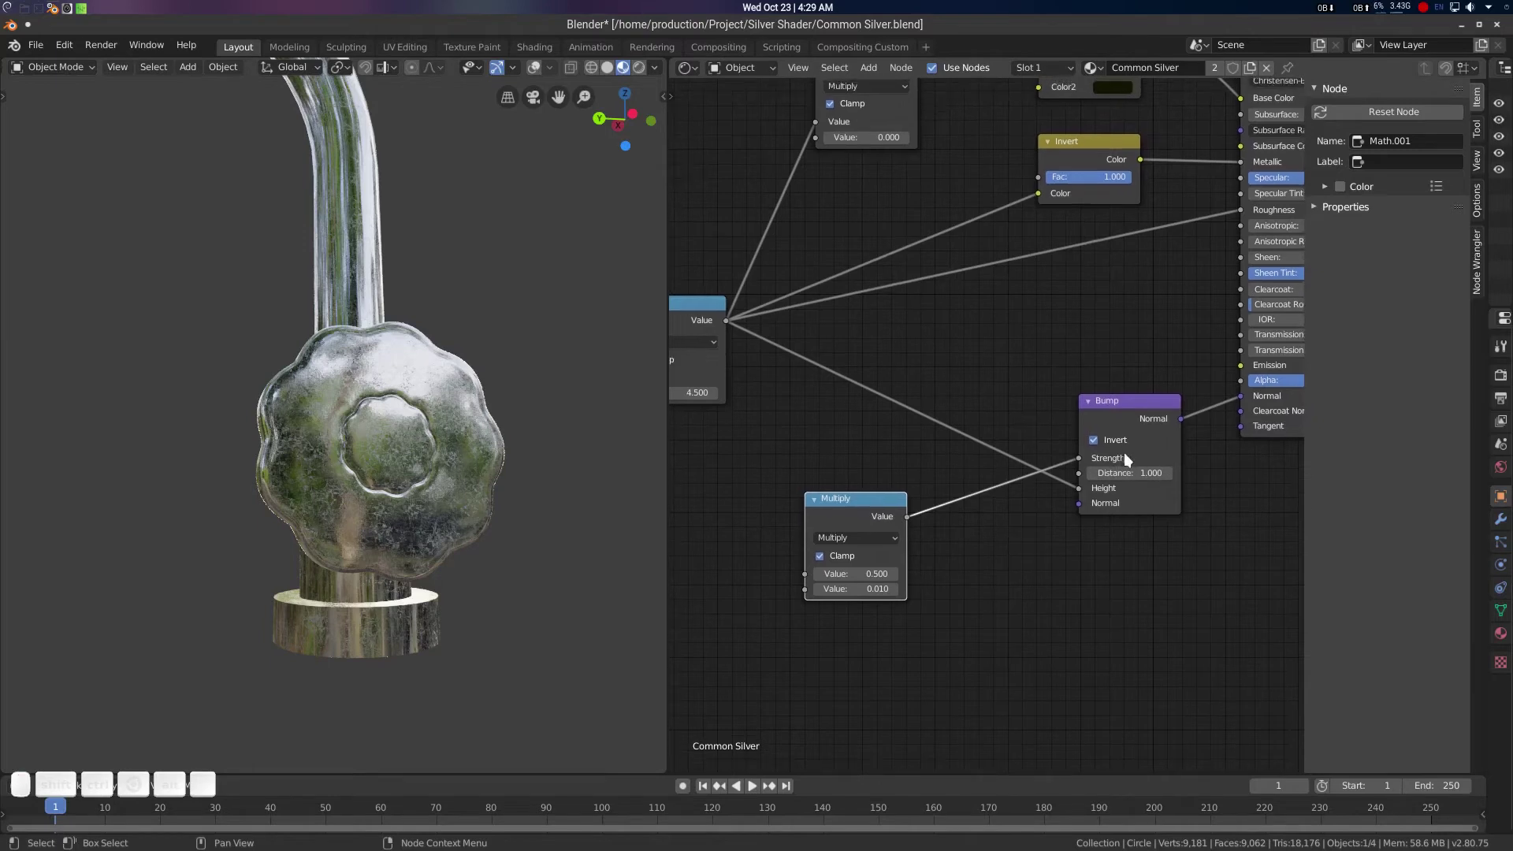
{"action": "middle_click_drag", "start_coordinate": [1055, 338], "coordinate": [1044, 511]}
{"action": "left_click", "coordinate": [859, 276]}
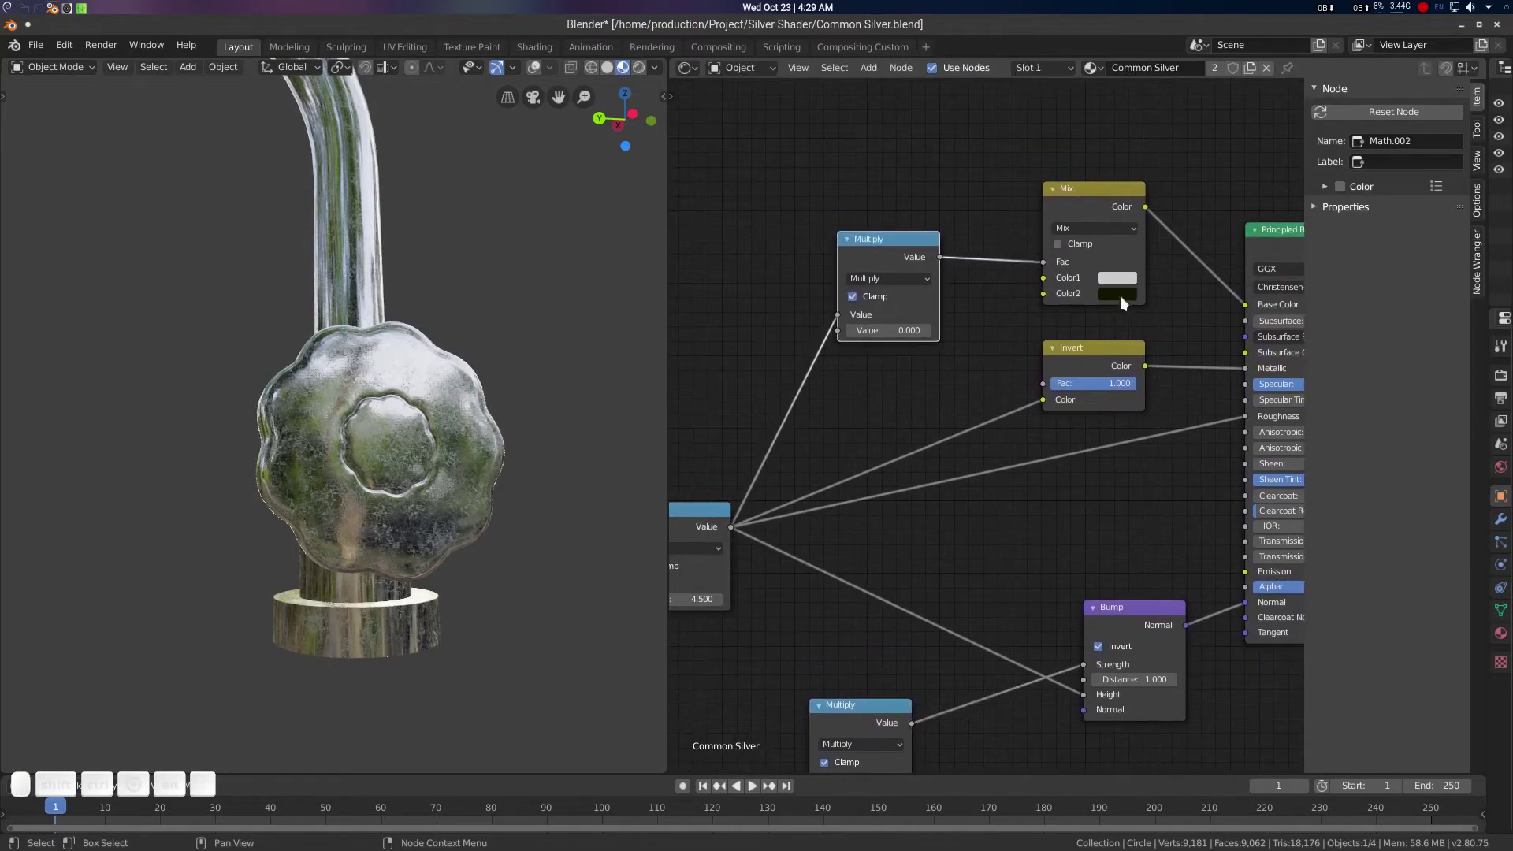
{"action": "scroll", "coordinate": [897, 403], "scroll_direction": "up", "scroll_amount": 1}
{"action": "middle_click_drag", "start_coordinate": [897, 404], "coordinate": [1237, 288]}
{"action": "middle_click_drag", "start_coordinate": [1009, 405], "coordinate": [1036, 351]}
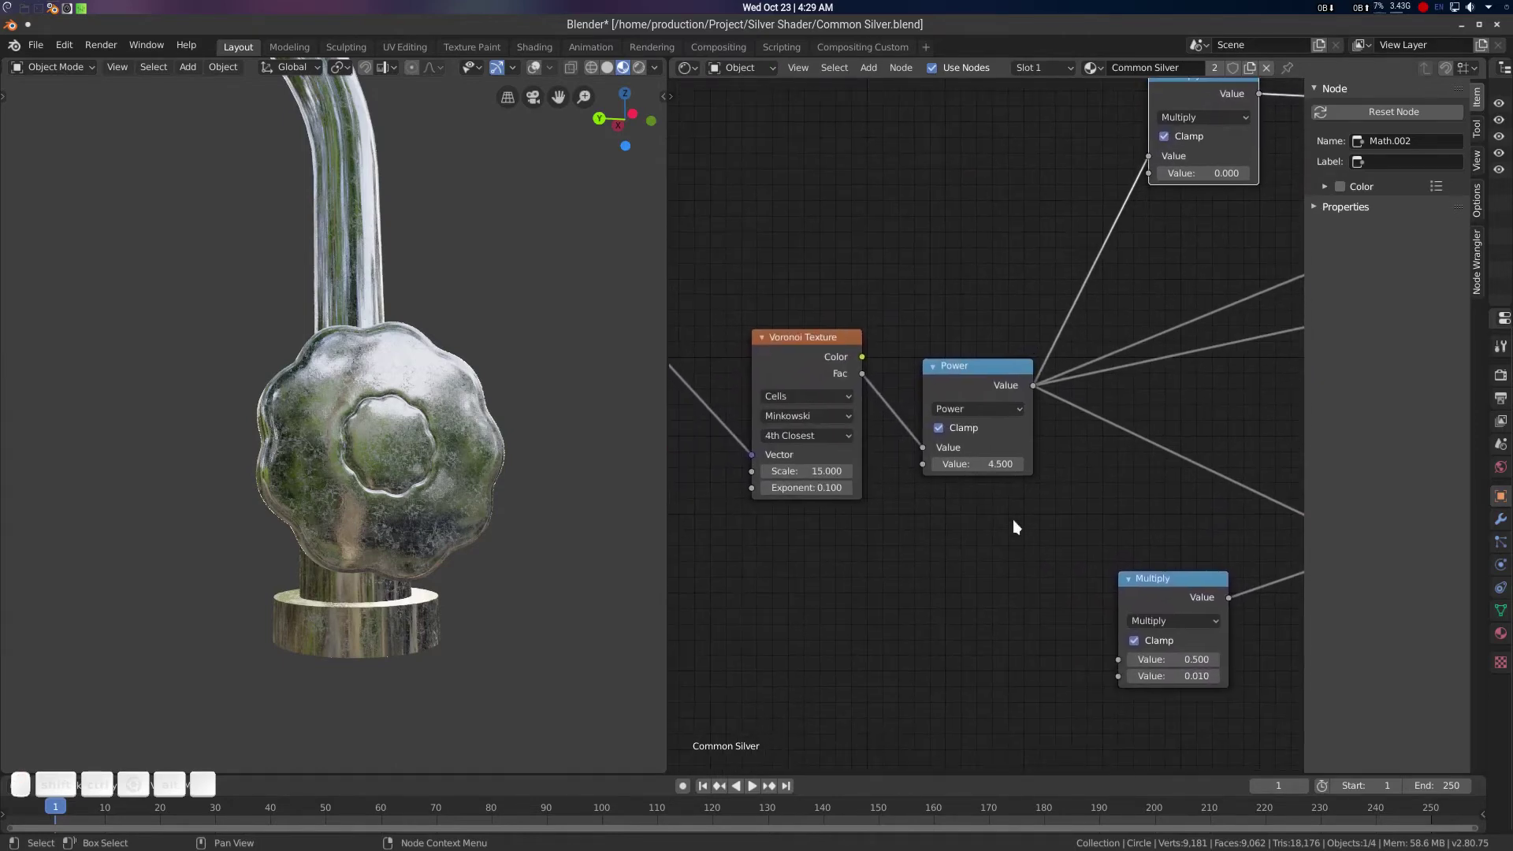
Try a higher second value on the Power node and undo the change
{"action": "middle_click_drag", "start_coordinate": [437, 470], "coordinate": [430, 462]}
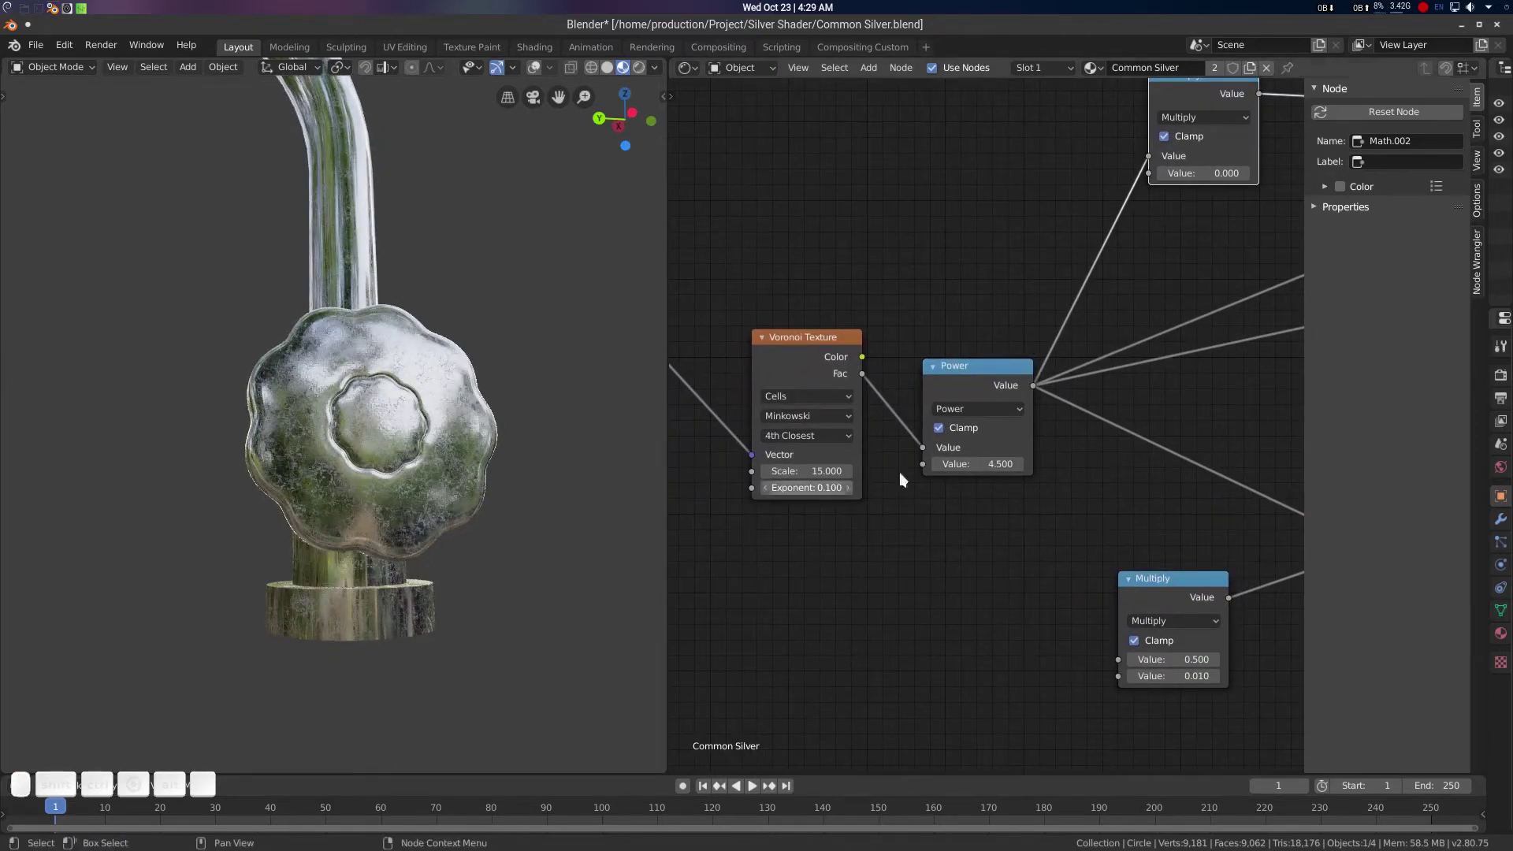
{"action": "mouse_move", "coordinate": [1009, 468]}
{"action": "left_mouse_down"}
{"action": "mouse_move", "coordinate": [923, 464]}
{"action": "mouse_move", "coordinate": [1141, 464]}
{"action": "left_mouse_up"}
{"action": "key", "text": "ctrl+z"}
Raise the second value of the Multiply node feeding the Mix node to 27.900 and inspect the dirt on the tap handle
{"action": "middle_click_drag", "start_coordinate": [1181, 294], "coordinate": [915, 448]}
{"action": "left_click_drag", "start_coordinate": [960, 326], "coordinate": [1127, 326]}
{"action": "middle_click_drag", "start_coordinate": [434, 386], "coordinate": [492, 391]}
{"action": "scroll", "coordinate": [465, 385], "scroll_direction": "up", "scroll_amount": 2}
{"action": "scroll", "coordinate": [492, 391], "scroll_direction": "up", "scroll_amount": 2}
{"action": "scroll", "coordinate": [493, 391], "scroll_direction": "down", "scroll_amount": 2}
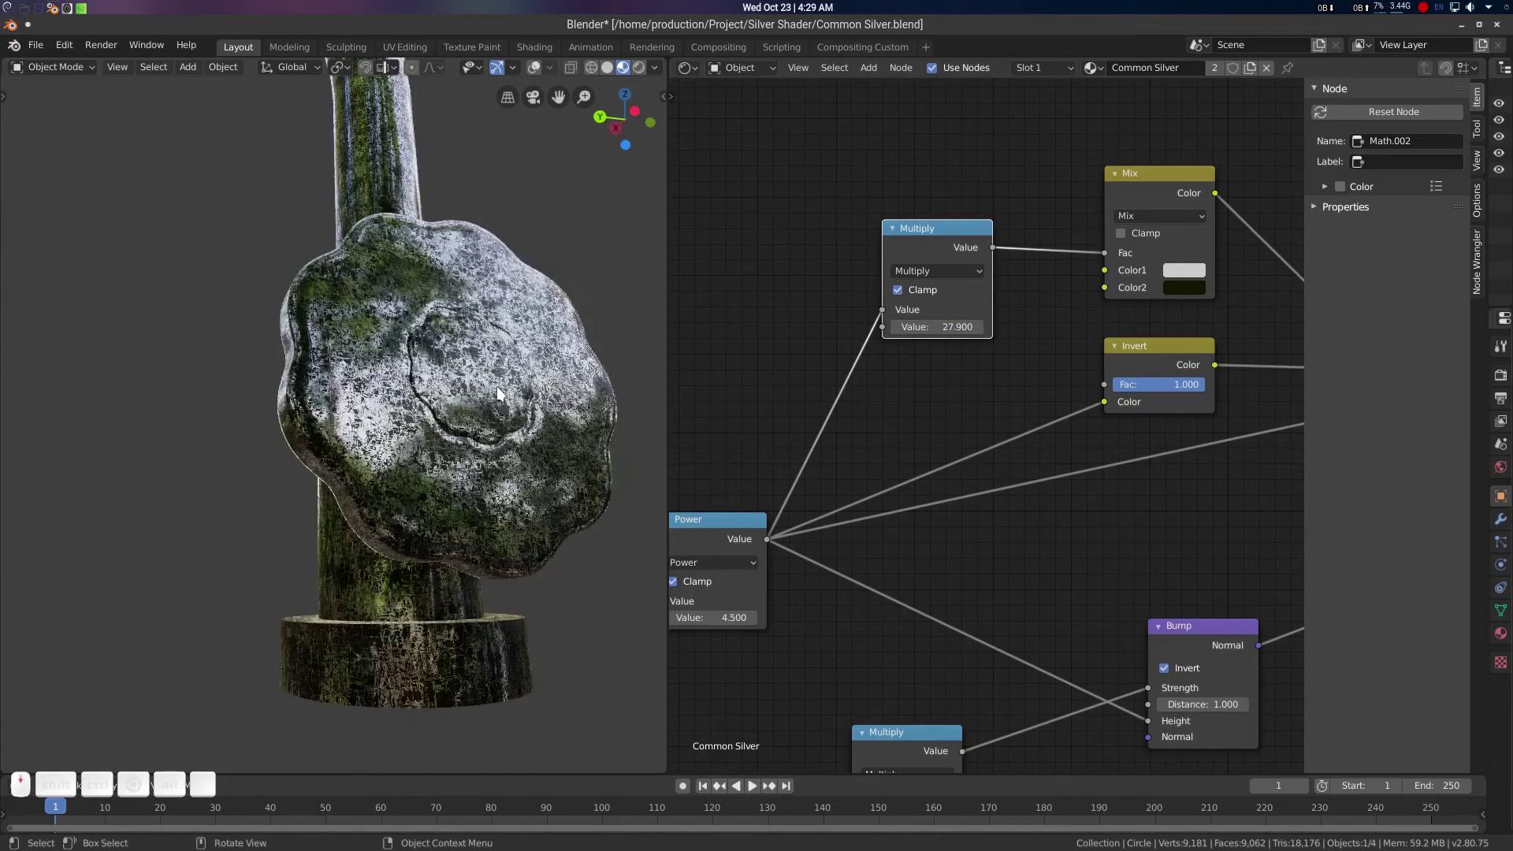
{"action": "middle_click_drag", "start_coordinate": [973, 519], "coordinate": [1022, 338]}
{"action": "middle_click_drag", "start_coordinate": [917, 474], "coordinate": [896, 454]}
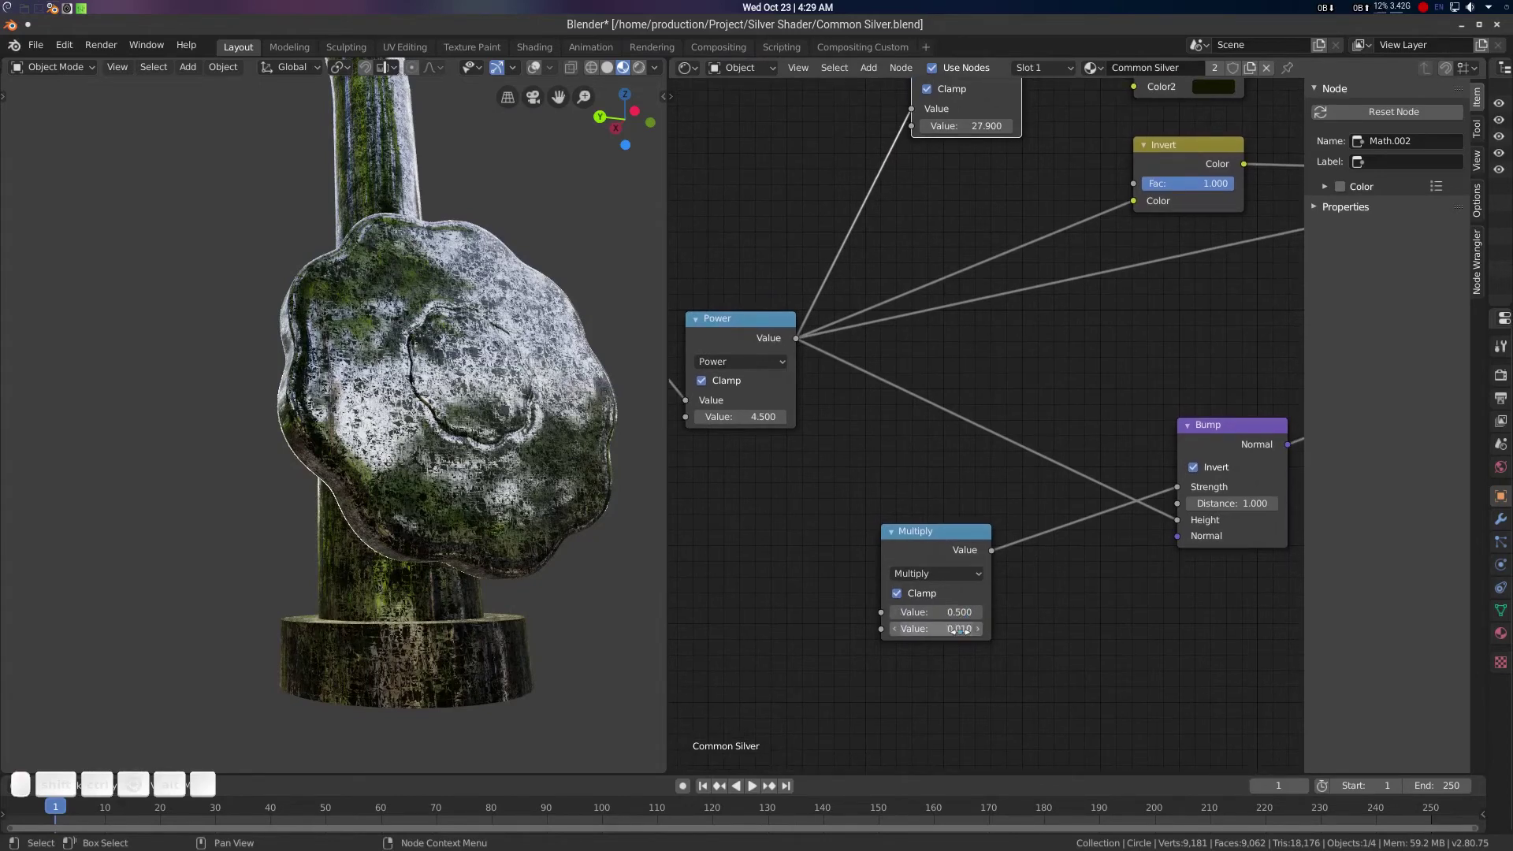
{"action": "scroll", "coordinate": [956, 297], "scroll_direction": "down", "scroll_amount": 1}
{"action": "middle_click_drag", "start_coordinate": [955, 297], "coordinate": [936, 347]}
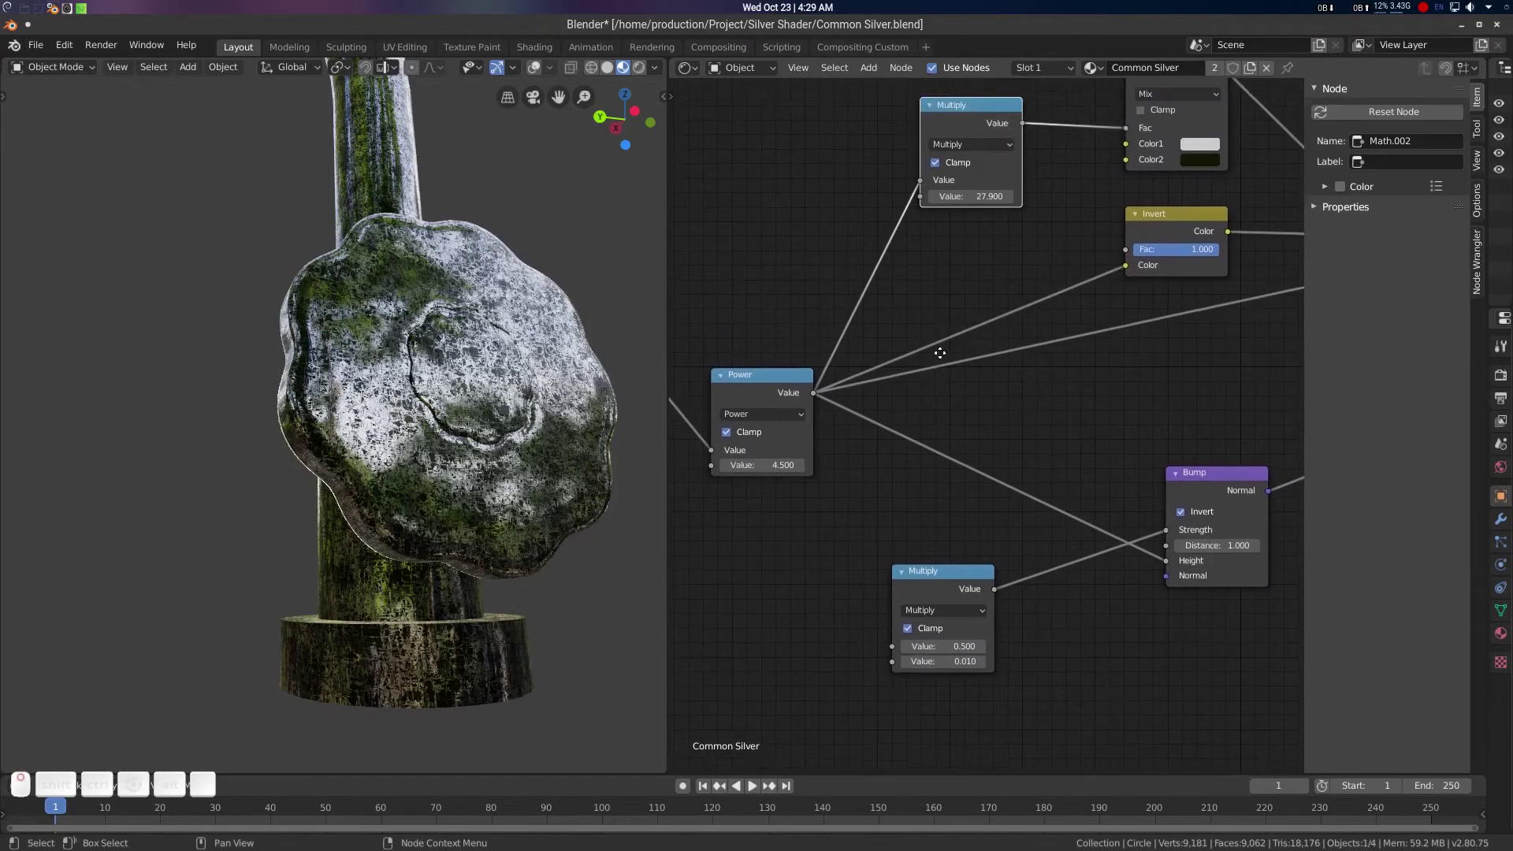
Reset the second value of the Multiply node feeding the Mix node to 0 and save the file
{"action": "left_click", "coordinate": [977, 203]}
{"action": "type", "text": "0"}
{"action": "key", "text": "Return"}
{"action": "scroll", "coordinate": [994, 306], "scroll_direction": "down", "scroll_amount": 1}
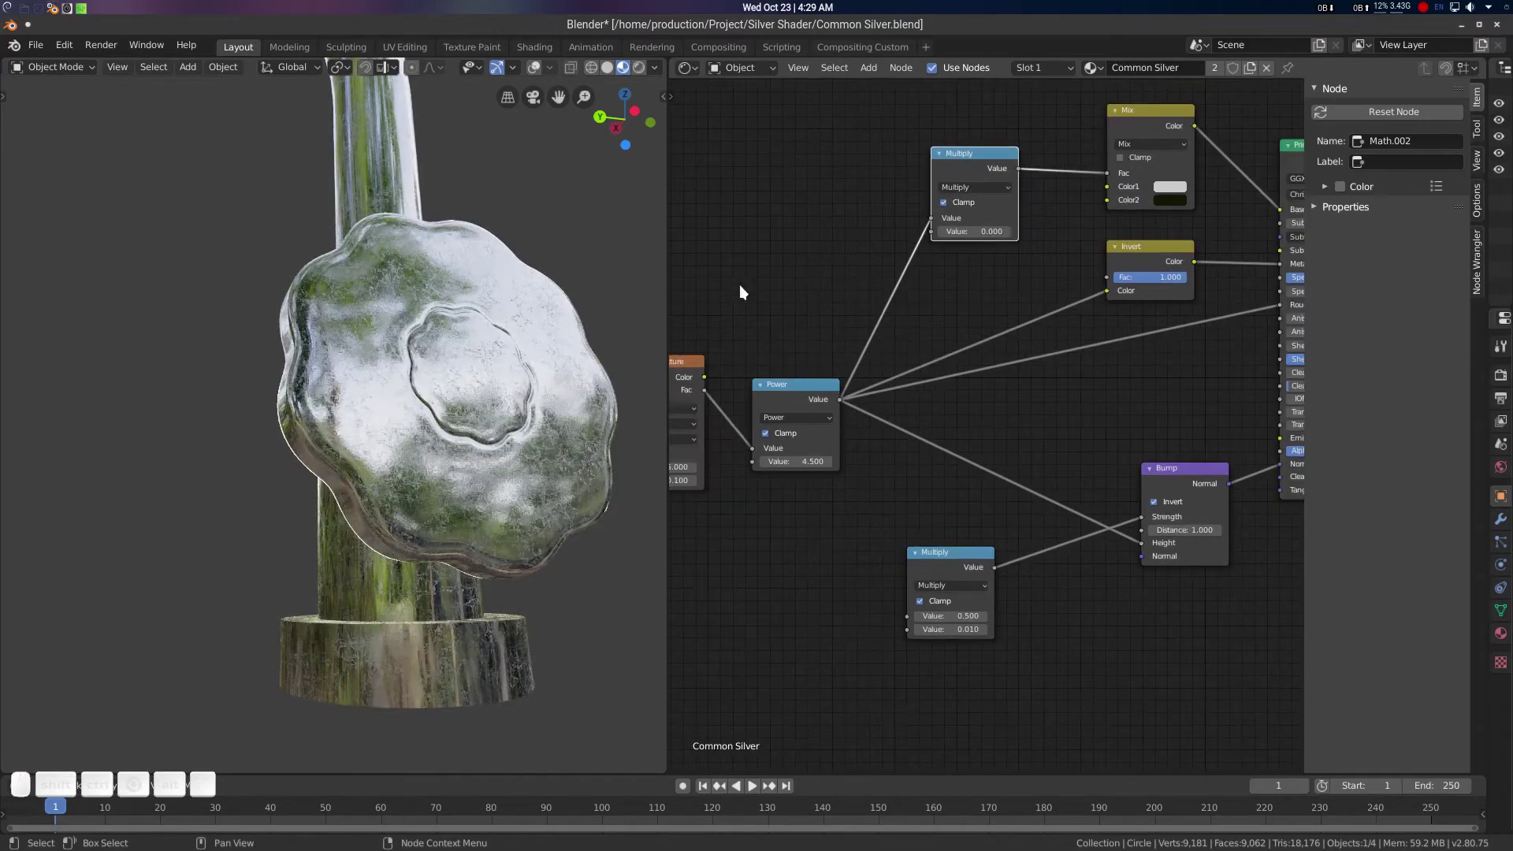
{"action": "scroll", "coordinate": [428, 333], "scroll_direction": "down", "scroll_amount": 5}
{"action": "middle_click_drag", "start_coordinate": [432, 361], "coordinate": [459, 395]}
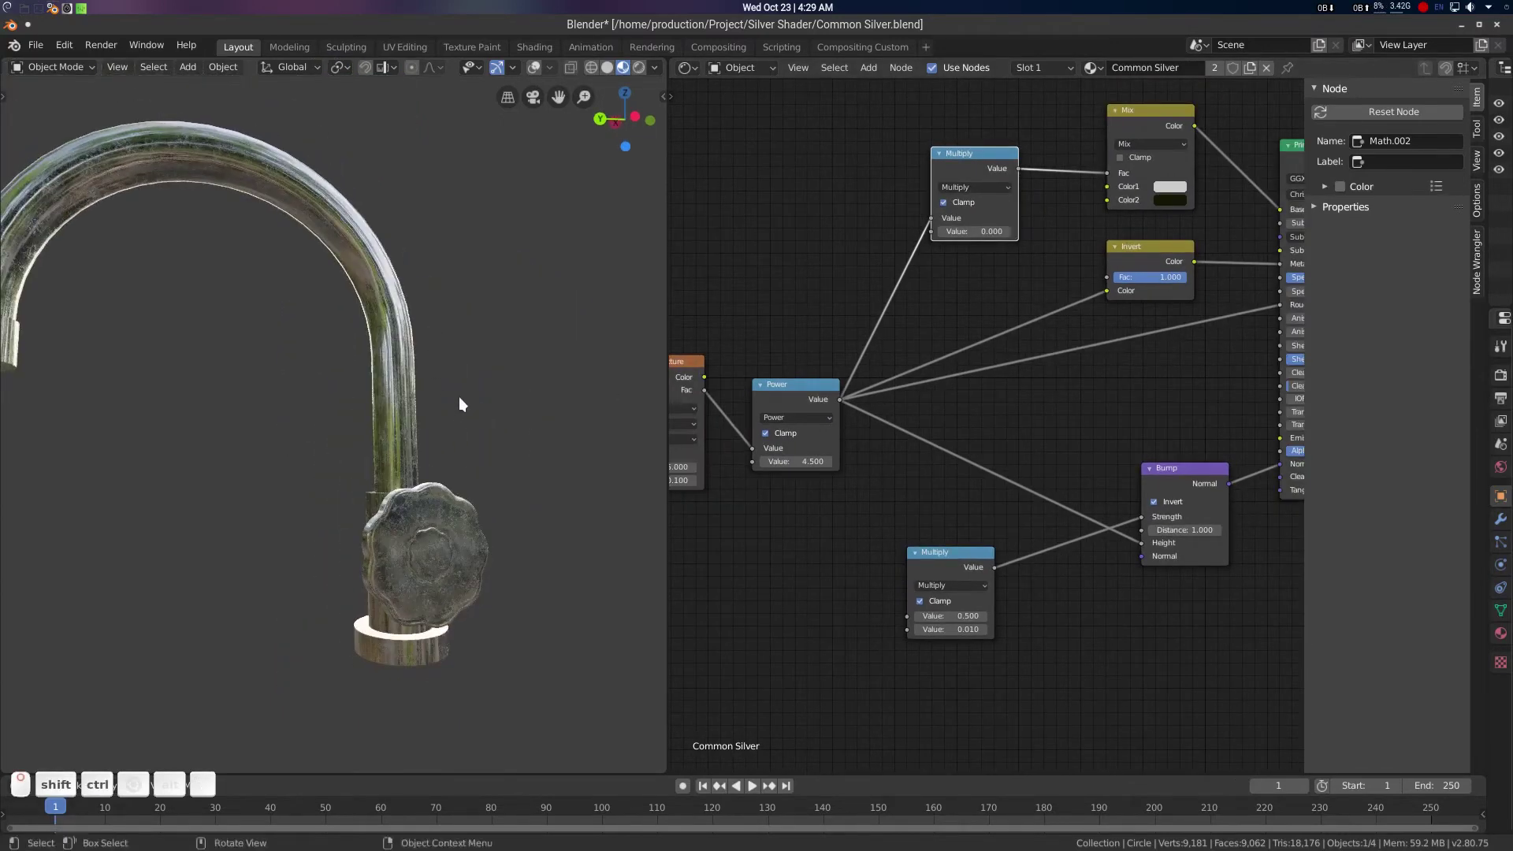
{"action": "key", "text": "ctrl+s"}
Shift the Texture Coordinate node closer to the Mapping node and combine all nodes except the Material Output into a node group
{"action": "scroll", "coordinate": [916, 405], "scroll_direction": "down", "scroll_amount": 4}
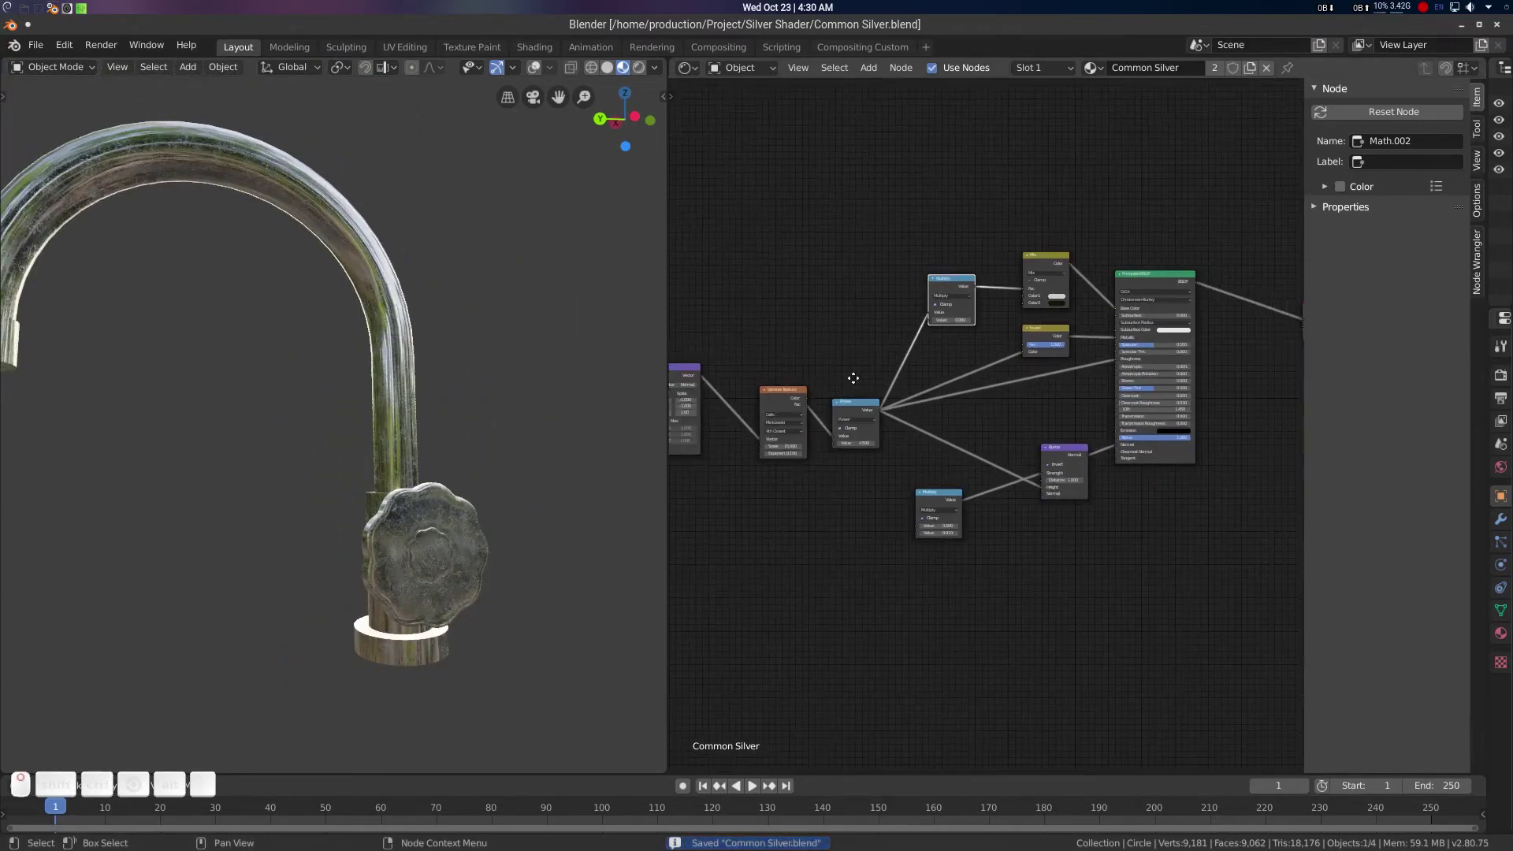
{"action": "scroll", "coordinate": [874, 338], "scroll_direction": "down", "scroll_amount": 3}
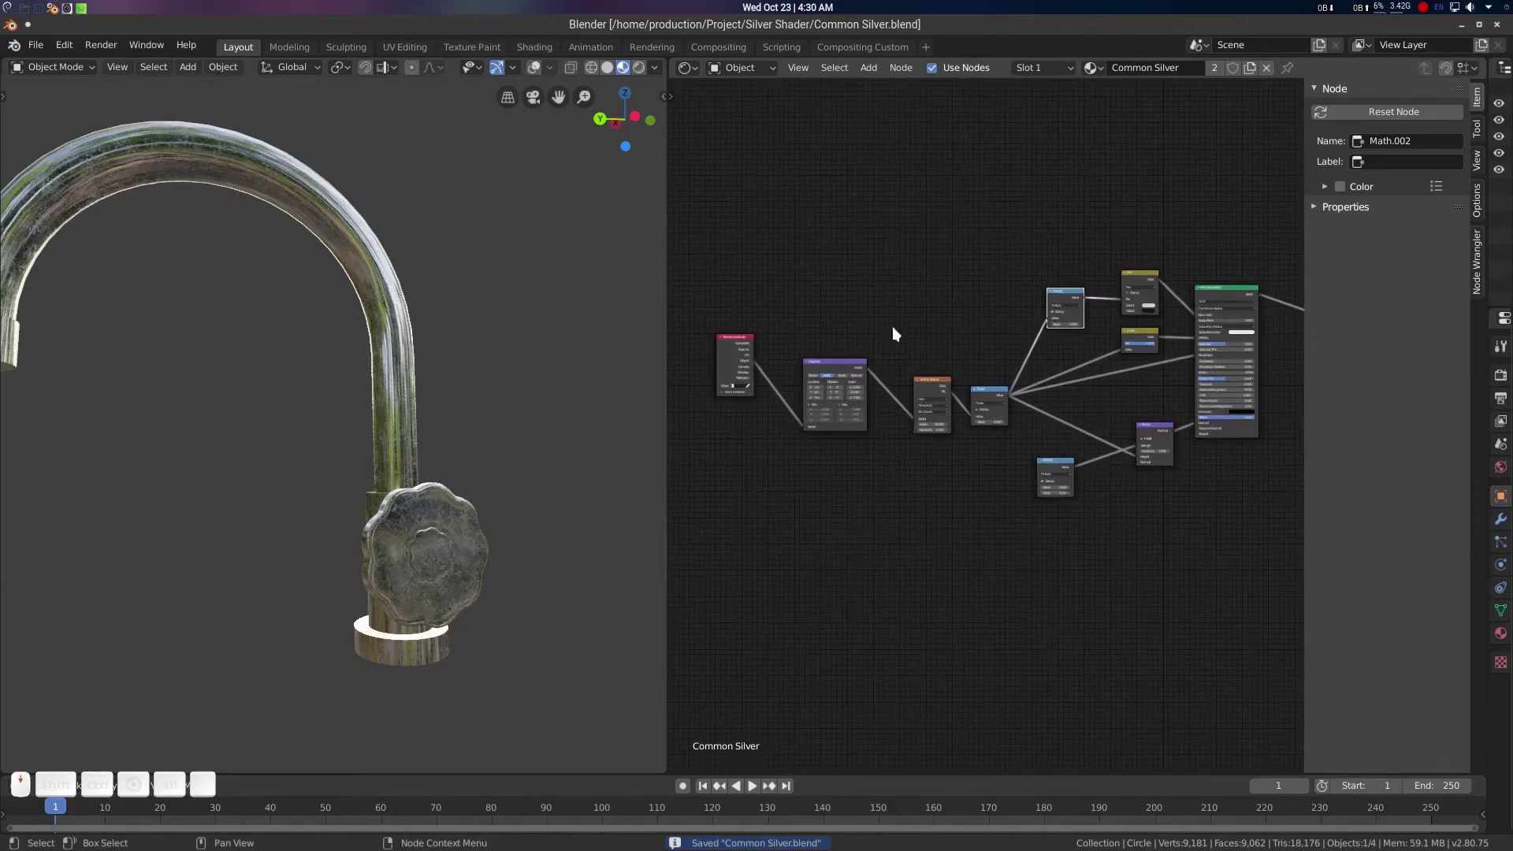
{"action": "left_click_drag", "start_coordinate": [743, 337], "coordinate": [756, 353]}
{"action": "left_click", "coordinate": [887, 268]}
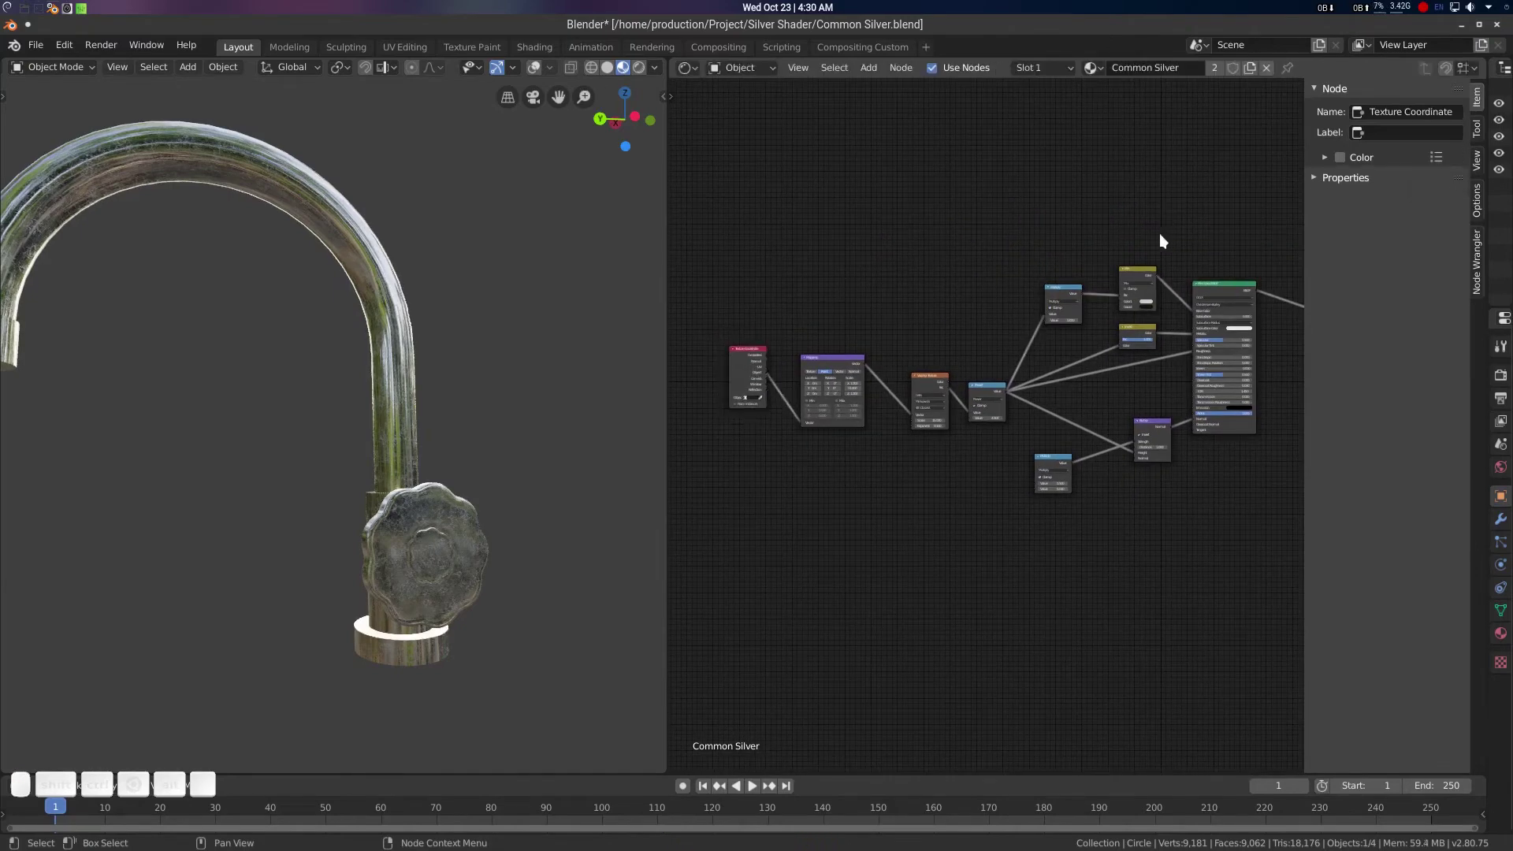
{"action": "middle_click_drag", "start_coordinate": [1160, 233], "coordinate": [1106, 218]}
{"action": "left_click_drag", "start_coordinate": [1237, 192], "coordinate": [650, 596]}
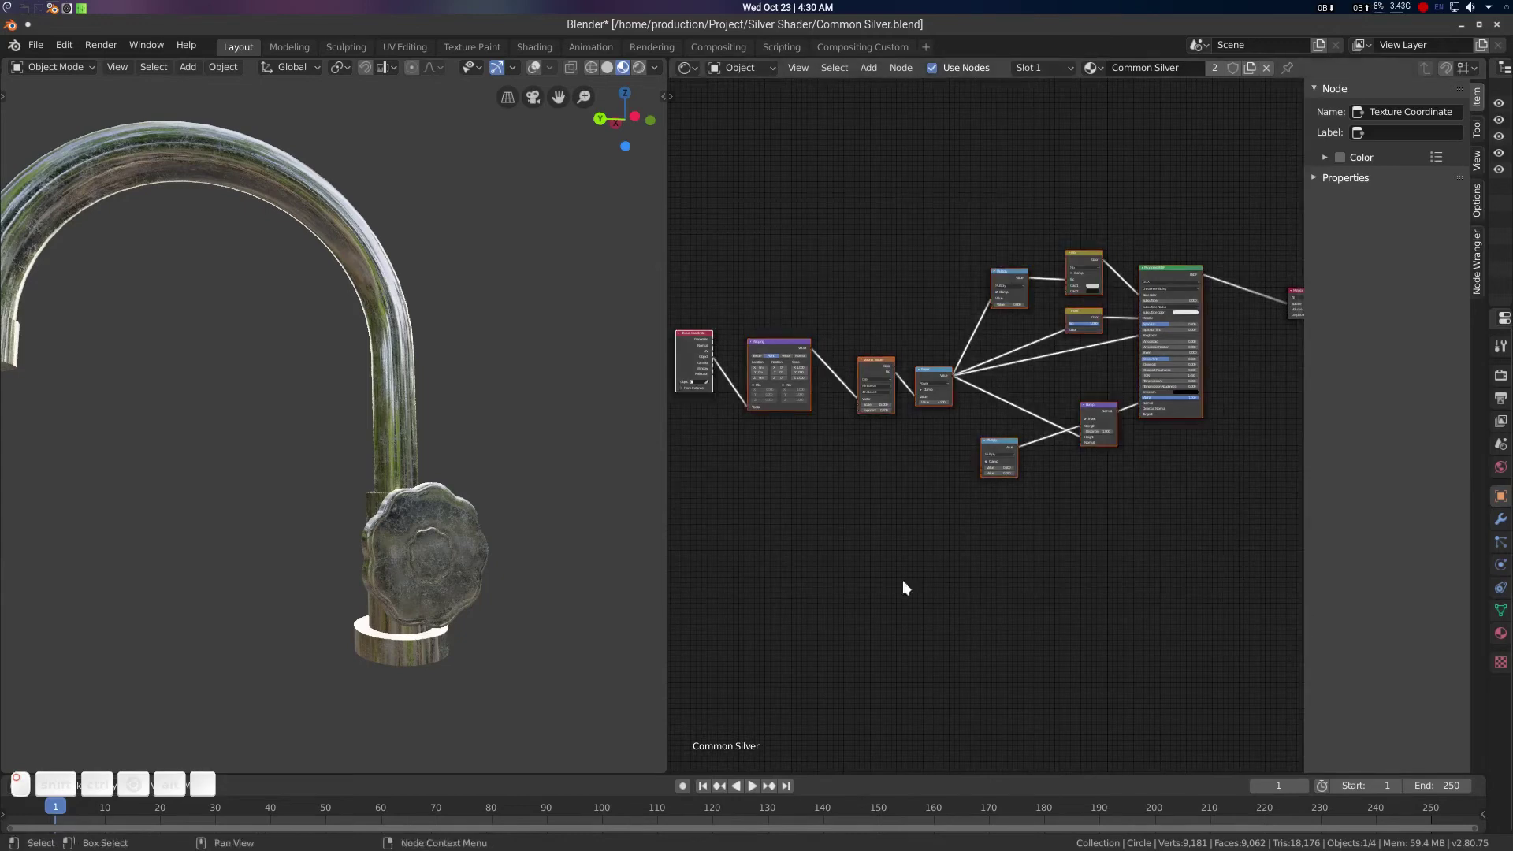
{"action": "key", "text": "ctrl+g"}
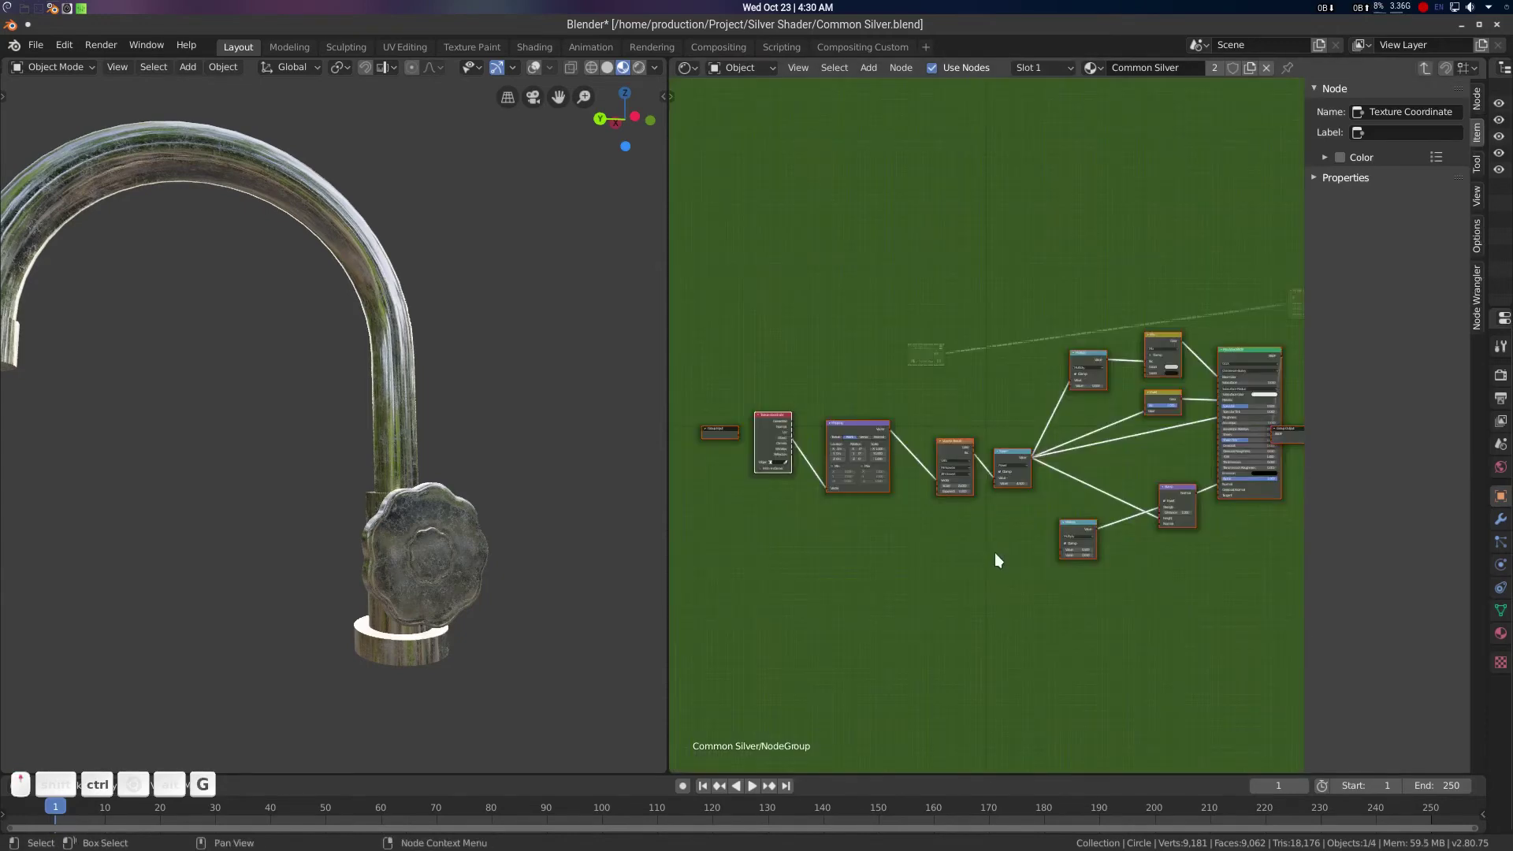
Inside the group, place the Group Input node below the Mapping node and link it to the Power node's second value
{"action": "scroll", "coordinate": [994, 552], "scroll_direction": "up", "scroll_amount": 3}
{"action": "scroll", "coordinate": [999, 479], "scroll_direction": "up", "scroll_amount": 7}
{"action": "left_click", "coordinate": [862, 531]}
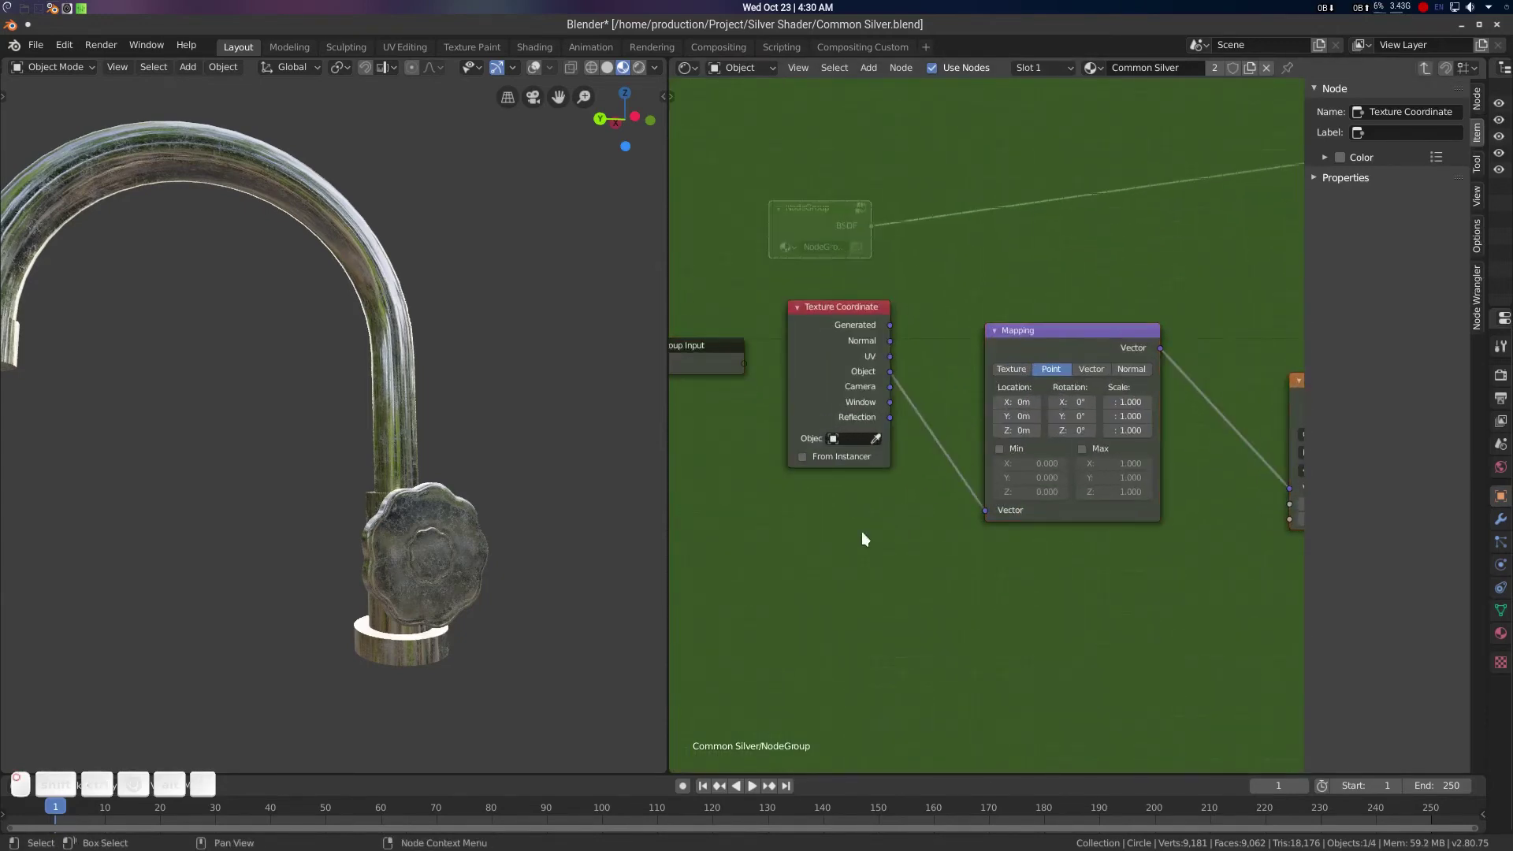
{"action": "middle_click_drag", "start_coordinate": [880, 515], "coordinate": [894, 465]}
{"action": "scroll", "coordinate": [994, 489], "scroll_direction": "down", "scroll_amount": 3}
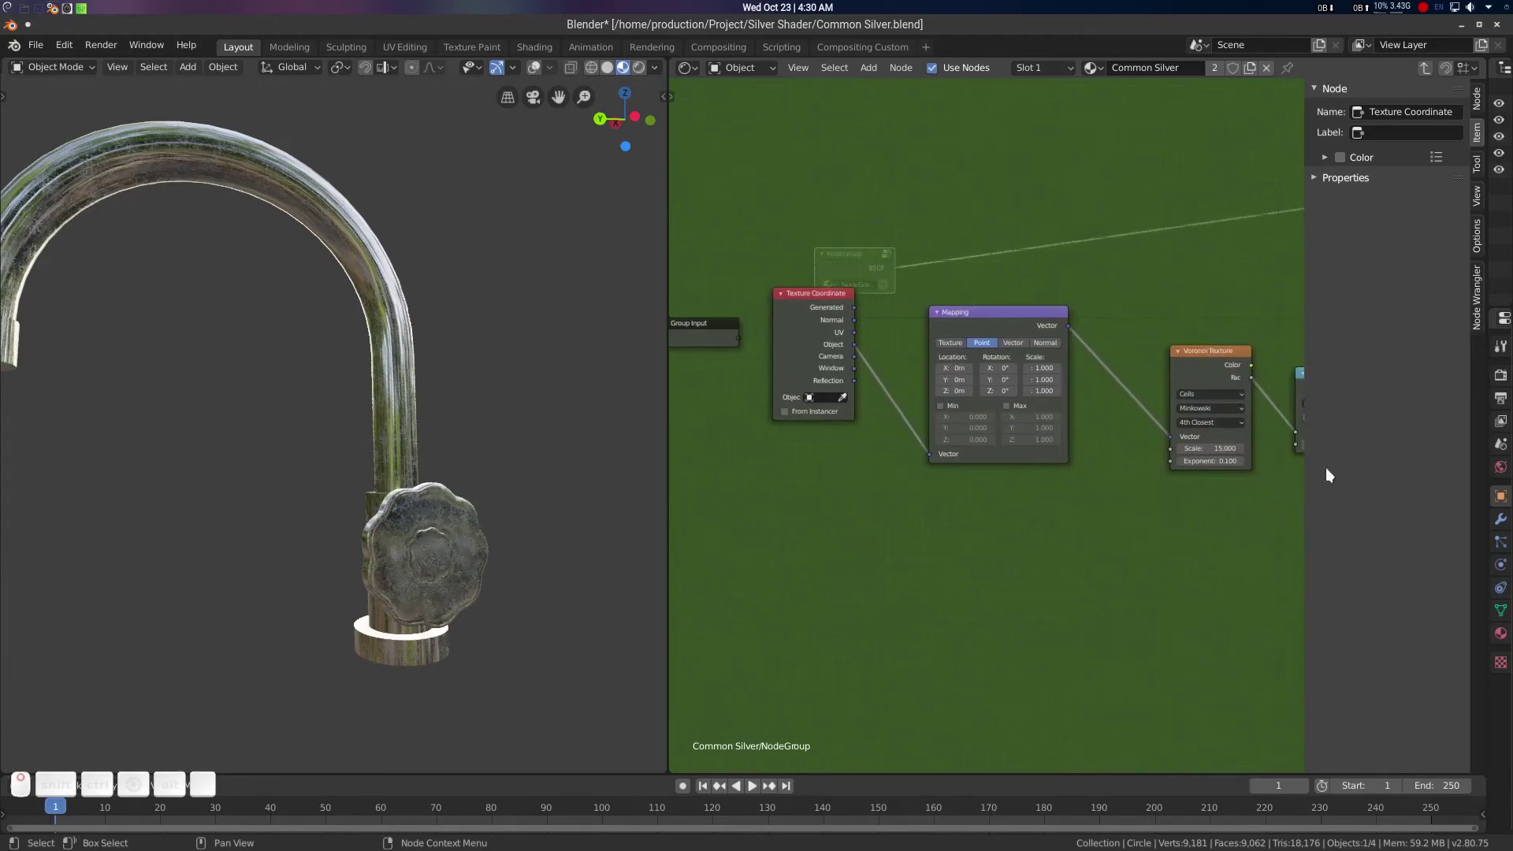
{"action": "key", "text": "n"}
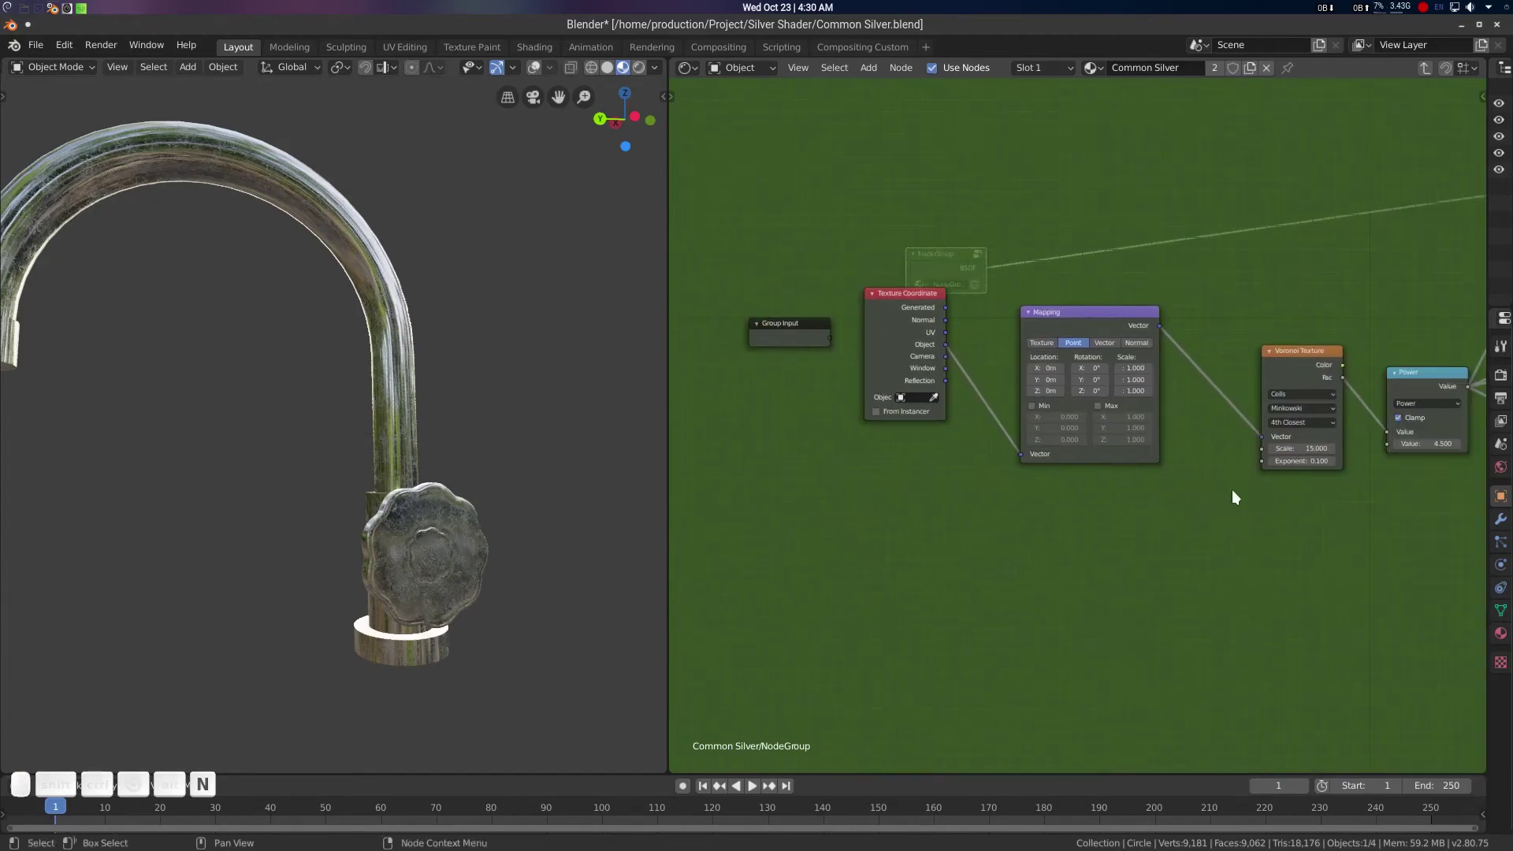
{"action": "middle_click_drag", "start_coordinate": [1231, 489], "coordinate": [1008, 437]}
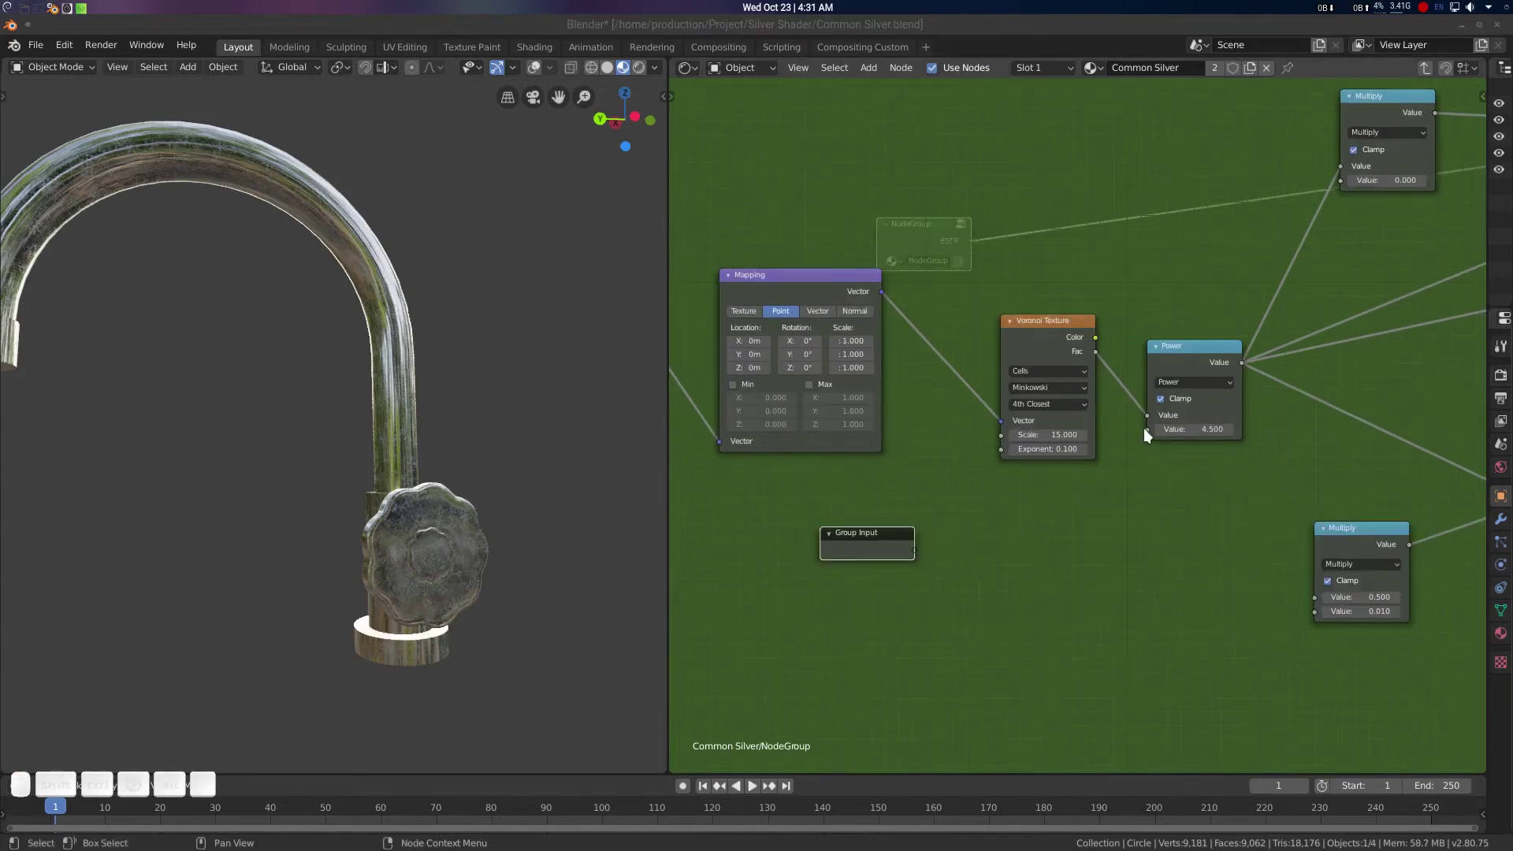
{"action": "left_click_drag", "start_coordinate": [1144, 433], "coordinate": [914, 550]}
Rename the group's Value input to "Spot Thresold"
{"action": "key", "text": "n"}
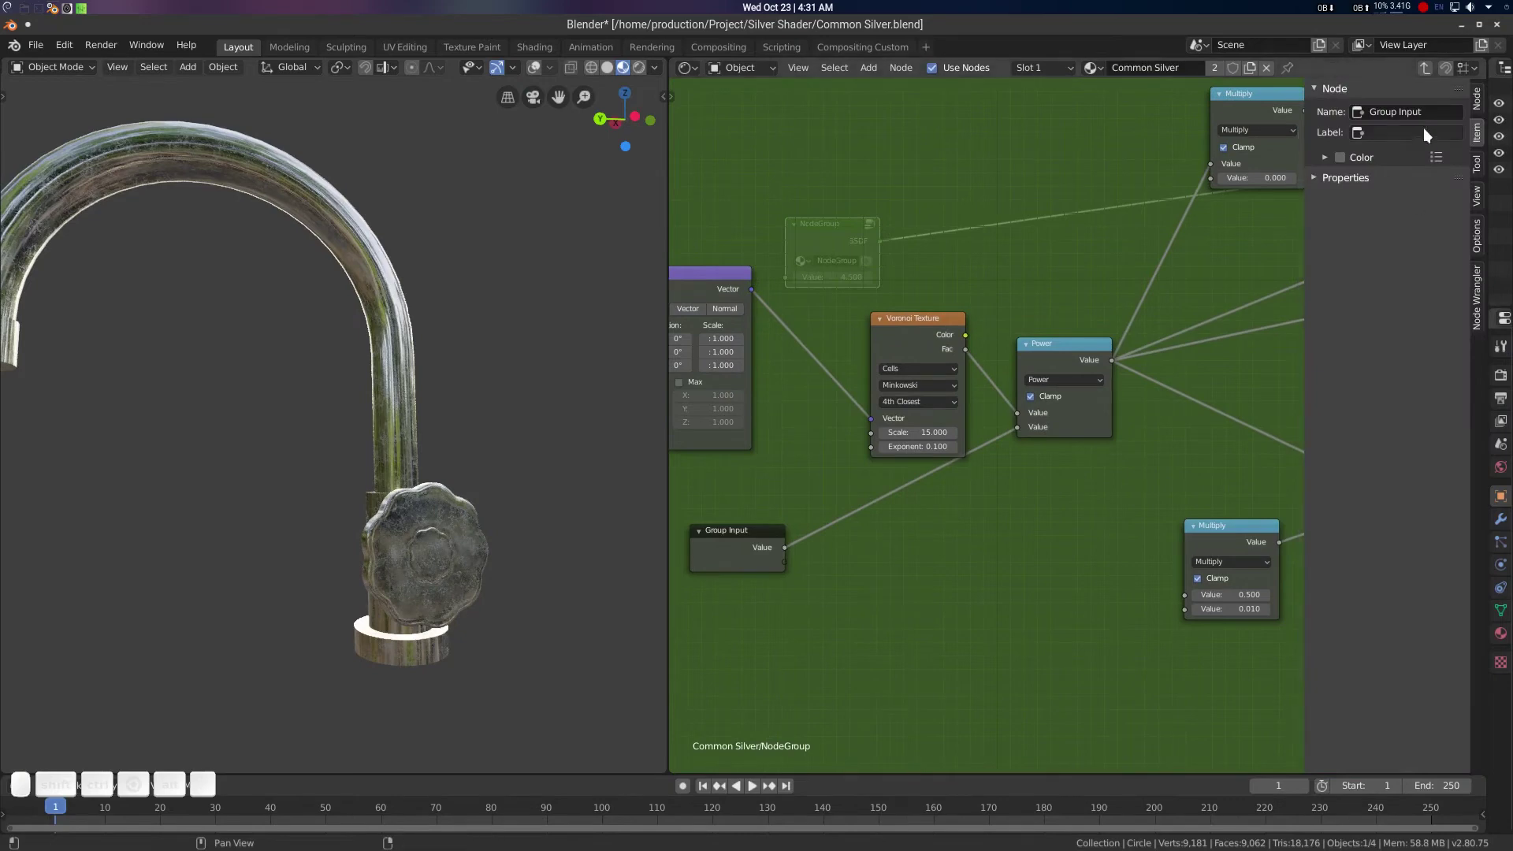
{"action": "left_click", "coordinate": [1477, 101]}
{"action": "left_click", "coordinate": [1360, 132]}
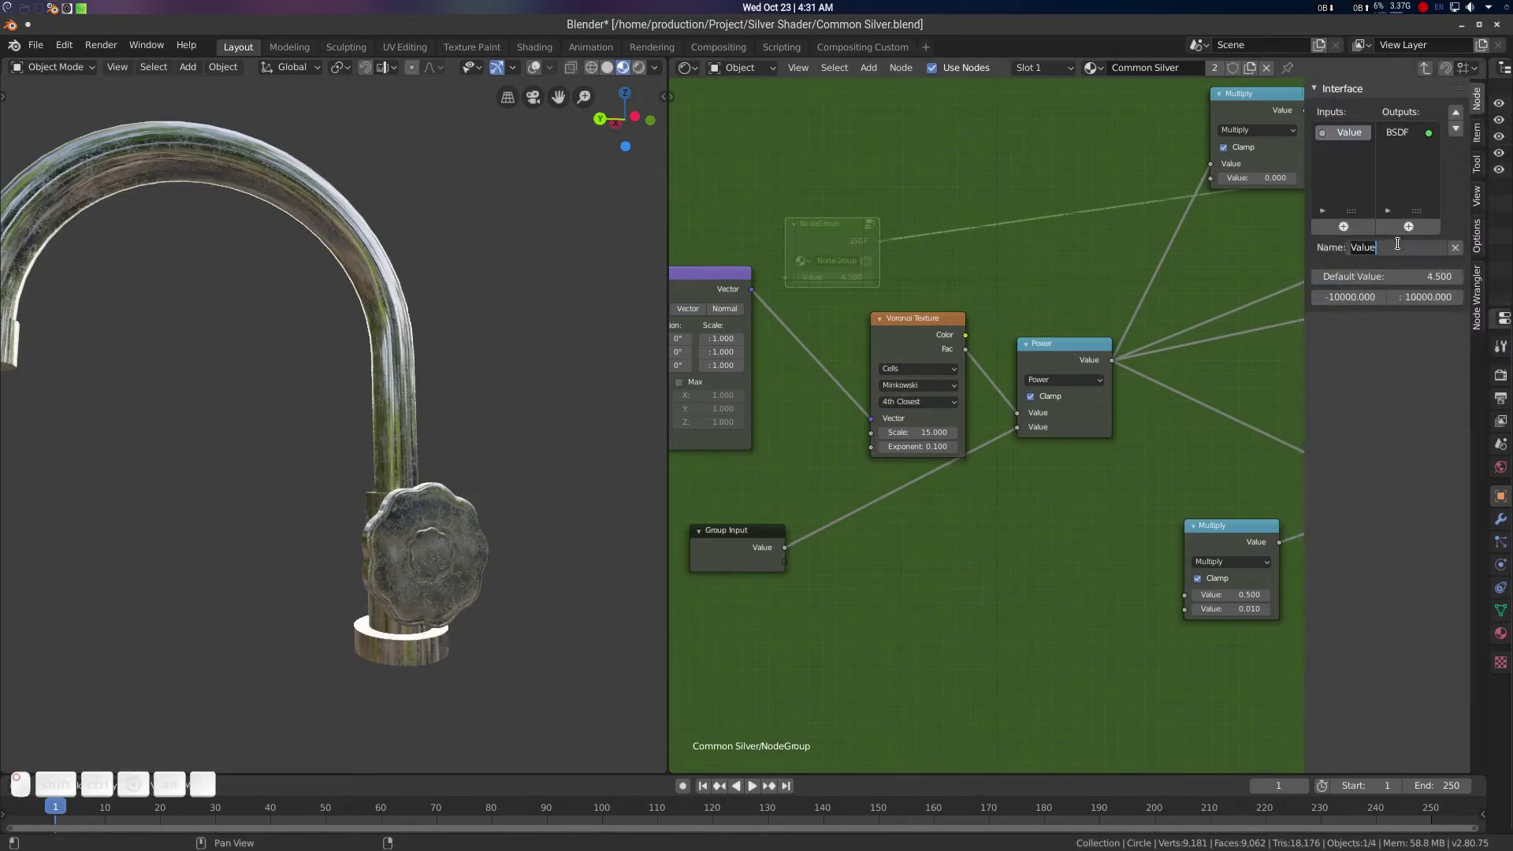
{"action": "type", "text": "Spot Thresold"}
{"action": "key", "text": "Return"}
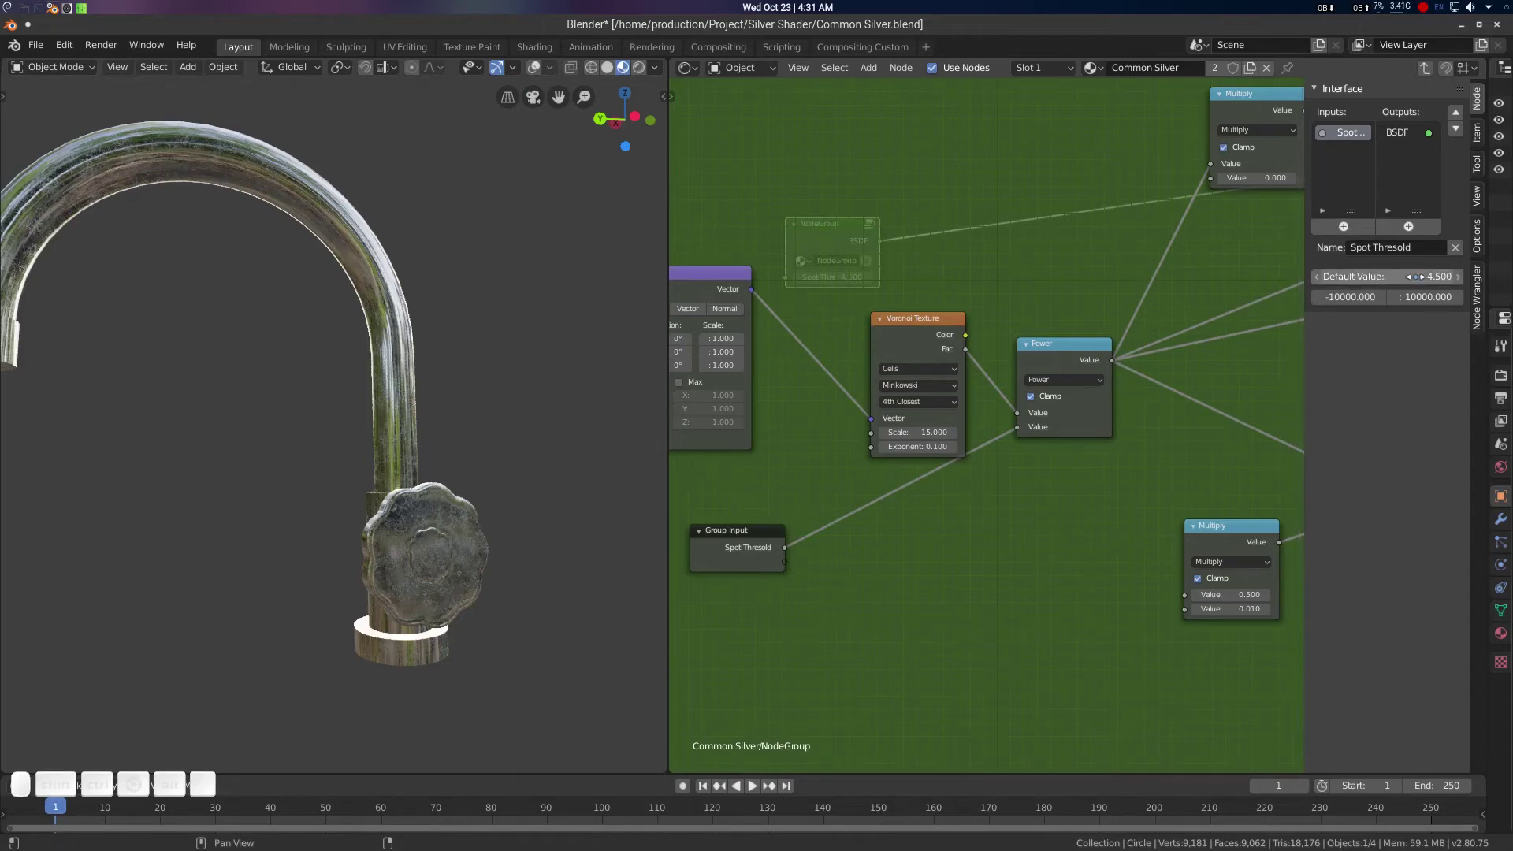
Set the Spot Thresold input's minimum to 0 and its maximum to 50
{"action": "left_click", "coordinate": [1356, 297]}
{"action": "type", "text": "0"}
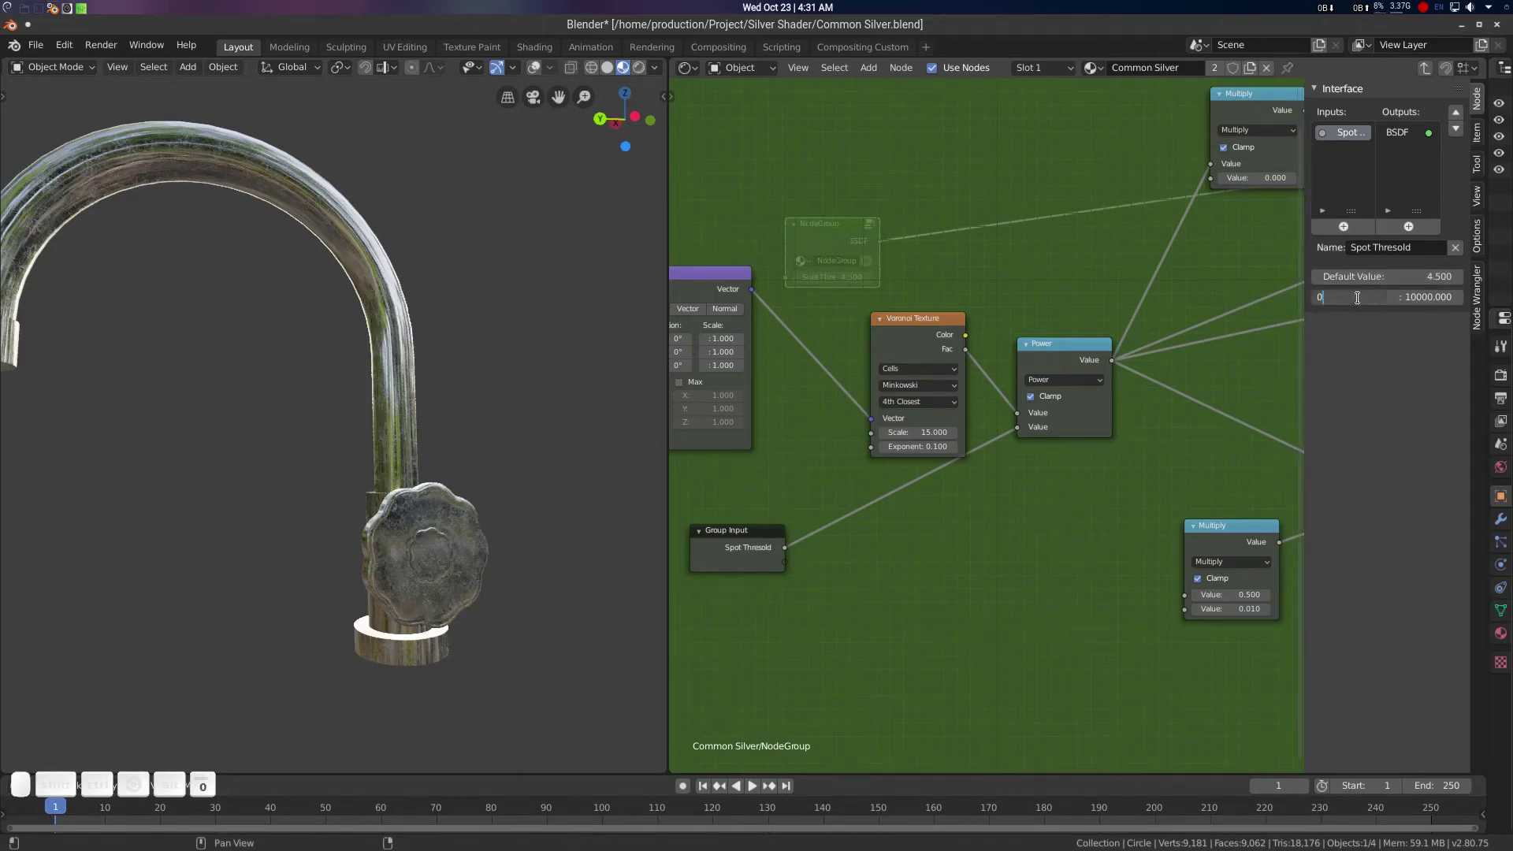
{"action": "key", "text": "Return"}
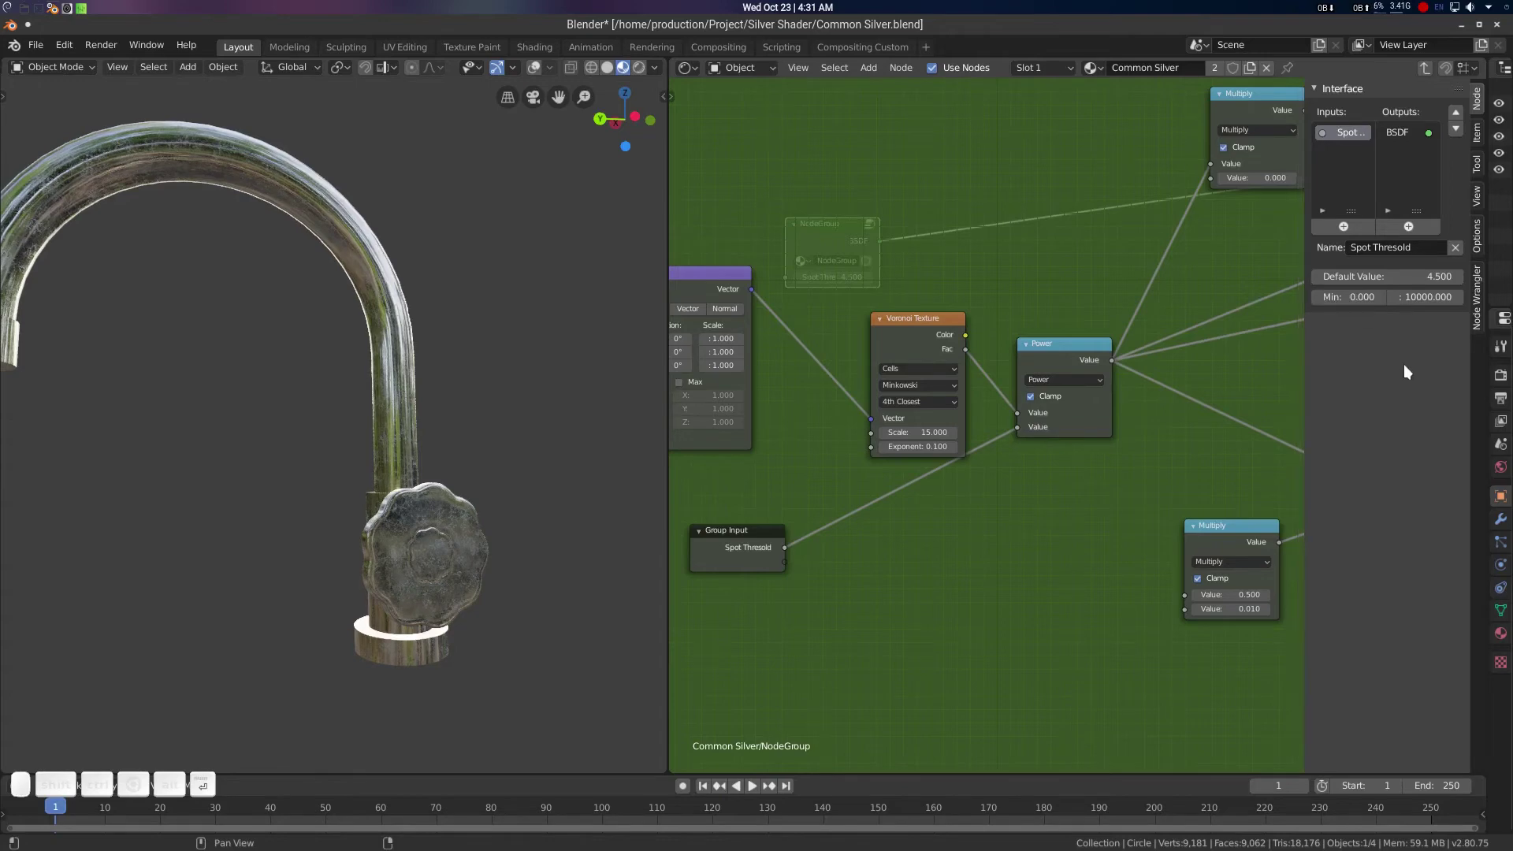
{"action": "left_click", "coordinate": [1426, 302]}
{"action": "type", "text": "25"}
{"action": "type", "text": "0"}
{"action": "key", "text": "BackSpace"}
{"action": "key", "text": "BackSpace"}
{"action": "type", "text": "50"}
{"action": "key", "text": "Return"}
{"action": "middle_click_drag", "start_coordinate": [966, 489], "coordinate": [1083, 485]}
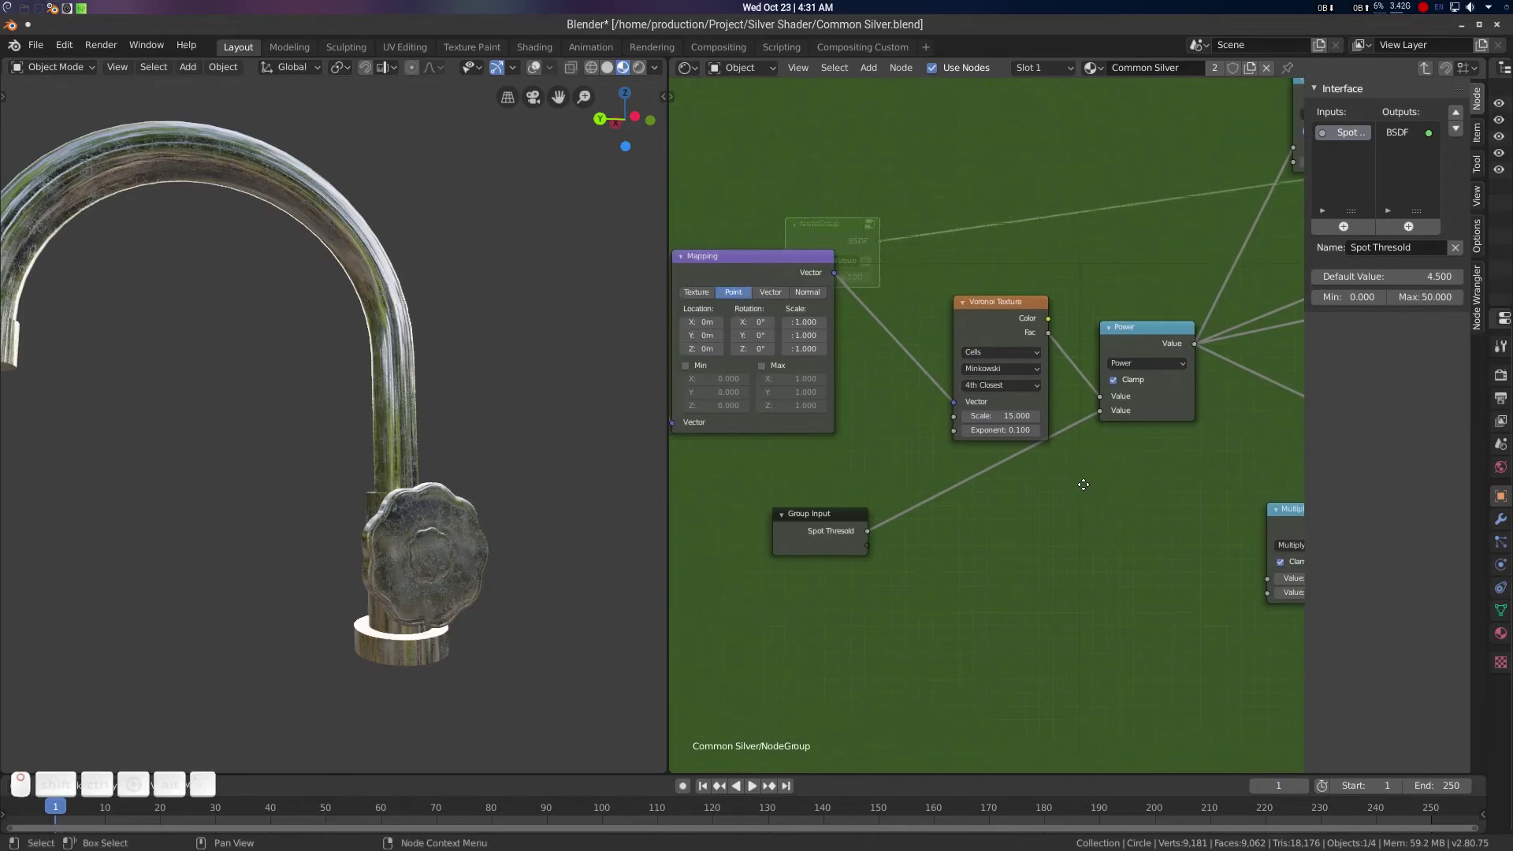
{"action": "scroll", "coordinate": [915, 542], "scroll_direction": "up", "scroll_amount": 2}
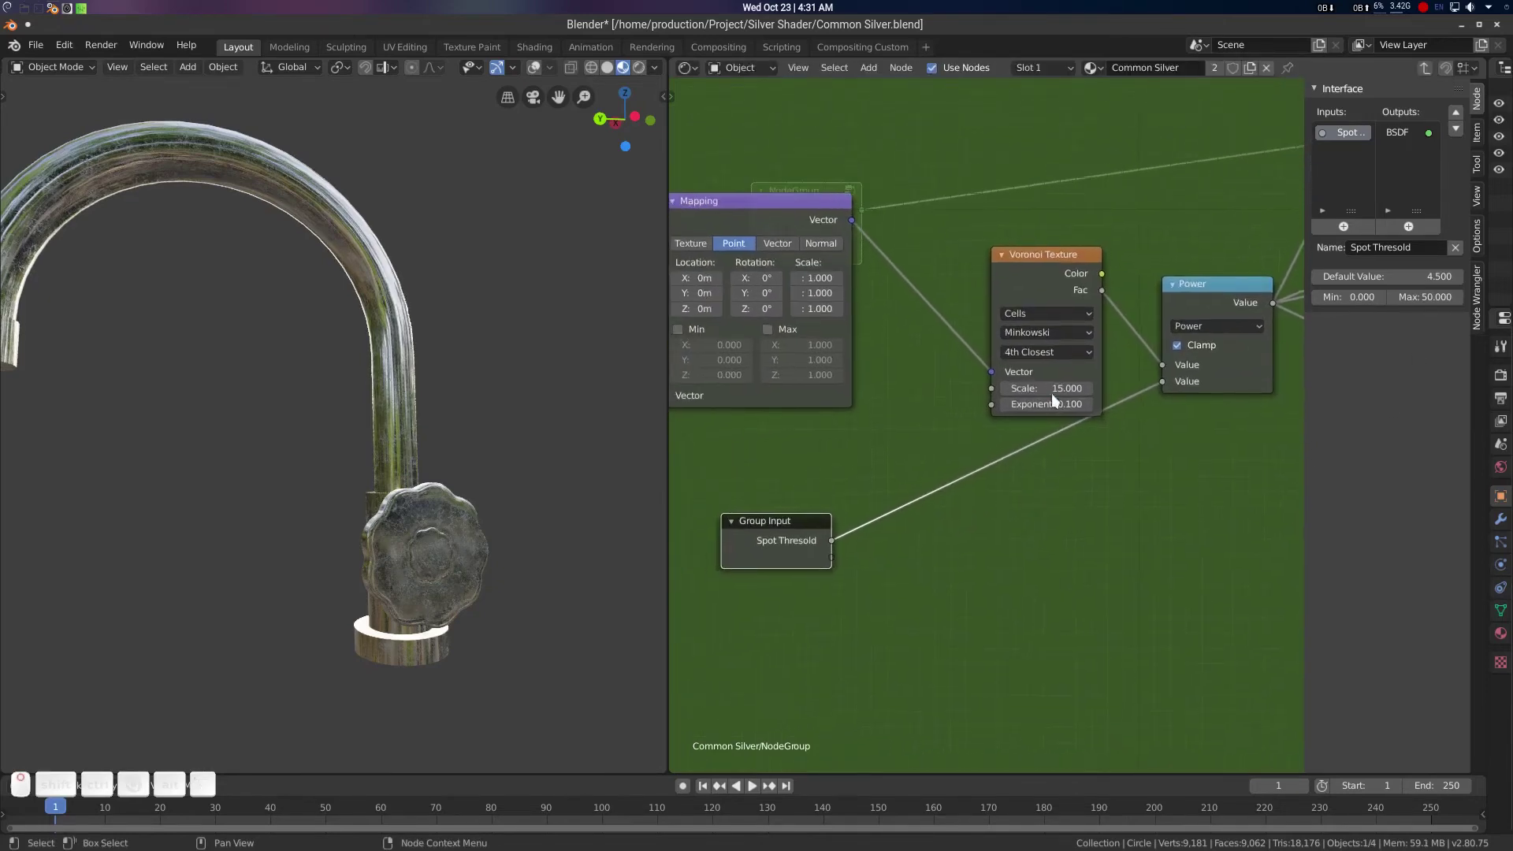
Move the Voronoi Texture node up, expose its Scale as a group input and rename that input "Spot Scale"
{"action": "left_click_drag", "start_coordinate": [1050, 271], "coordinate": [1051, 215]}
{"action": "left_click_drag", "start_coordinate": [994, 331], "coordinate": [831, 557]}
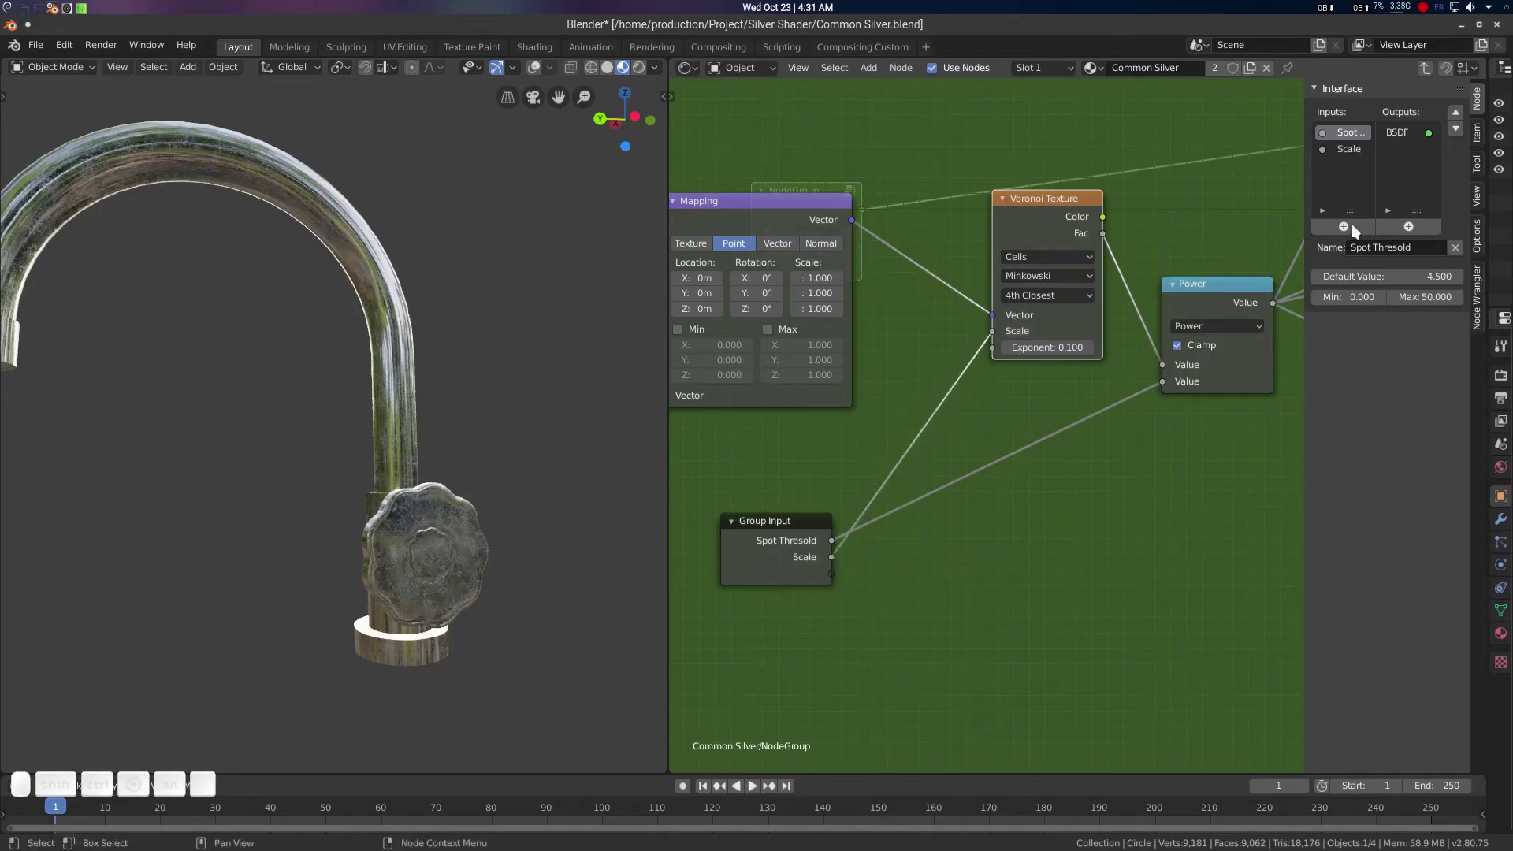
{"action": "left_click", "coordinate": [1347, 150]}
{"action": "left_click", "coordinate": [1388, 249]}
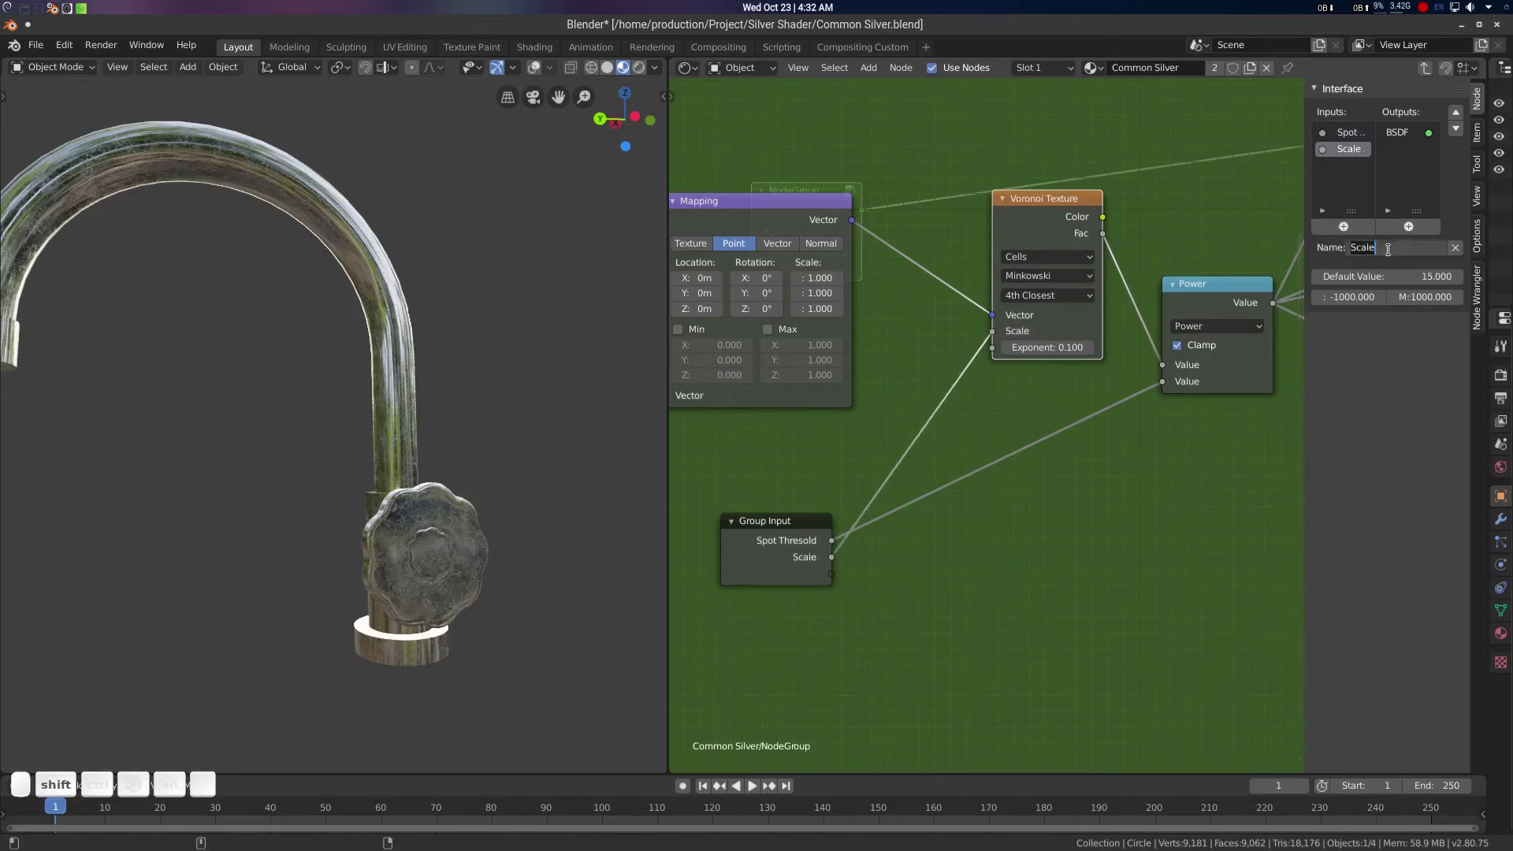
{"action": "type", "text": "Spot Scale"}
{"action": "key", "text": "Return"}
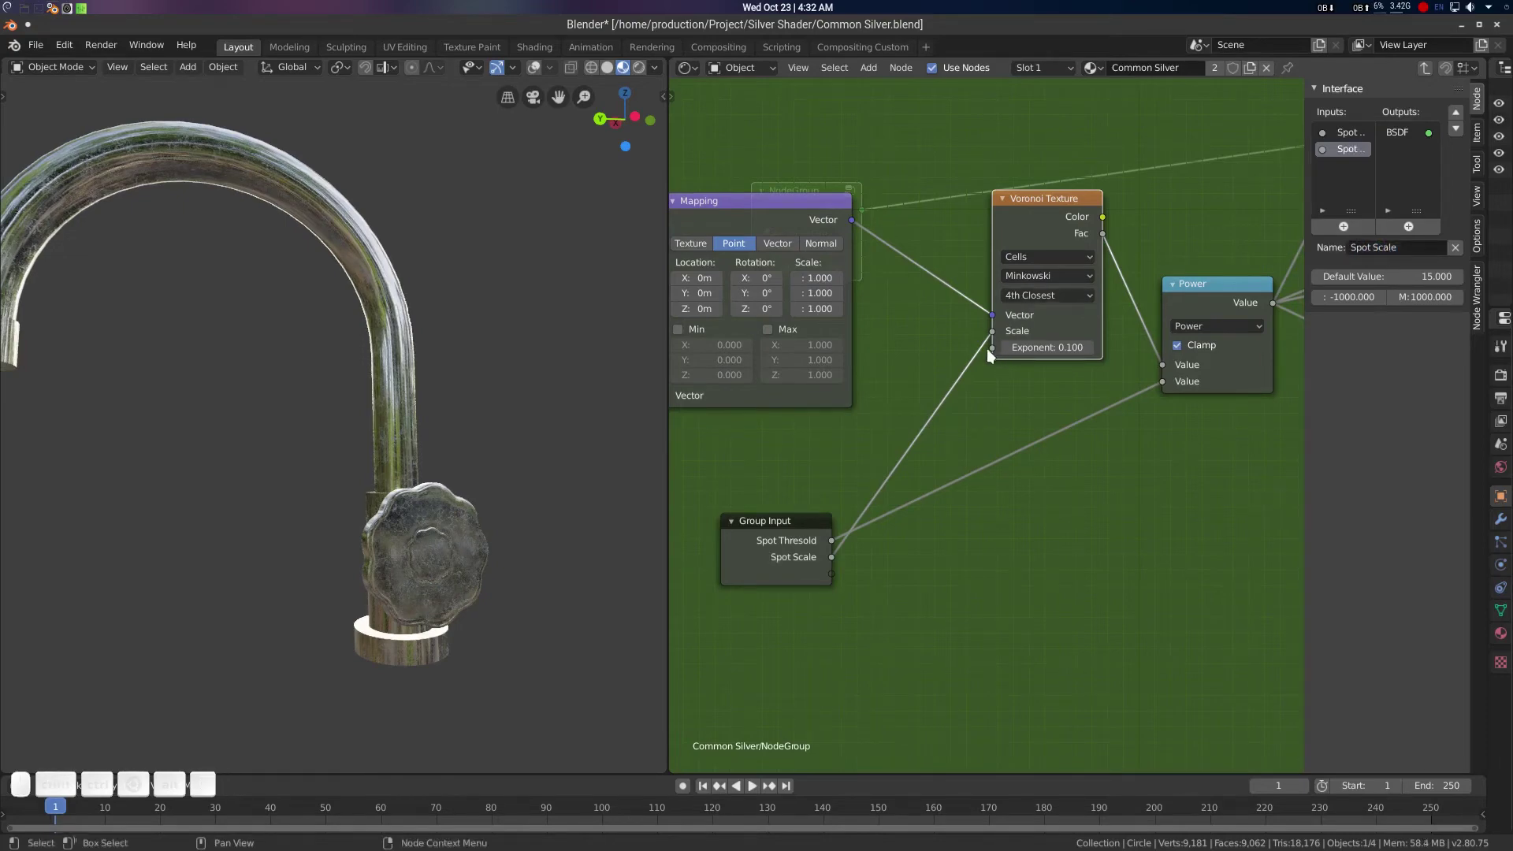
Expose the Voronoi Texture's Exponent as a group input and rename it "Spot Exponent"
{"action": "left_click_drag", "start_coordinate": [991, 347], "coordinate": [829, 571]}
{"action": "left_click", "coordinate": [1349, 165]}
{"action": "left_click", "coordinate": [1376, 249]}
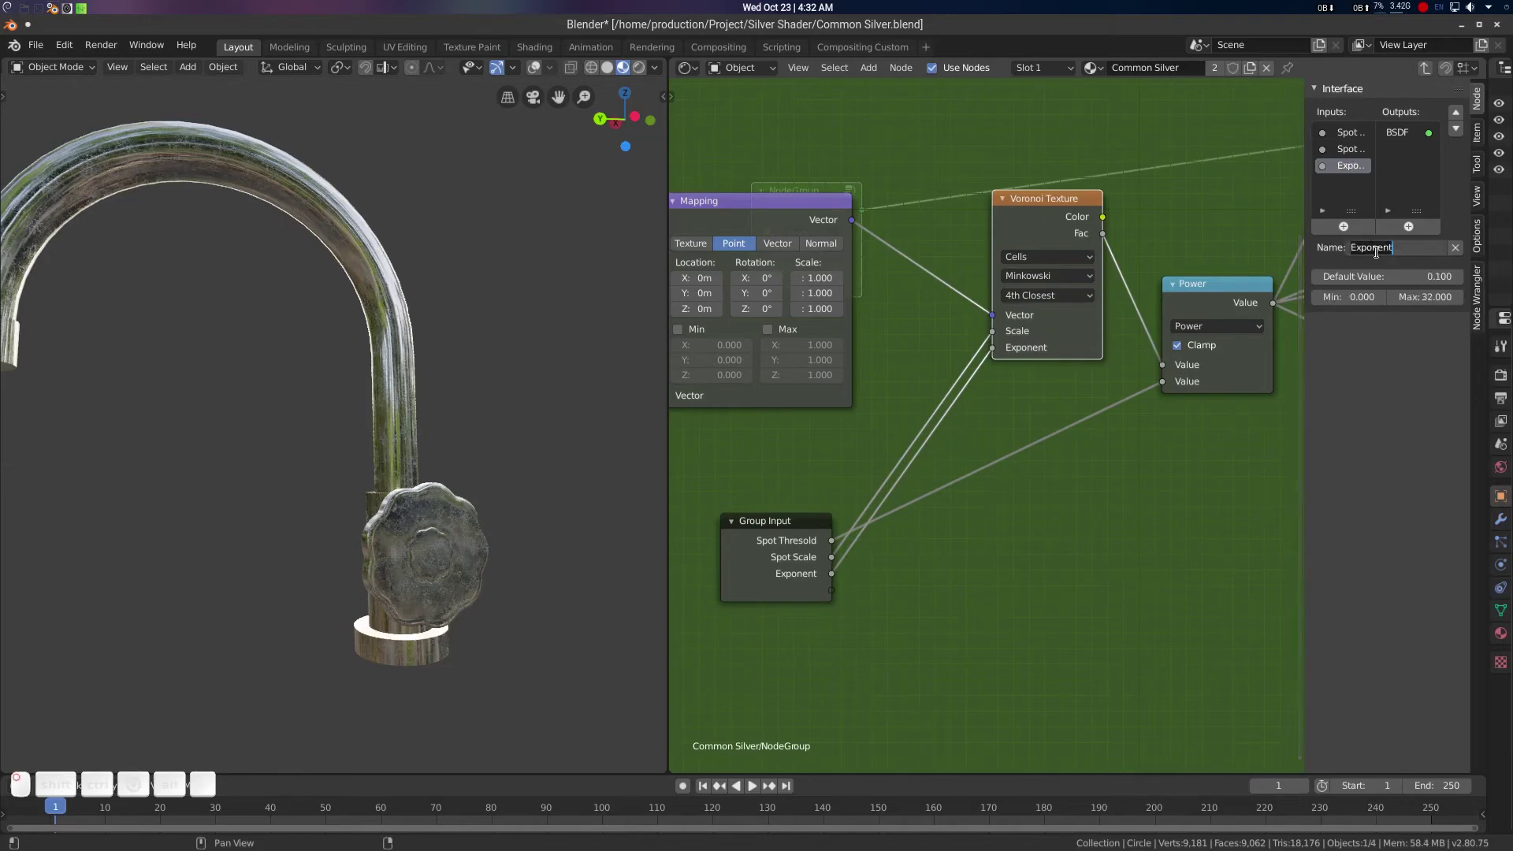
{"action": "type", "text": "Spot"}
{"action": "key", "text": "Return"}
Link the second value of the Multiply node feeding the Mix node to a new group input named "Weathering"
{"action": "scroll", "coordinate": [1184, 377], "scroll_direction": "down", "scroll_amount": 2}
{"action": "middle_click_drag", "start_coordinate": [1141, 405], "coordinate": [1058, 346]}
{"action": "scroll", "coordinate": [920, 434], "scroll_direction": "down", "scroll_amount": 2}
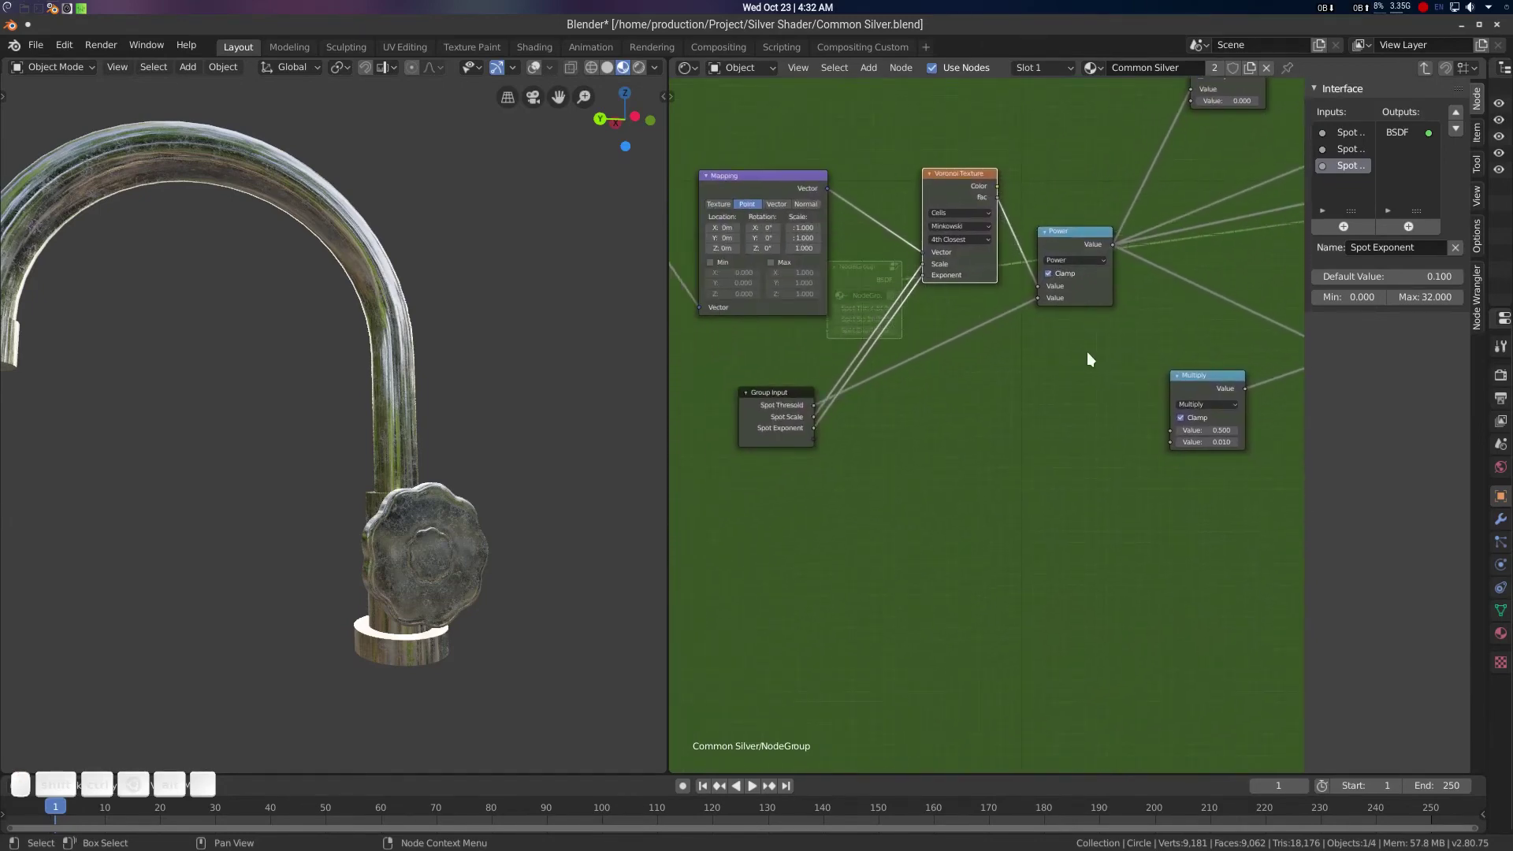
{"action": "scroll", "coordinate": [1099, 372], "scroll_direction": "up", "scroll_amount": 1}
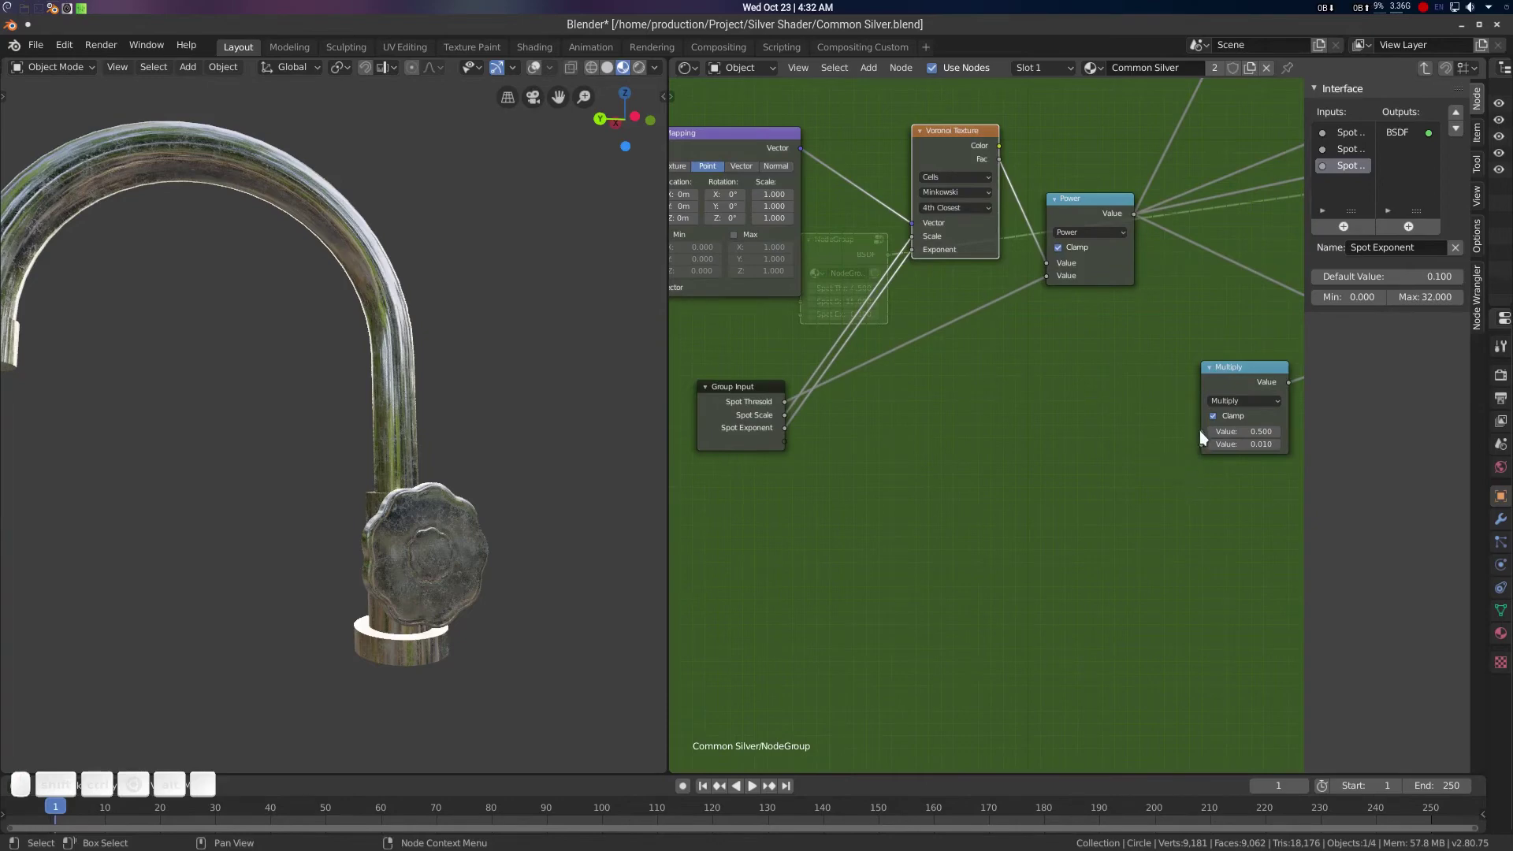
{"action": "left_click_drag", "start_coordinate": [1199, 430], "coordinate": [1103, 442]}
{"action": "scroll", "coordinate": [1119, 422], "scroll_direction": "down", "scroll_amount": 1}
{"action": "middle_click_drag", "start_coordinate": [1119, 422], "coordinate": [1127, 361]}
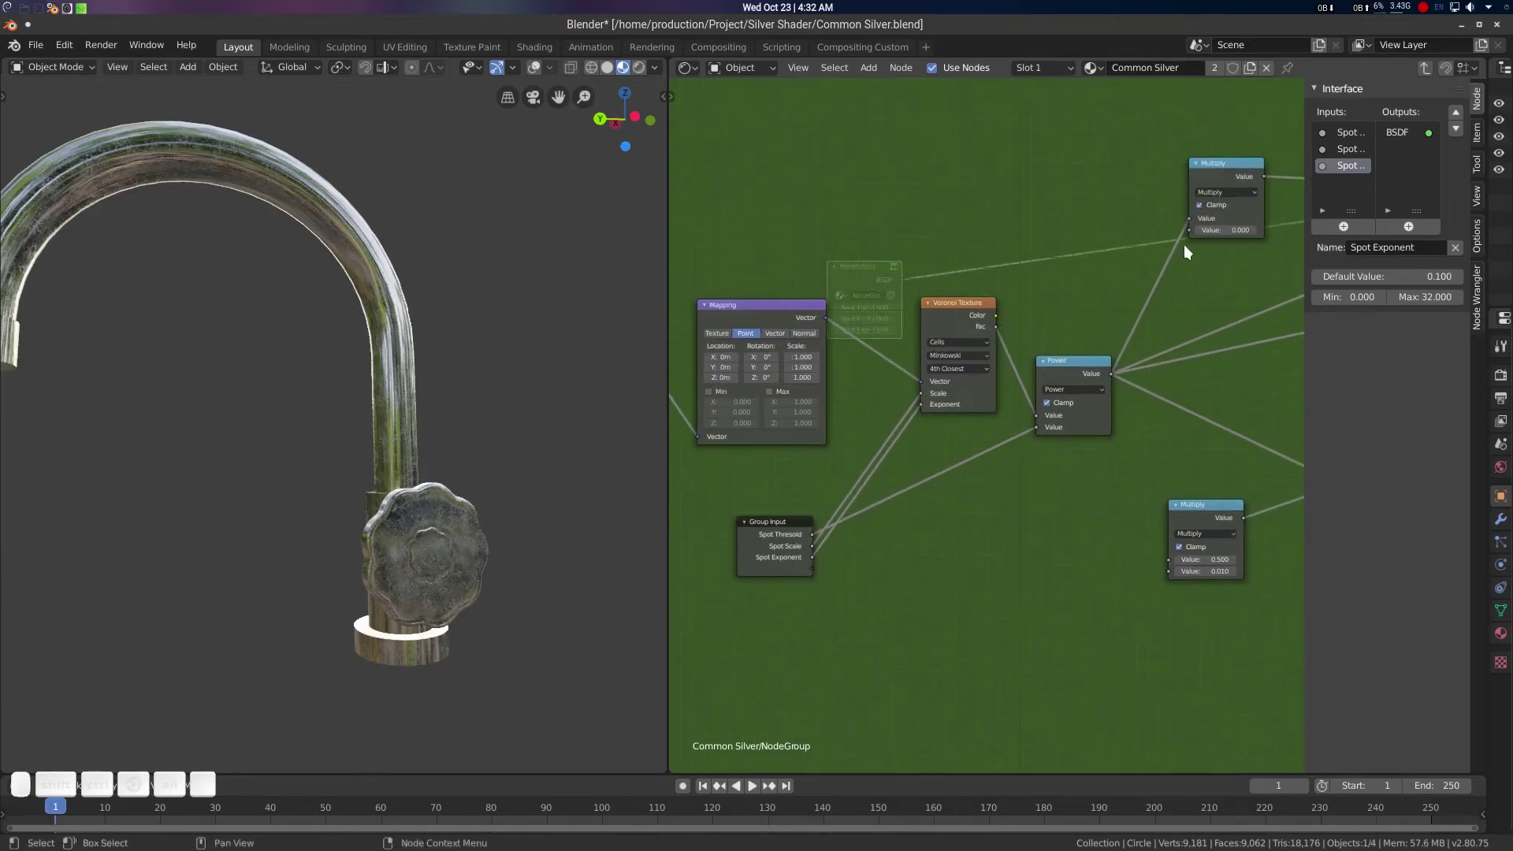
{"action": "left_click_drag", "start_coordinate": [1189, 229], "coordinate": [824, 569]}
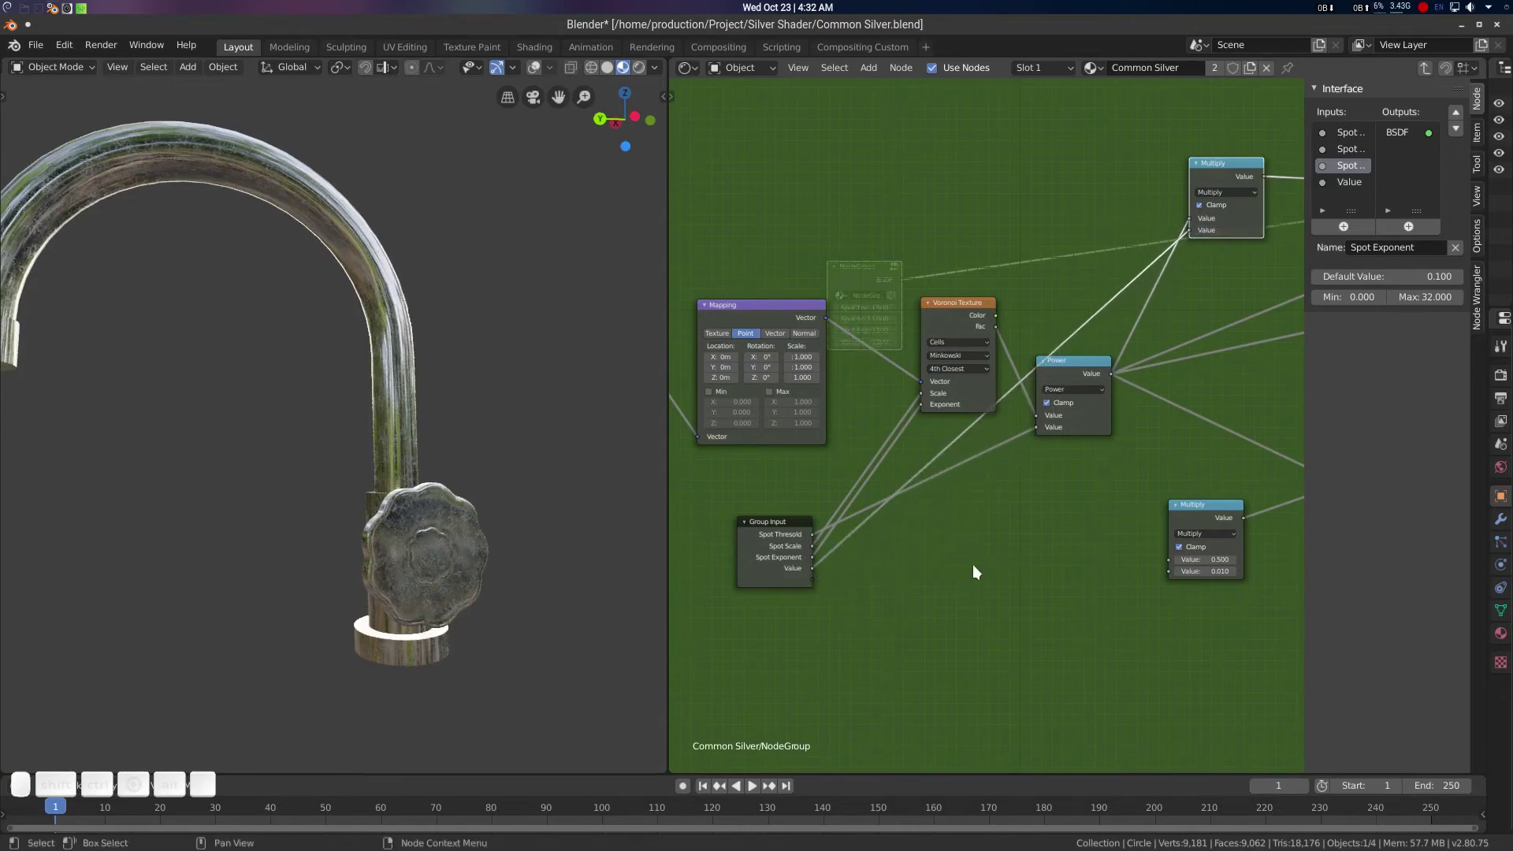
{"action": "left_click", "coordinate": [1353, 181]}
{"action": "left_click", "coordinate": [1392, 249]}
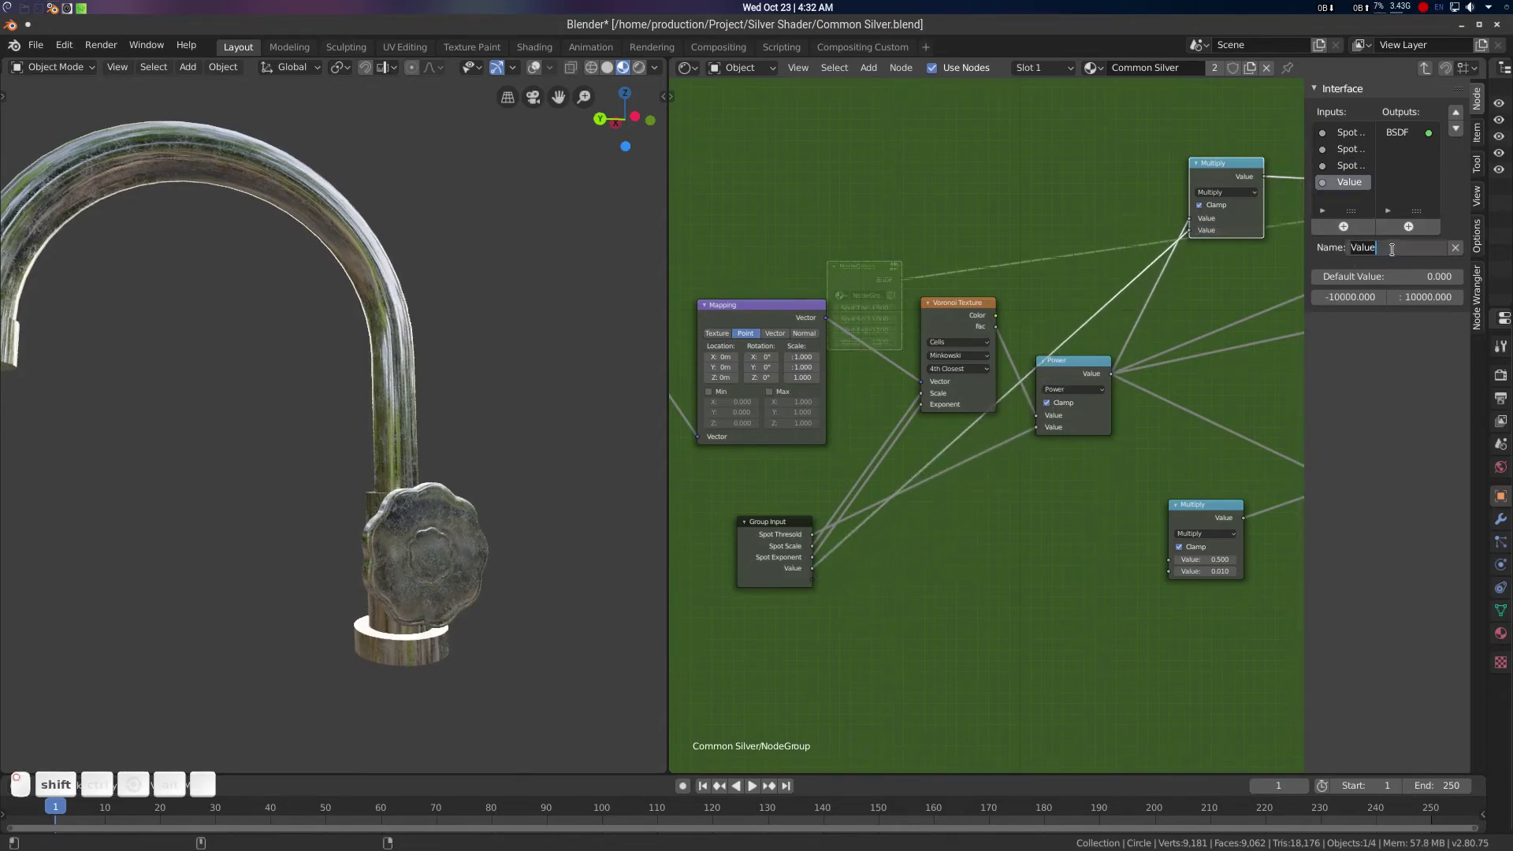
{"action": "type", "text": "Weathering"}
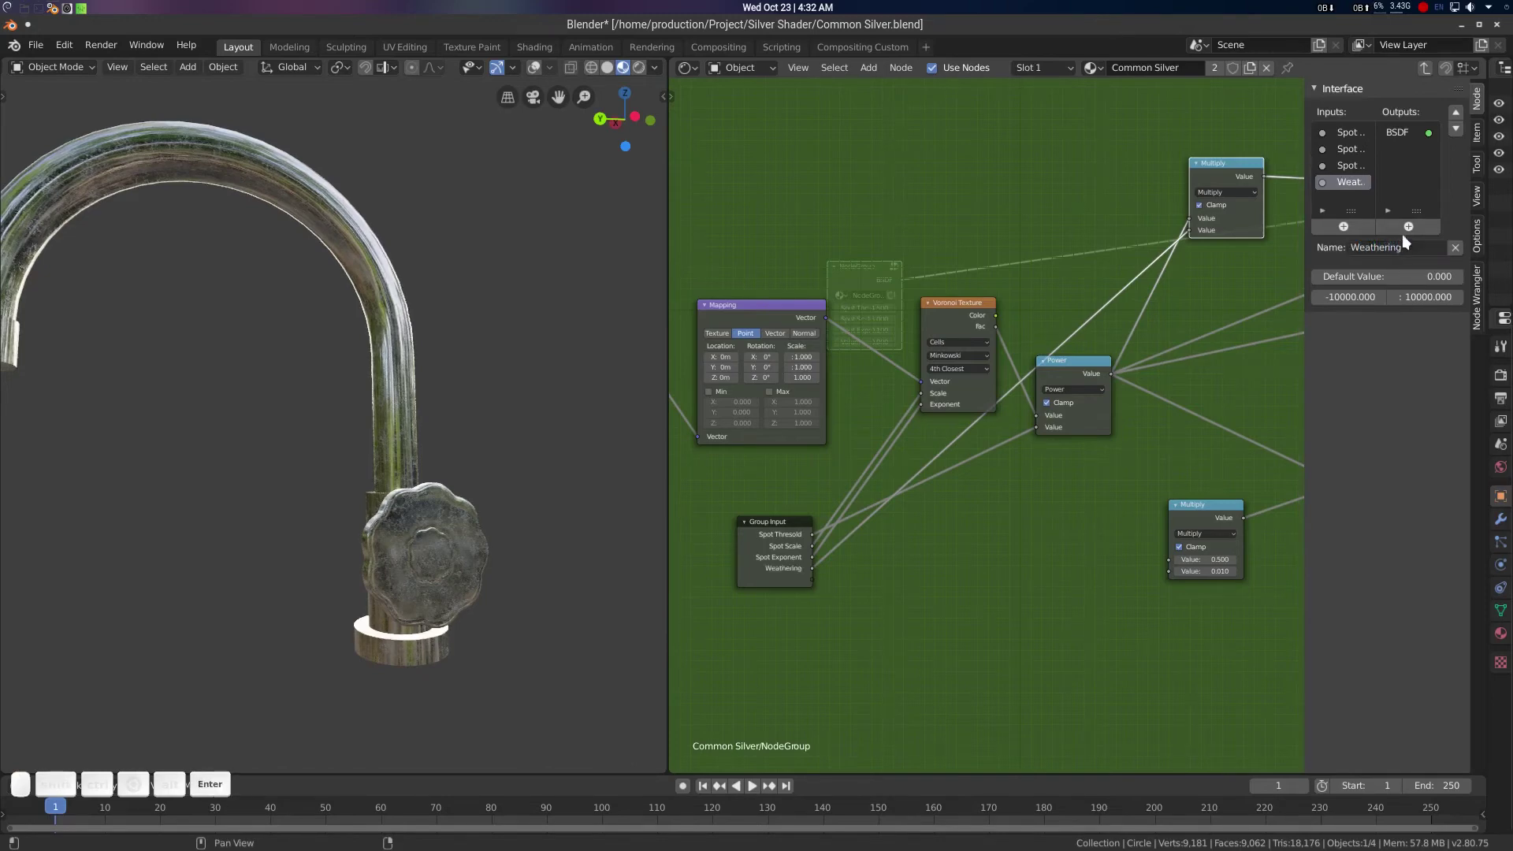
{"action": "key", "text": "Return"}
Expose the Mix node's Color1 as a group input and rename it "Metal Color"
{"action": "middle_click_drag", "start_coordinate": [1111, 296], "coordinate": [1001, 238]}
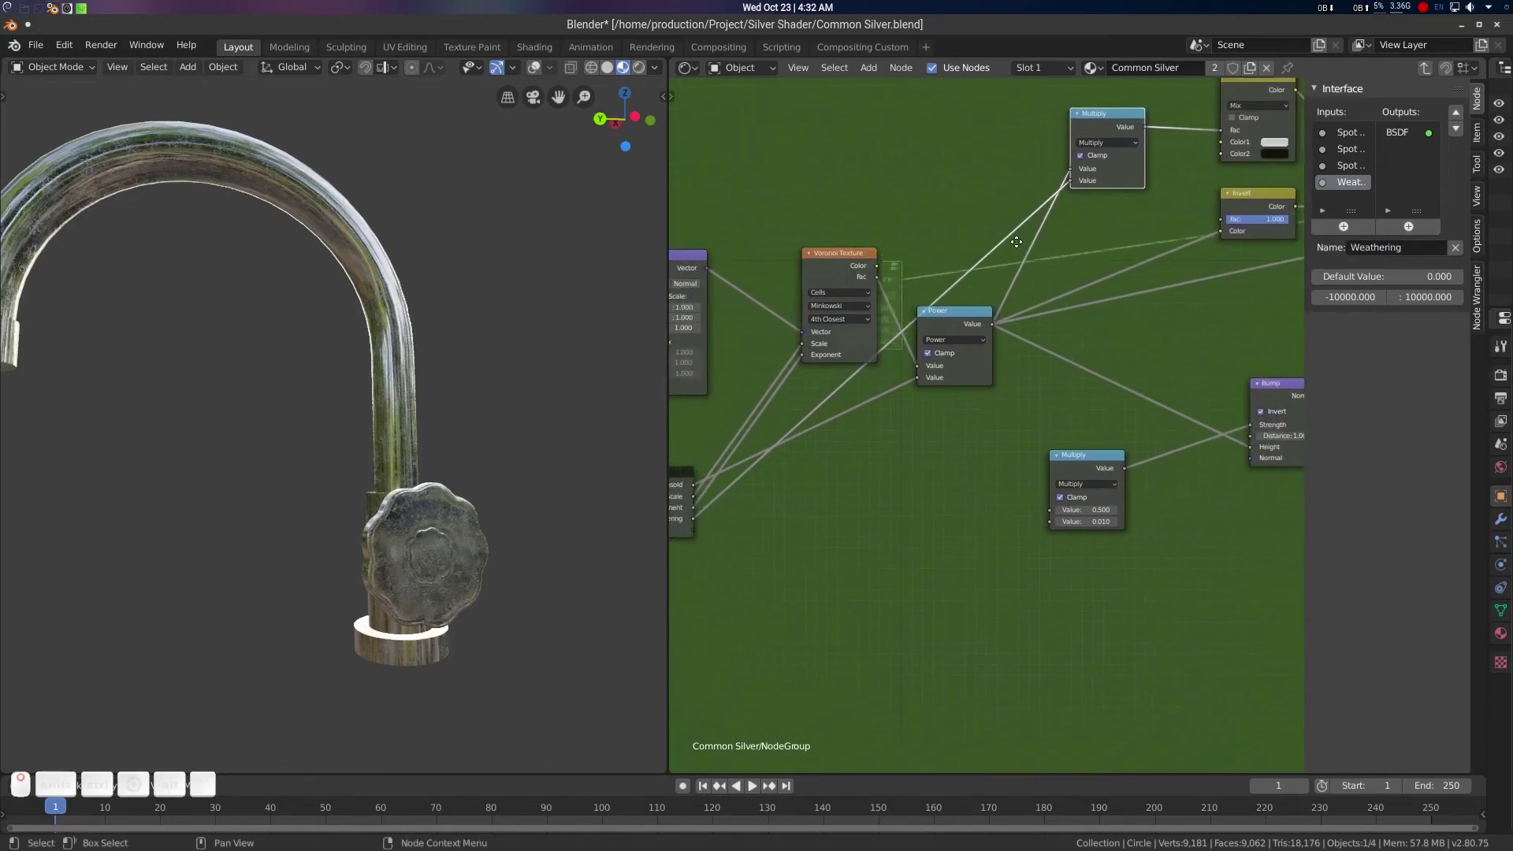
{"action": "scroll", "coordinate": [1026, 243], "scroll_direction": "down", "scroll_amount": 2}
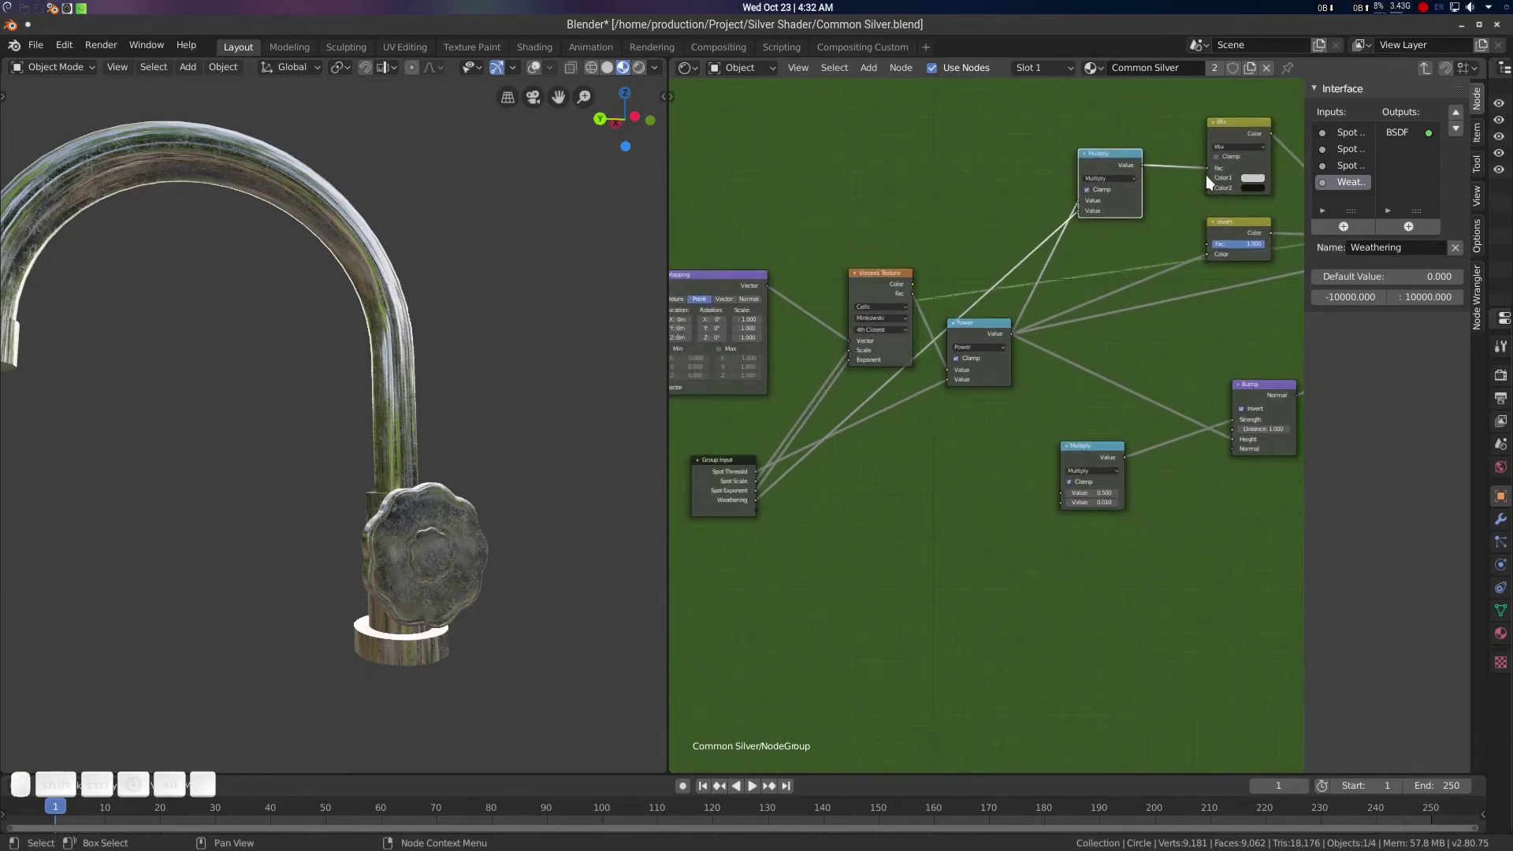
{"action": "left_click_drag", "start_coordinate": [1206, 176], "coordinate": [754, 509]}
{"action": "left_click", "coordinate": [1359, 199]}
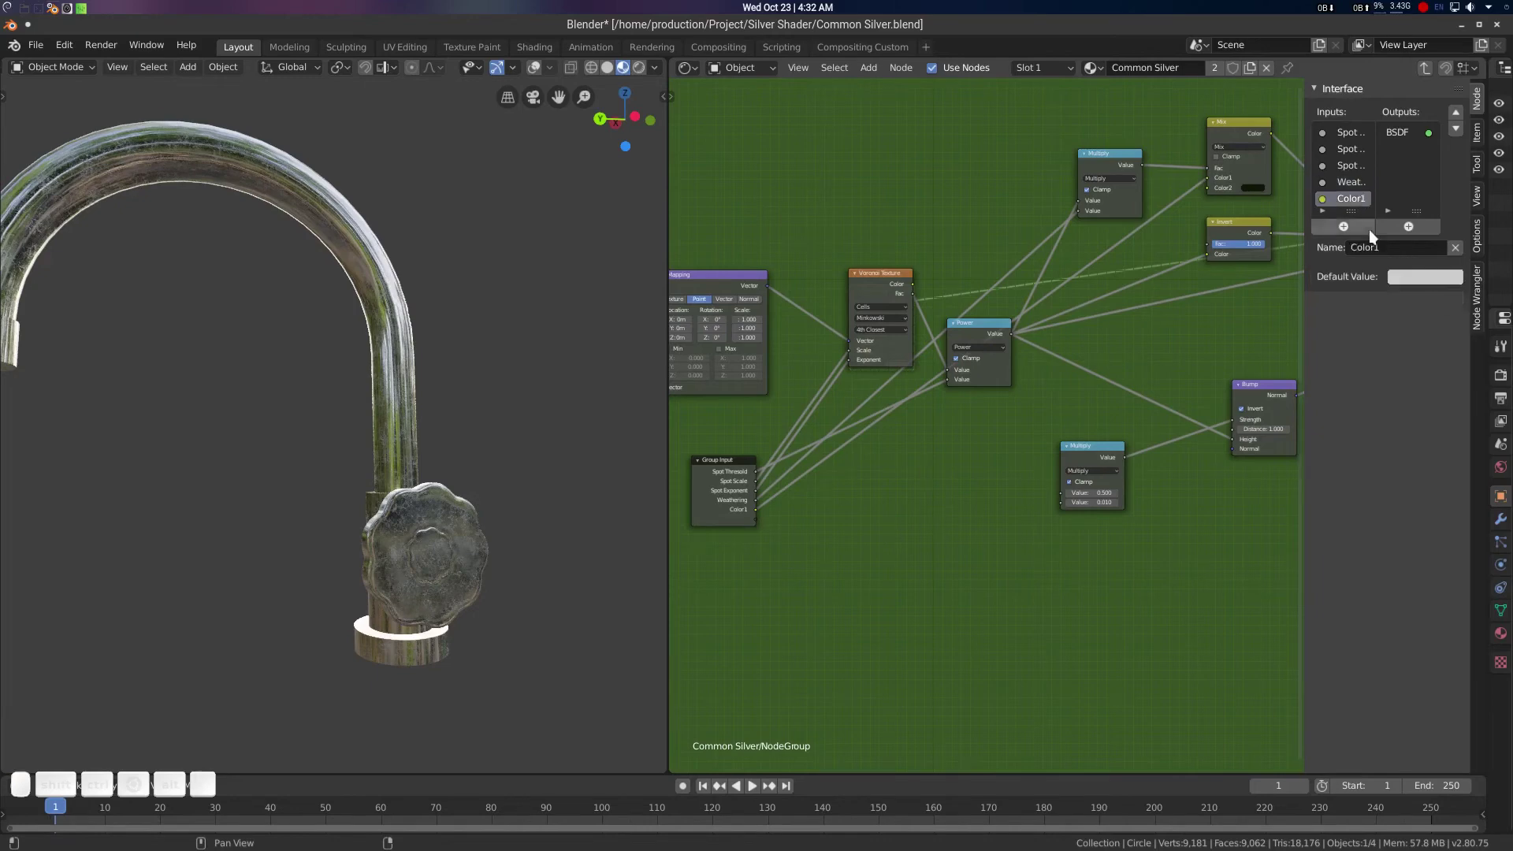
{"action": "type", "text": "Meta"}
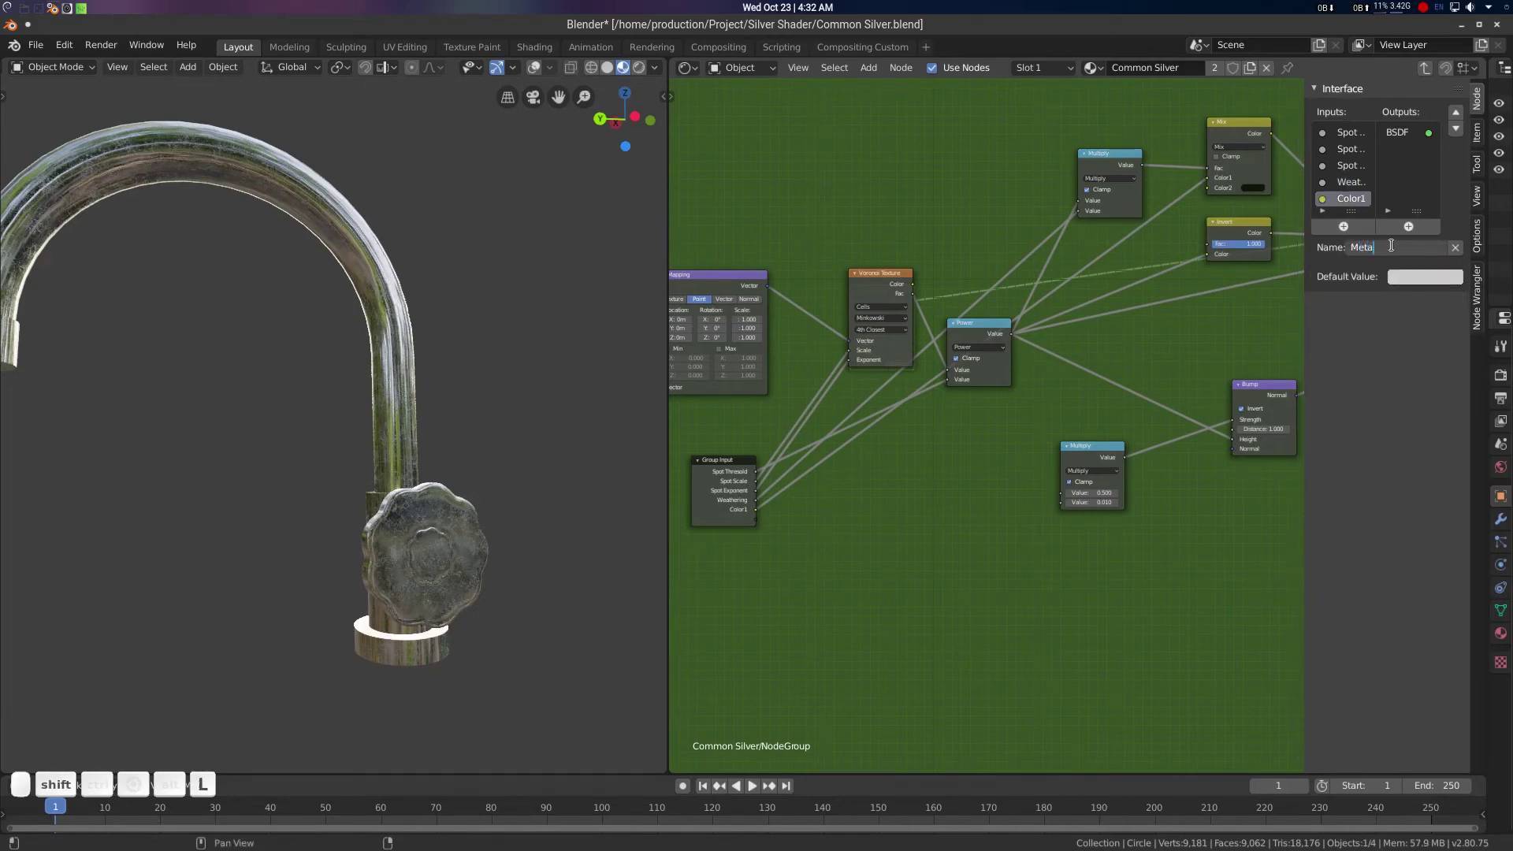
{"action": "type", "text": "l Color"}
{"action": "key", "text": "Return"}
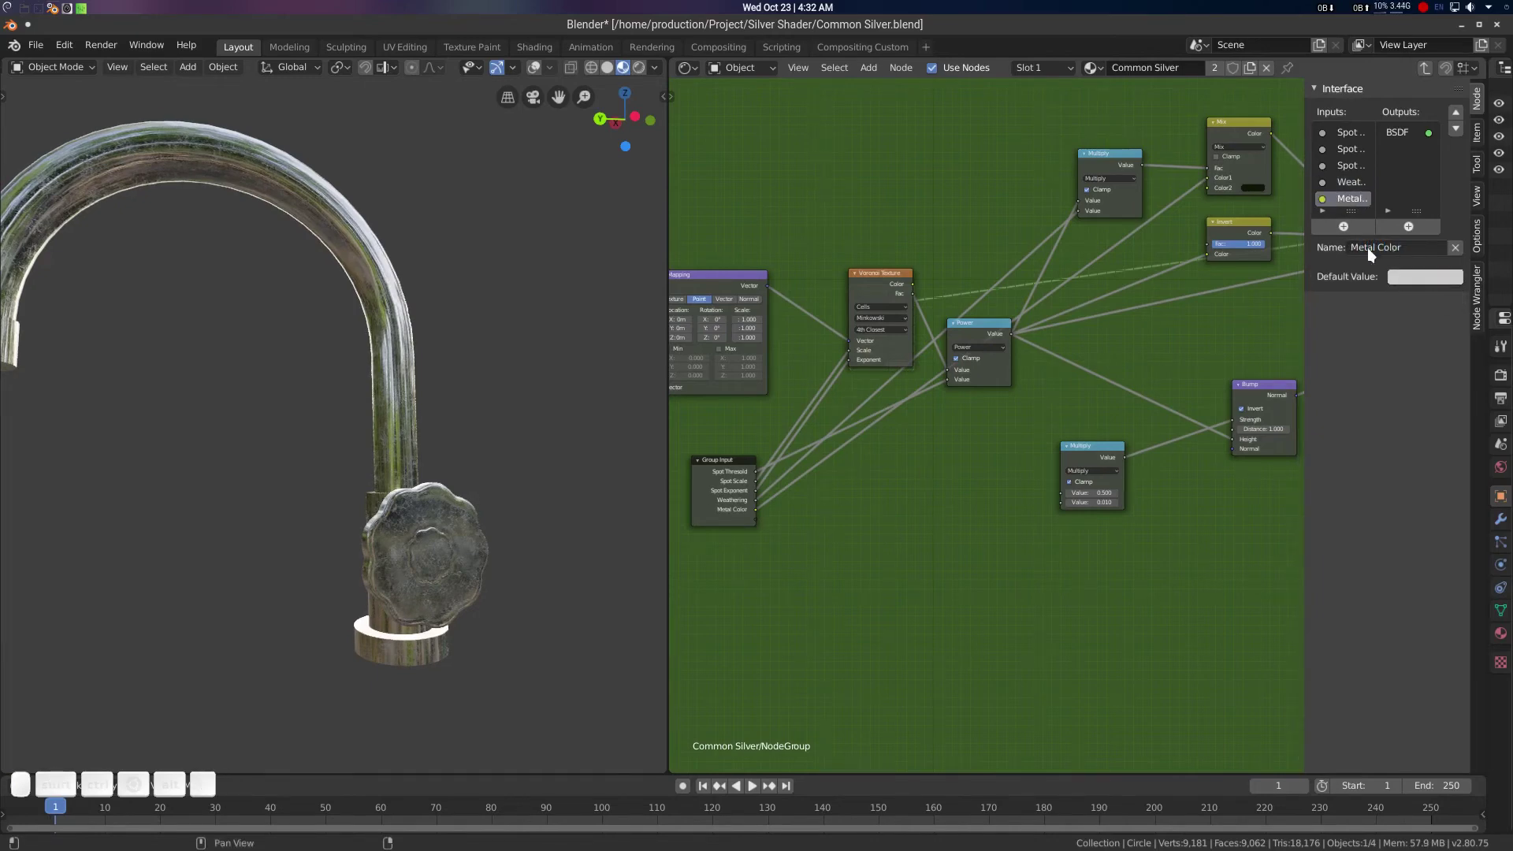
Expose the Mix node's Color2 as a group input named "Weather Color" and order it above Metal Color
{"action": "left_click_drag", "start_coordinate": [1204, 187], "coordinate": [757, 518]}
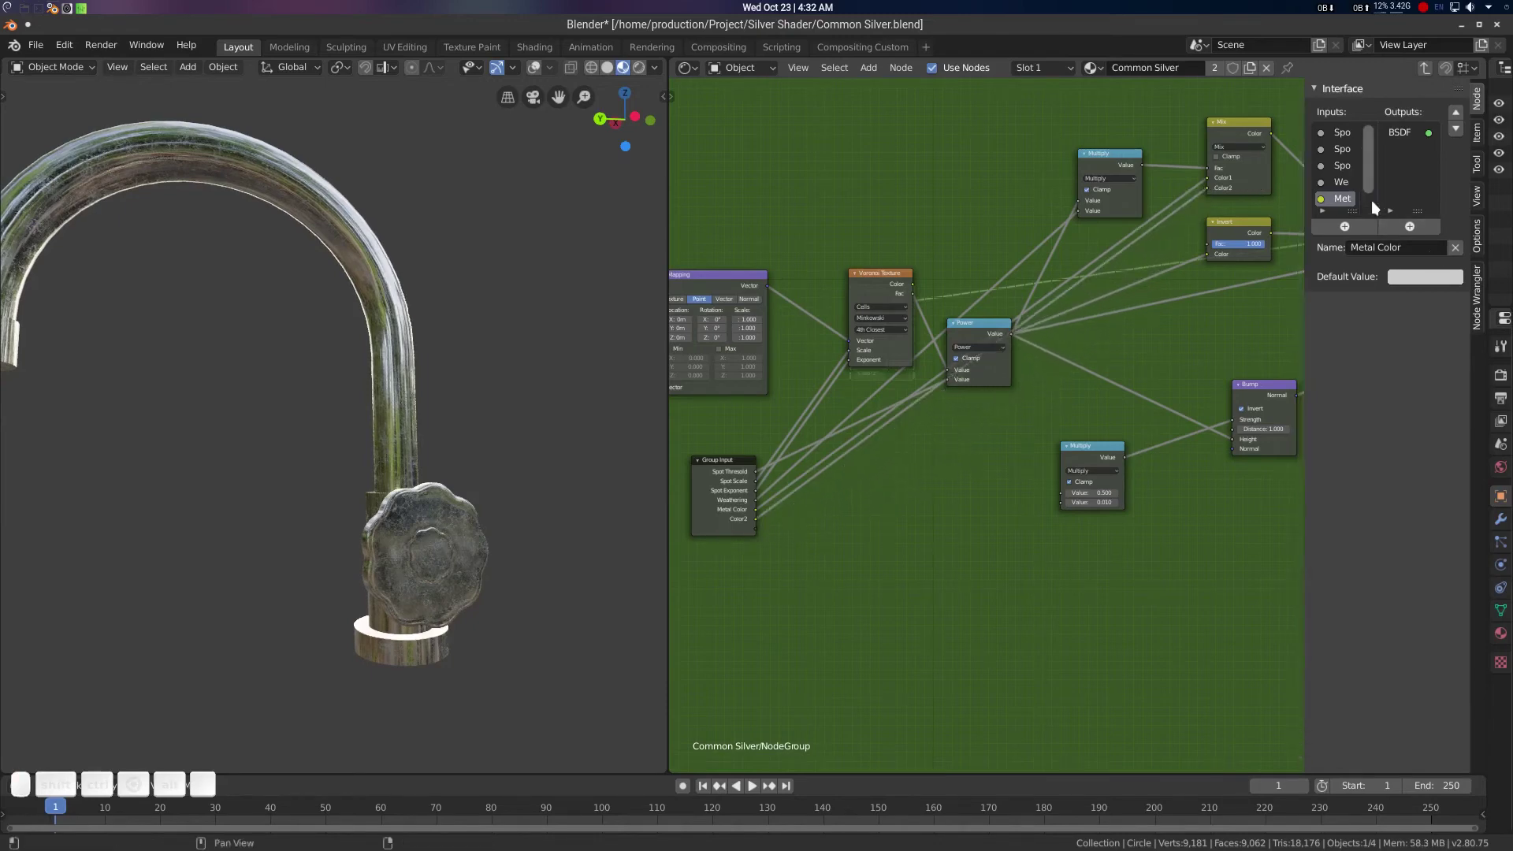
{"action": "left_click", "coordinate": [1344, 201]}
{"action": "left_click", "coordinate": [1383, 244]}
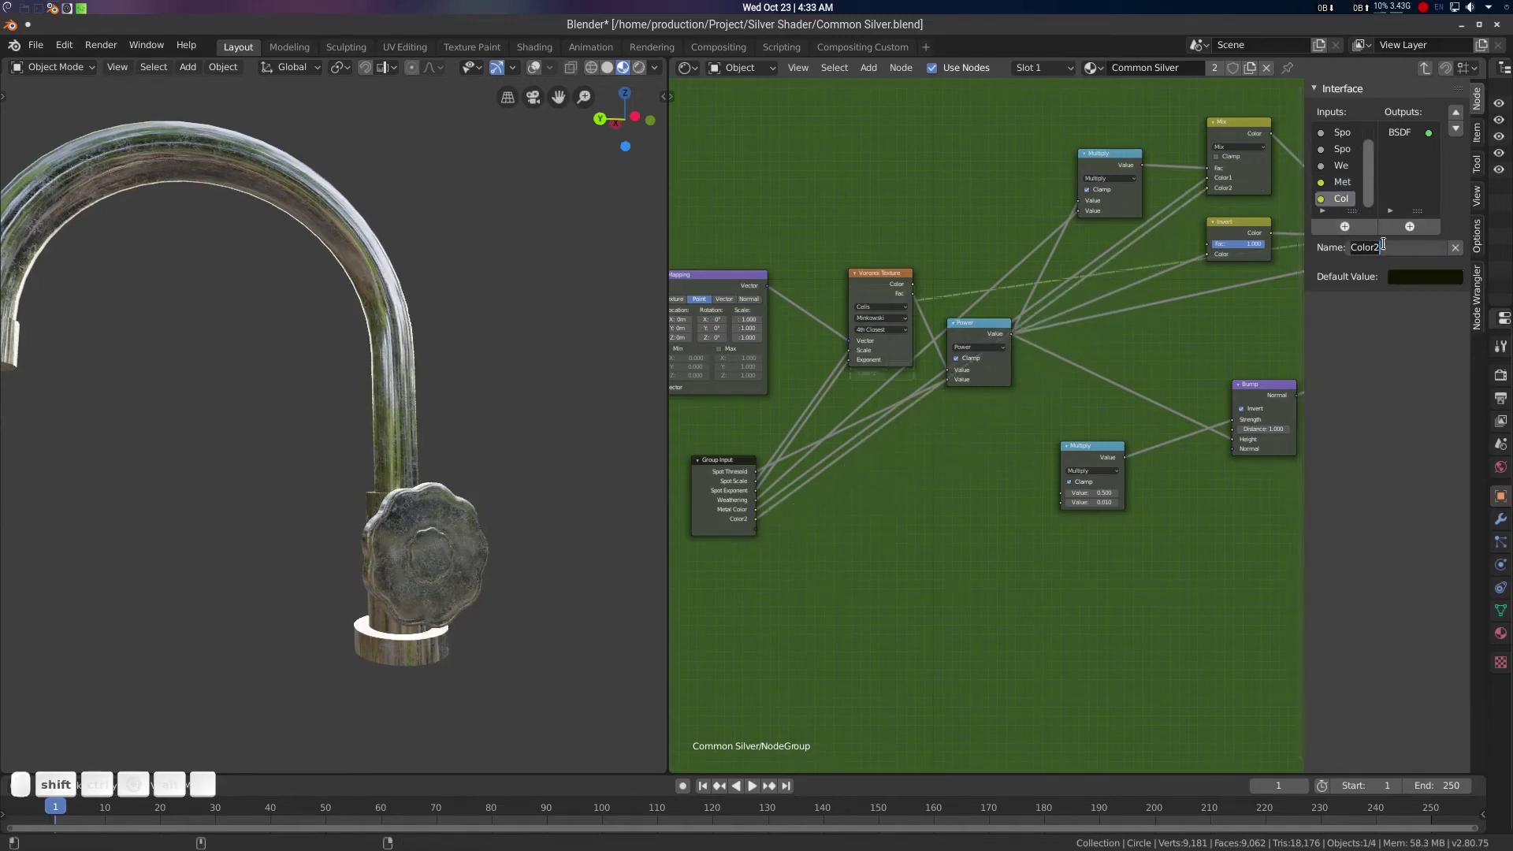
{"action": "type", "text": "Weather Color"}
{"action": "key", "text": "Return"}
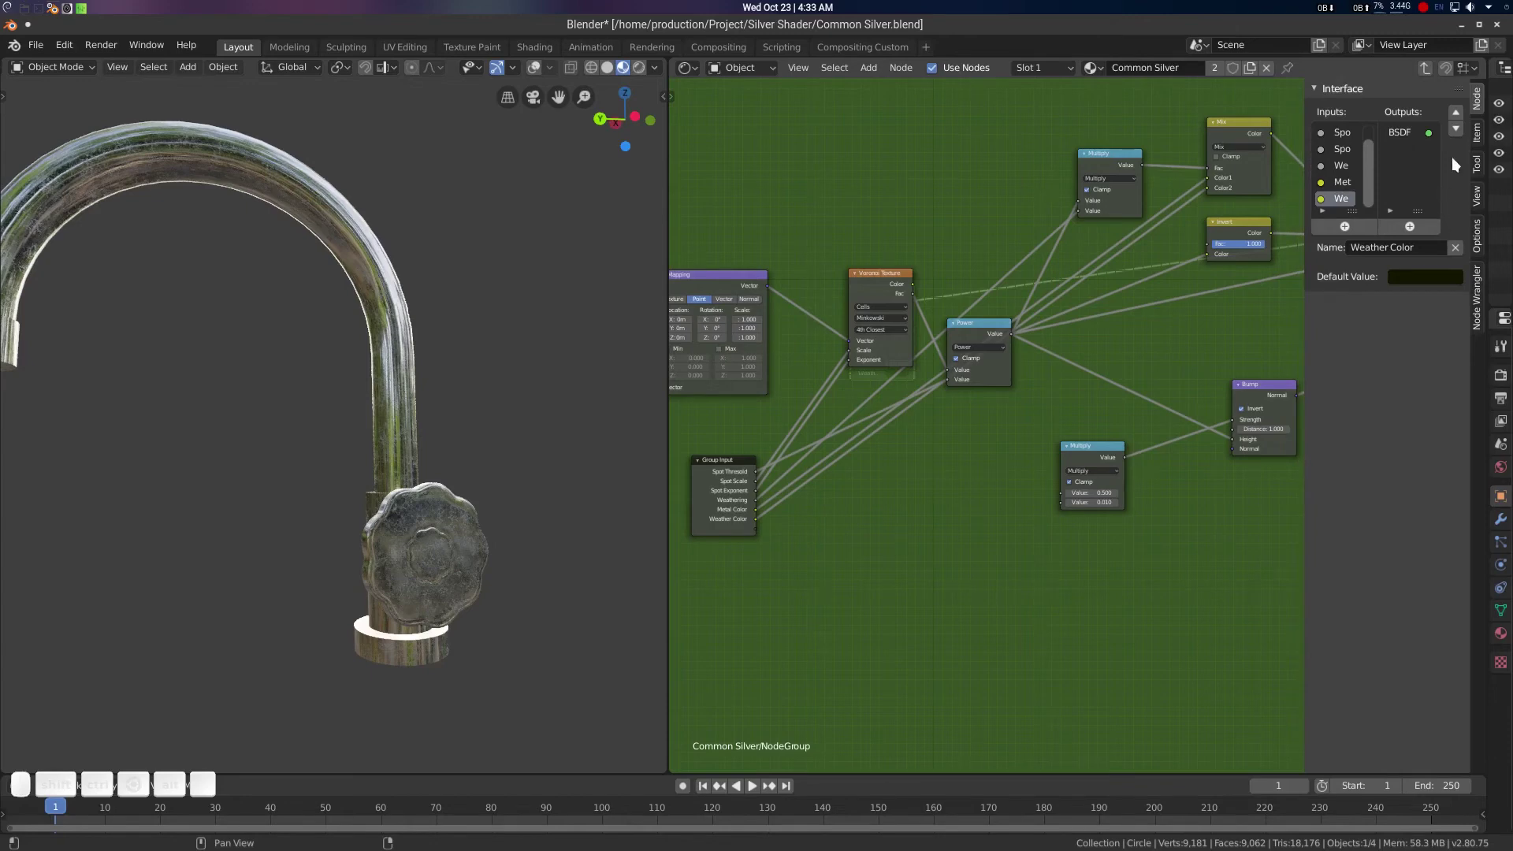
{"action": "left_click", "coordinate": [1455, 112]}
Nudge the Group Input node up and expose the first value of the Multiply feeding the Bump node as "Bump Strenth"
{"action": "middle_click_drag", "start_coordinate": [802, 532], "coordinate": [867, 499]}
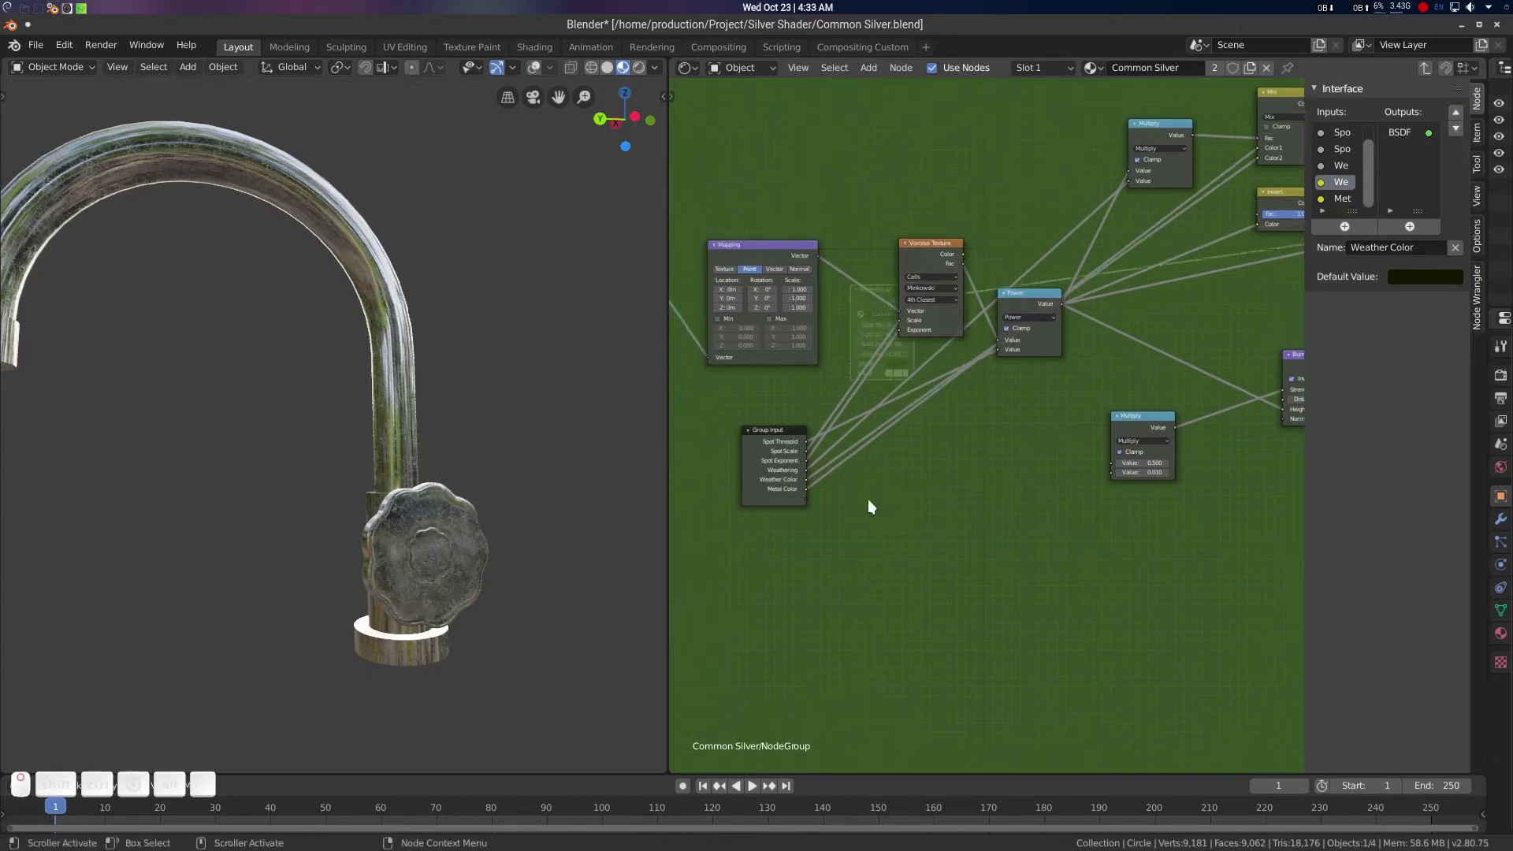
{"action": "scroll", "coordinate": [869, 494], "scroll_direction": "up", "scroll_amount": 1}
{"action": "left_click_drag", "start_coordinate": [752, 437], "coordinate": [752, 413]}
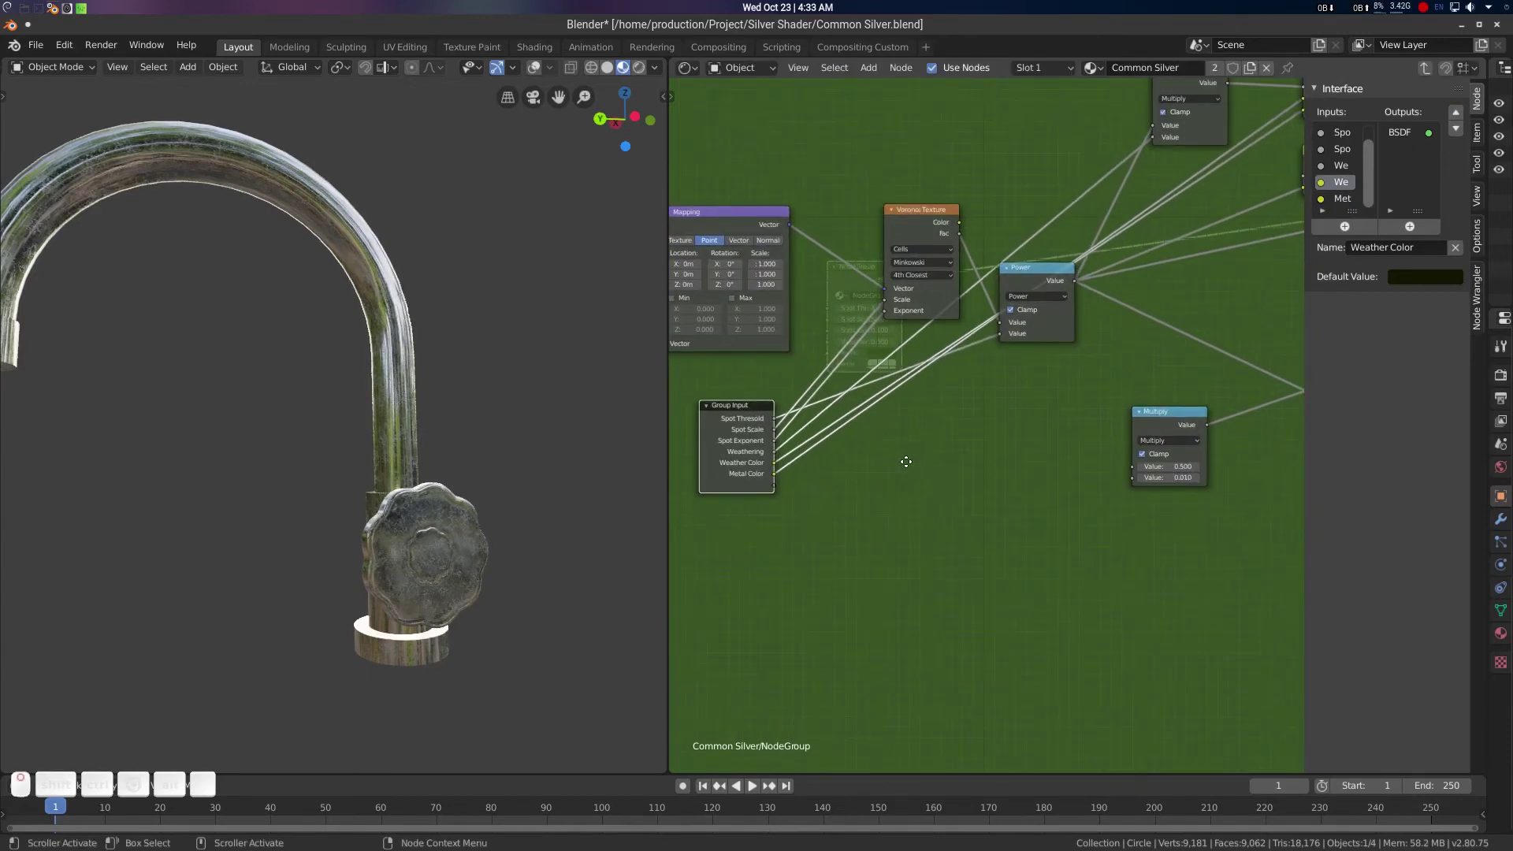
{"action": "middle_click_drag", "start_coordinate": [956, 400], "coordinate": [944, 430]}
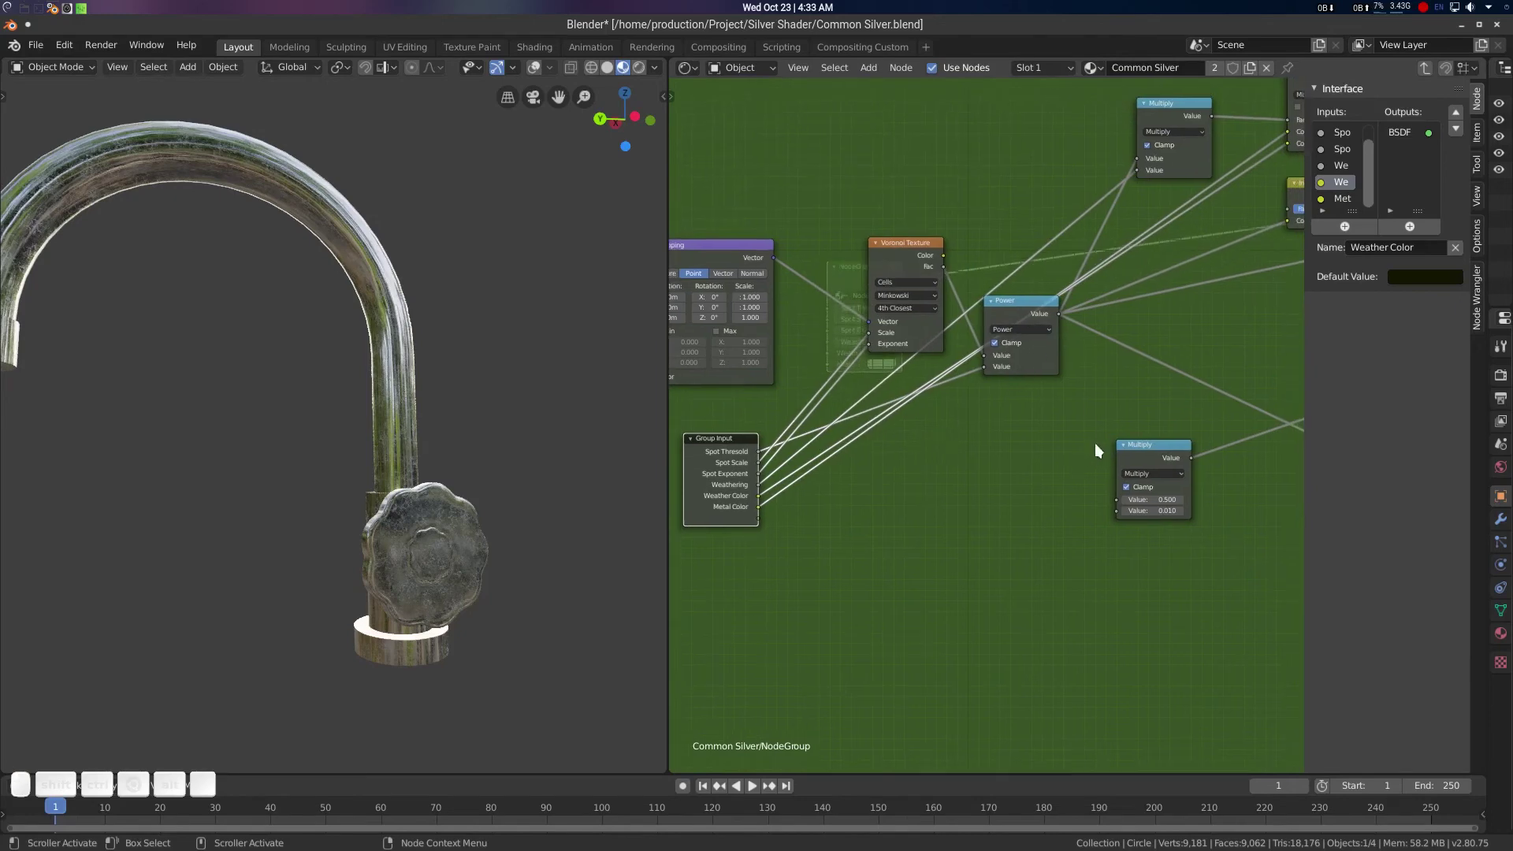
{"action": "middle_click_drag", "start_coordinate": [1095, 444], "coordinate": [1029, 433]}
{"action": "scroll", "coordinate": [988, 434], "scroll_direction": "down", "scroll_amount": 1}
{"action": "left_click_drag", "start_coordinate": [1074, 481], "coordinate": [743, 499]}
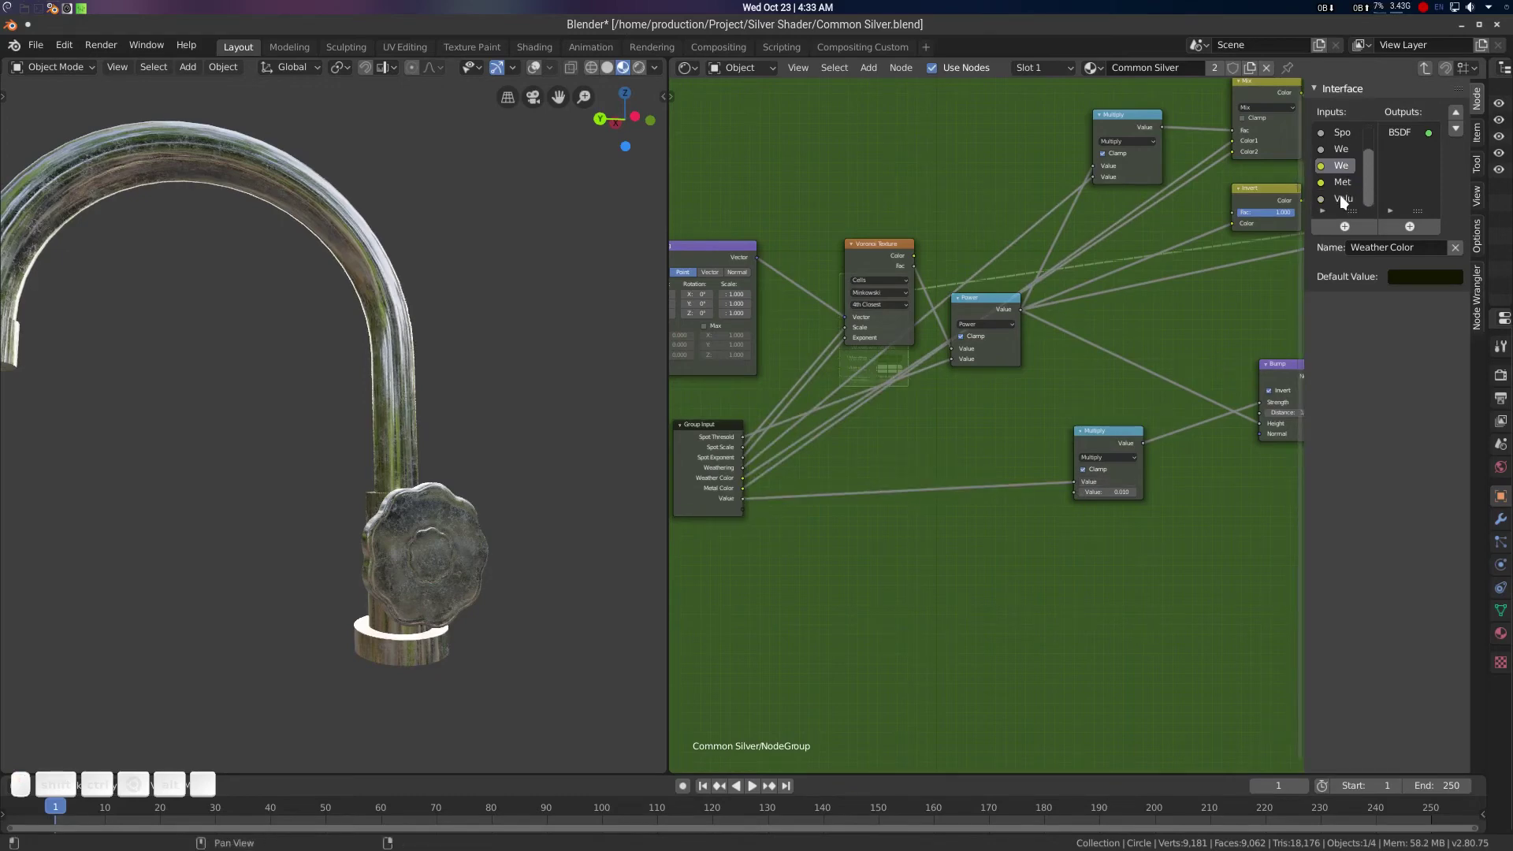
{"action": "left_click", "coordinate": [1342, 199]}
{"action": "type", "text": "B"}
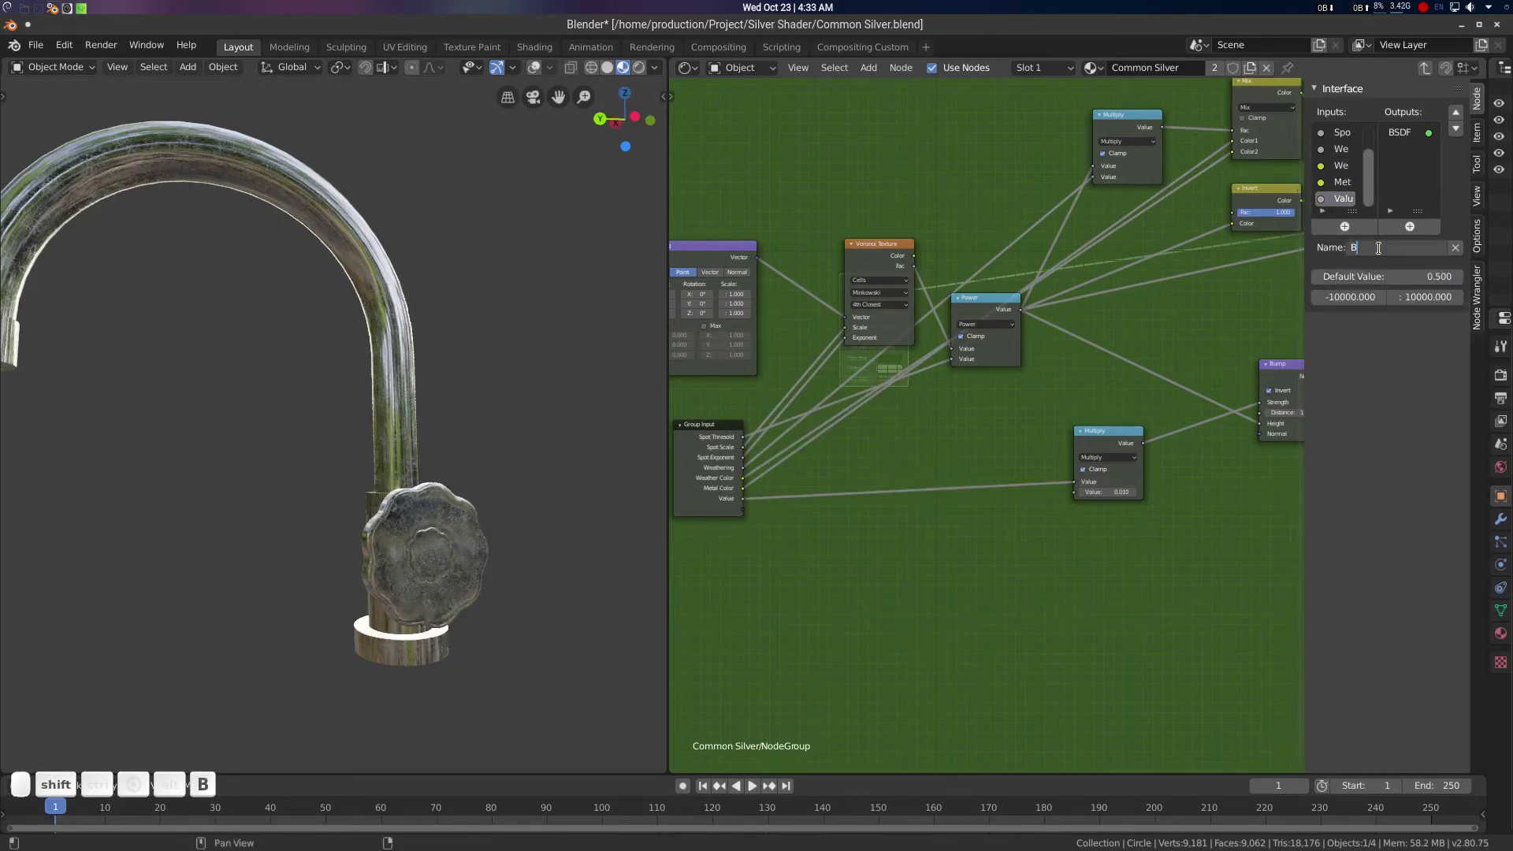
{"action": "type", "text": "ump Strenth"}
{"action": "key", "text": "Return"}
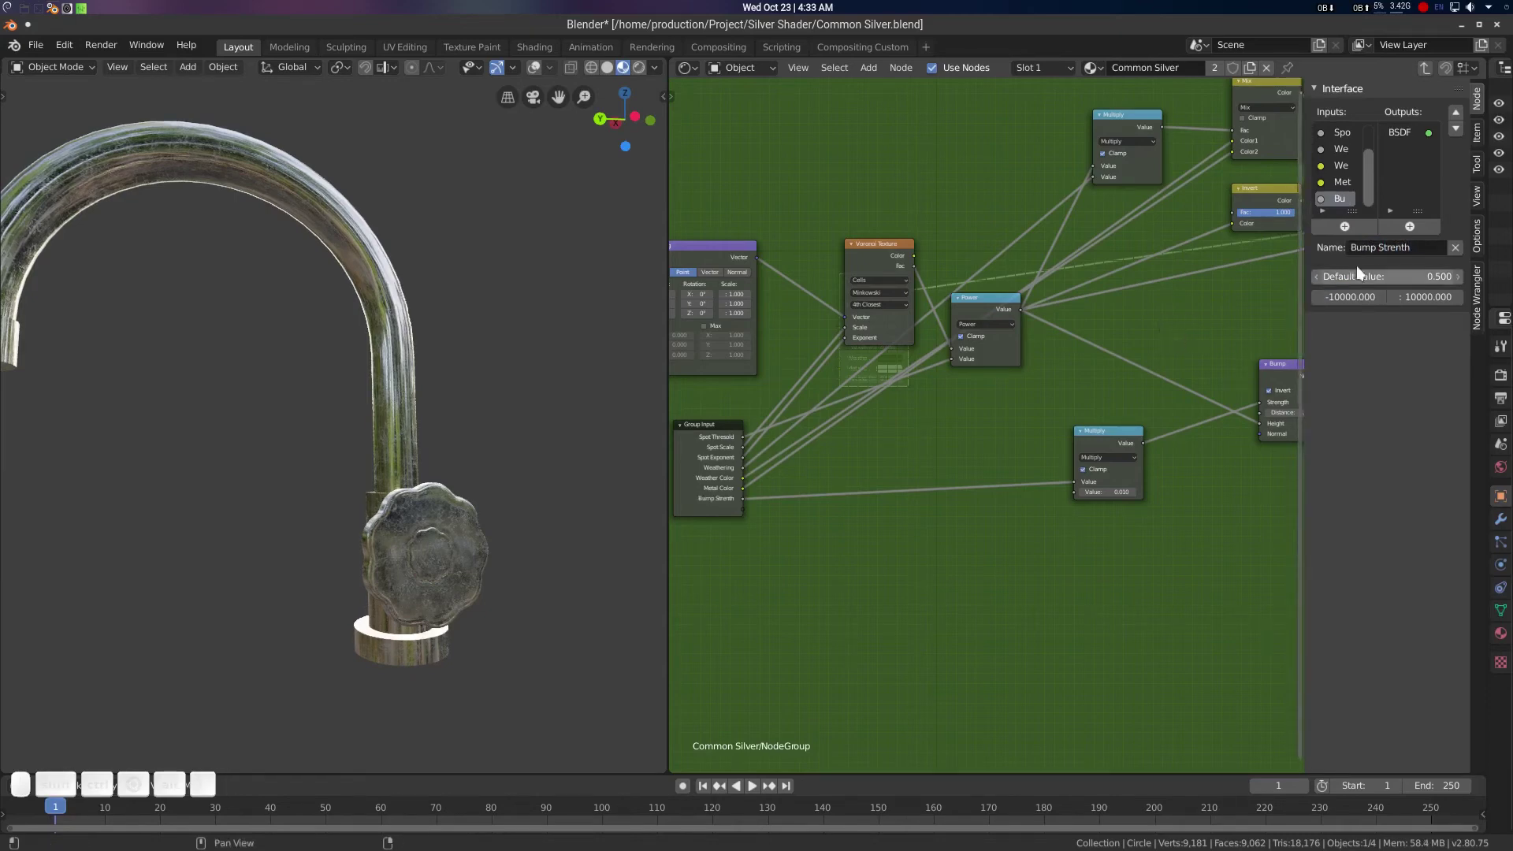
Set the Bump Strenth input's minimum to 0 and its maximum to 1
{"action": "middle_click_drag", "start_coordinate": [1114, 377], "coordinate": [799, 422]}
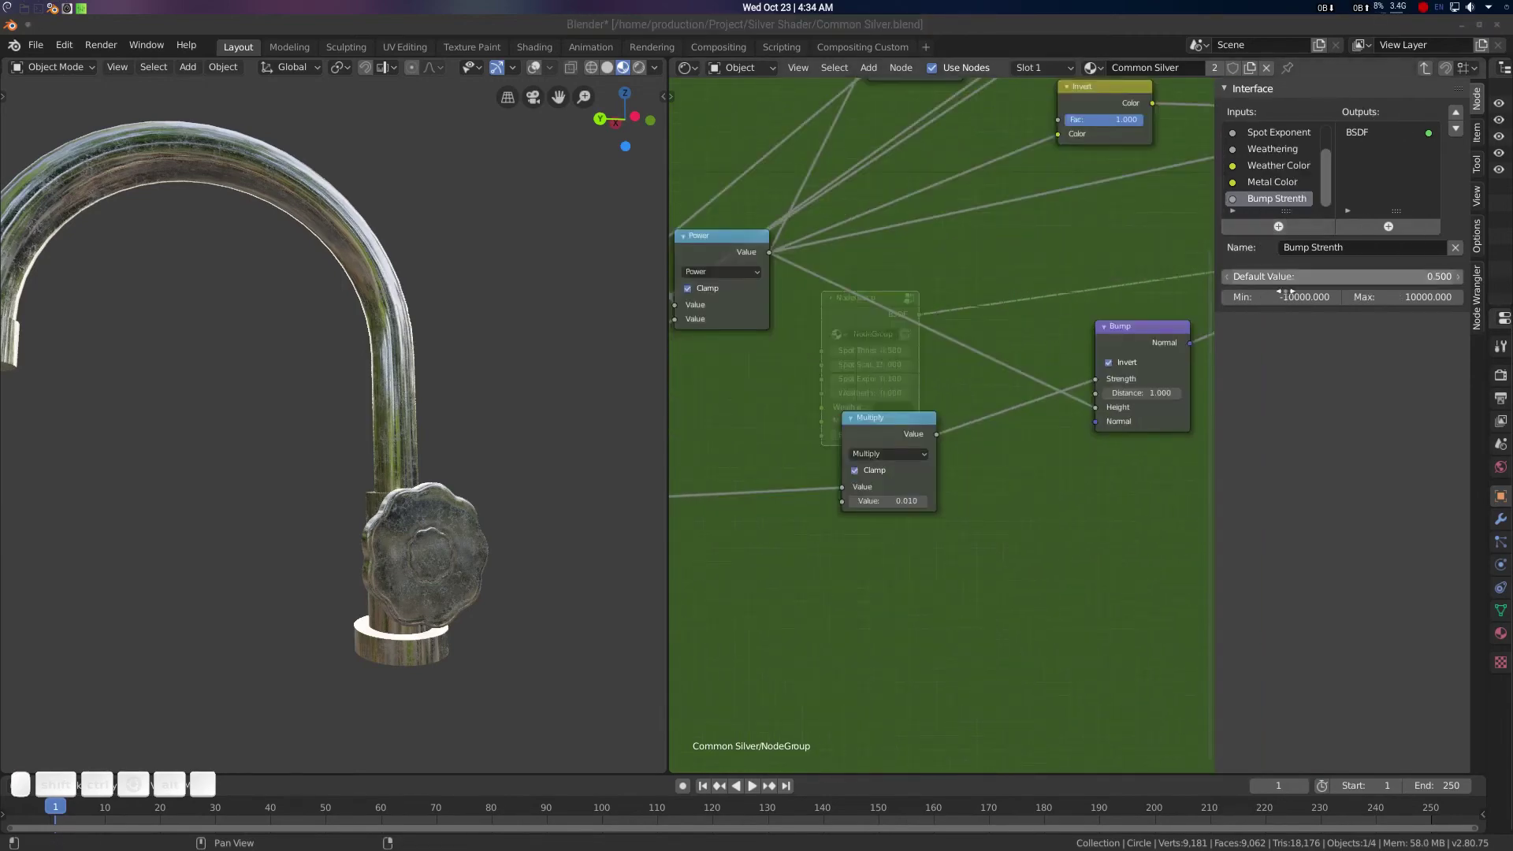
{"action": "left_click", "coordinate": [1285, 296]}
{"action": "type", "text": "0"}
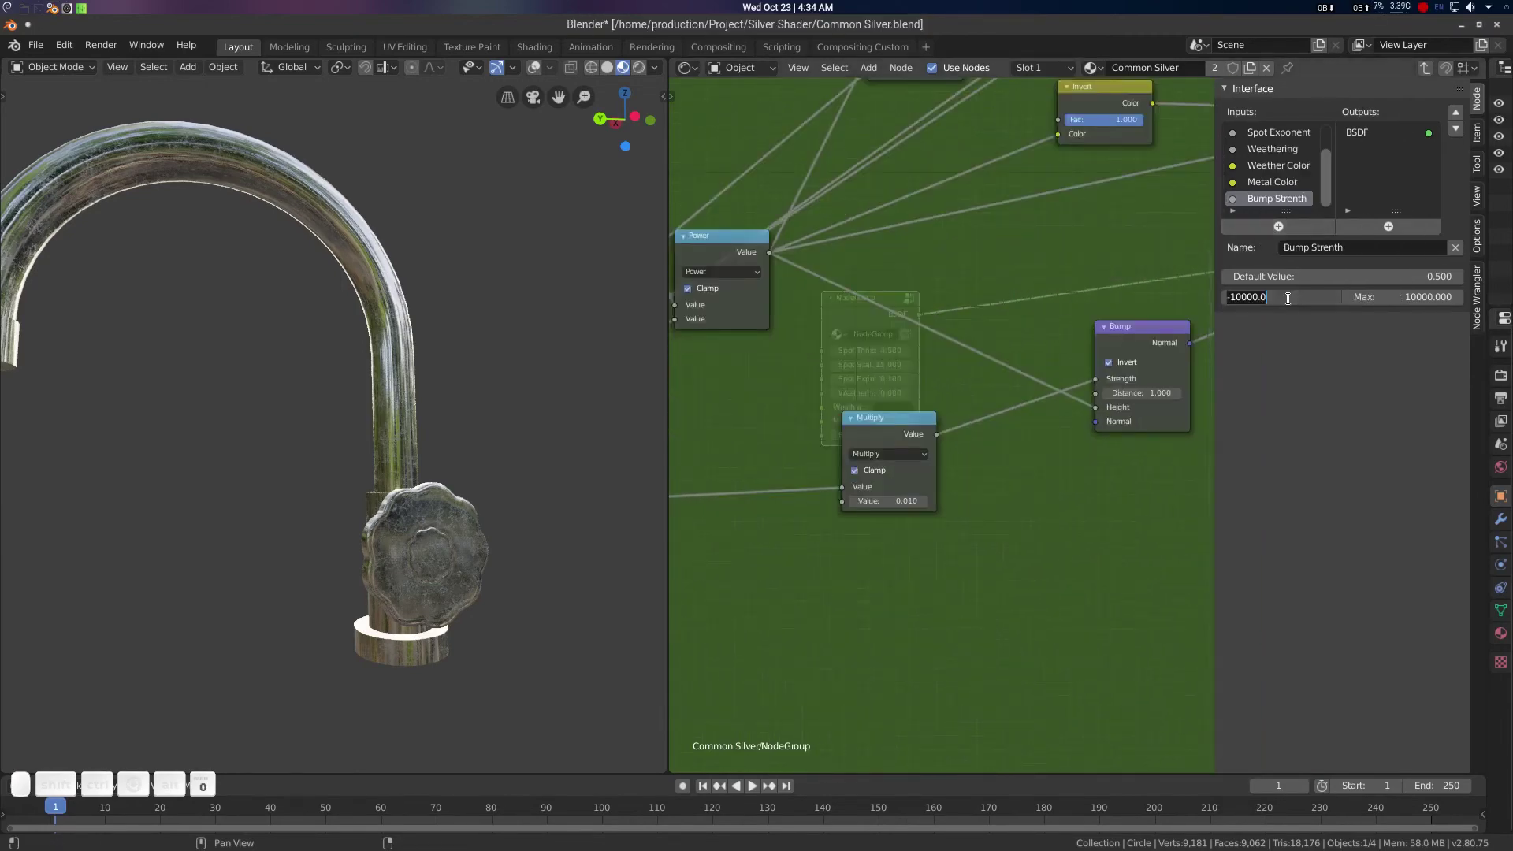
{"action": "key", "text": "Return"}
{"action": "left_click", "coordinate": [1443, 297]}
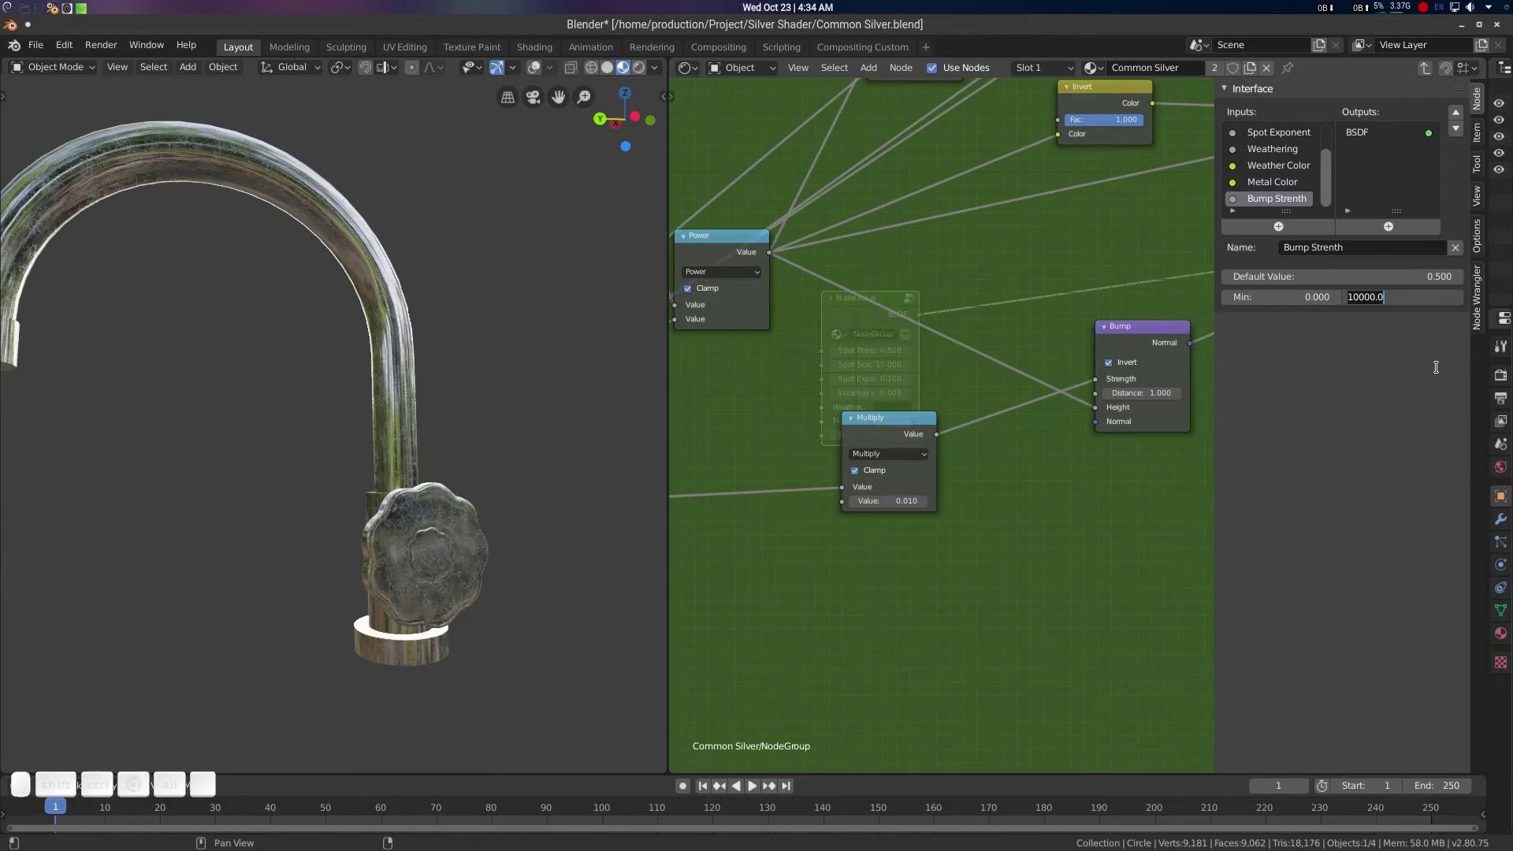
{"action": "type", "text": "1"}
{"action": "key", "text": "Return"}
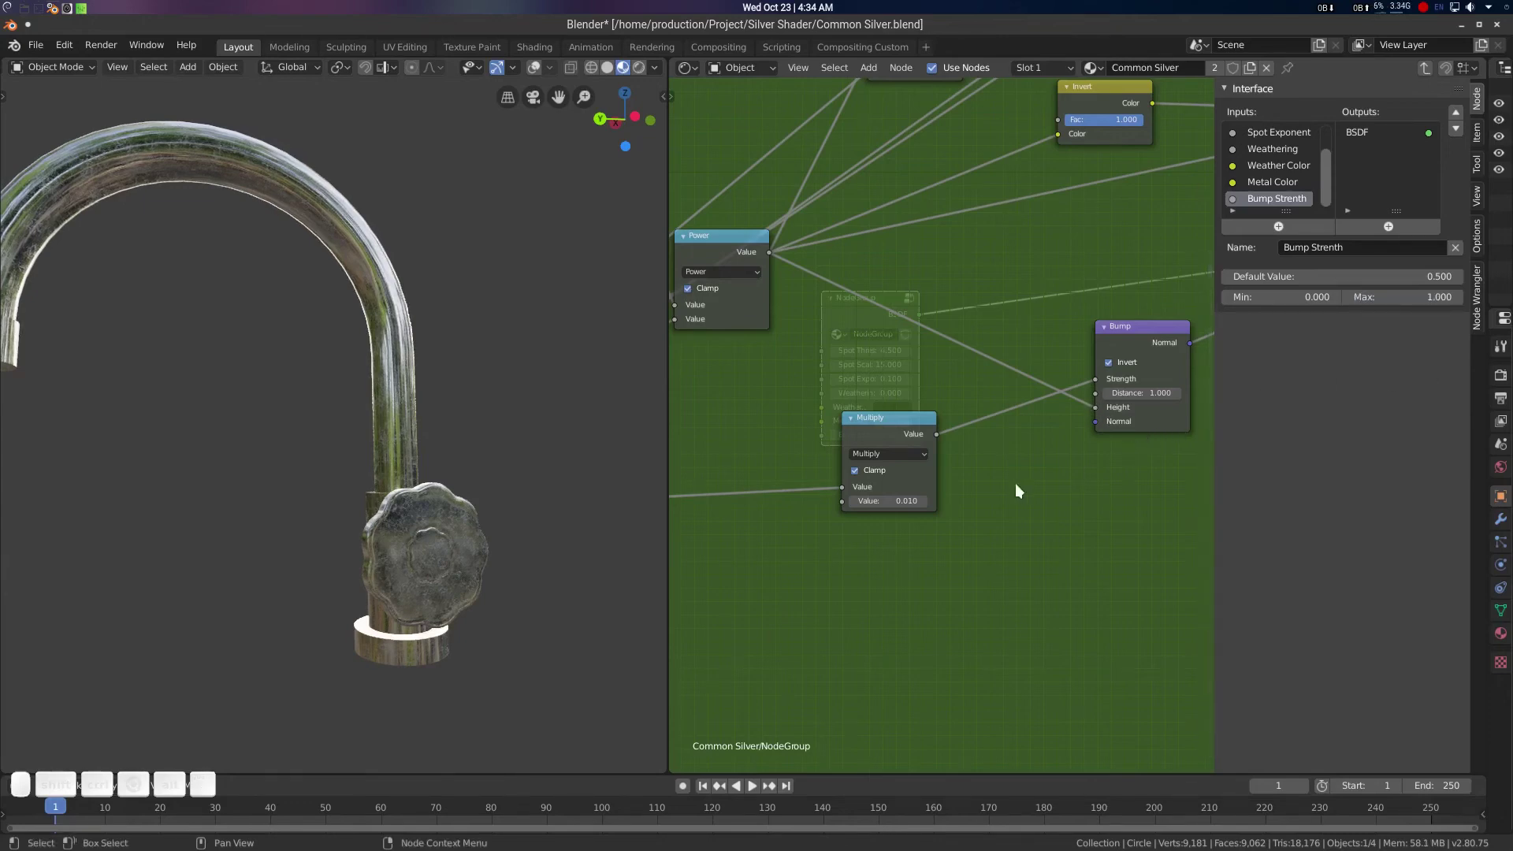
Set the Bump Strenth input's maximum to 10
{"action": "mouse_move", "coordinate": [1015, 484]}
{"action": "middle_mouse_down"}
{"action": "mouse_move", "coordinate": [1178, 464]}
{"action": "mouse_move", "coordinate": [1011, 472]}
{"action": "middle_mouse_up"}
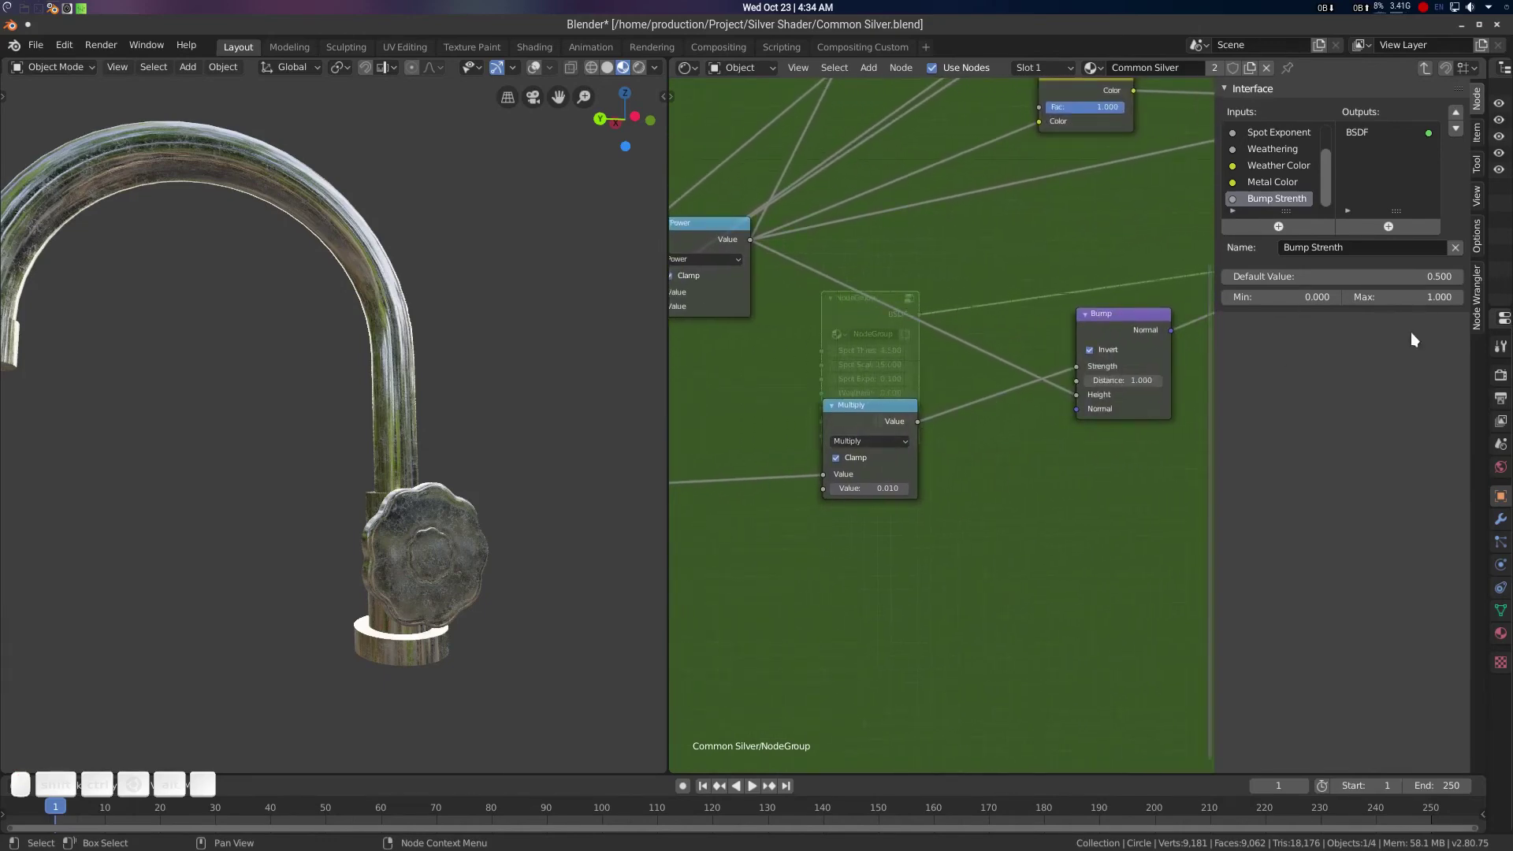
{"action": "left_click", "coordinate": [1371, 297]}
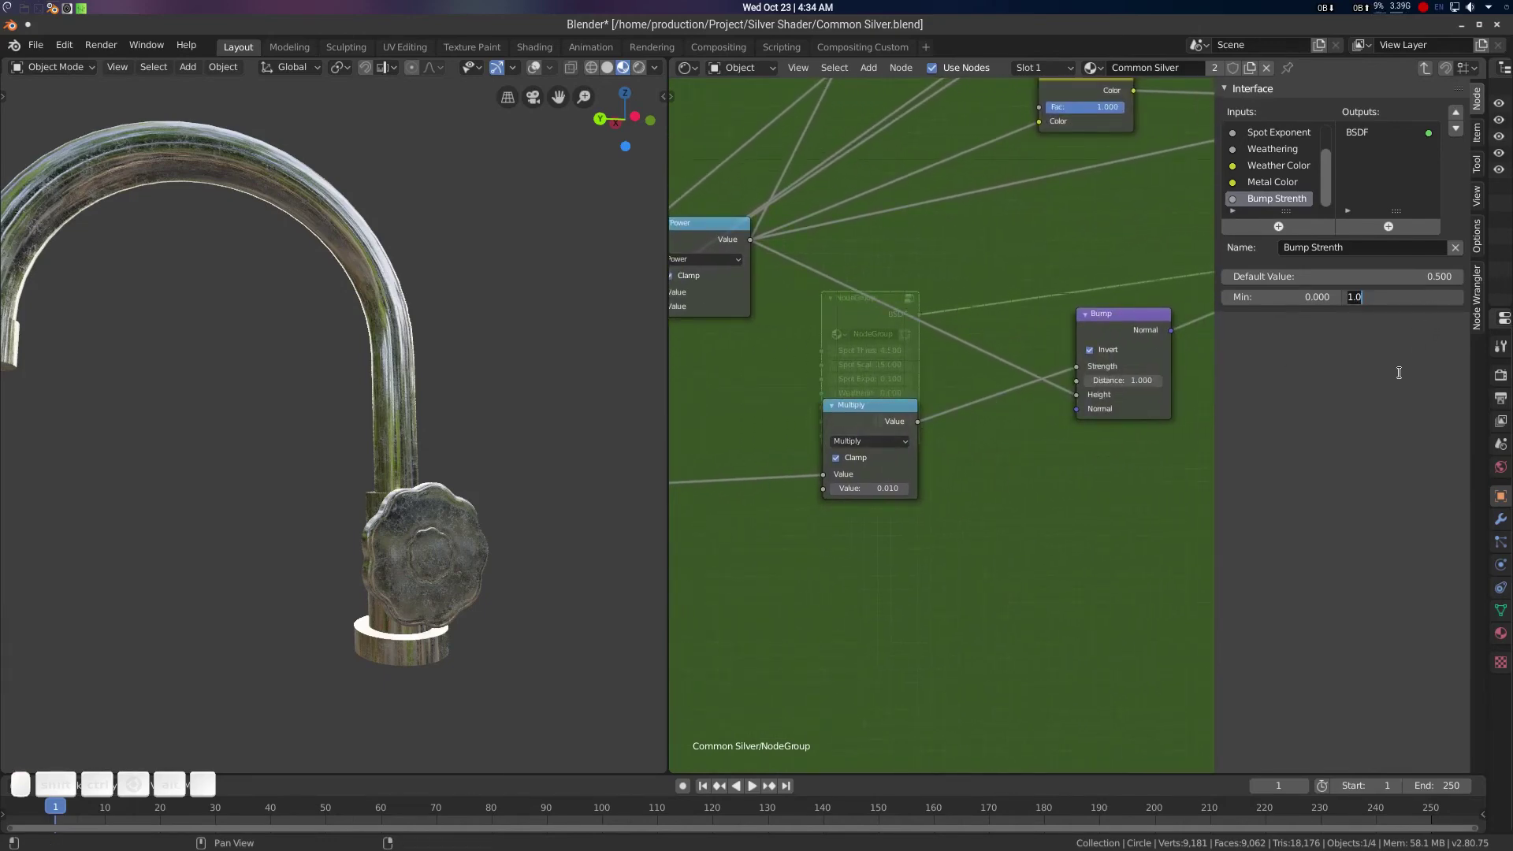
{"action": "type", "text": "10"}
{"action": "key", "text": "Return"}
Exit the node group and widen its node enough to show the full input names
{"action": "middle_click_drag", "start_coordinate": [850, 412], "coordinate": [949, 410]}
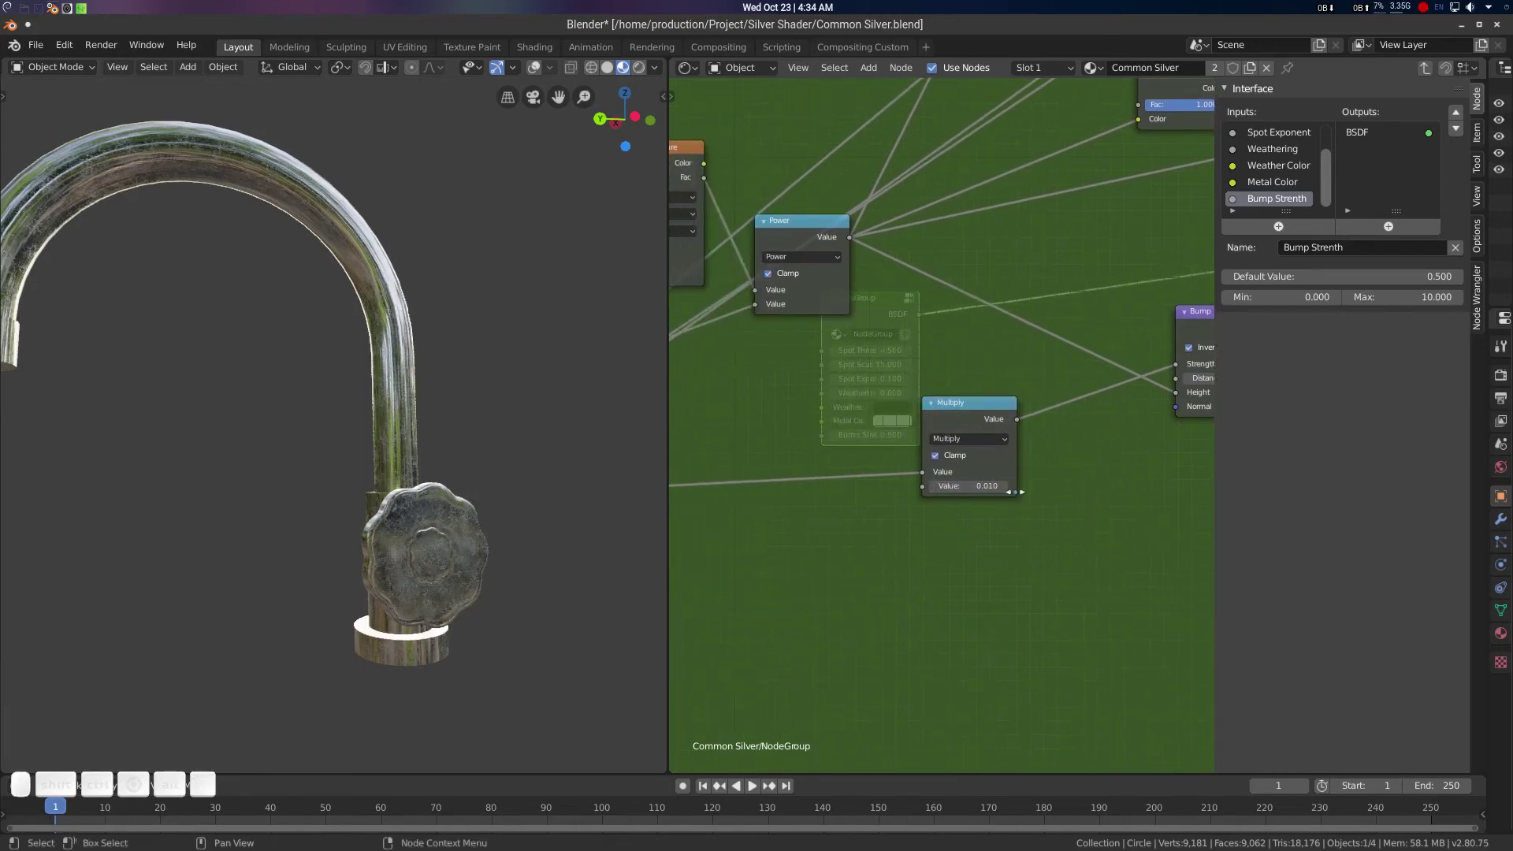
{"action": "middle_click_drag", "start_coordinate": [1033, 468], "coordinate": [918, 482]}
{"action": "scroll", "coordinate": [917, 482], "scroll_direction": "down", "scroll_amount": 3}
{"action": "middle_click_drag", "start_coordinate": [1015, 257], "coordinate": [749, 414]}
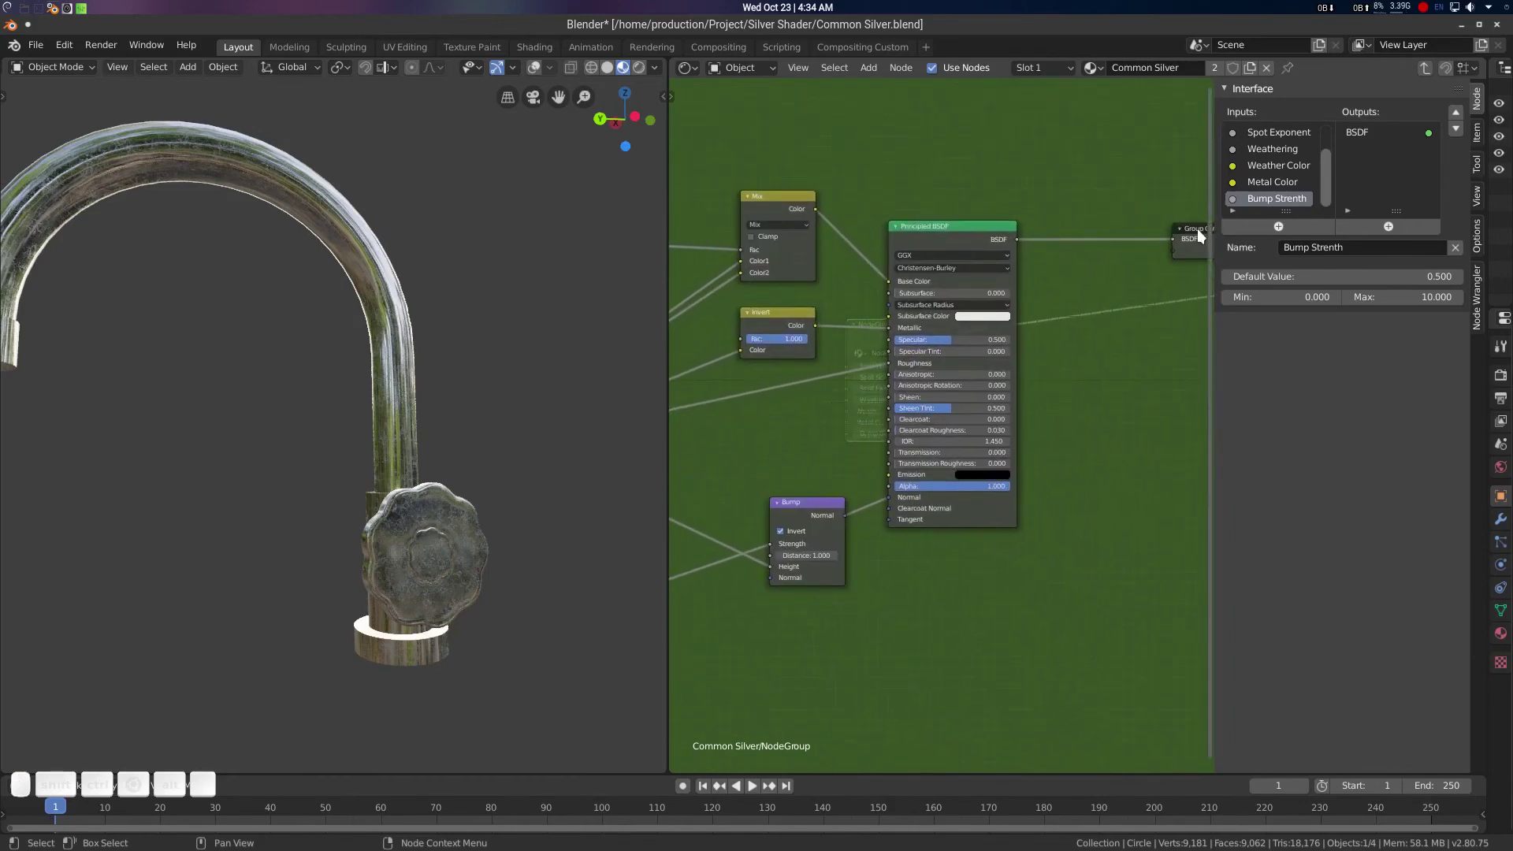
{"action": "key", "text": "Tab"}
{"action": "scroll", "coordinate": [918, 389], "scroll_direction": "up", "scroll_amount": 4}
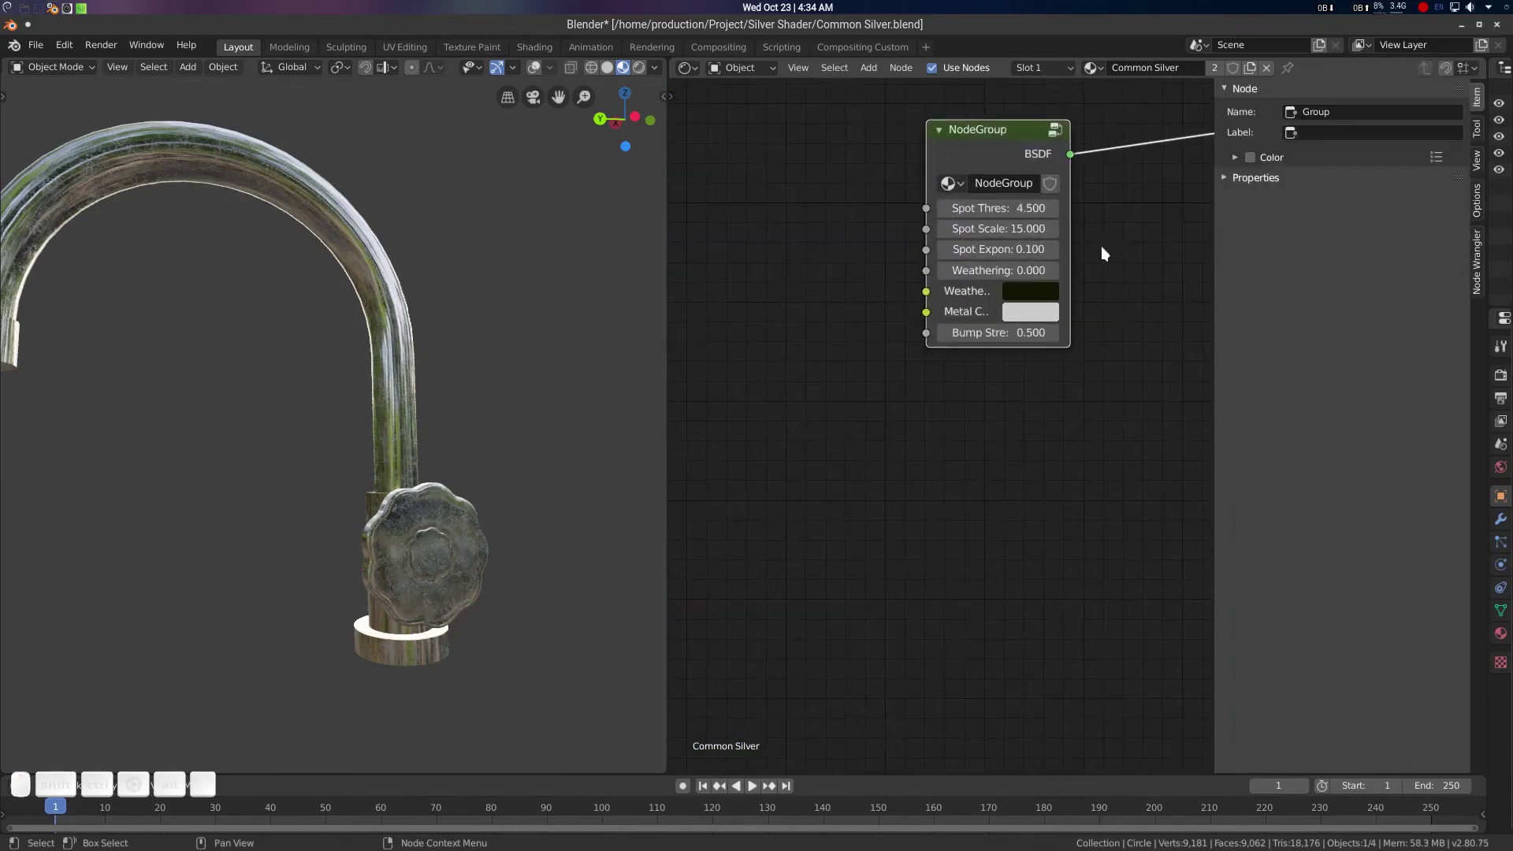
{"action": "left_click_drag", "start_coordinate": [1012, 331], "coordinate": [1068, 331]}
Rename the node group as "Common Silver'"
{"action": "double_click", "coordinate": [985, 303]}
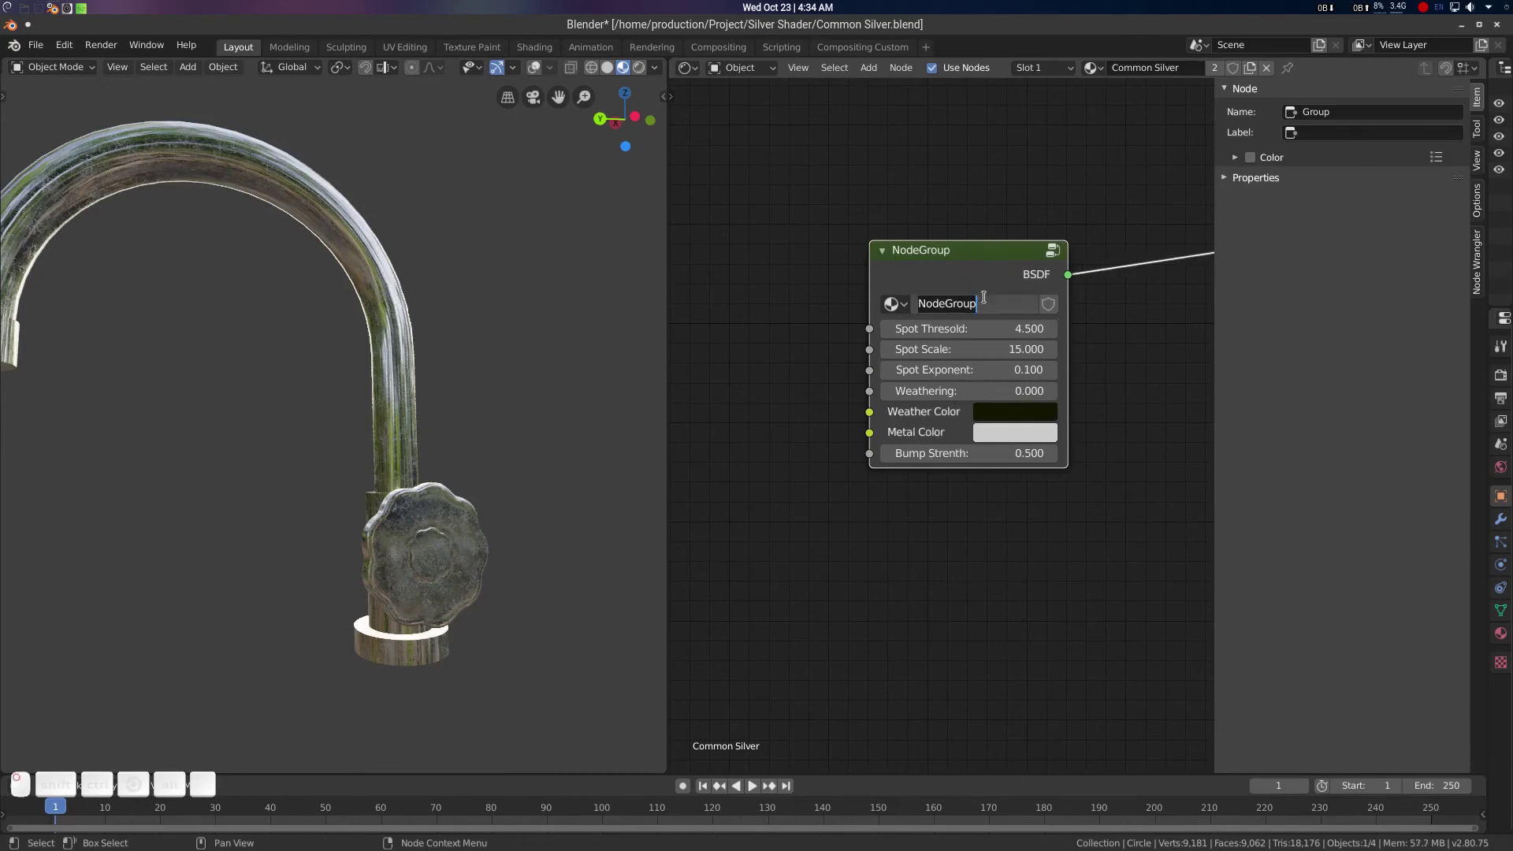
{"action": "type", "text": "Commo"}
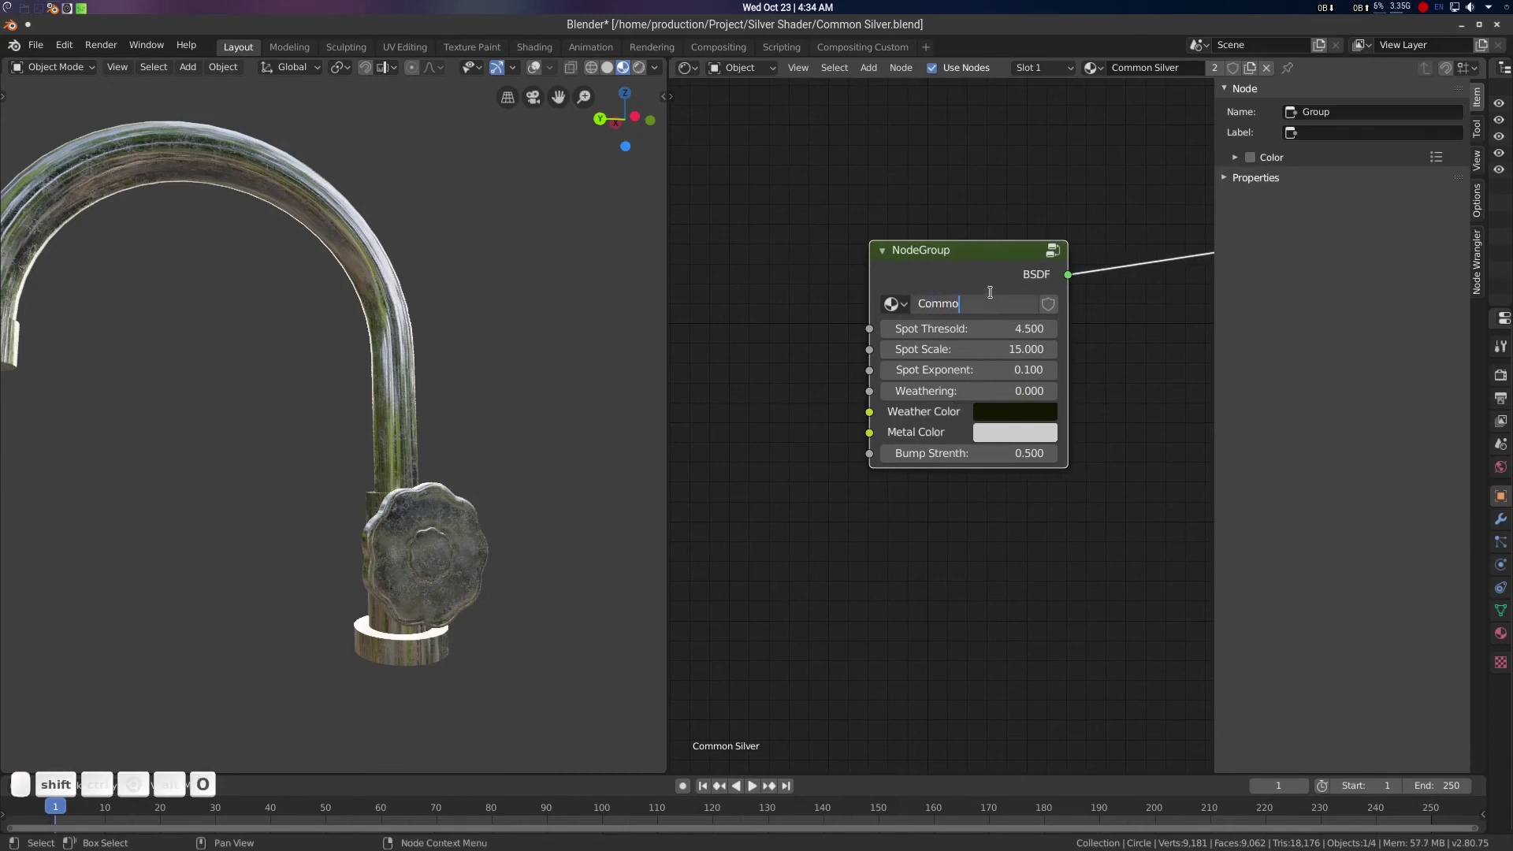
{"action": "type", "text": "n Silver'"}
{"action": "key", "text": "Return"}
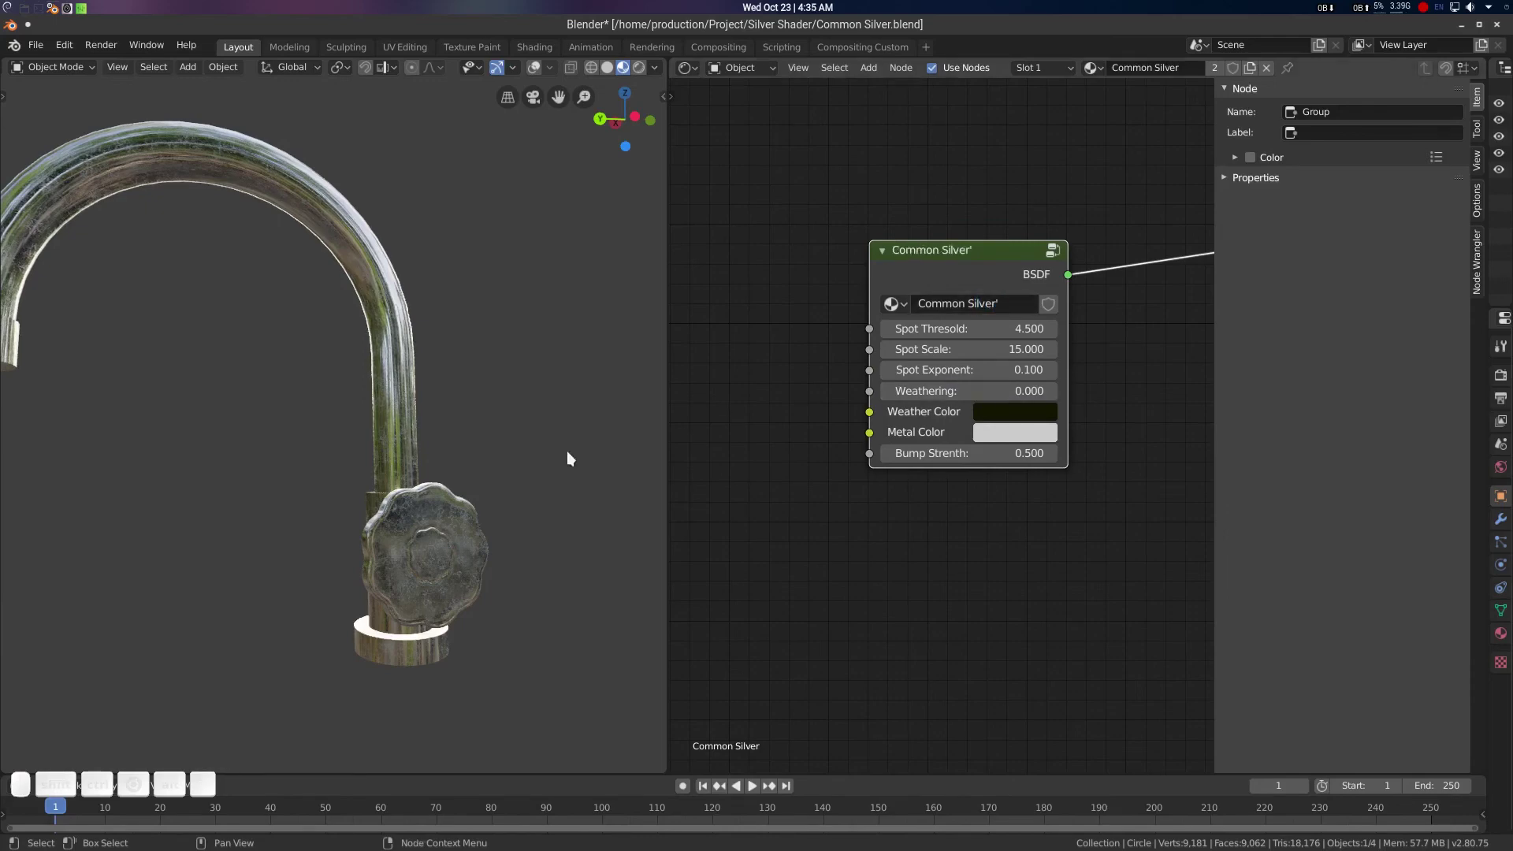
Try a different Spot Thresold value on the group node while watching the tap handle, and undo it
{"action": "scroll", "coordinate": [503, 427], "scroll_direction": "up", "scroll_amount": 2}
{"action": "middle_click_drag", "start_coordinate": [499, 444], "coordinate": [543, 442]}
{"action": "mouse_move", "coordinate": [1022, 328]}
{"action": "left_mouse_down"}
{"action": "mouse_move", "coordinate": [1182, 329]}
{"action": "mouse_move", "coordinate": [995, 329]}
{"action": "mouse_move", "coordinate": [1068, 329]}
{"action": "mouse_move", "coordinate": [968, 348]}
{"action": "left_mouse_up"}
{"action": "key", "text": "ctrl+z"}
{"action": "key", "text": "ctrl+z"}
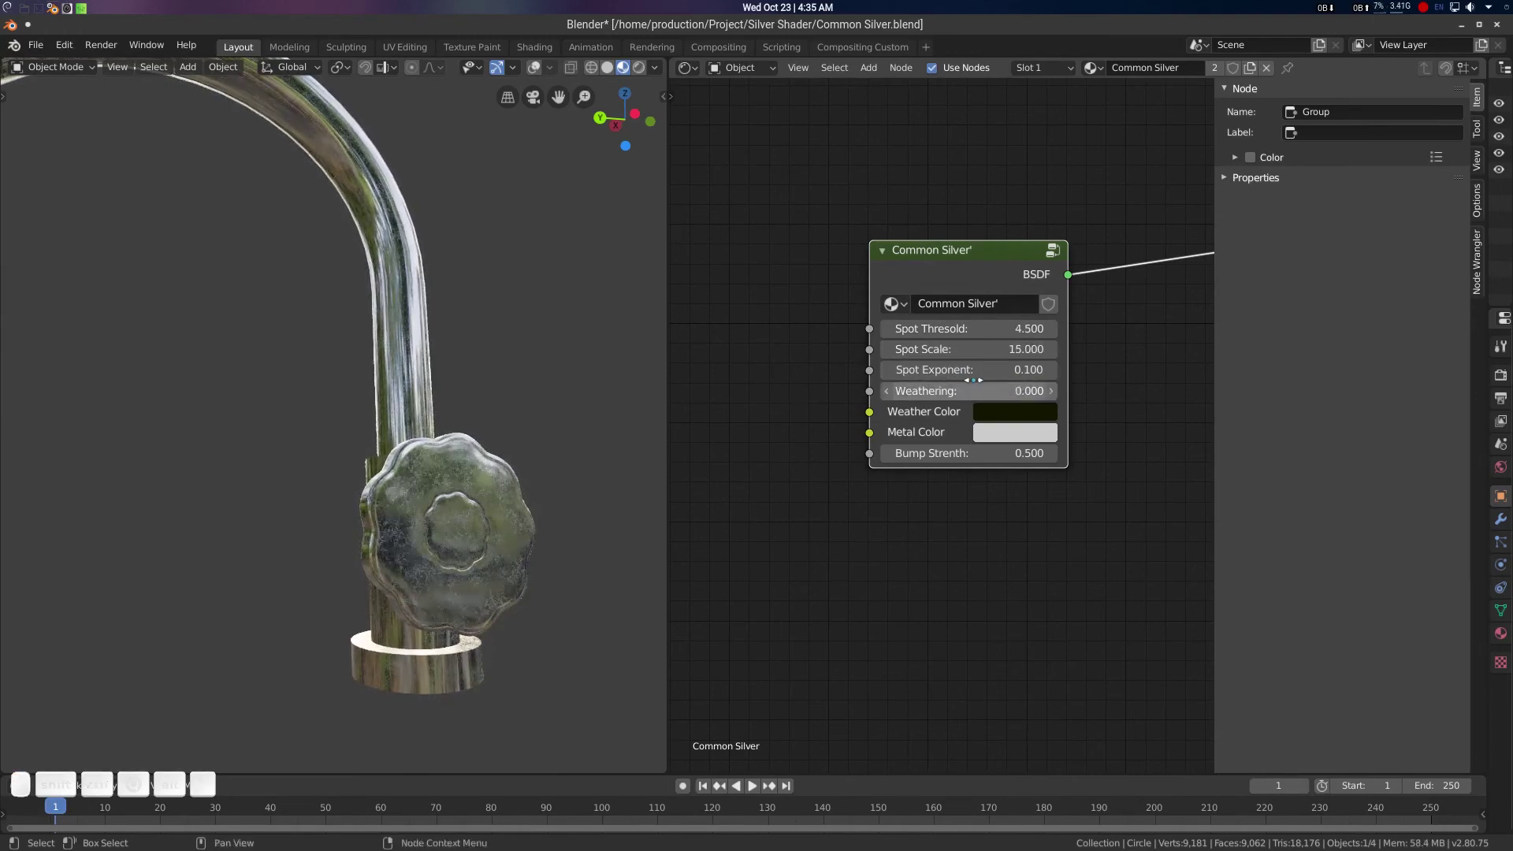
{"action": "key", "text": "ctrl+z"}
Try a Weathering value of 10.3 on the group node, undo it, and set Weathering to 8.9
{"action": "left_click_drag", "start_coordinate": [976, 390], "coordinate": [1040, 390]}
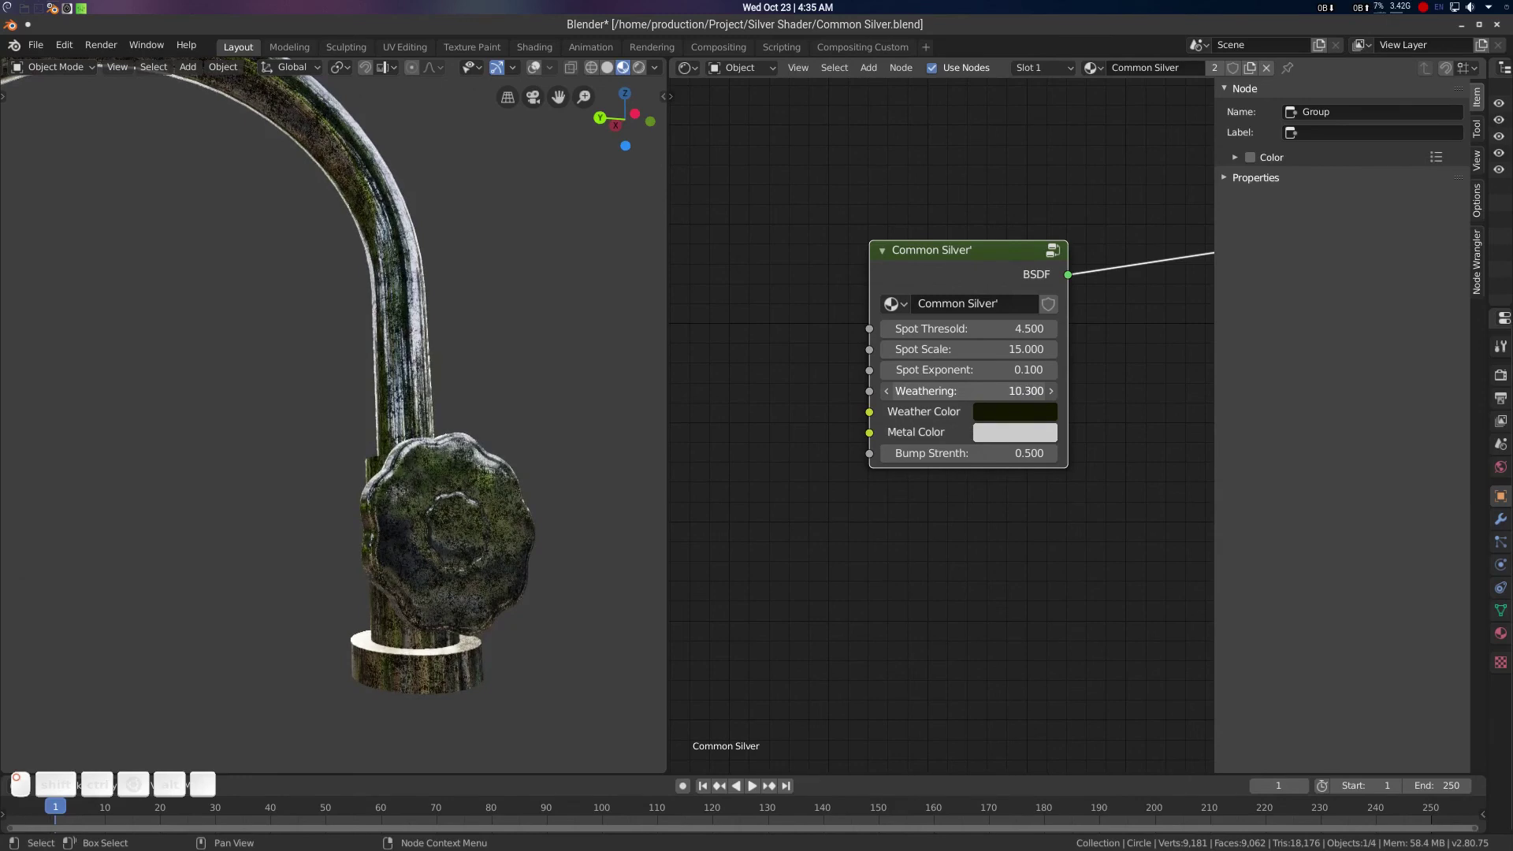
{"action": "key", "text": "ctrl+z"}
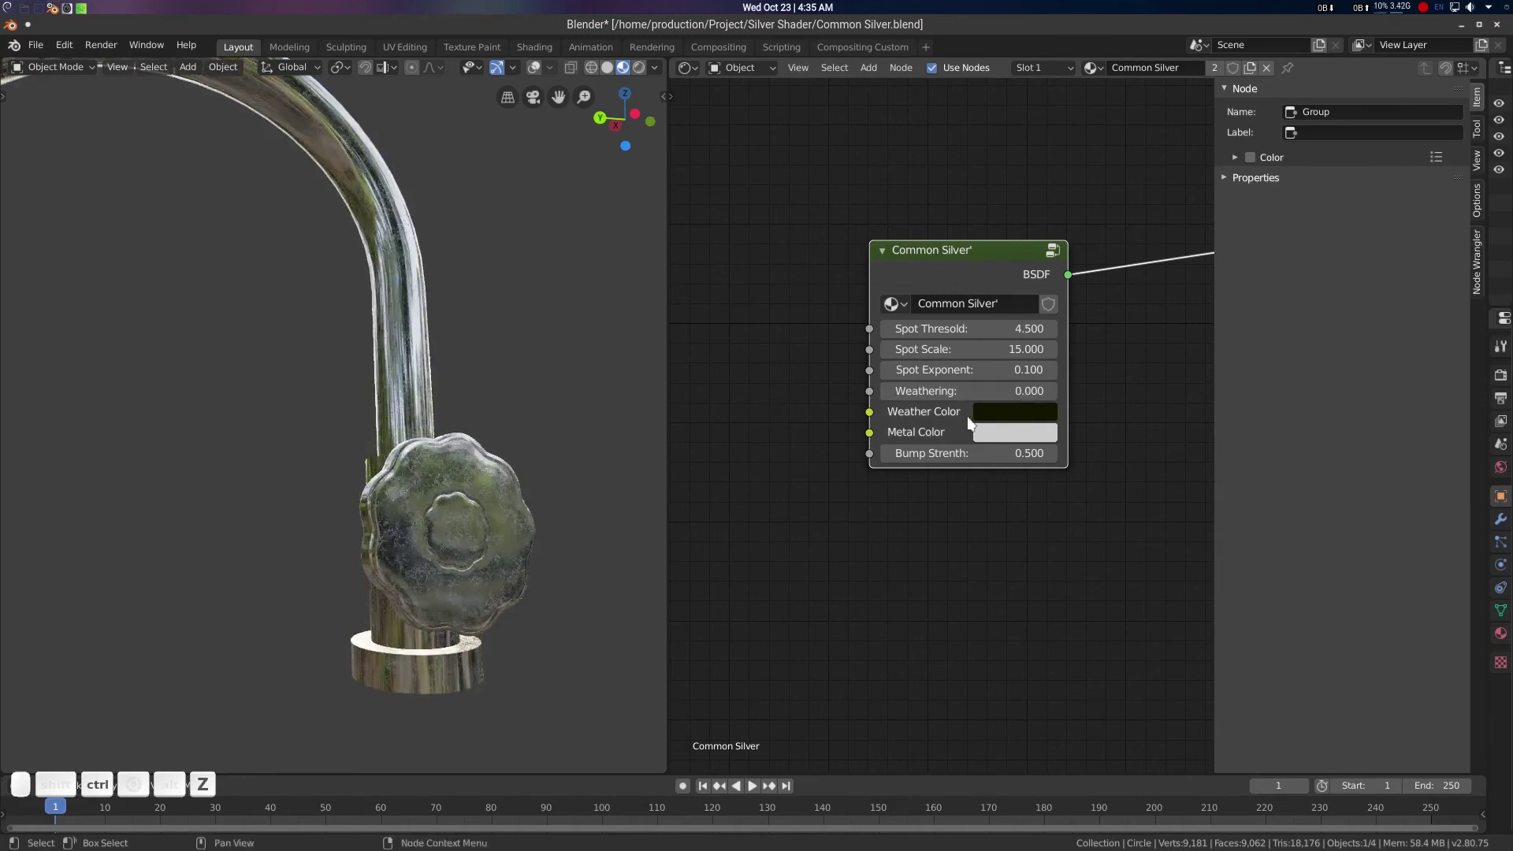
{"action": "left_click_drag", "start_coordinate": [990, 390], "coordinate": [1045, 390]}
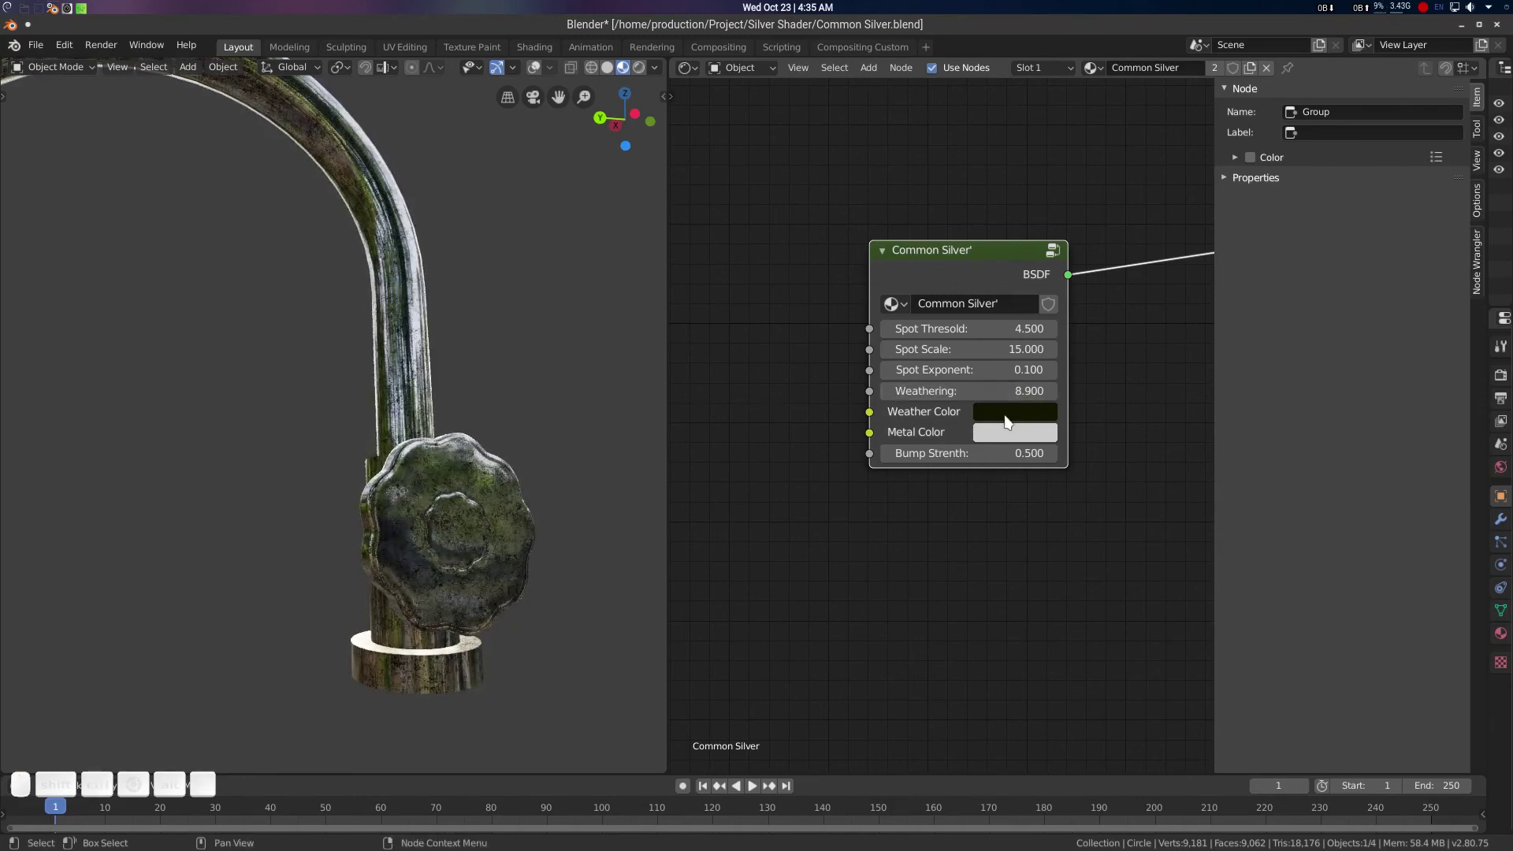
Try a golden Metal Color on the group node and undo it
{"action": "left_click", "coordinate": [1012, 438]}
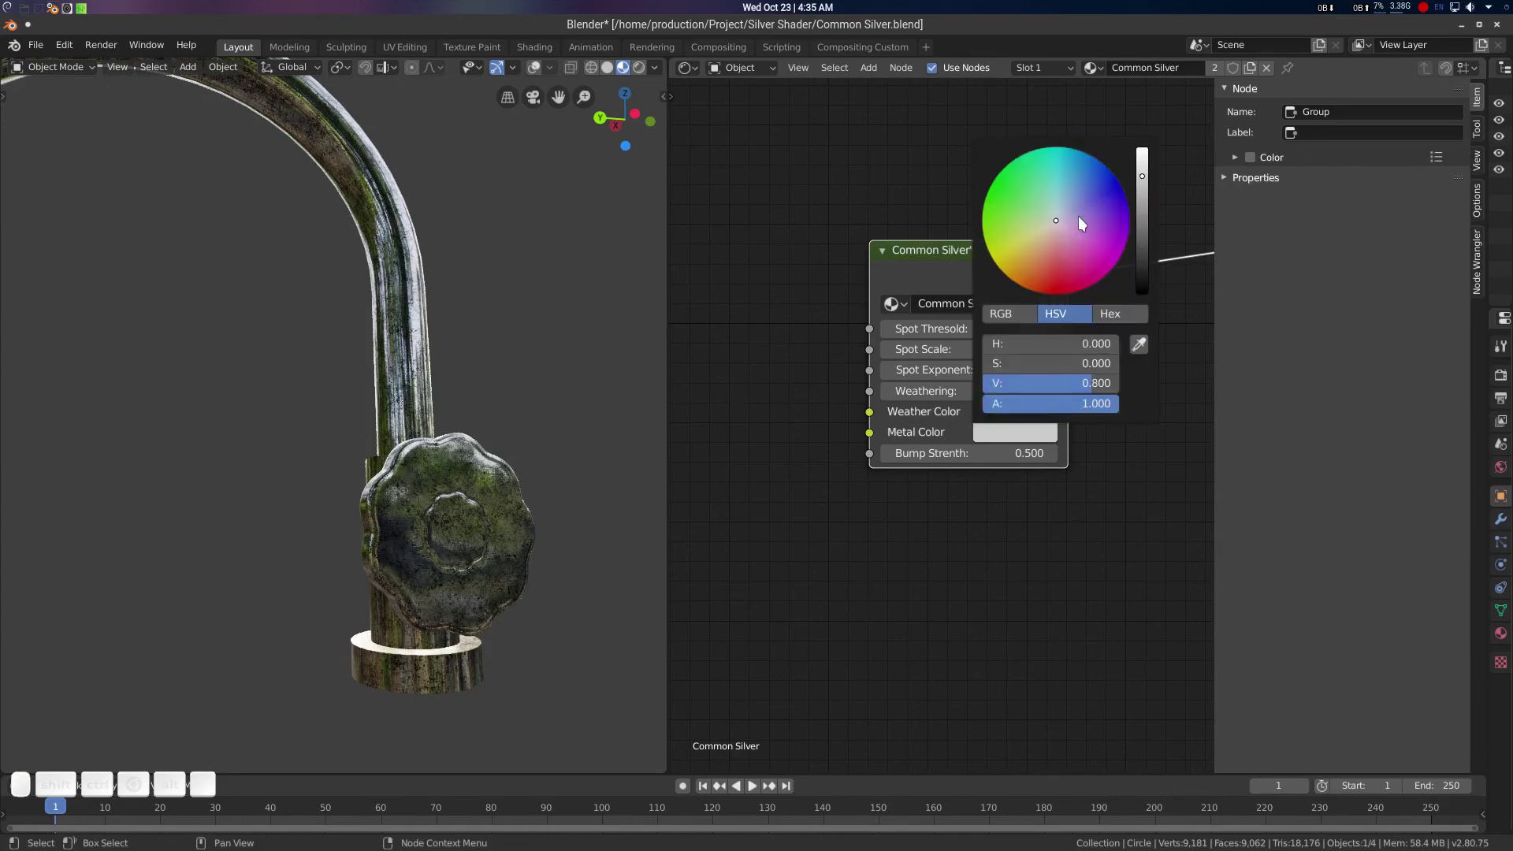
{"action": "mouse_move", "coordinate": [1081, 224]}
{"action": "left_mouse_down"}
{"action": "mouse_move", "coordinate": [1060, 222]}
{"action": "mouse_move", "coordinate": [1065, 236]}
{"action": "mouse_move", "coordinate": [1021, 218]}
{"action": "mouse_move", "coordinate": [1010, 263]}
{"action": "mouse_move", "coordinate": [1022, 254]}
{"action": "left_mouse_up"}
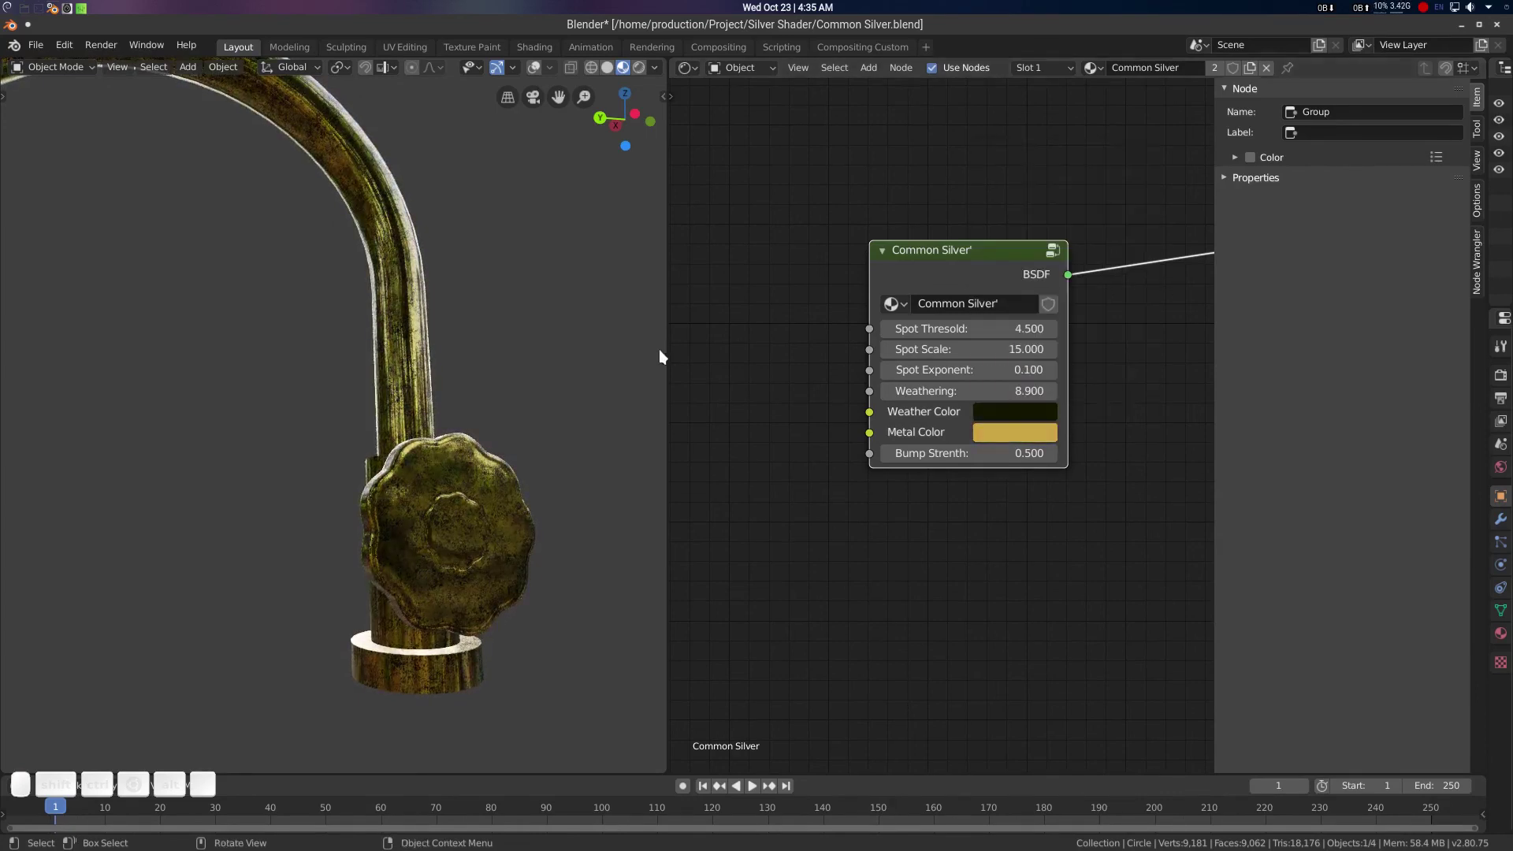
{"action": "key", "text": "ctrl+z"}
Try brighter and differently tinted Weather Color values on the group node and undo them
{"action": "left_click", "coordinate": [1018, 406]}
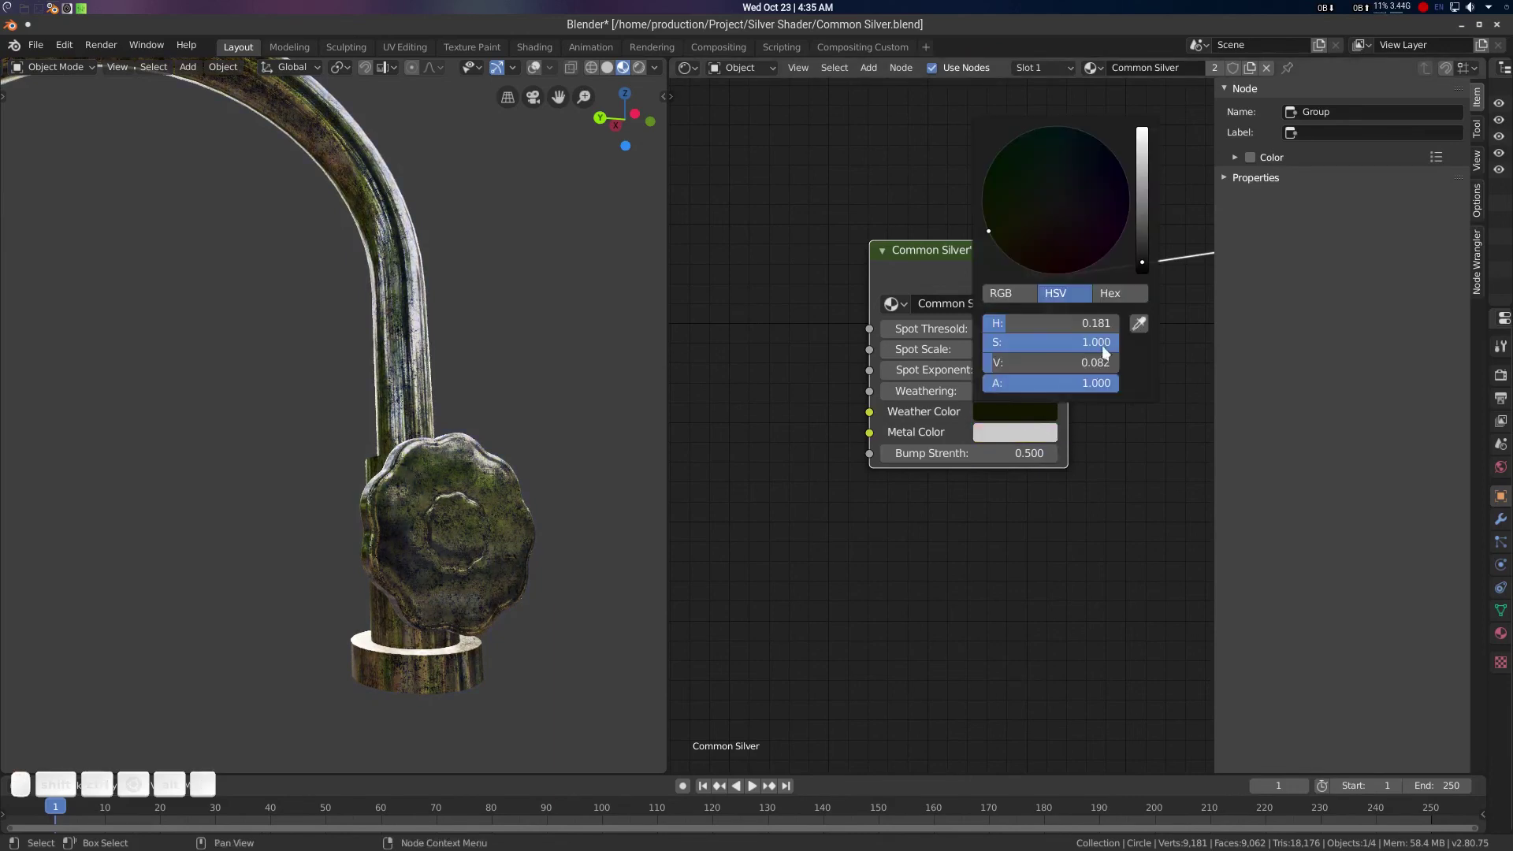
{"action": "left_click_drag", "start_coordinate": [1142, 236], "coordinate": [1142, 180]}
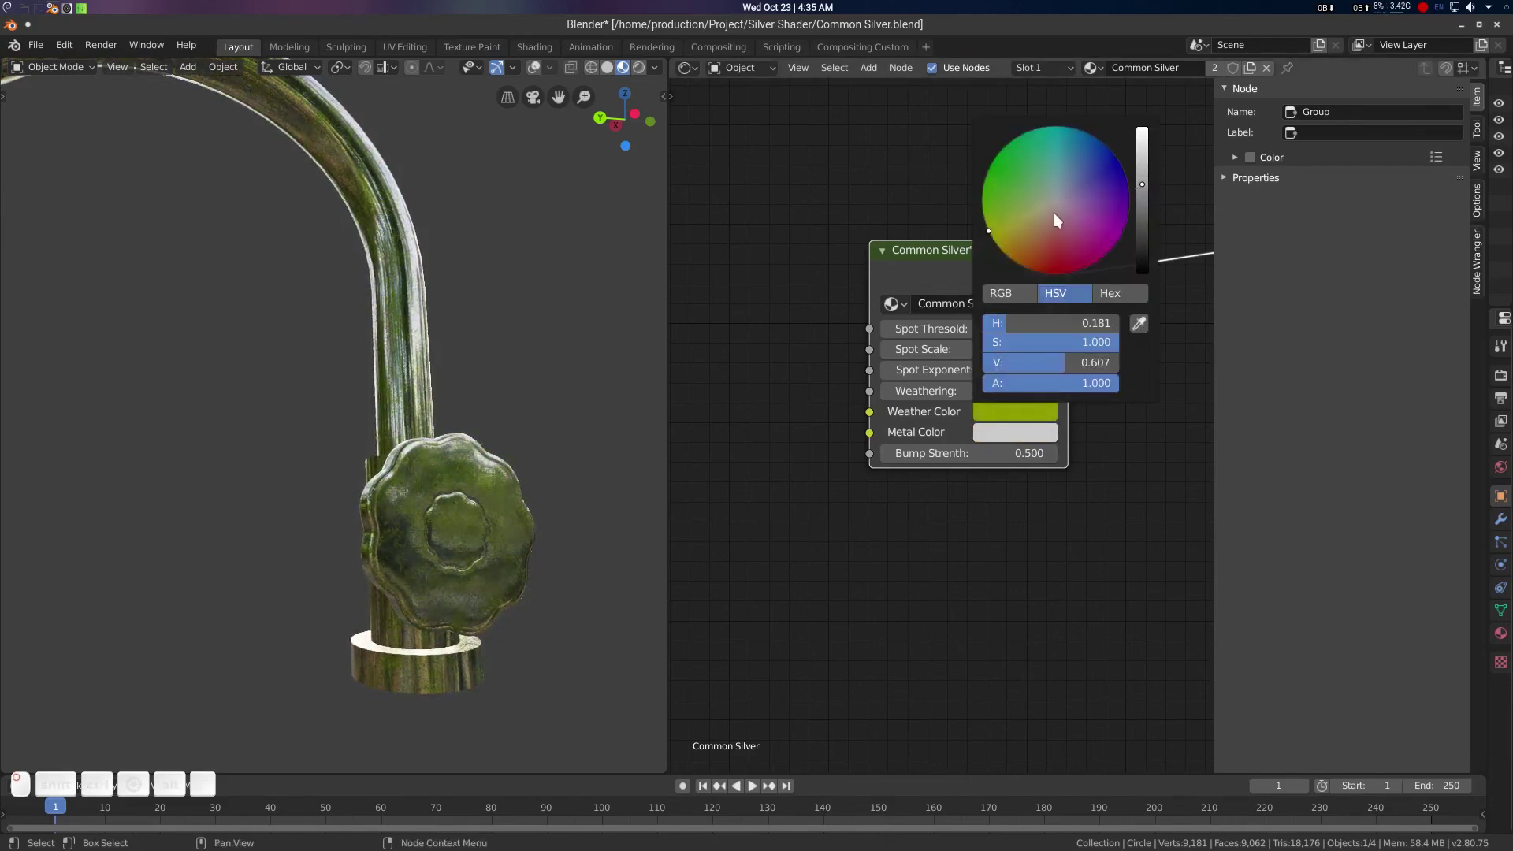
{"action": "mouse_move", "coordinate": [1055, 213]}
{"action": "left_mouse_down"}
{"action": "mouse_move", "coordinate": [1092, 184]}
{"action": "mouse_move", "coordinate": [1071, 248]}
{"action": "left_mouse_up"}
{"action": "left_click_drag", "start_coordinate": [1146, 209], "coordinate": [1132, 277]}
{"action": "key", "text": "ctrl+z"}
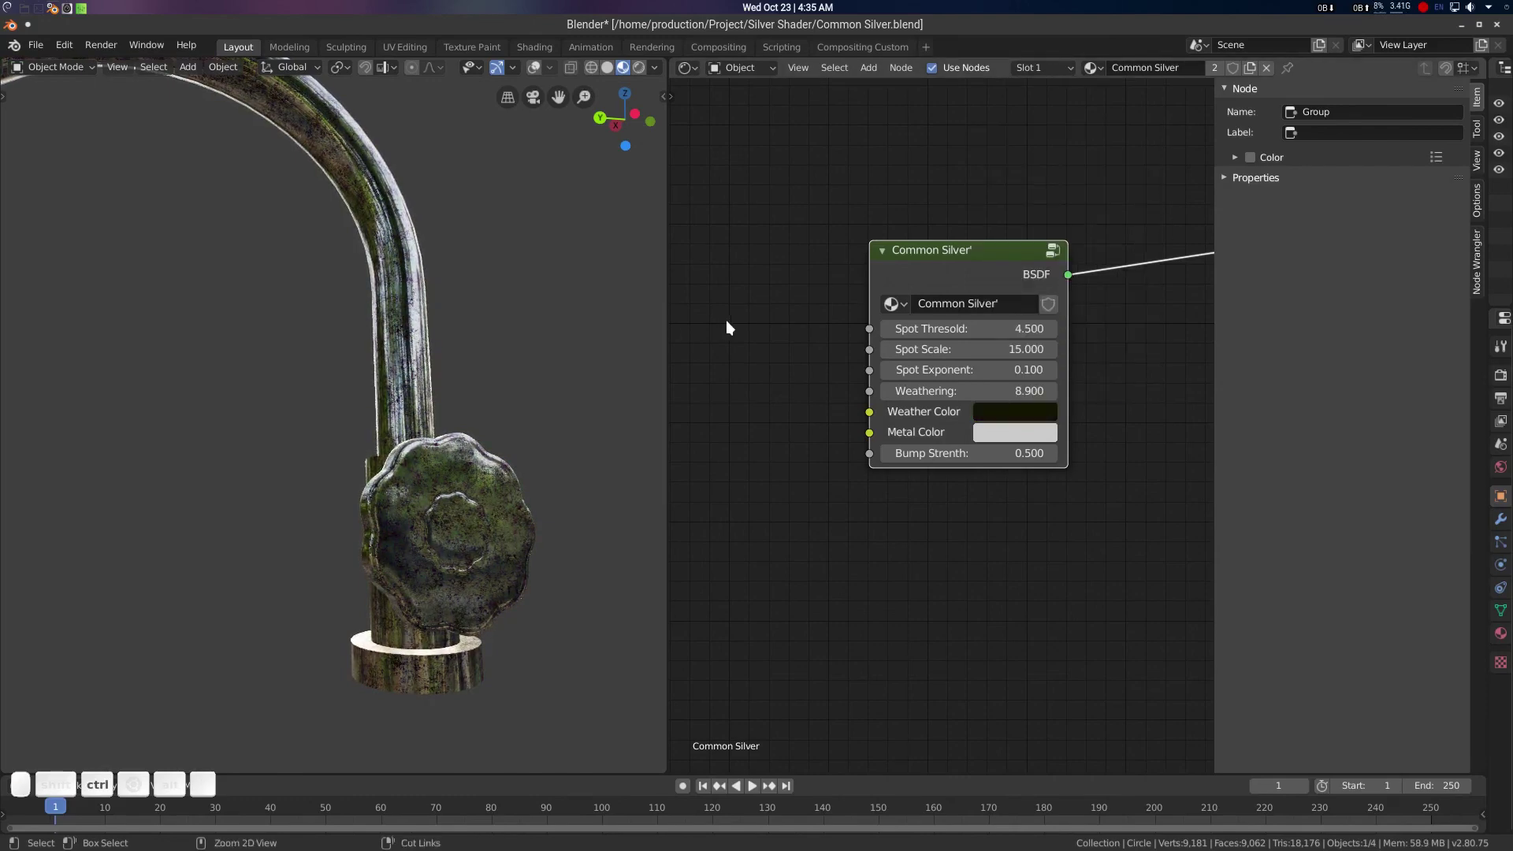
Undo the Weathering changes back to 0 and redo one so that Weathering is 7.1
{"action": "key", "text": "ctrl+z"}
{"action": "key", "text": "ctrl+z"}
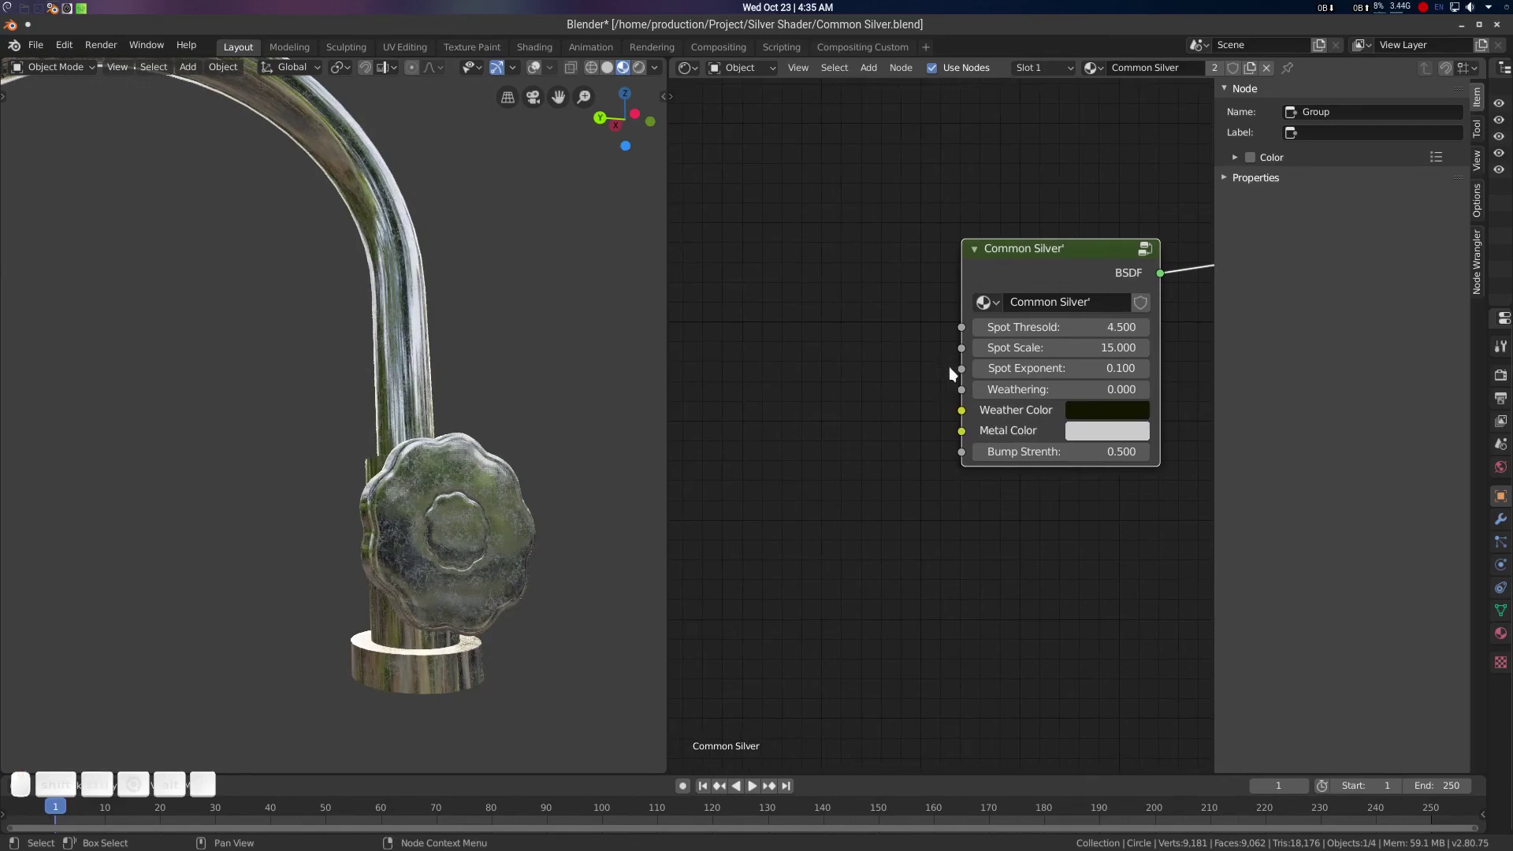
{"action": "key", "text": "ctrl+shift+z"}
Add a ColorRamp node before the group and connect its Color output to the Weather Color input
{"action": "key", "text": "shift+a"}
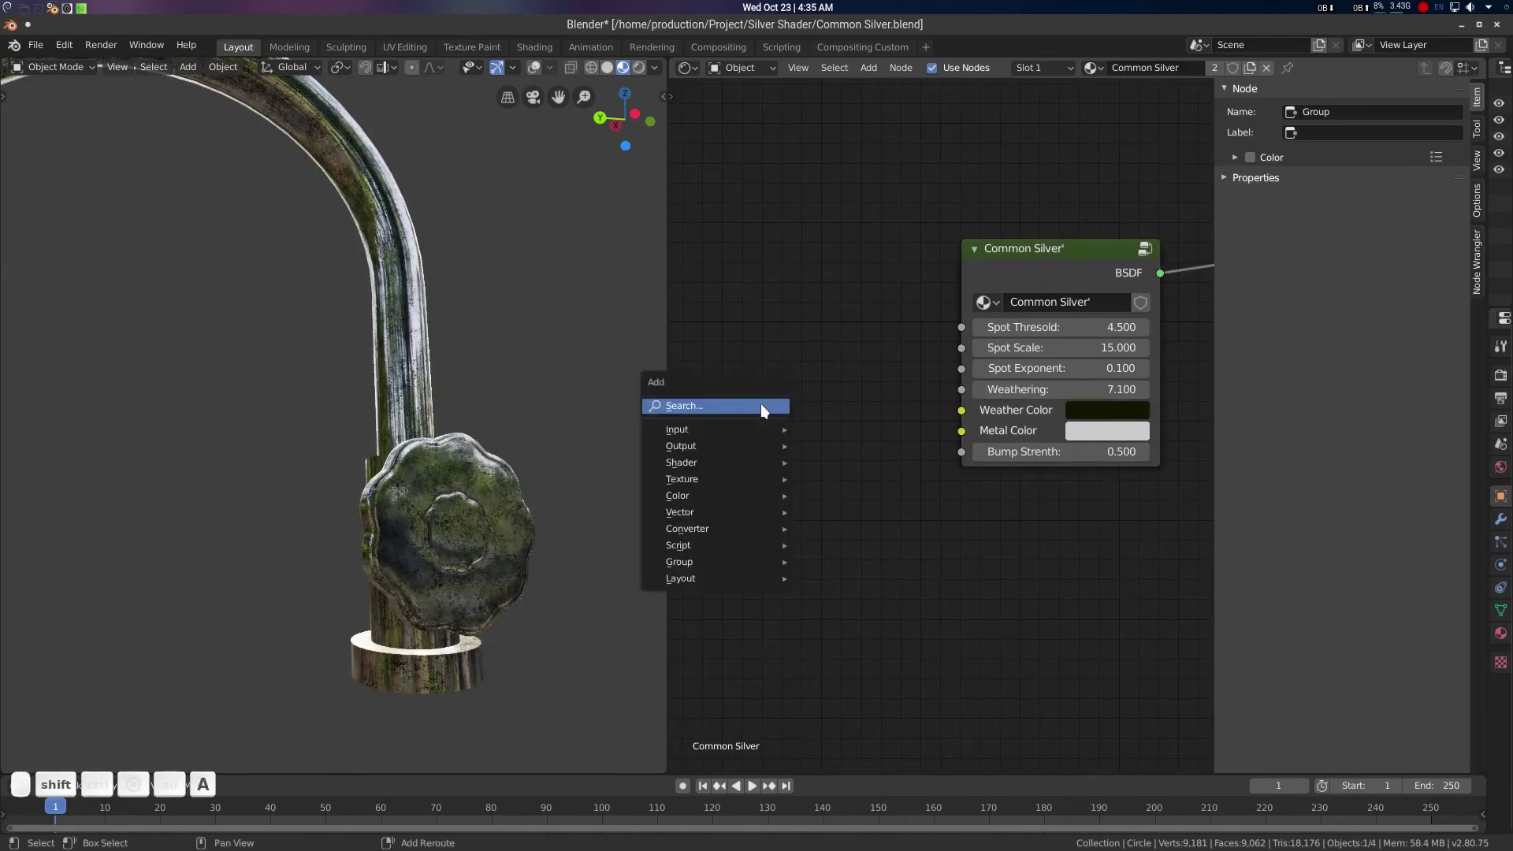
{"action": "left_click", "coordinate": [759, 404]}
{"action": "type", "text": "colorramp"}
{"action": "key", "text": "Return"}
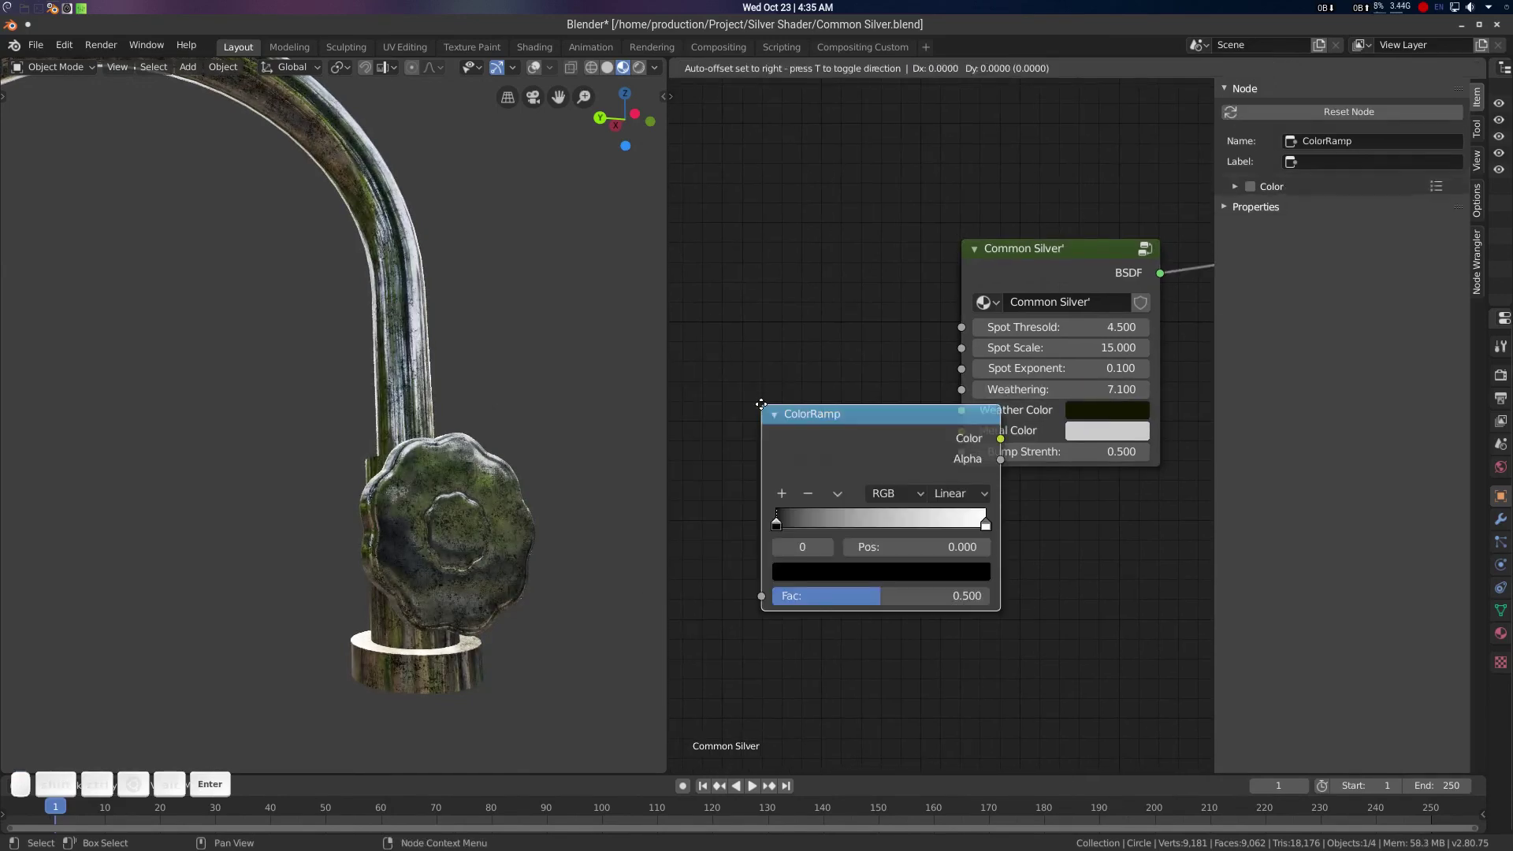
{"action": "left_click", "coordinate": [1154, 378]}
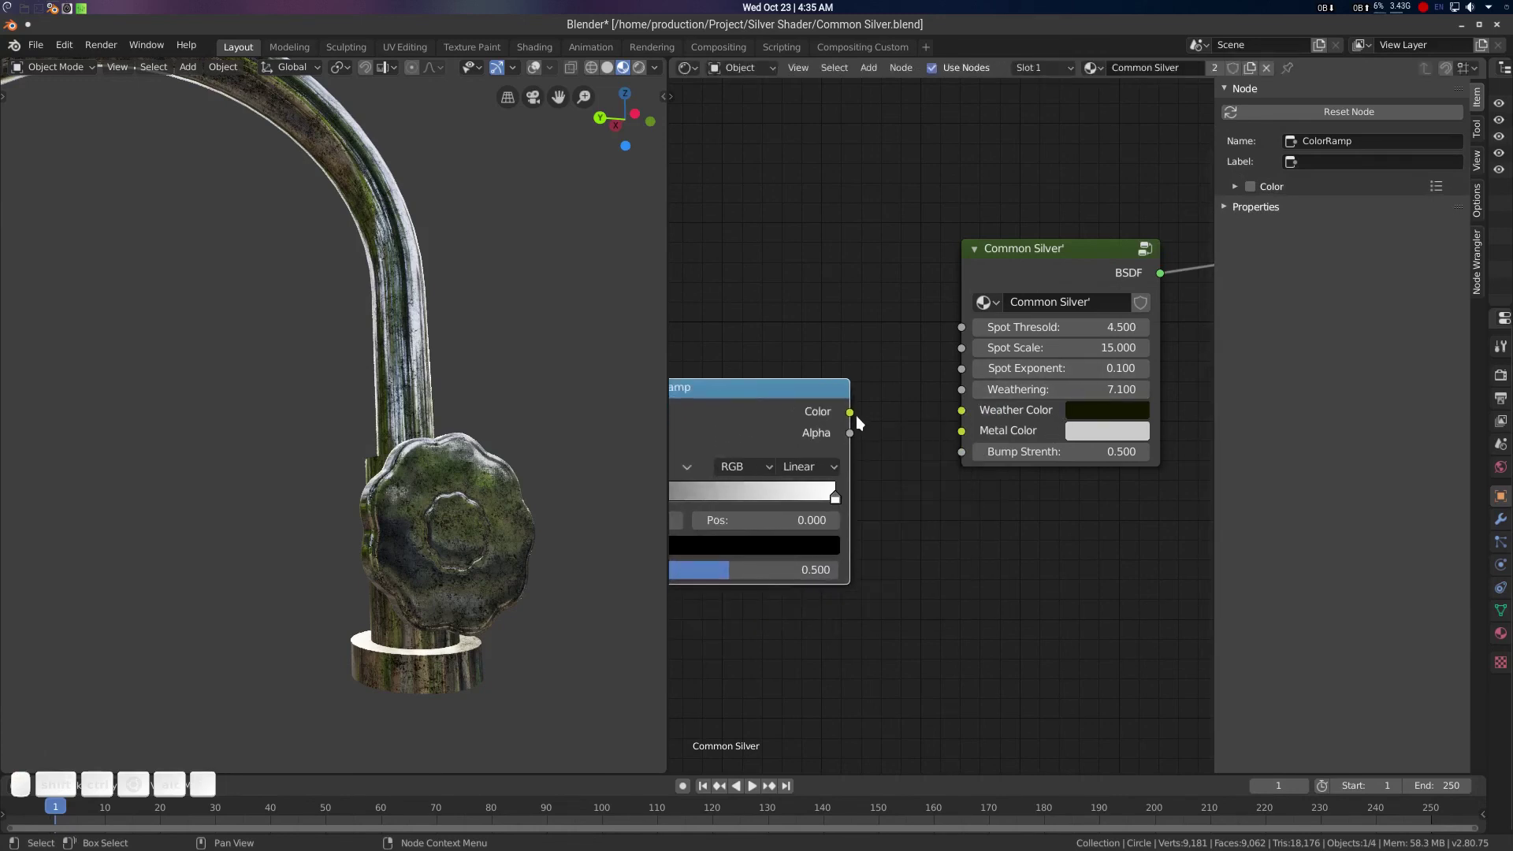
{"action": "left_click_drag", "start_coordinate": [850, 412], "coordinate": [960, 419]}
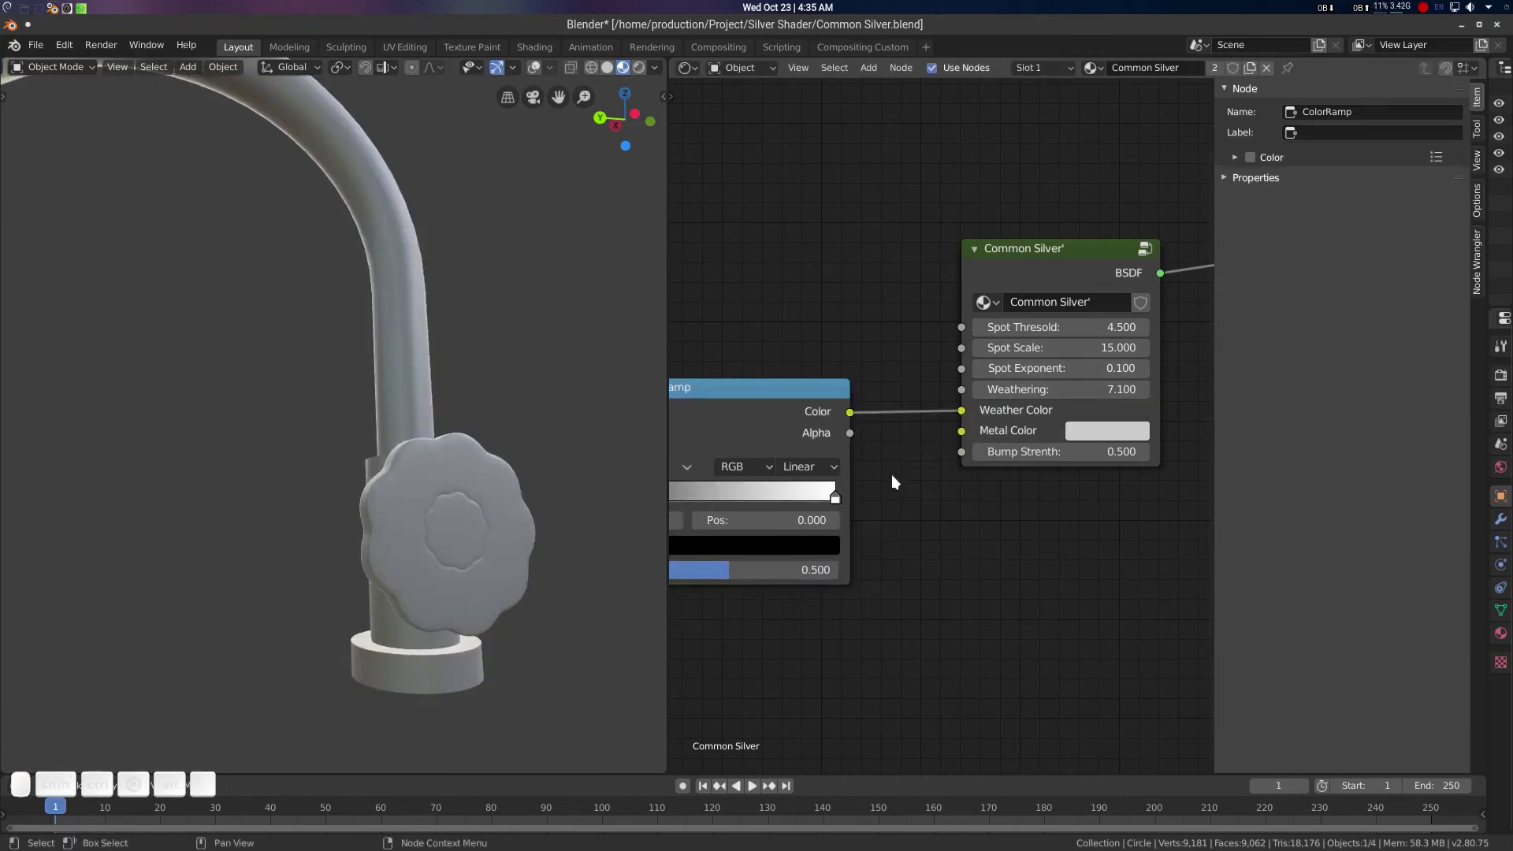
Give the ColorRamp's first stop a dark red colour with hue 0.016, saturation 0.952 and value 0.215
{"action": "middle_click_drag", "start_coordinate": [976, 468], "coordinate": [1188, 425]}
{"action": "left_click_drag", "start_coordinate": [844, 453], "coordinate": [840, 454]}
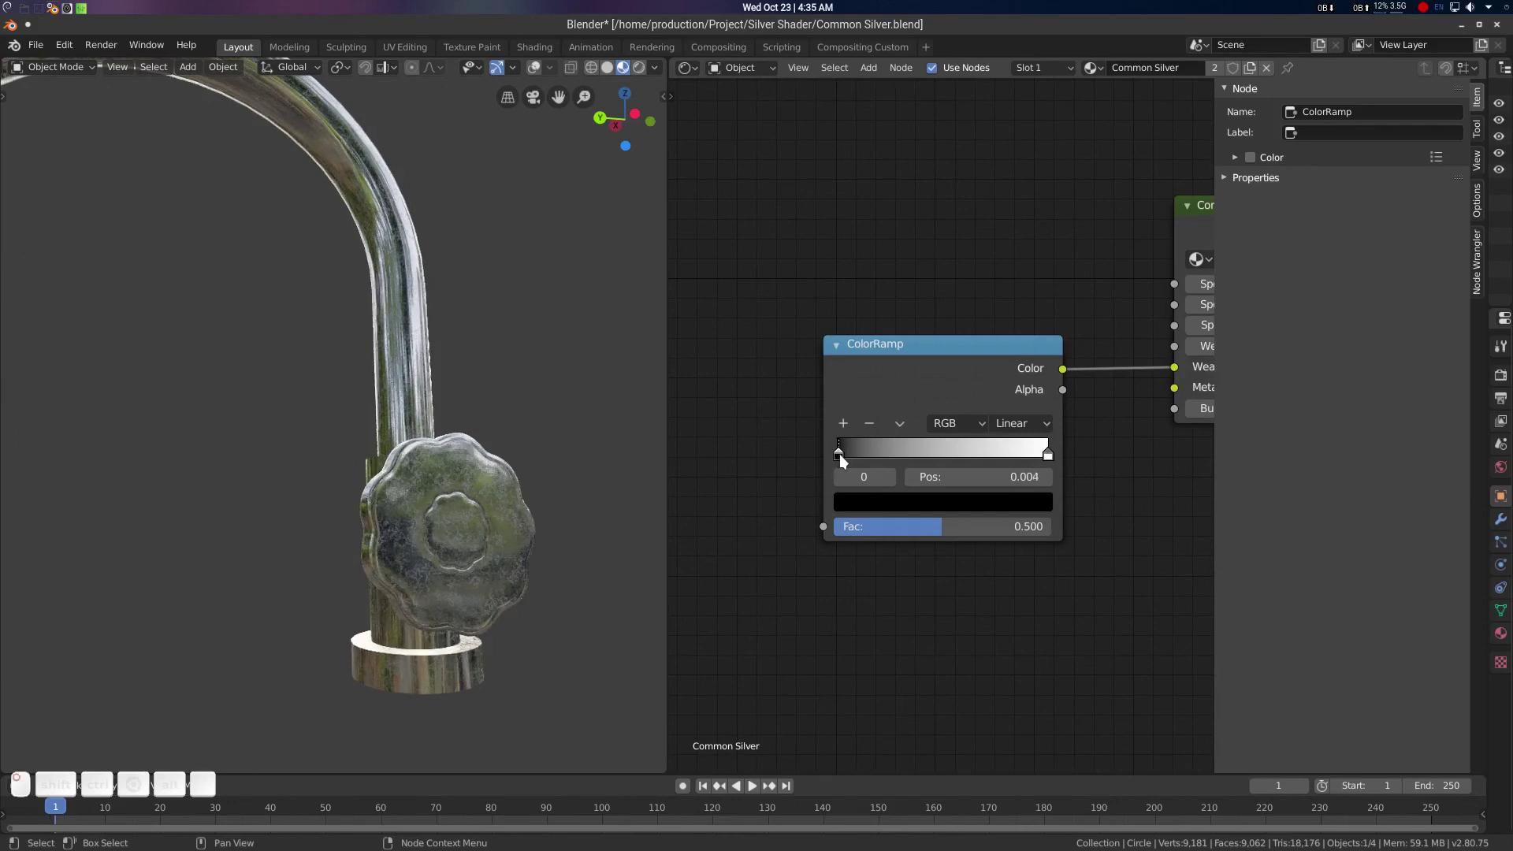
{"action": "left_click", "coordinate": [898, 499]}
{"action": "mouse_move", "coordinate": [1012, 282]}
{"action": "left_mouse_down"}
{"action": "mouse_move", "coordinate": [1004, 271]}
{"action": "mouse_move", "coordinate": [903, 329]}
{"action": "mouse_move", "coordinate": [910, 360]}
{"action": "left_mouse_up"}
{"action": "left_click_drag", "start_coordinate": [1009, 277], "coordinate": [1004, 332]}
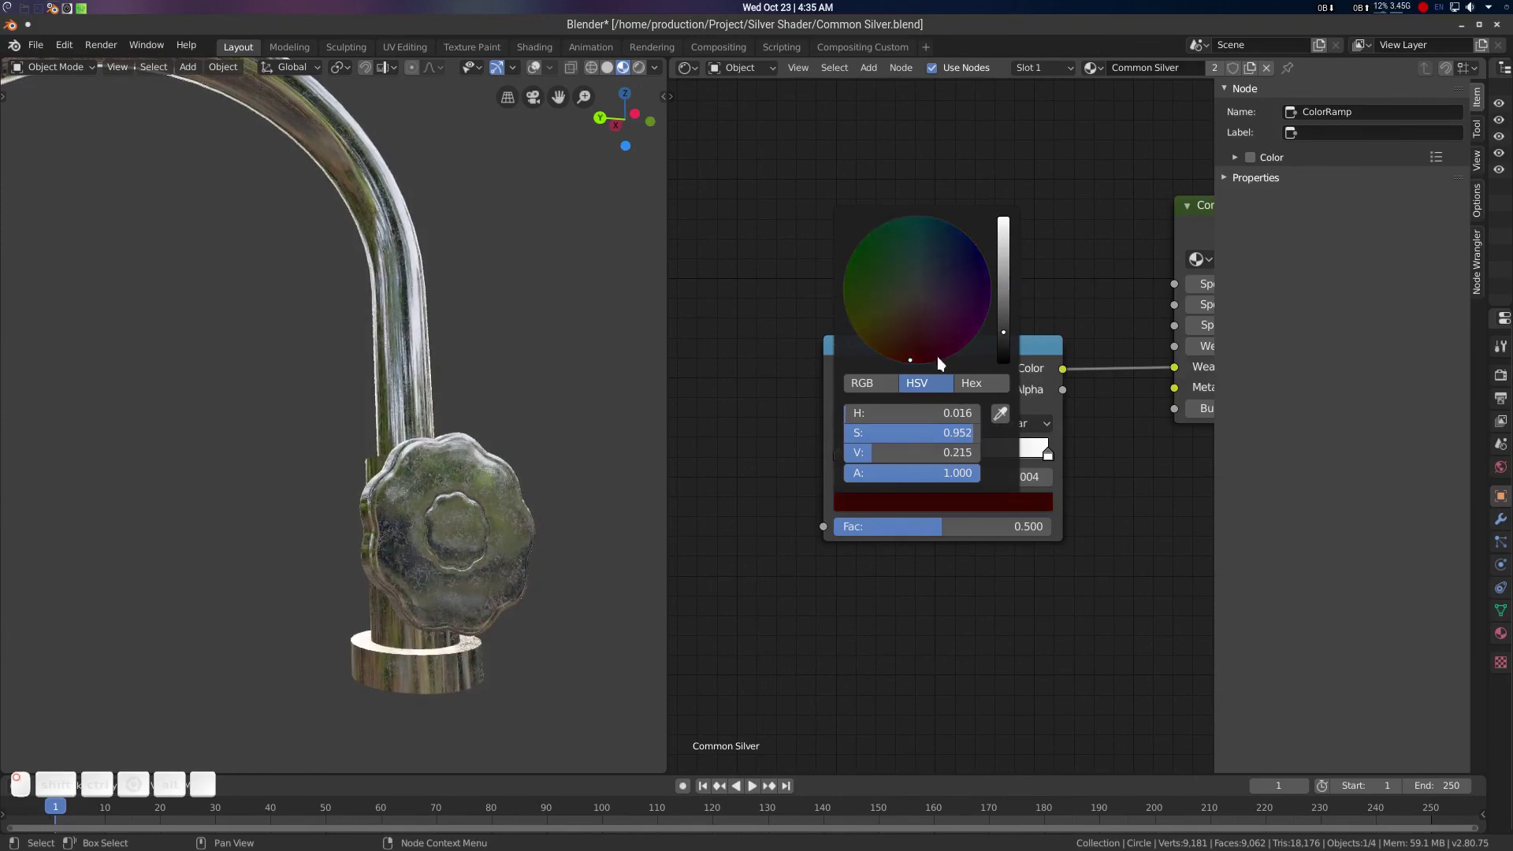
Give the ColorRamp's end stop a green colour with hue 0.236, saturation 0.588 and value 0.720
{"action": "left_click", "coordinate": [1049, 457]}
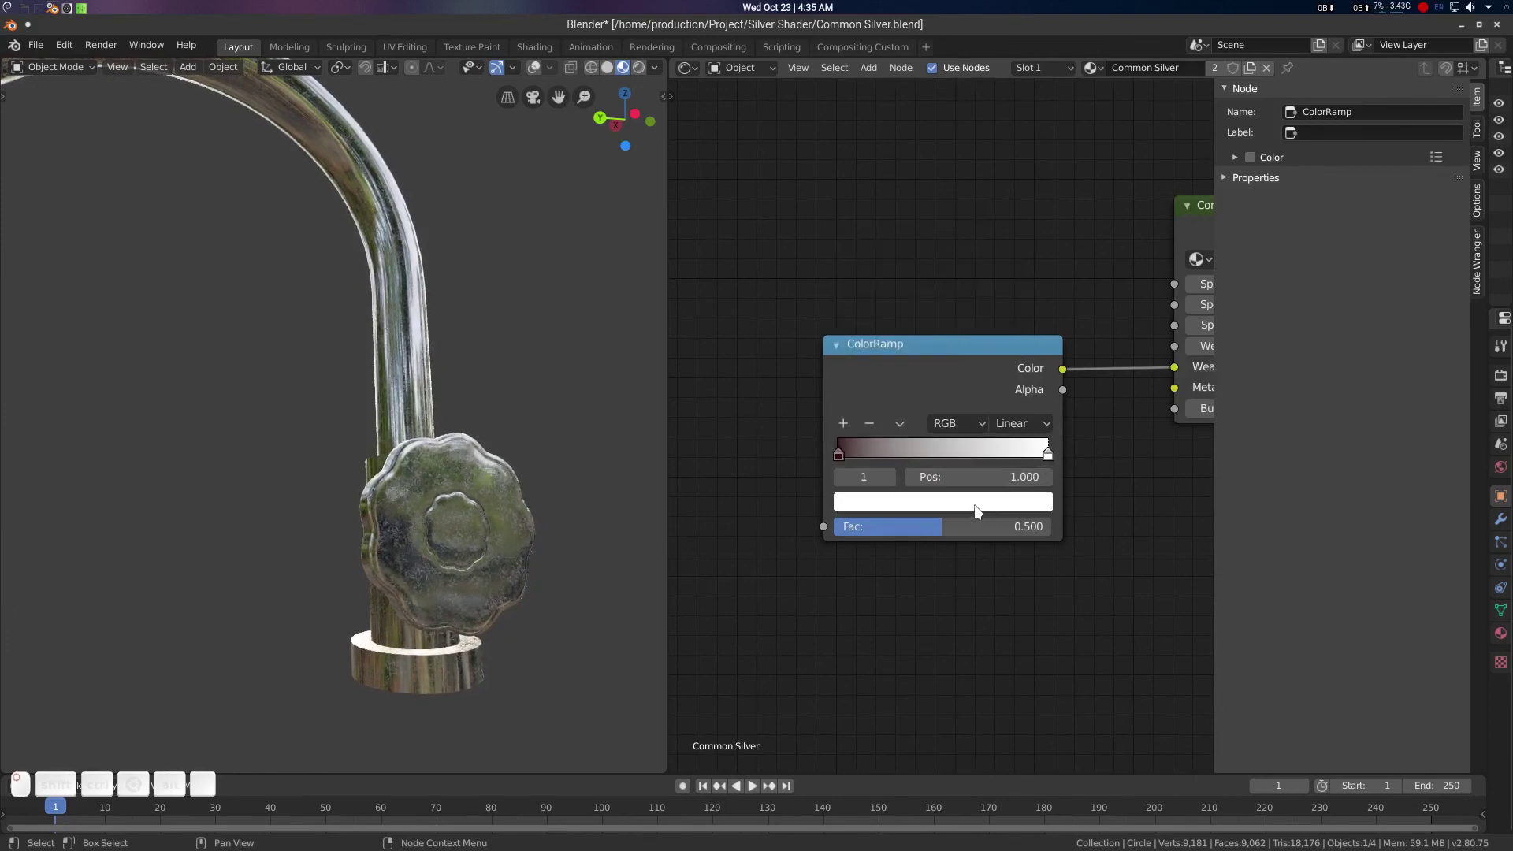
{"action": "left_click", "coordinate": [979, 502]}
{"action": "mouse_move", "coordinate": [943, 292]}
{"action": "left_mouse_down"}
{"action": "mouse_move", "coordinate": [925, 356]}
{"action": "mouse_move", "coordinate": [873, 293]}
{"action": "left_mouse_up"}
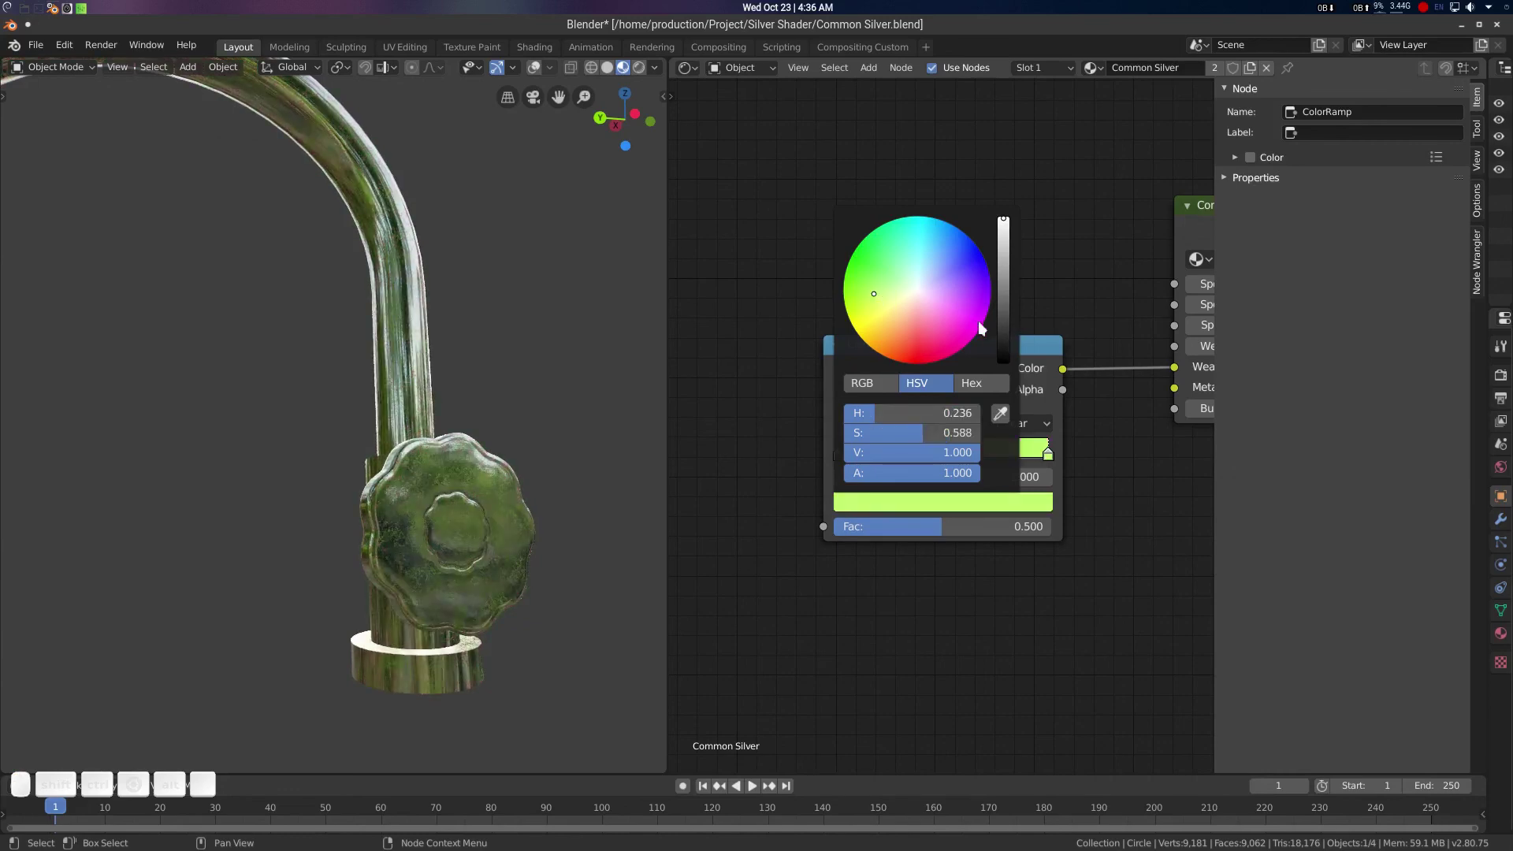
{"action": "left_click_drag", "start_coordinate": [1002, 223], "coordinate": [1003, 257]}
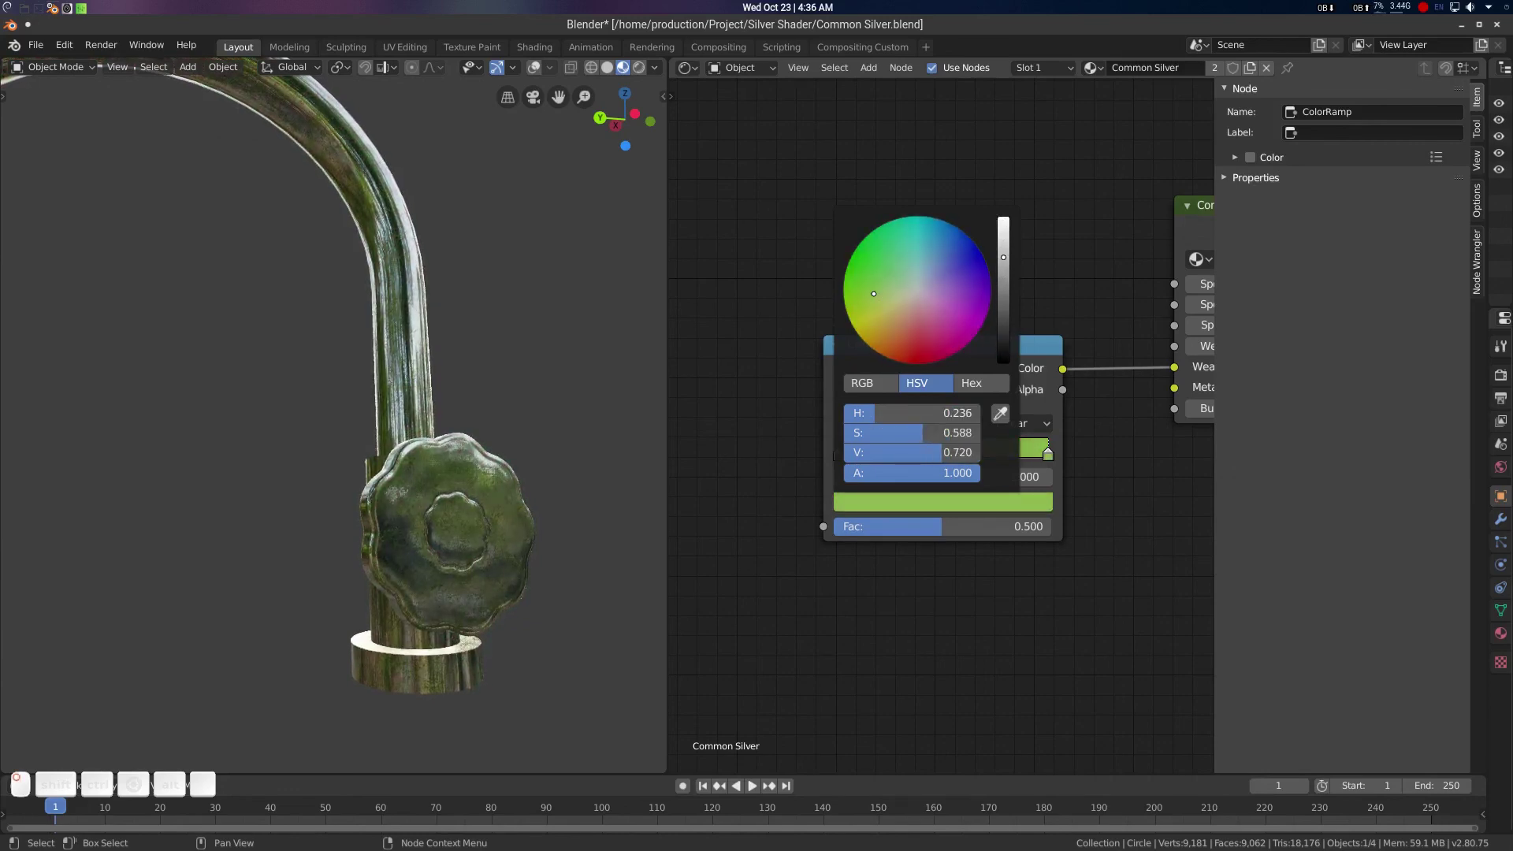
Rearrange the ColorRamp stops so the green stop lies before the dark red one, at position 0.180
{"action": "left_click_drag", "start_coordinate": [1047, 454], "coordinate": [946, 462]}
{"action": "mouse_move", "coordinate": [844, 457]}
{"action": "left_mouse_down"}
{"action": "mouse_move", "coordinate": [976, 453]}
{"action": "mouse_move", "coordinate": [860, 464]}
{"action": "left_mouse_up"}
{"action": "right_click", "coordinate": [816, 455]}
{"action": "scroll", "coordinate": [541, 476], "scroll_direction": "up", "scroll_amount": 8}
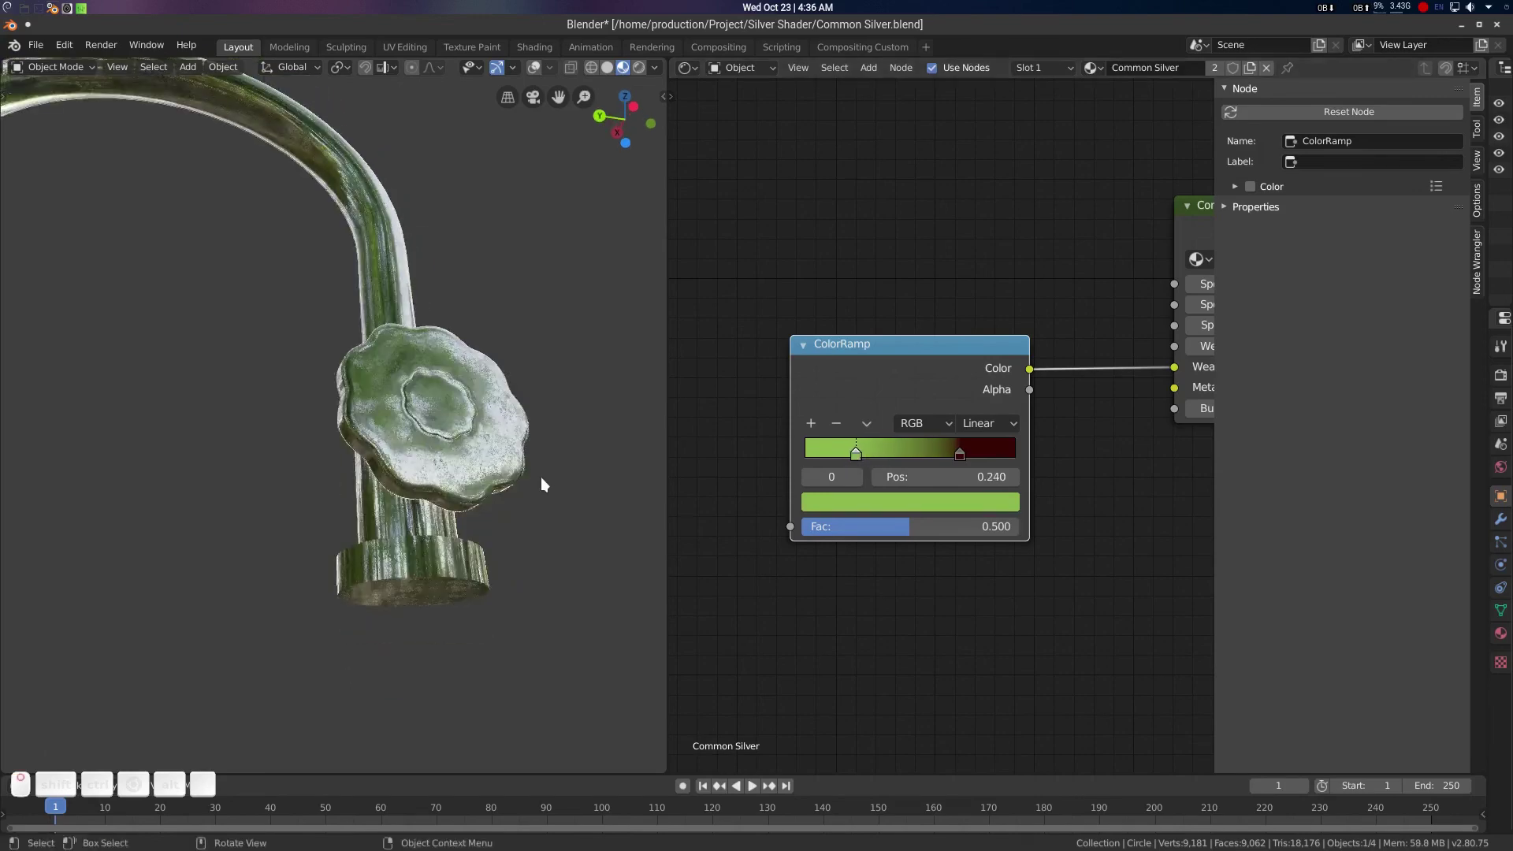
{"action": "scroll", "coordinate": [544, 480], "scroll_direction": "up", "scroll_amount": 3}
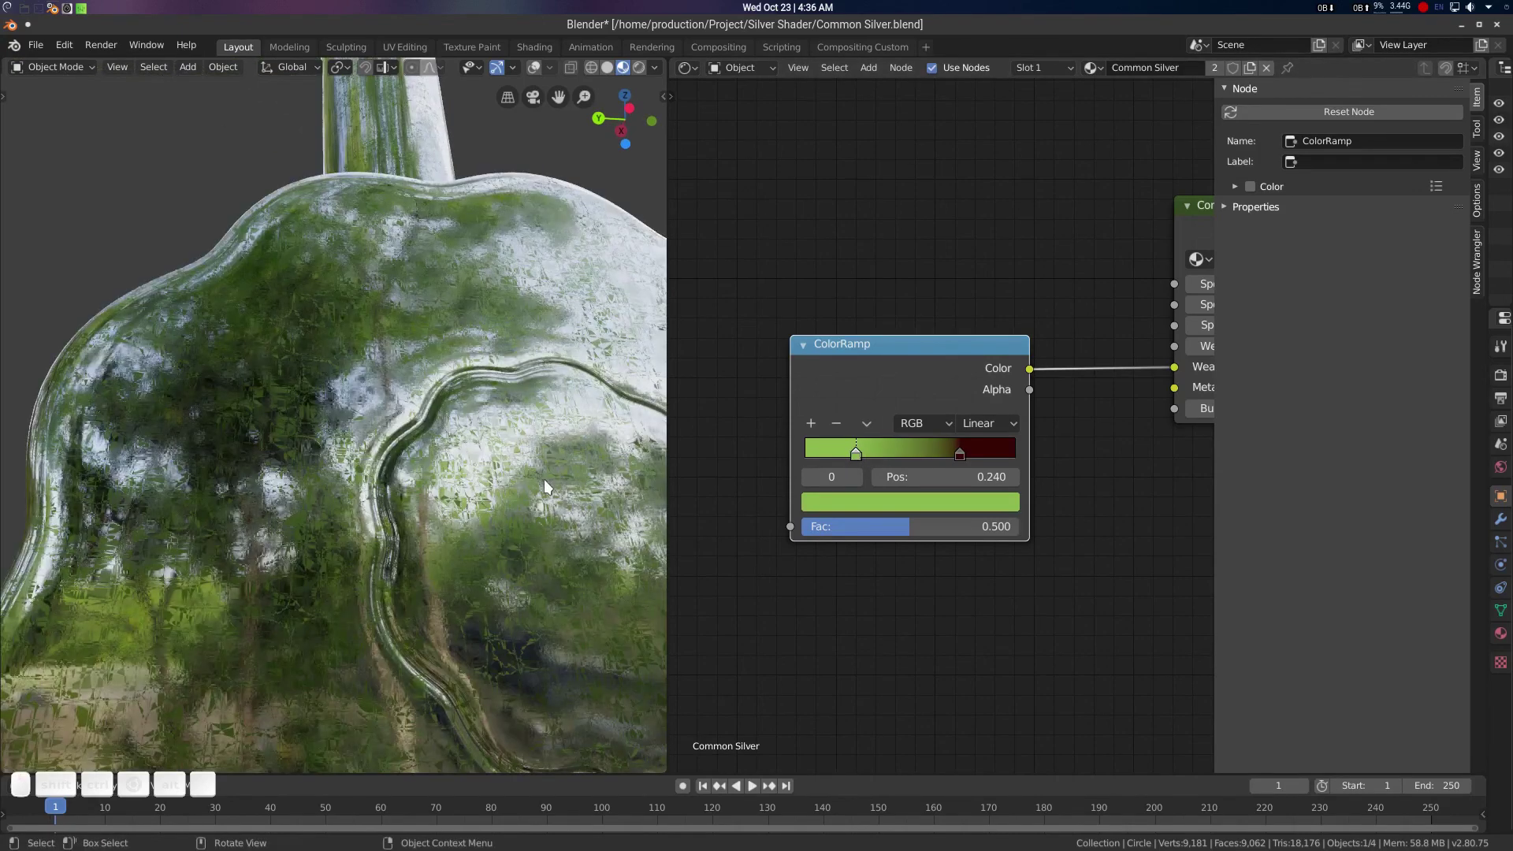
{"action": "mouse_move", "coordinate": [857, 453]}
{"action": "left_mouse_down"}
{"action": "mouse_move", "coordinate": [818, 454]}
{"action": "mouse_move", "coordinate": [919, 452]}
{"action": "mouse_move", "coordinate": [844, 457]}
{"action": "left_mouse_up"}
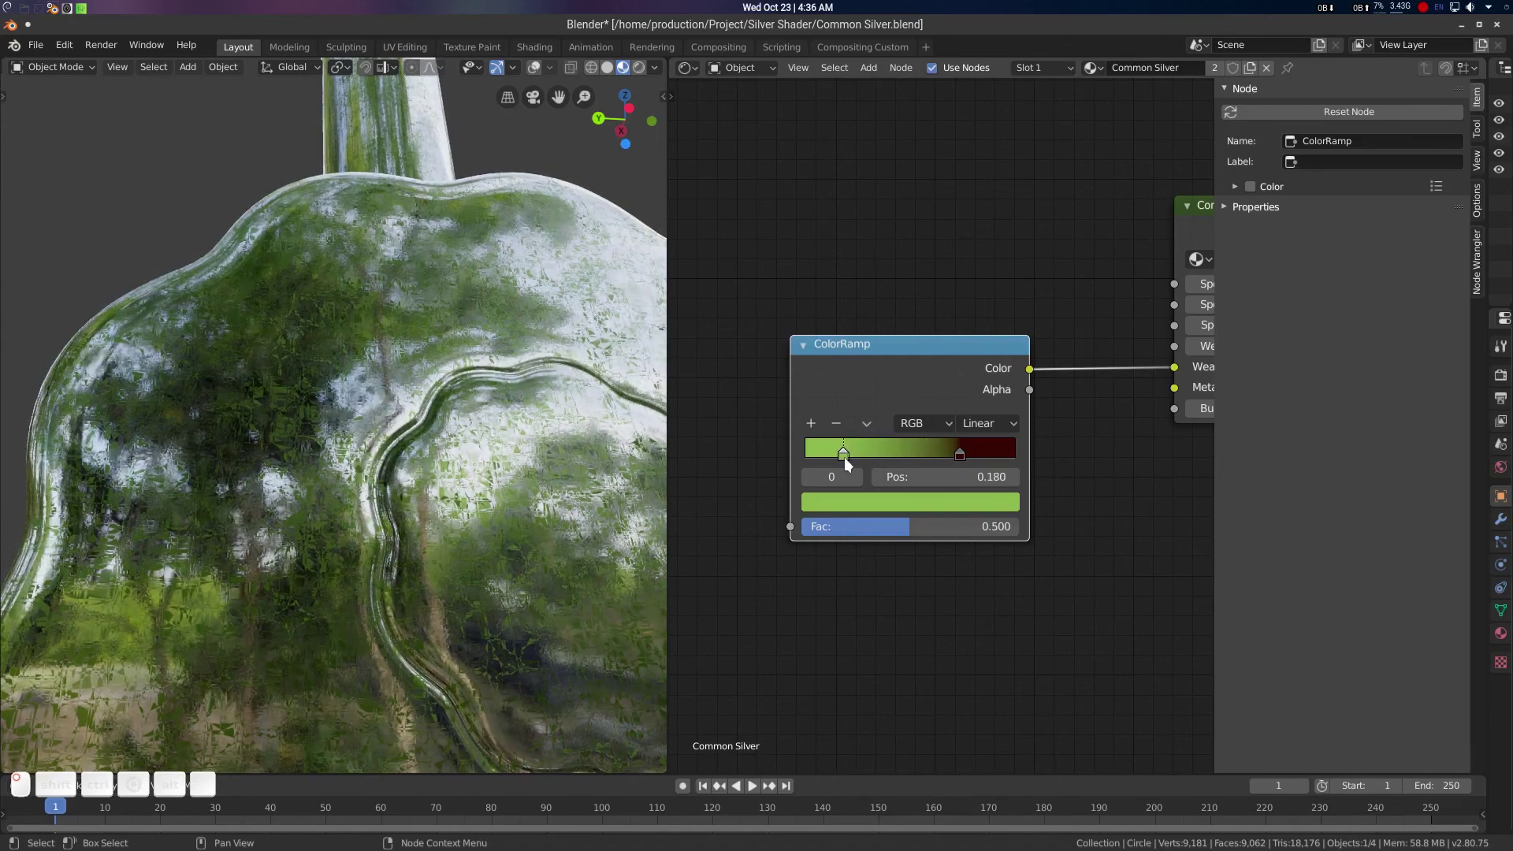
Darken the ColorRamp's green stop and check the weathering on the whole tap and its handle
{"action": "left_click", "coordinate": [863, 505]}
{"action": "mouse_move", "coordinate": [972, 290]}
{"action": "left_mouse_down"}
{"action": "mouse_move", "coordinate": [971, 333]}
{"action": "mouse_move", "coordinate": [974, 315]}
{"action": "left_mouse_up"}
{"action": "scroll", "coordinate": [399, 412], "scroll_direction": "down", "scroll_amount": 8}
{"action": "middle_click_drag", "start_coordinate": [398, 412], "coordinate": [446, 423]}
{"action": "scroll", "coordinate": [487, 446], "scroll_direction": "down", "scroll_amount": 4}
{"action": "middle_click_drag", "start_coordinate": [1108, 351], "coordinate": [807, 344]}
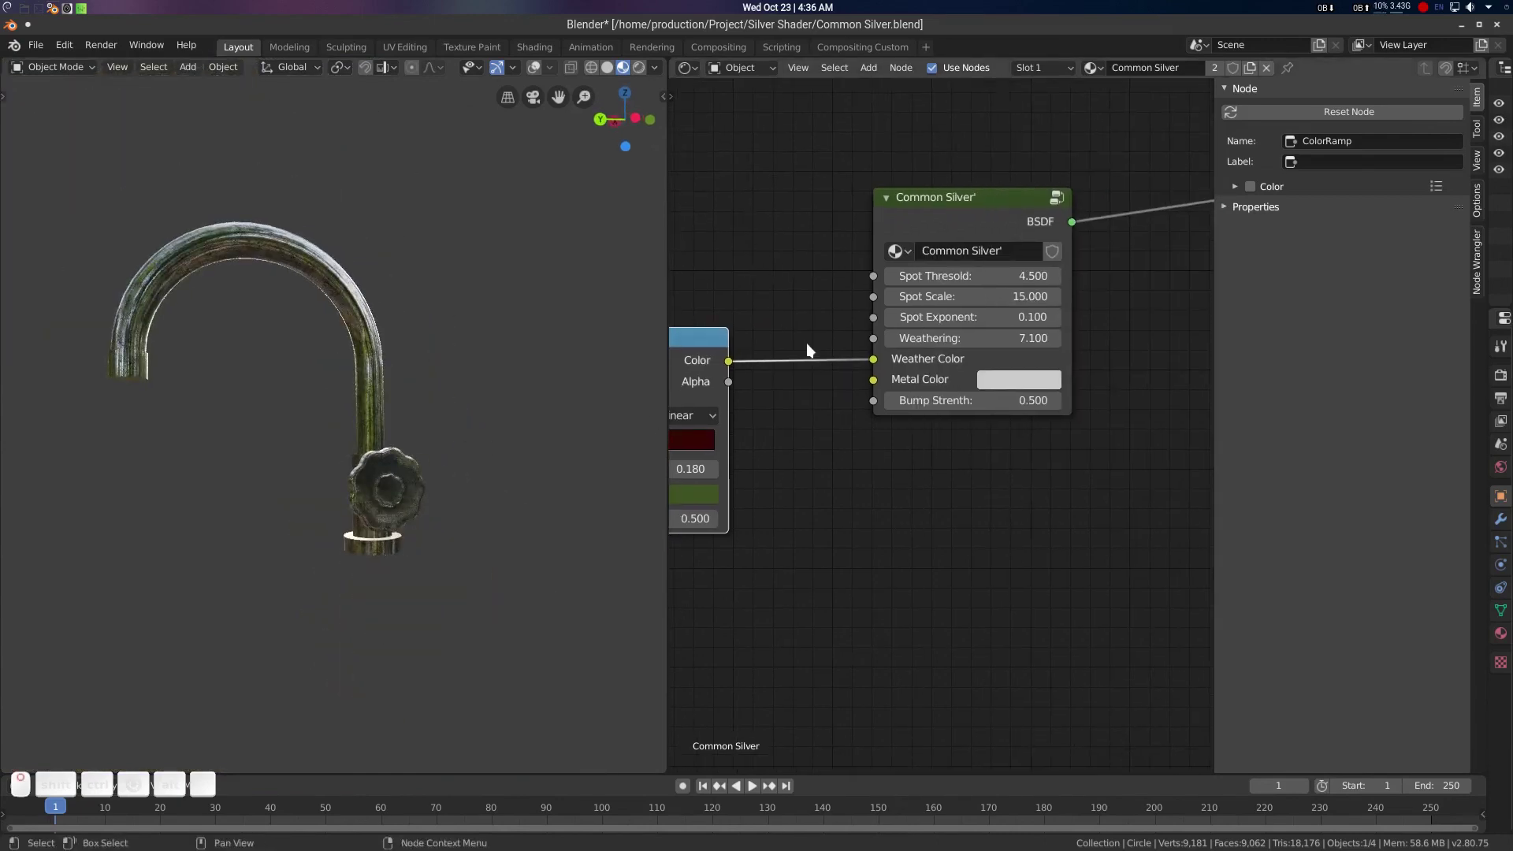
{"action": "scroll", "coordinate": [301, 506], "scroll_direction": "up", "scroll_amount": 3}
{"action": "scroll", "coordinate": [505, 456], "scroll_direction": "up", "scroll_amount": 6}
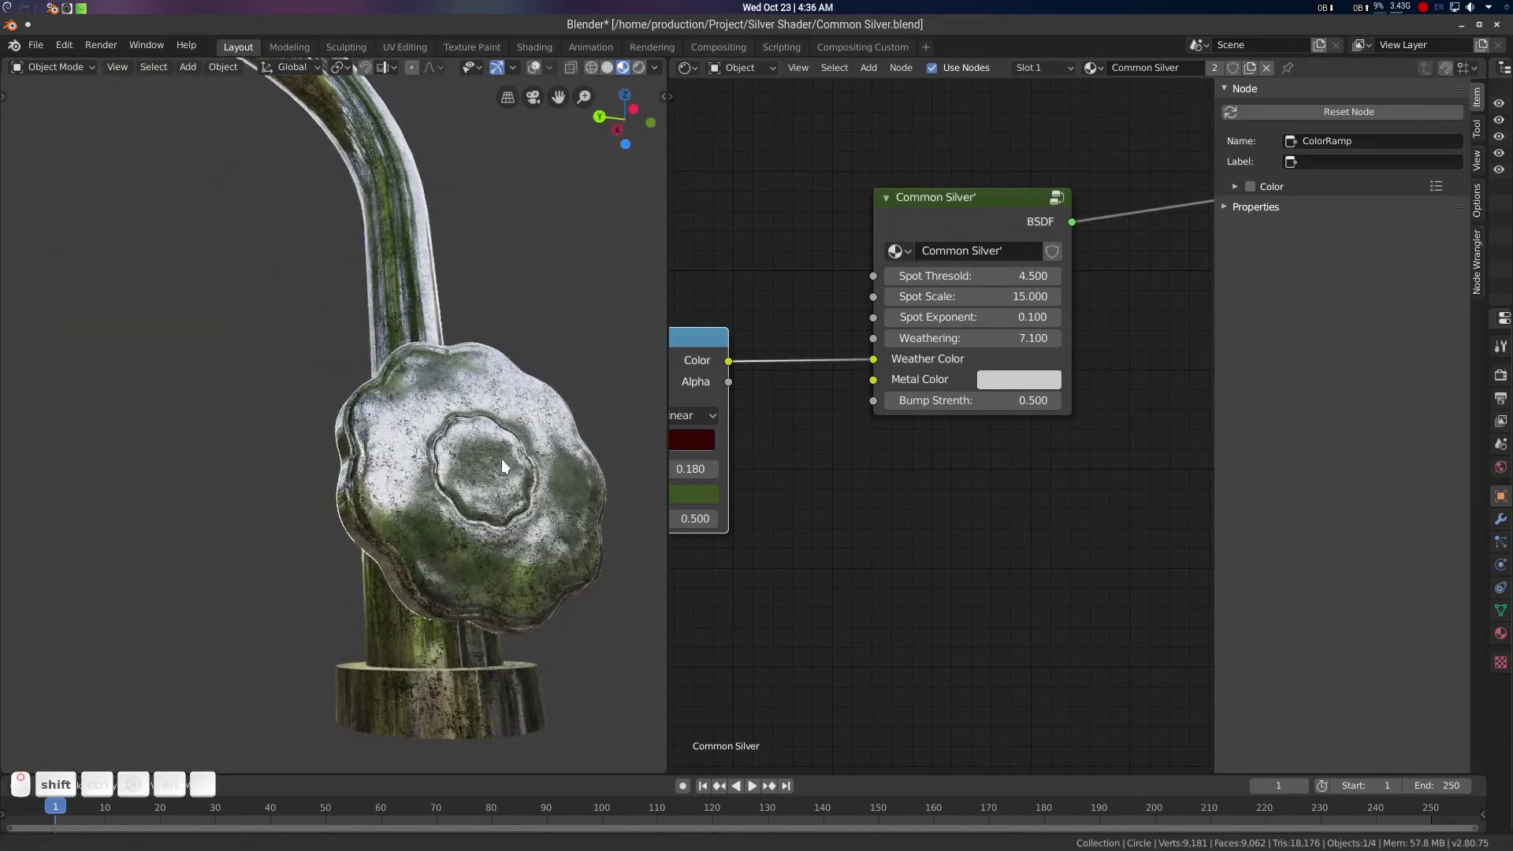
{"action": "middle_click_drag", "start_coordinate": [504, 456], "coordinate": [515, 457]}
Try a Bump Strenth of 6.8, set it to 0, and inspect the handle's surface
{"action": "left_click_drag", "start_coordinate": [1026, 399], "coordinate": [1168, 399]}
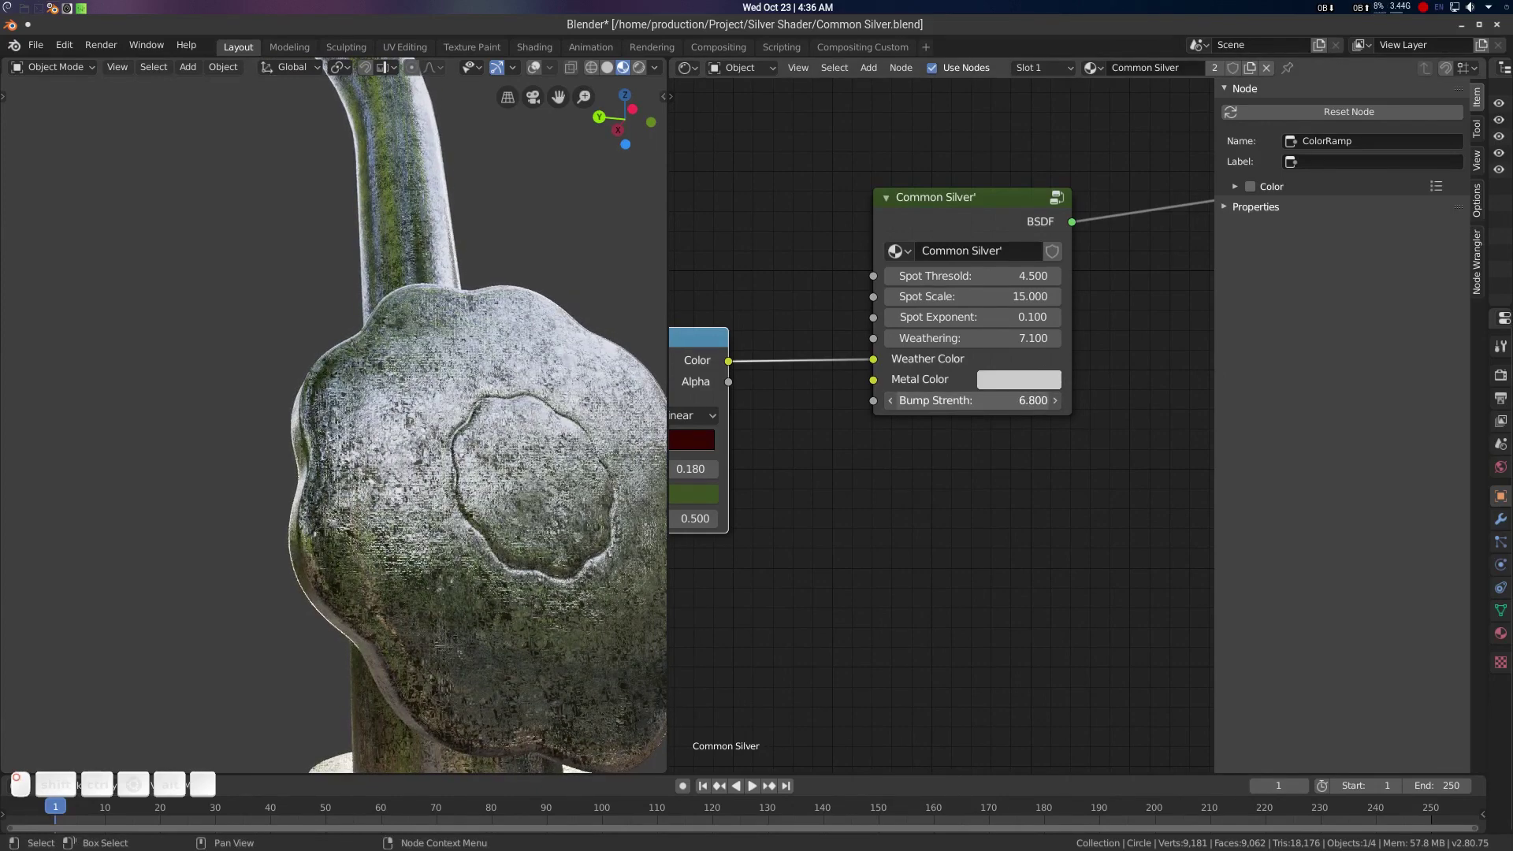
{"action": "left_click", "coordinate": [1019, 400]}
{"action": "type", "text": "0"}
{"action": "key", "text": "Return"}
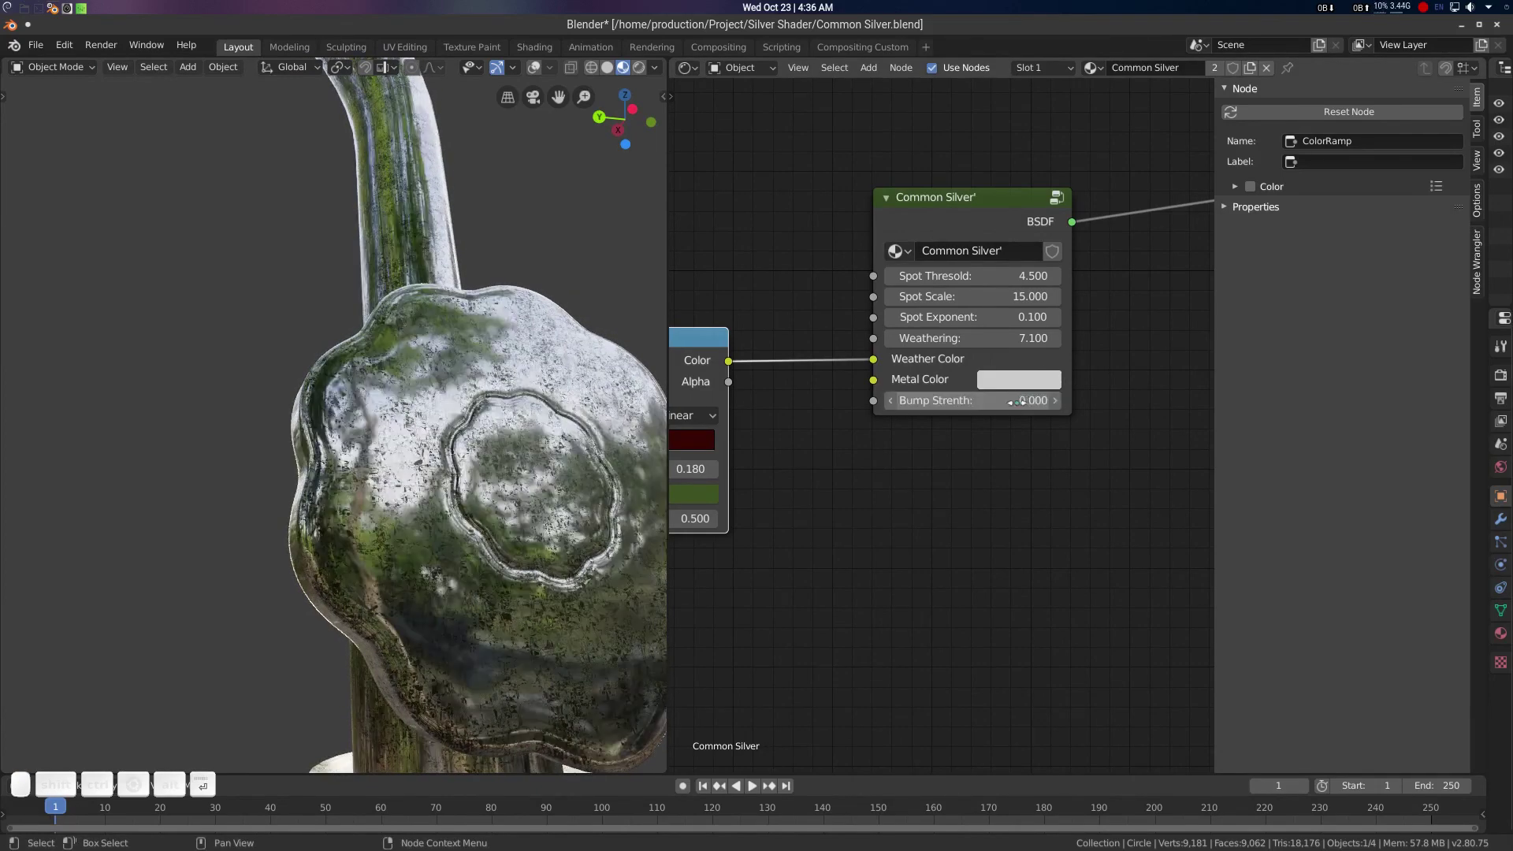
{"action": "scroll", "coordinate": [422, 456], "scroll_direction": "down", "scroll_amount": 4}
{"action": "scroll", "coordinate": [471, 465], "scroll_direction": "up", "scroll_amount": 5}
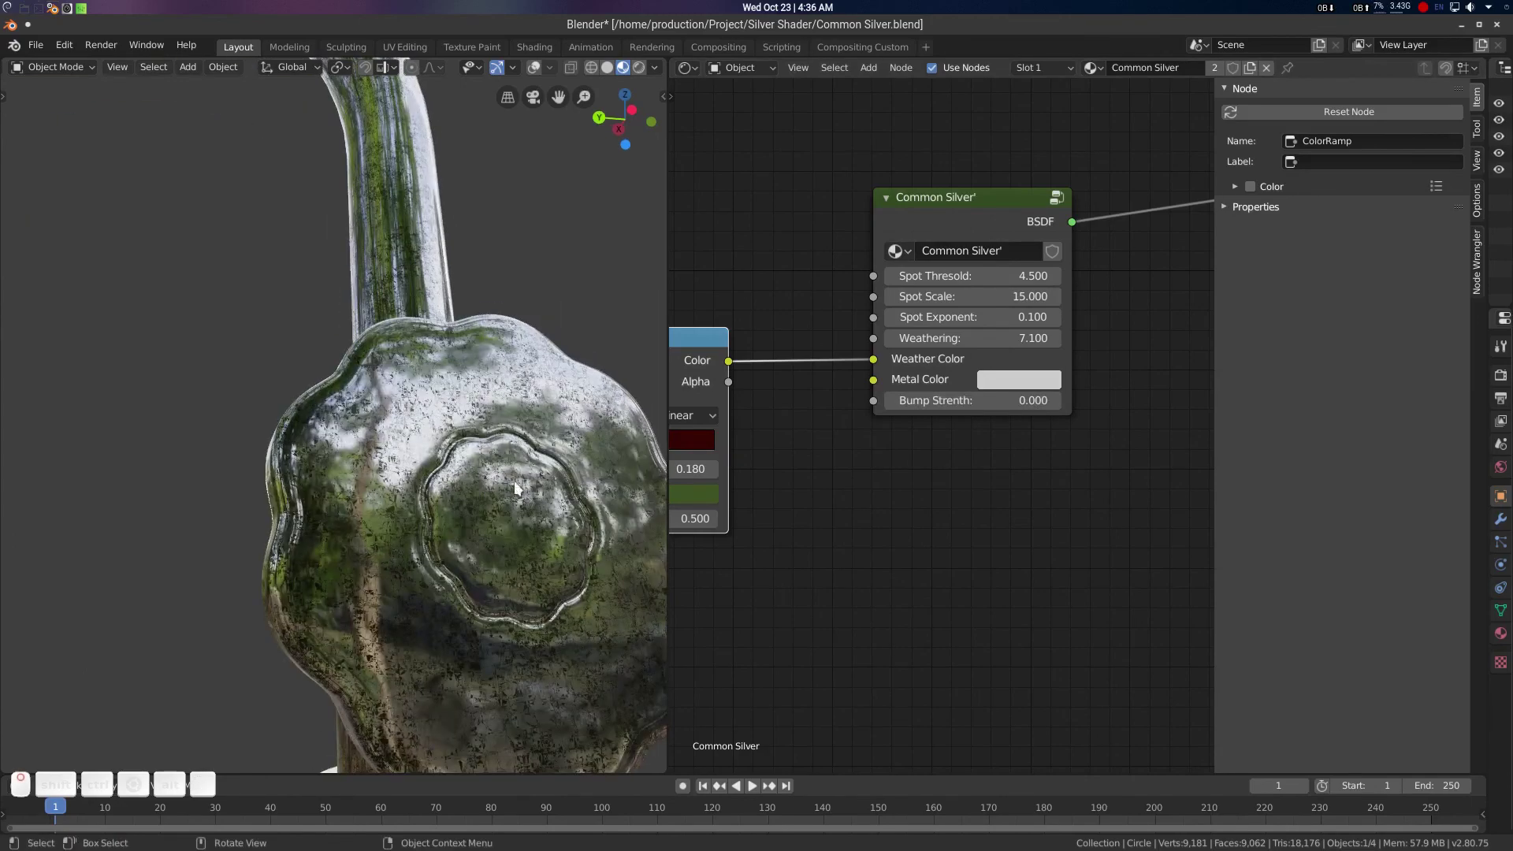
Delete the ColorRamp node and raise the group's Weathering to 19.7
{"action": "middle_click_drag", "start_coordinate": [845, 475], "coordinate": [1128, 442]}
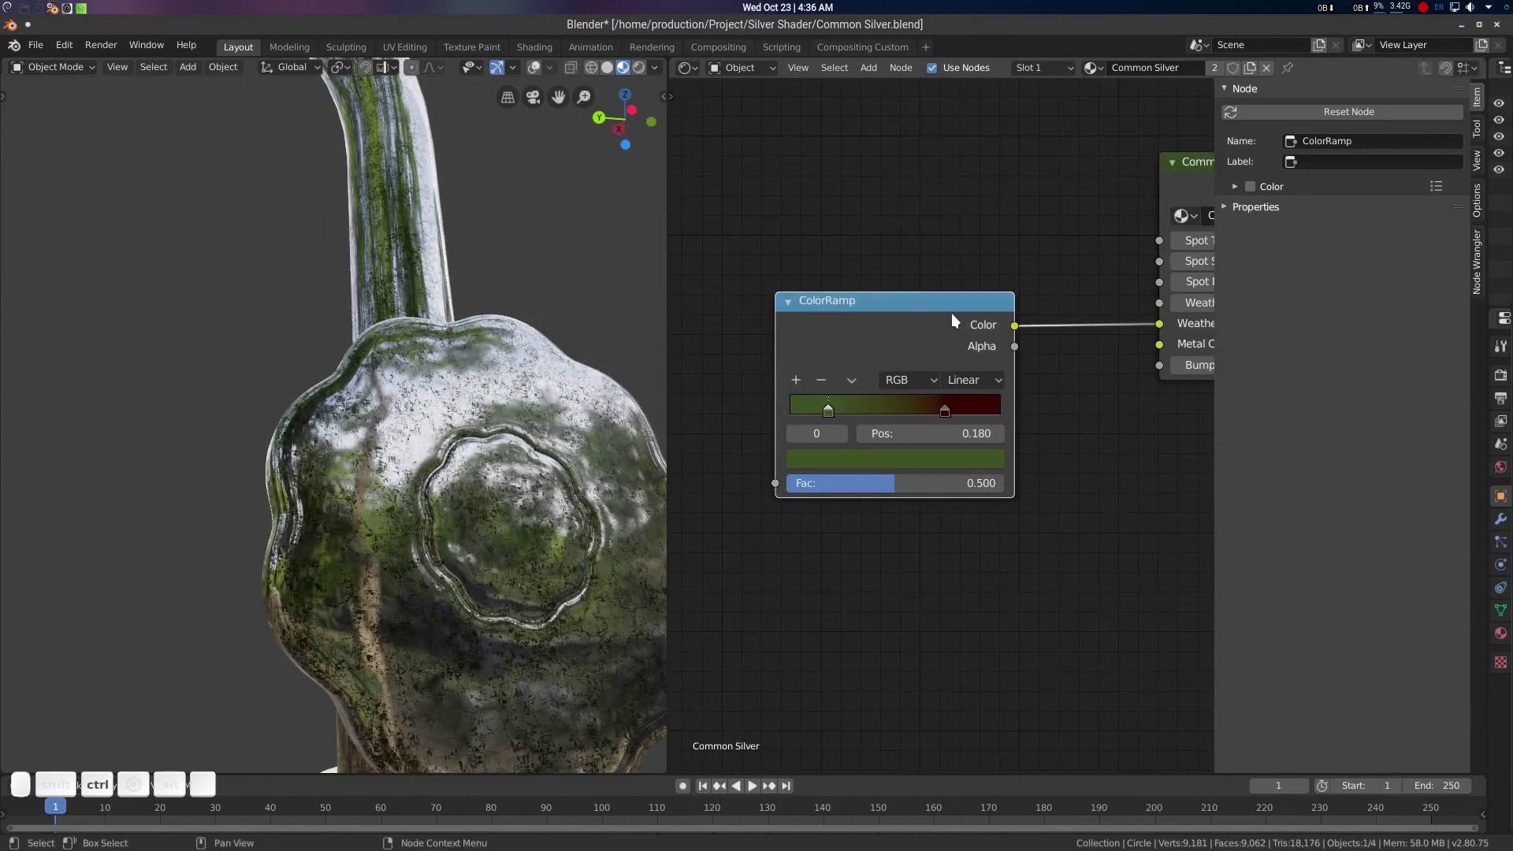
{"action": "key", "text": "x"}
{"action": "middle_click_drag", "start_coordinate": [1029, 319], "coordinate": [852, 320]}
{"action": "left_click_drag", "start_coordinate": [1055, 315], "coordinate": [1119, 315]}
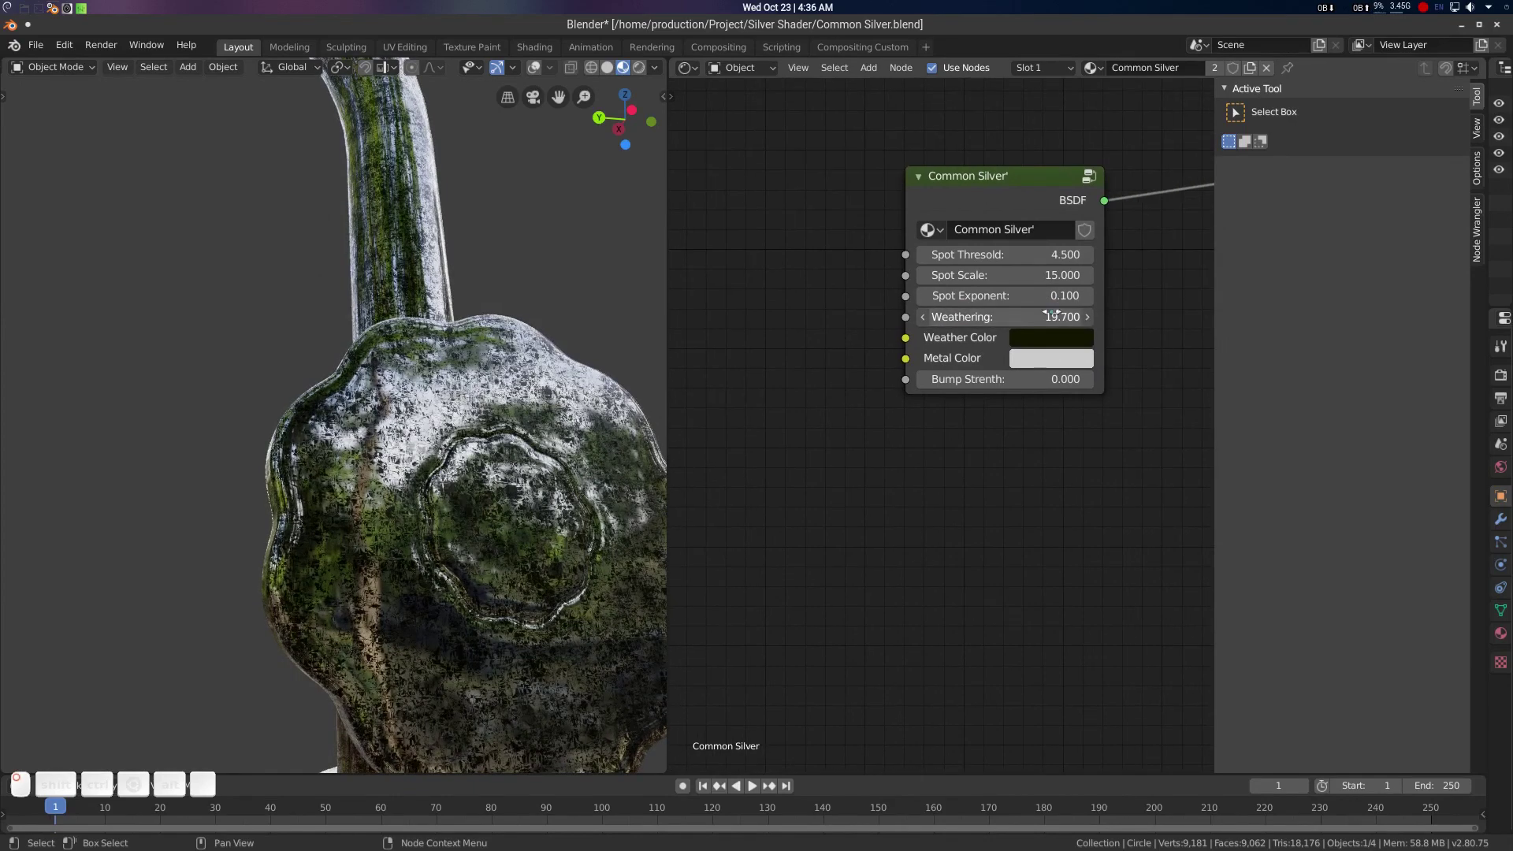
{"action": "scroll", "coordinate": [422, 372], "scroll_direction": "down", "scroll_amount": 6}
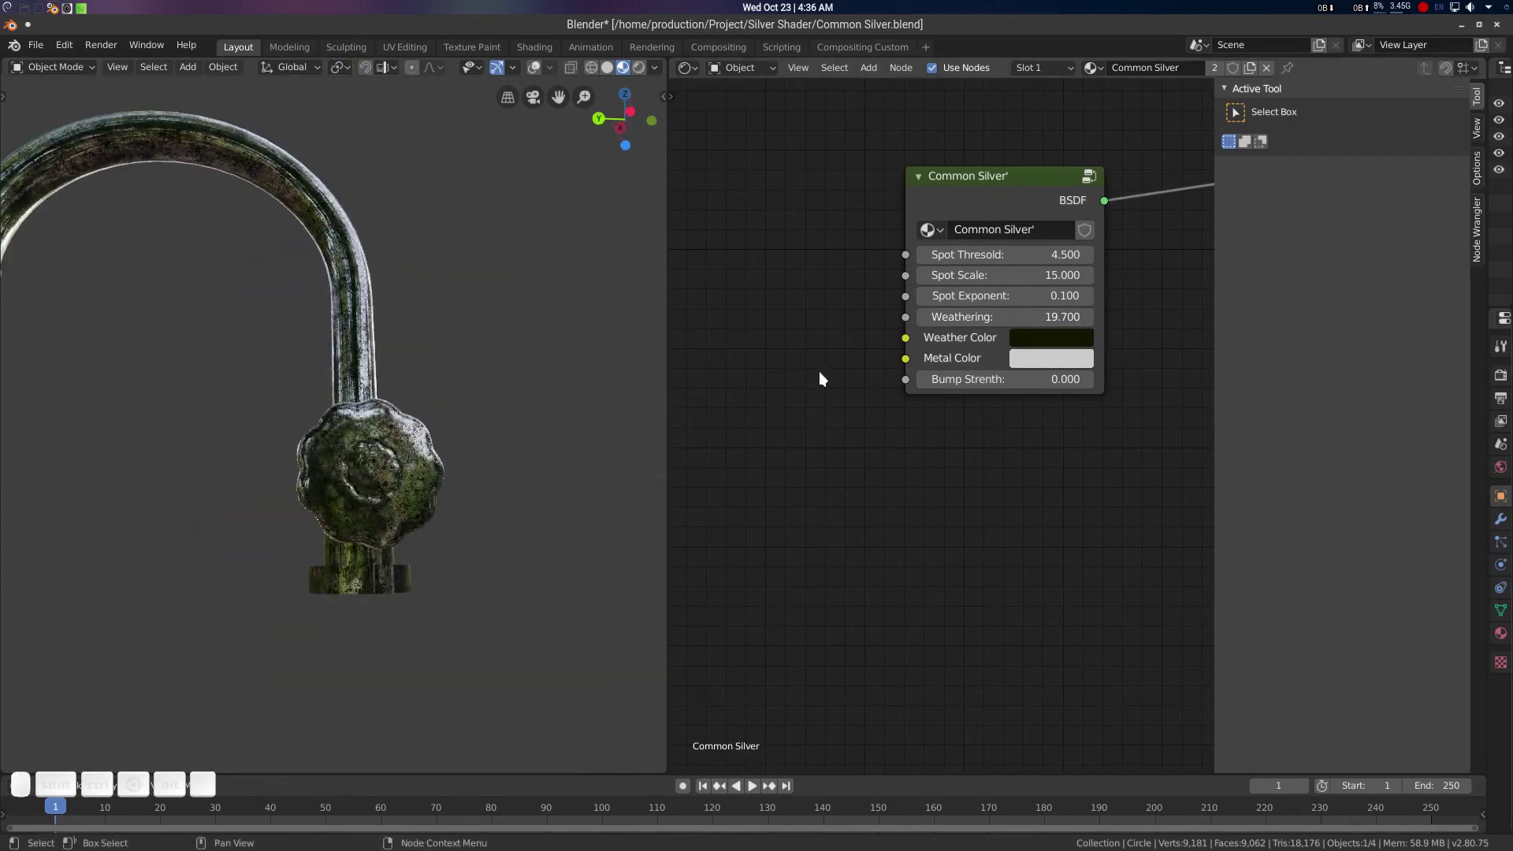
Undo the latest Weathering, Bump Strenth and ColorRamp edits back to before the ColorRamp node was added
{"action": "key", "text": "ctrl+z"}
{"action": "key", "text": "ctrl+z"}
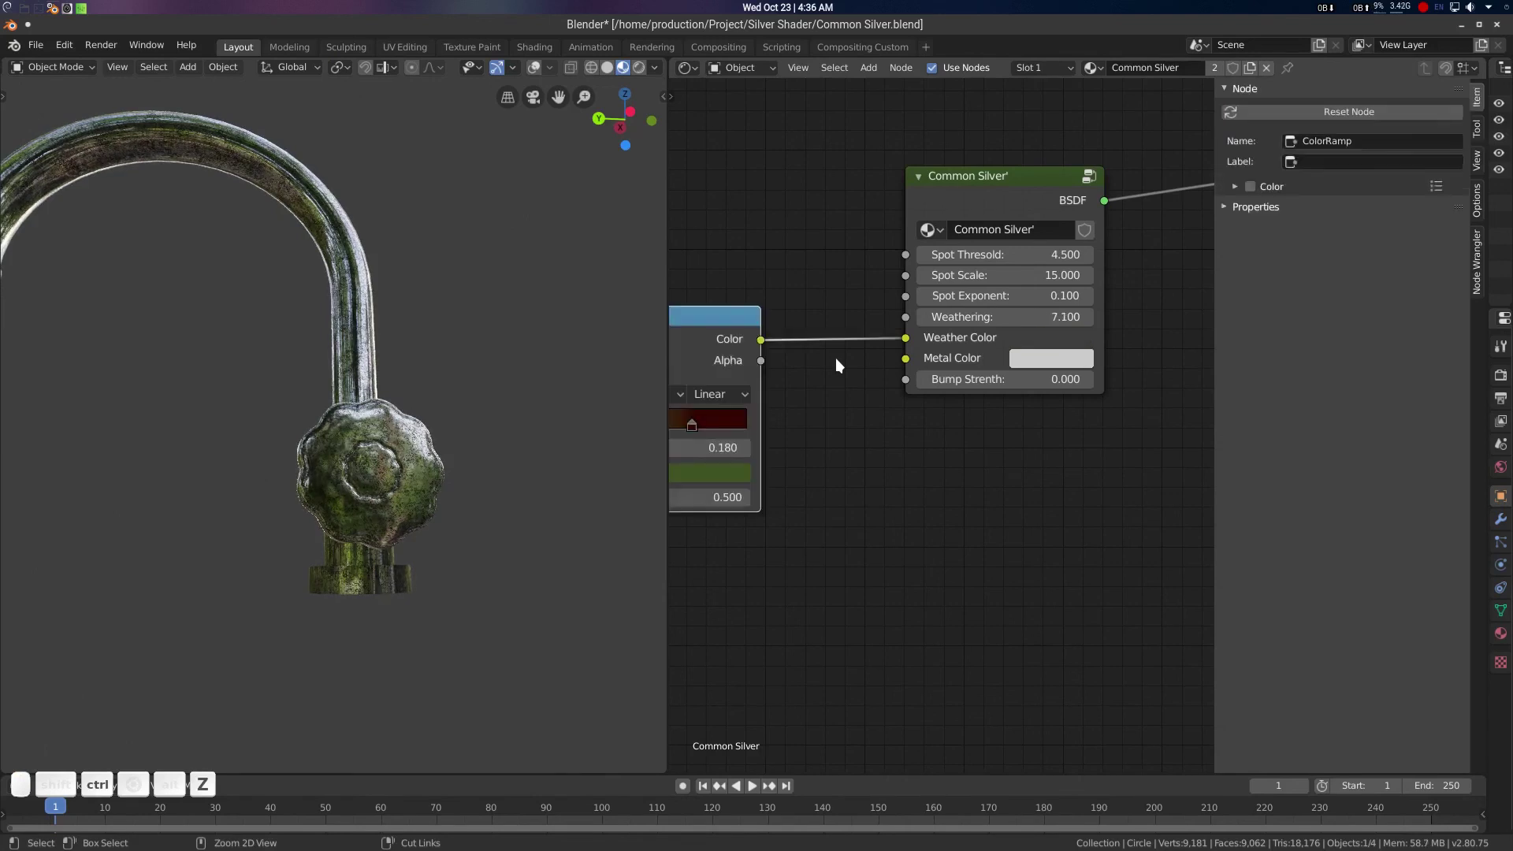
{"action": "key", "text": "ctrl+z"}
{"action": "key", "text": "ctrl+z"}
{"action": "key", "text": "ctrl+z"}
{"action": "key", "text": "ctrl+z"}
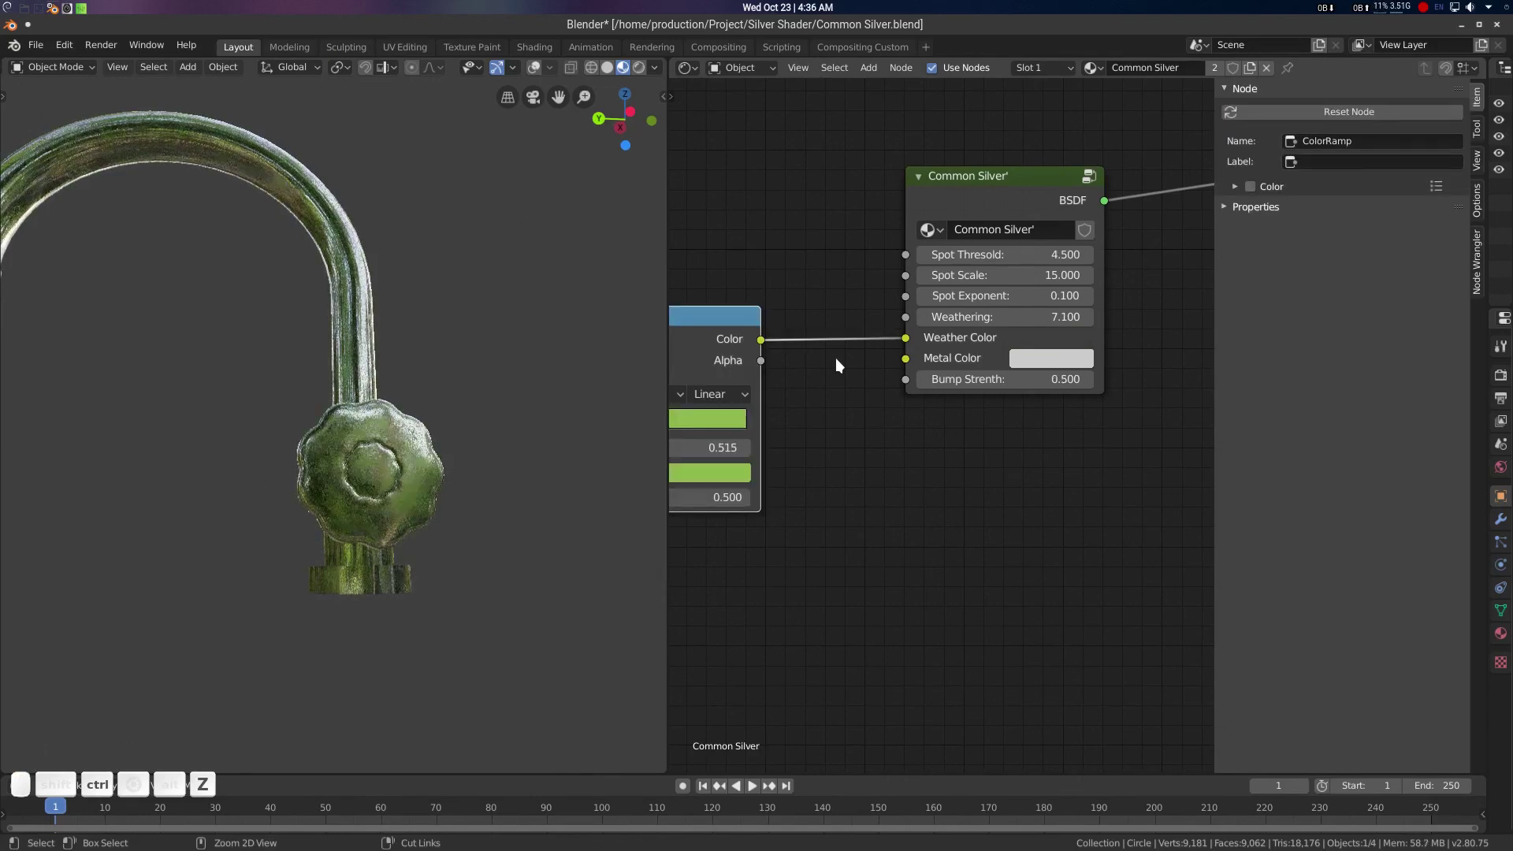
{"action": "key", "text": "ctrl+z"}
{"action": "key", "text": "ctrl+z"}
{"action": "key", "text": "ctrl+z"}
{"action": "key", "text": "ctrl+z"}
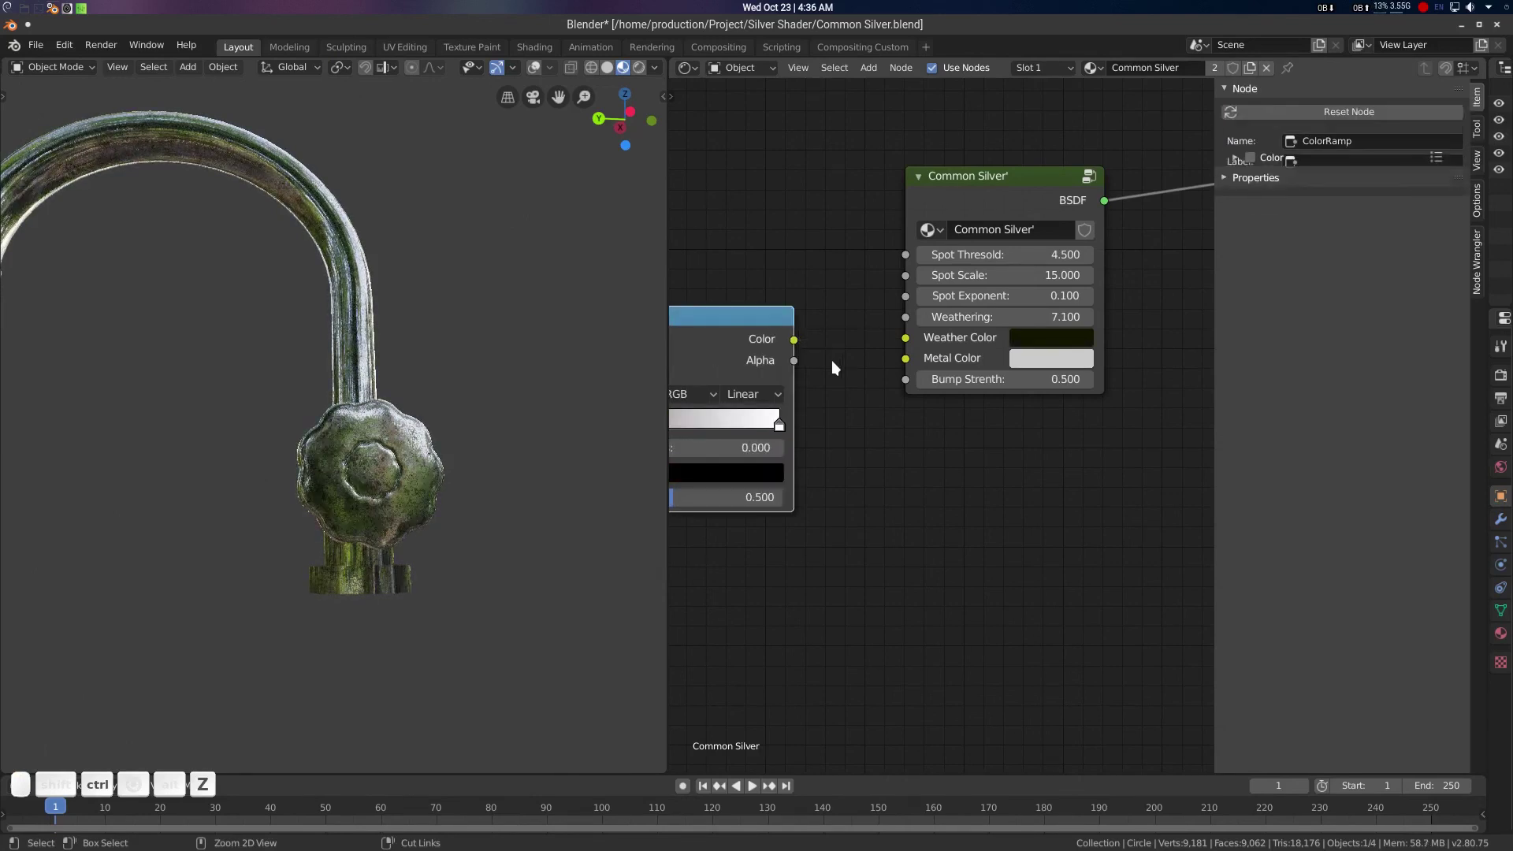
{"action": "key", "text": "ctrl+z"}
{"action": "key", "text": "ctrl+z"}
{"action": "key", "text": "ctrl+z"}
{"action": "key", "text": "ctrl+z"}
{"action": "key", "text": "ctrl+z"}
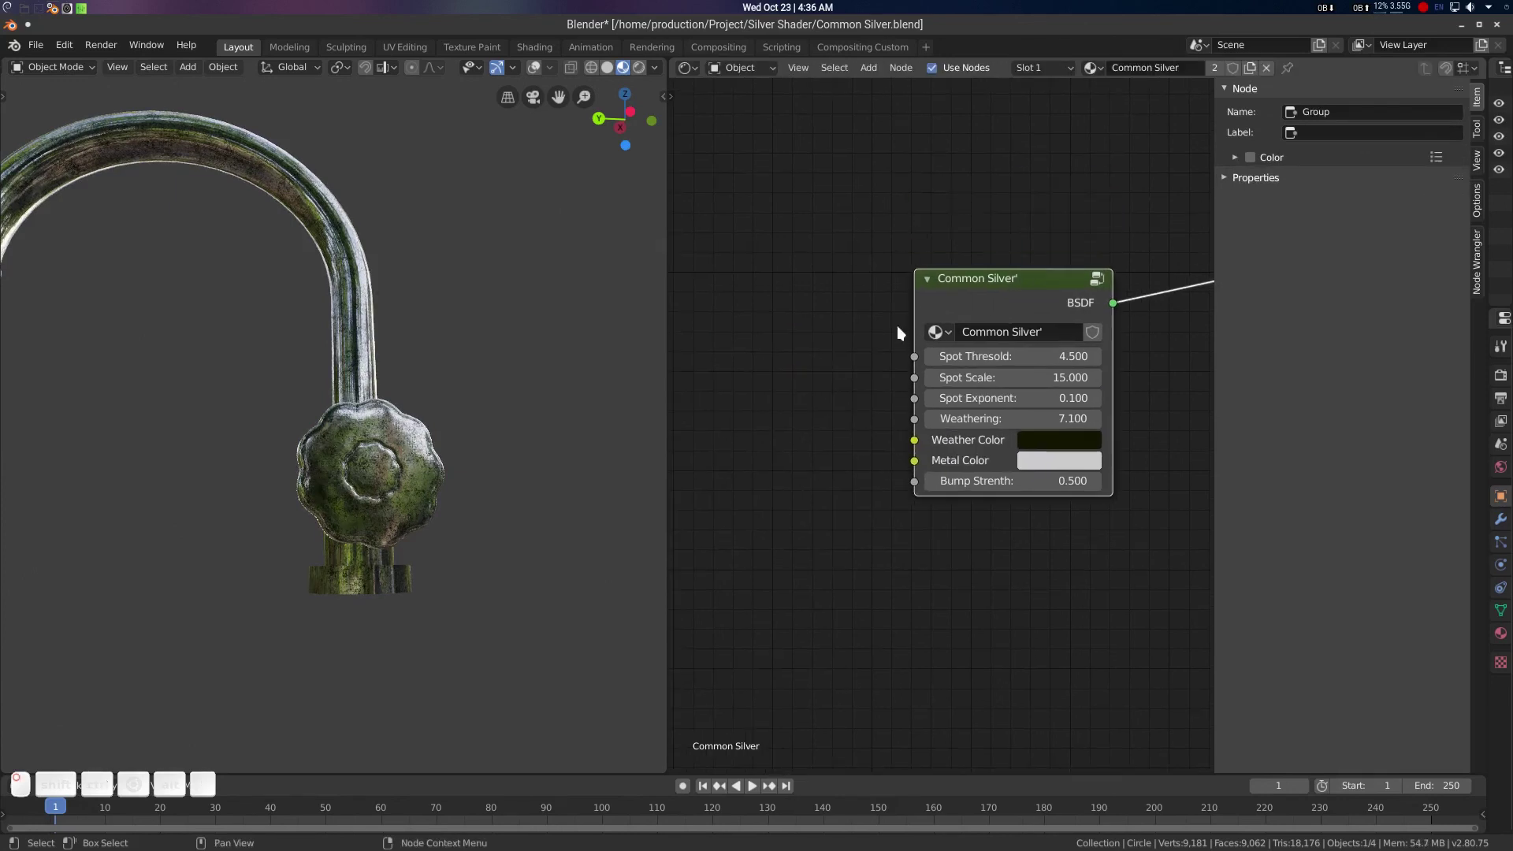
Remove the stray apostrophe from the node group's name, making it "Common Silver", and look over the tap
{"action": "left_click", "coordinate": [1064, 331]}
{"action": "key", "text": "Return"}
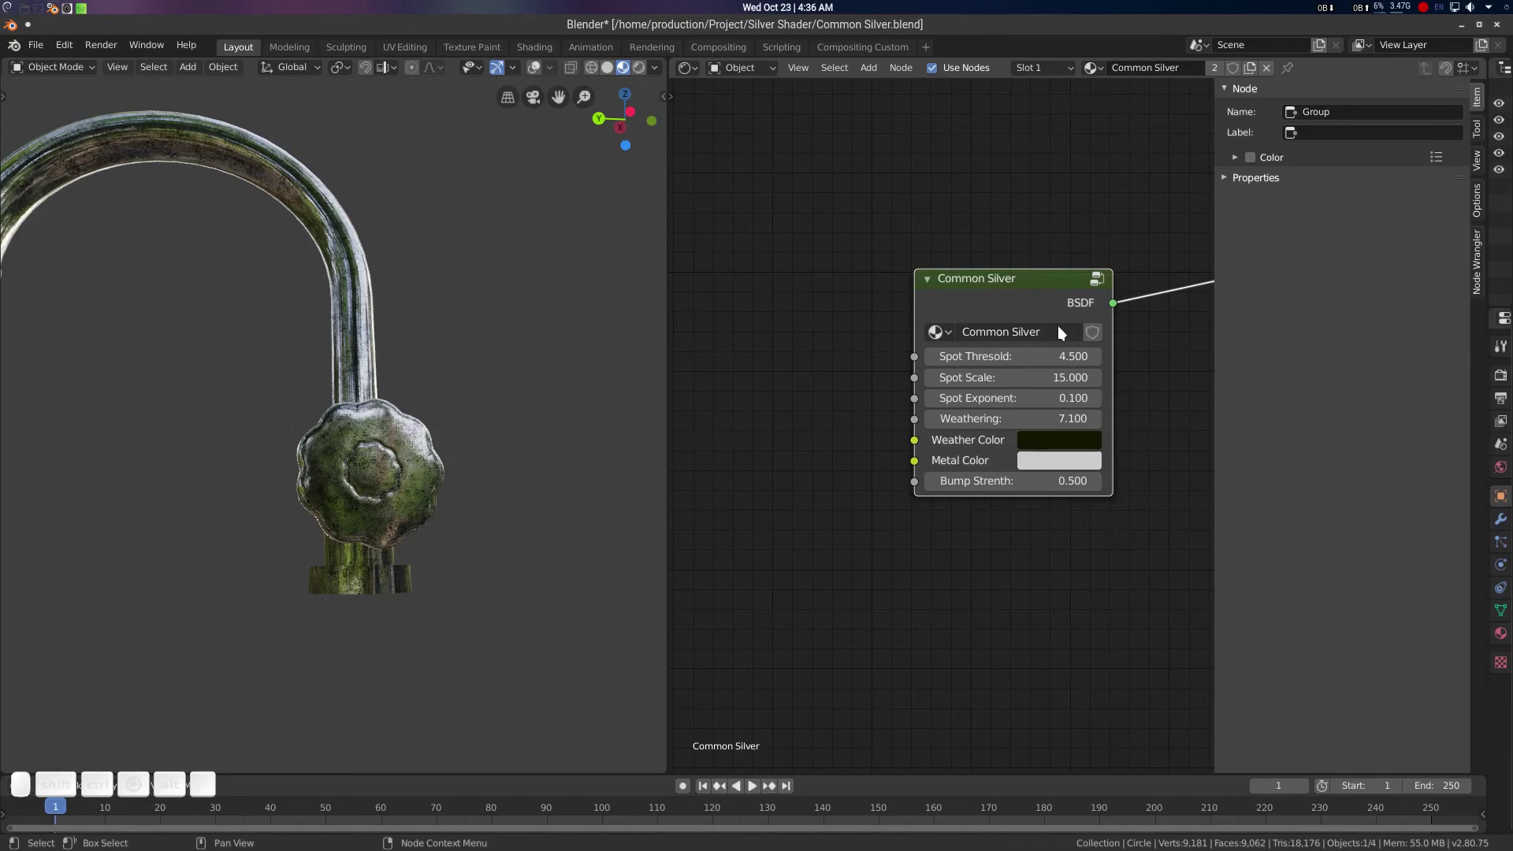
{"action": "middle_click_drag", "start_coordinate": [490, 299], "coordinate": [606, 411]}
{"action": "scroll", "coordinate": [489, 400], "scroll_direction": "up", "scroll_amount": 4}
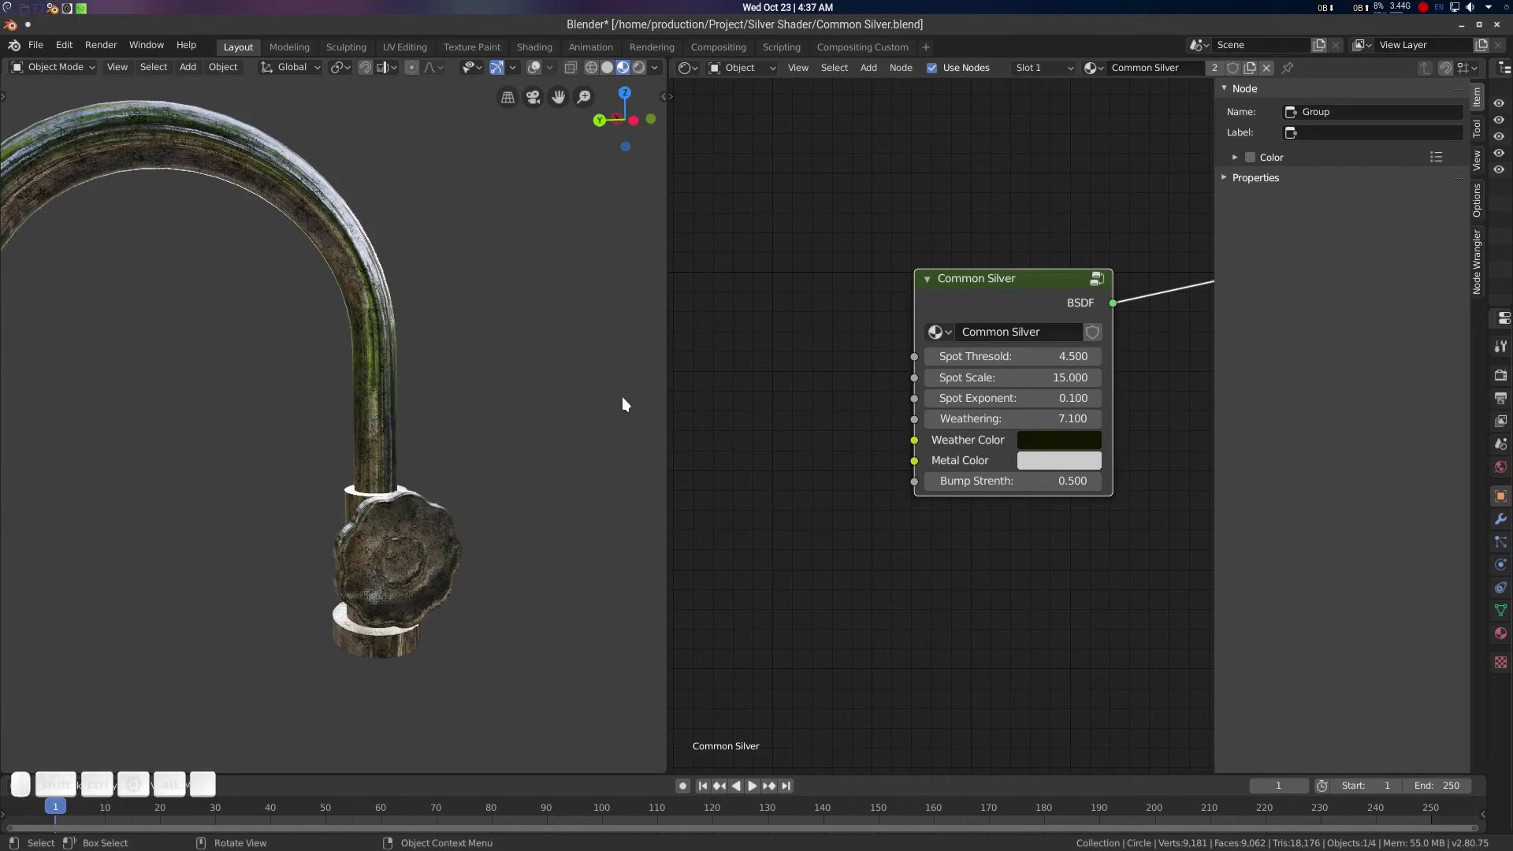